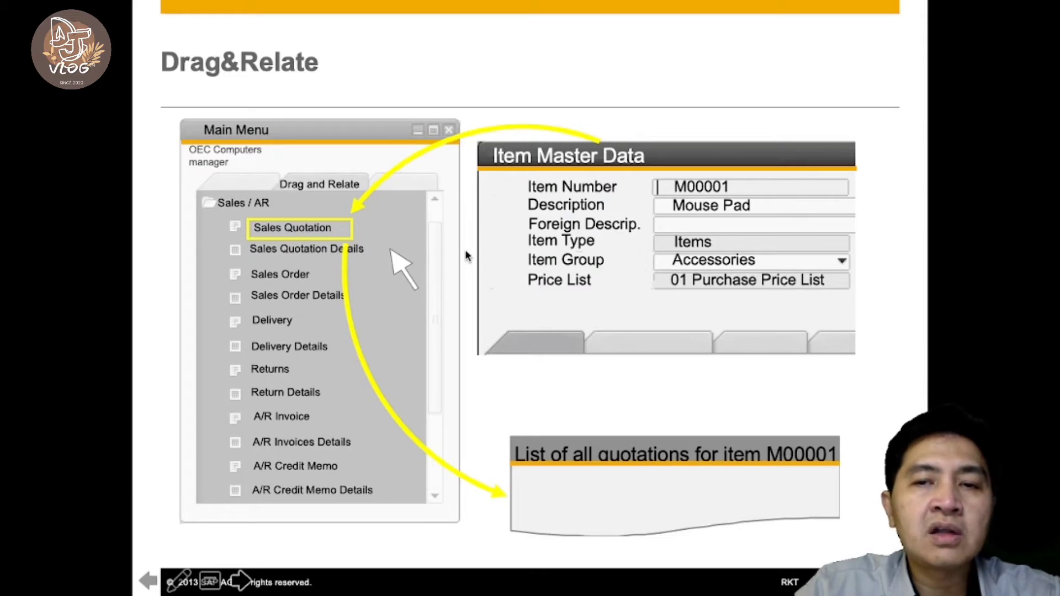
click(348, 235)
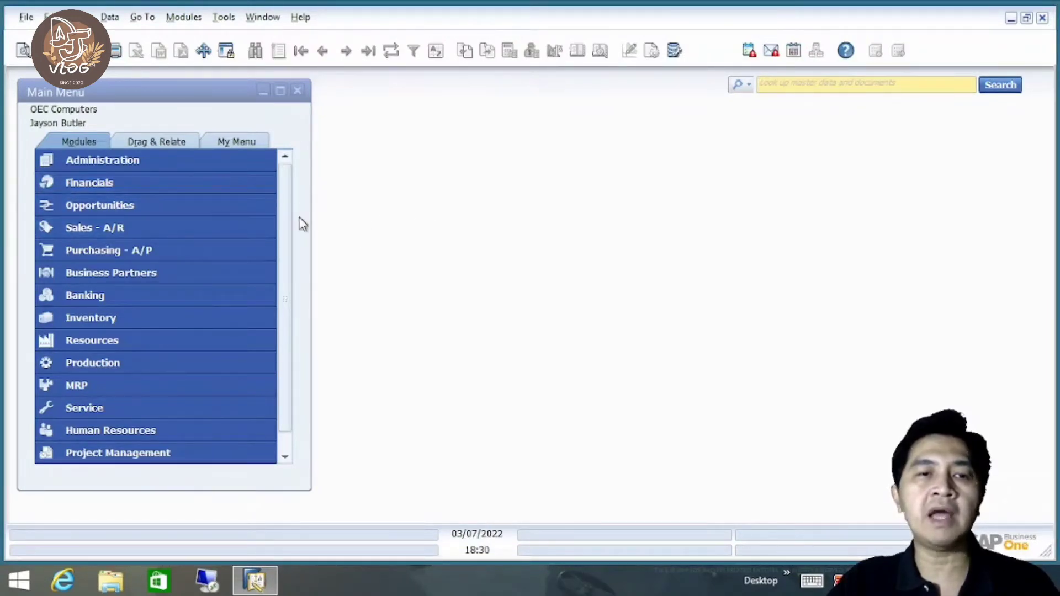
- View the Chart of Accounts from the Financials module, close it and collapse the module
click(208, 183)
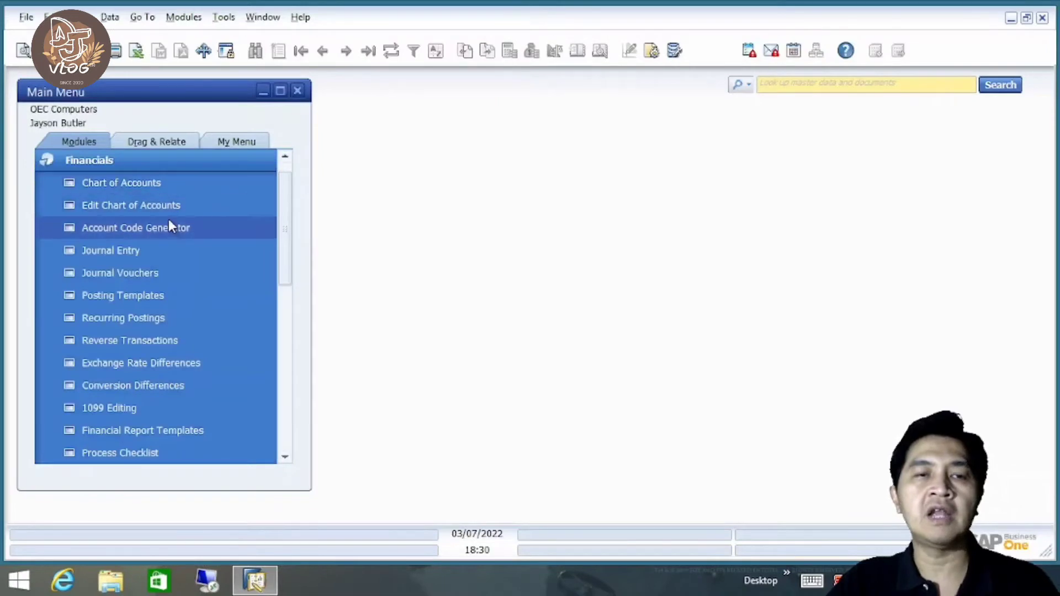
click(165, 186)
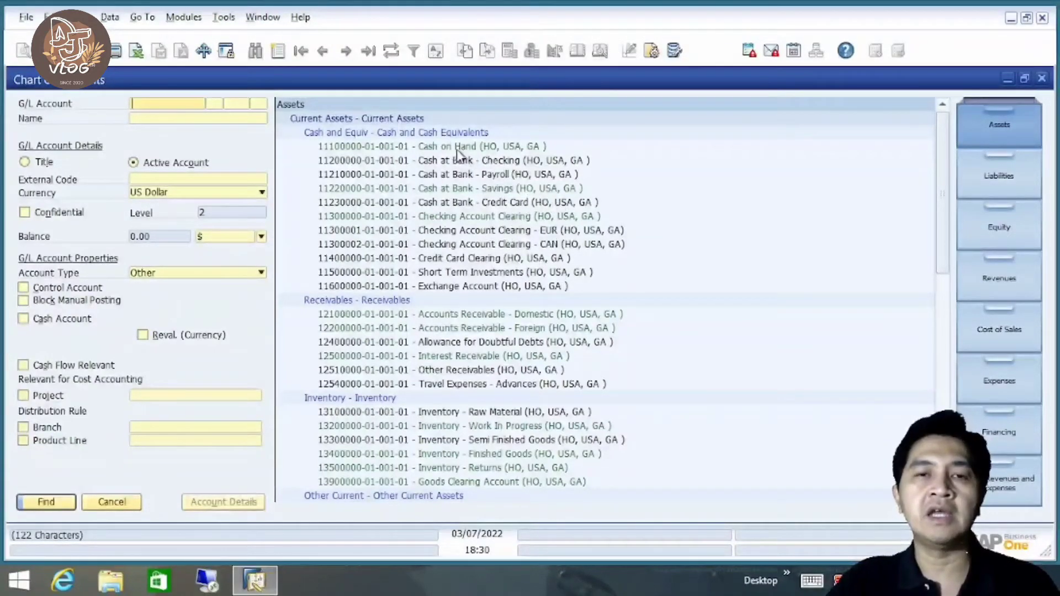
click(1042, 78)
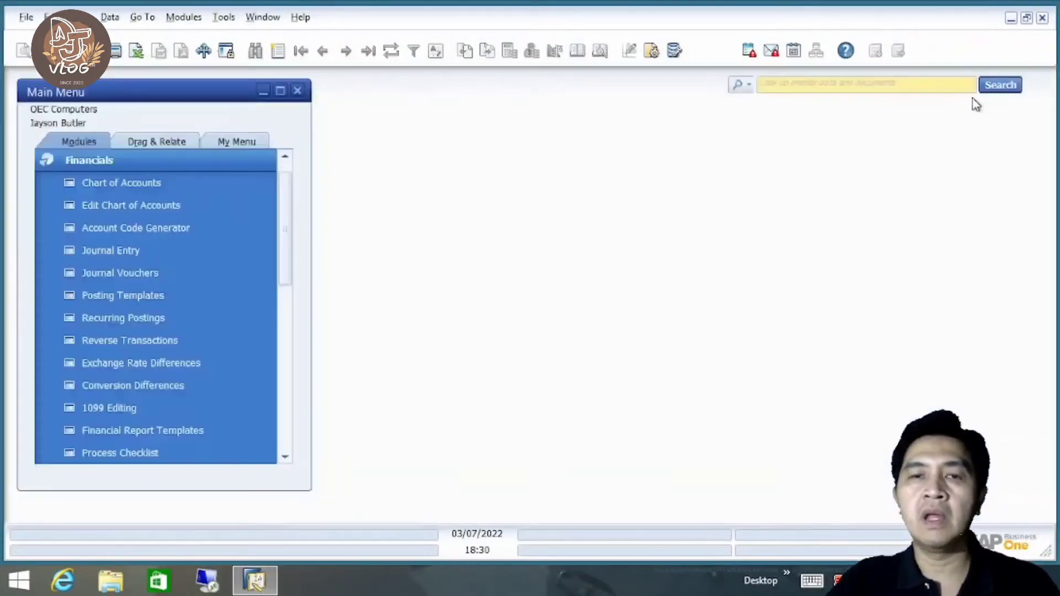
click(229, 162)
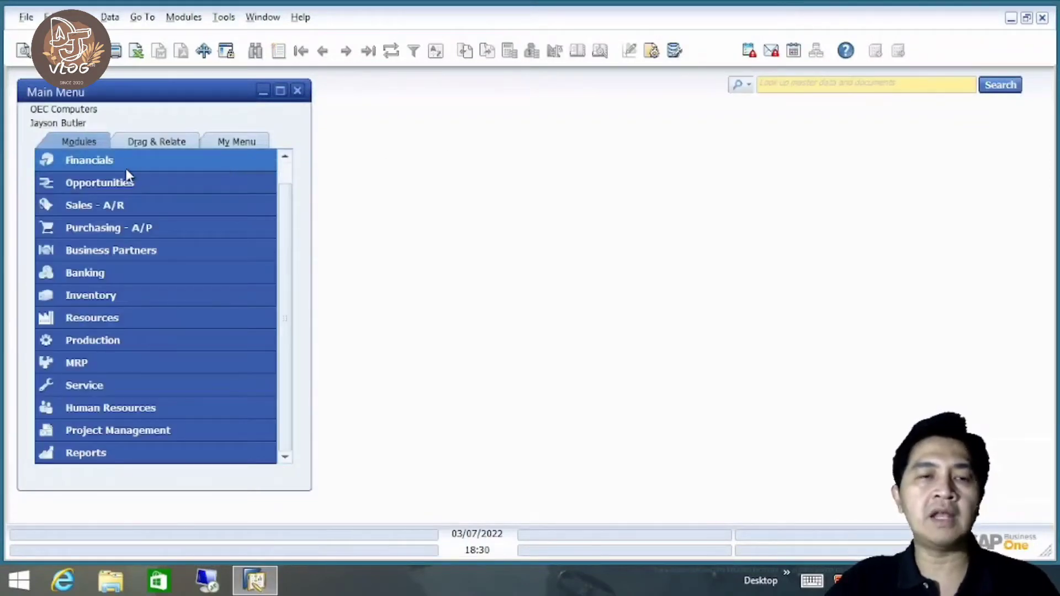
click(143, 251)
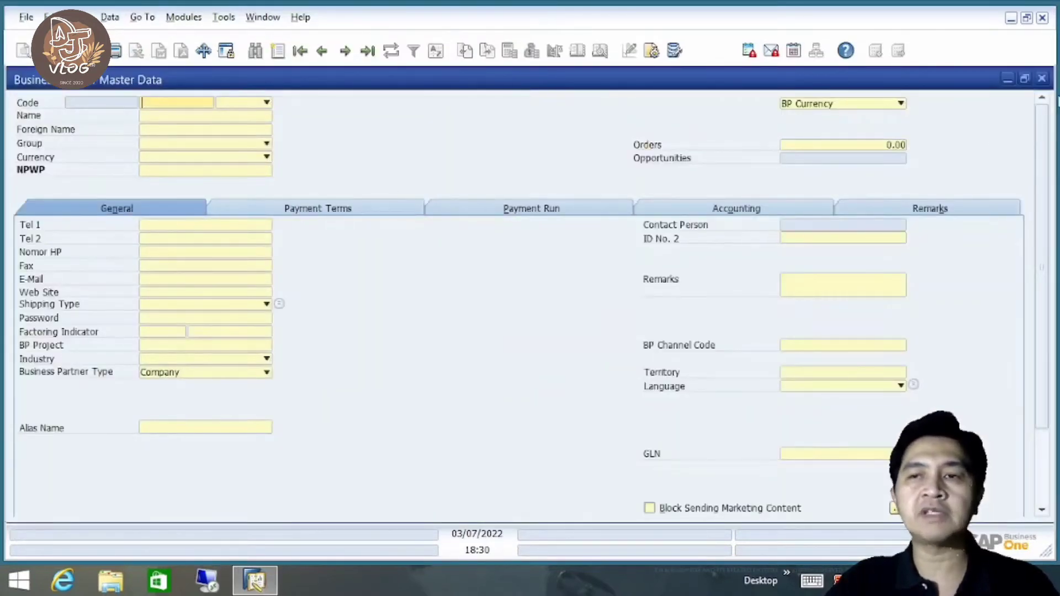
click(1042, 79)
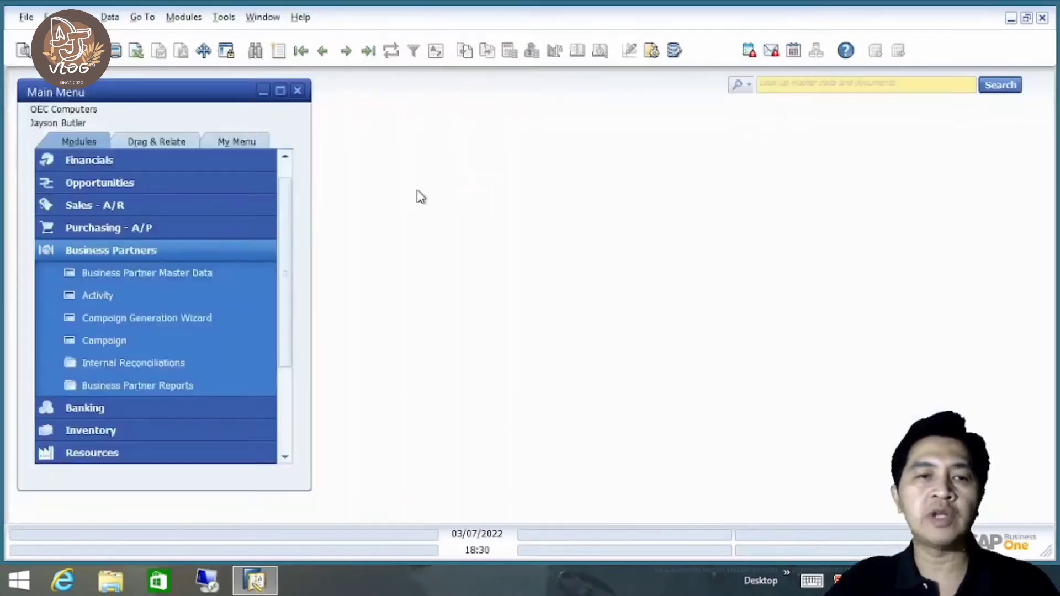
click(163, 252)
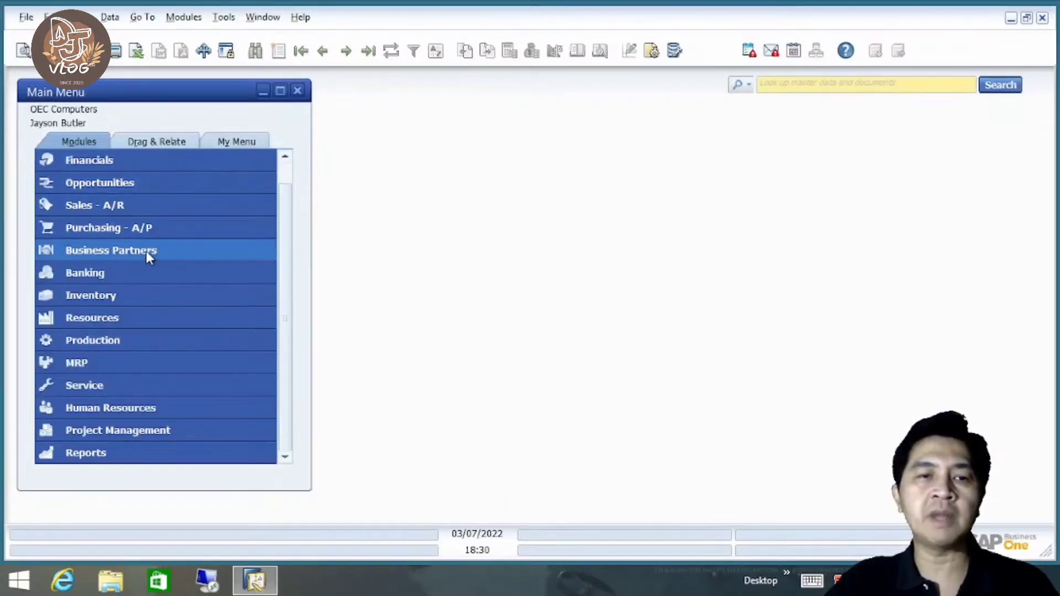
- Open the Business Partner Master Data form from the Business Partners module and review its Find-mode fields from header to end
click(146, 251)
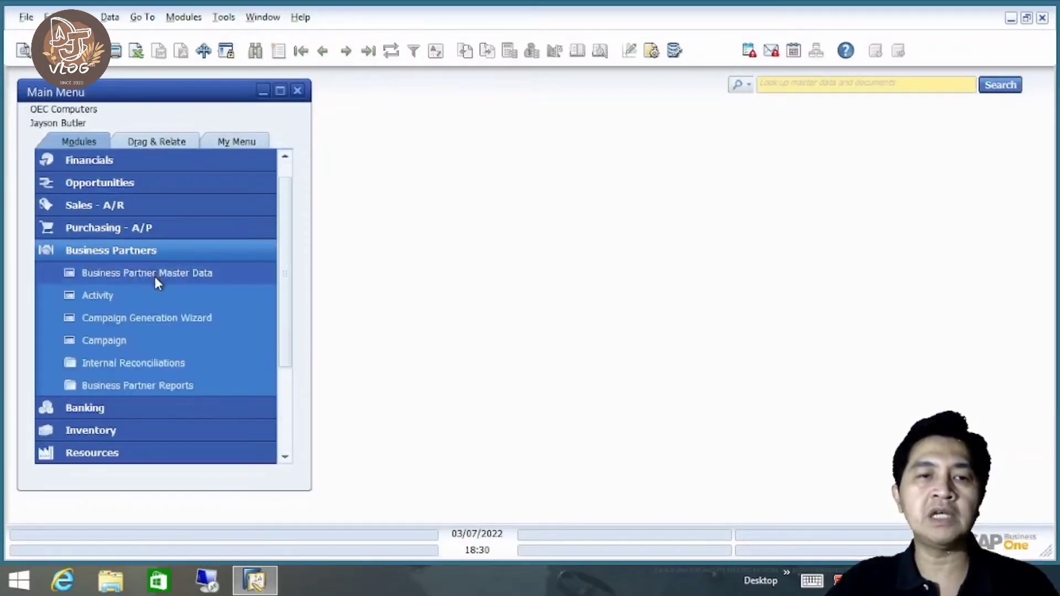
click(154, 276)
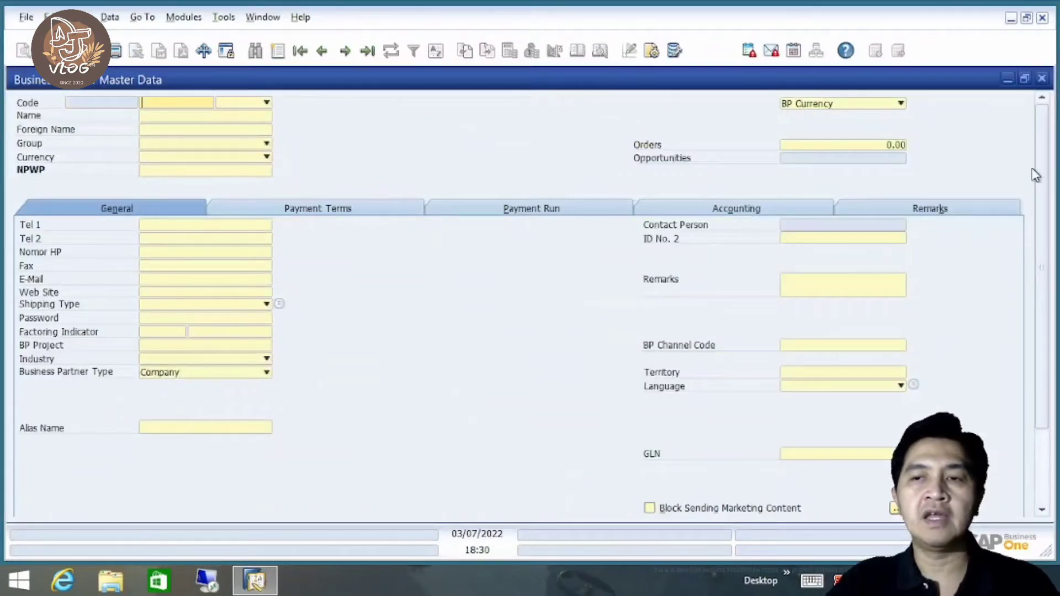
drag(1042, 175, 1051, 268)
scroll(1049, 265, up, 3)
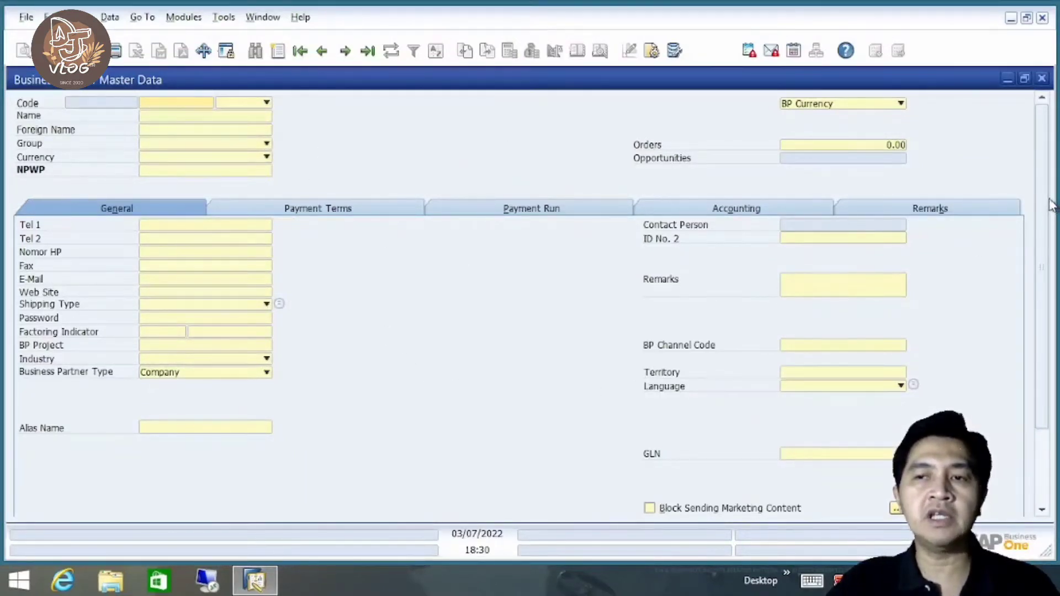
mouse_move(1050, 203)
mouse_down()
mouse_move(1054, 301)
mouse_move(1053, 185)
mouse_up()
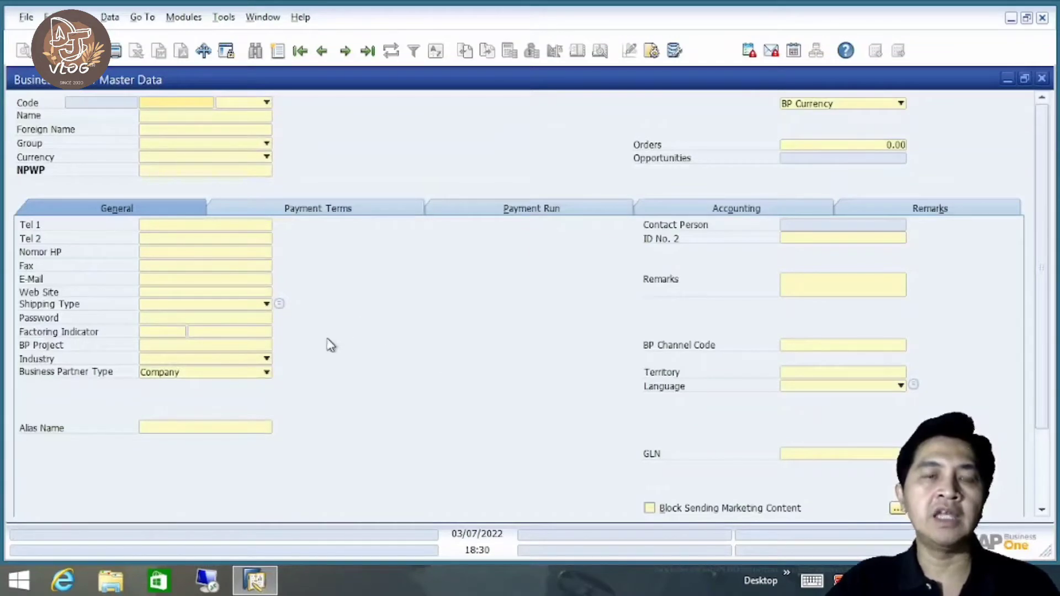
drag(1050, 224, 1043, 307)
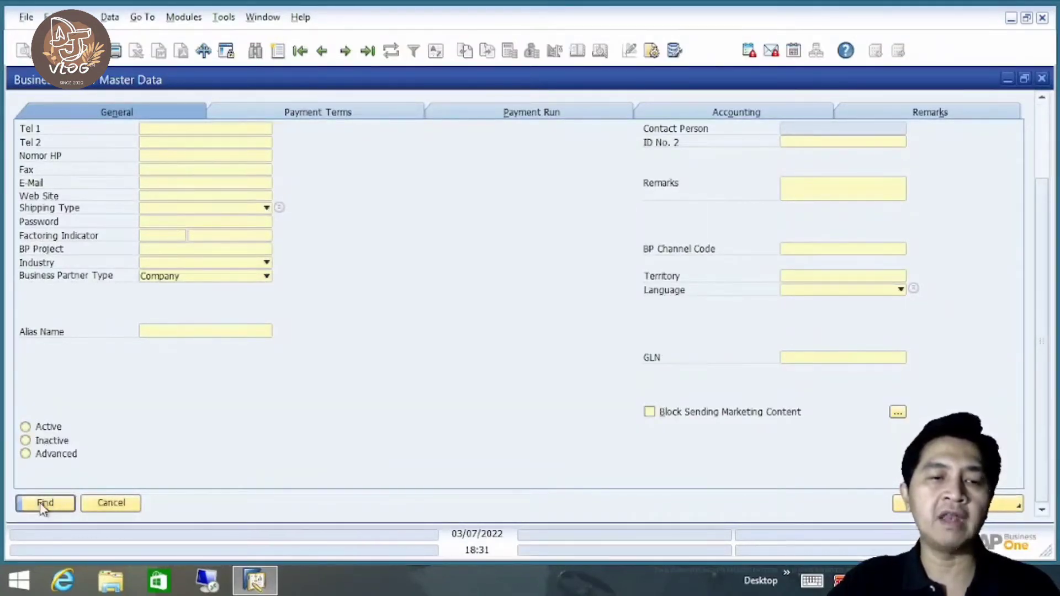
drag(1041, 313, 1047, 225)
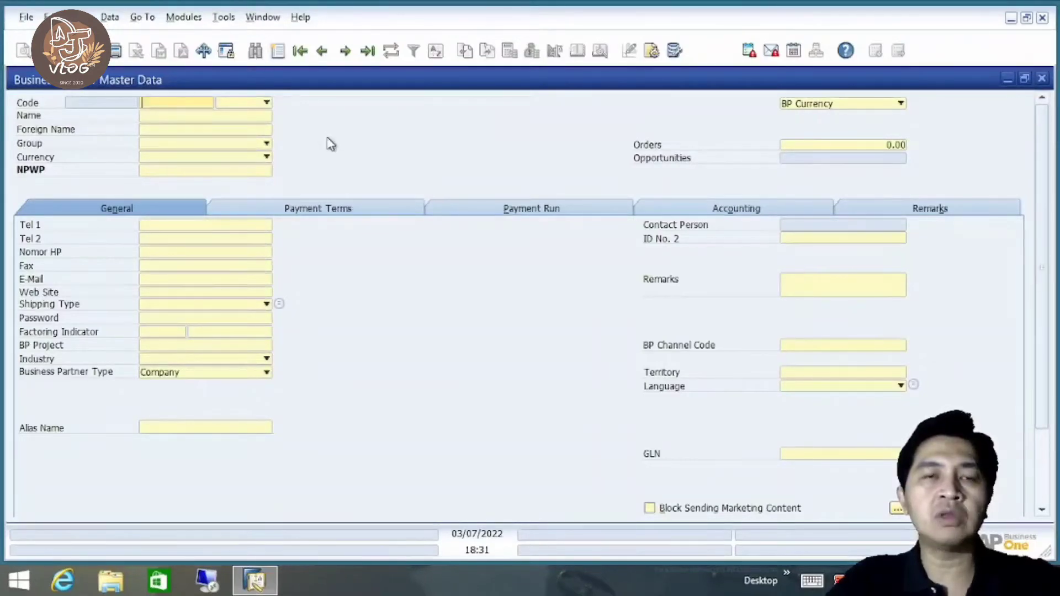
- Switch the Business Partner Master Data form to Add mode and review the new record's fields
click(277, 49)
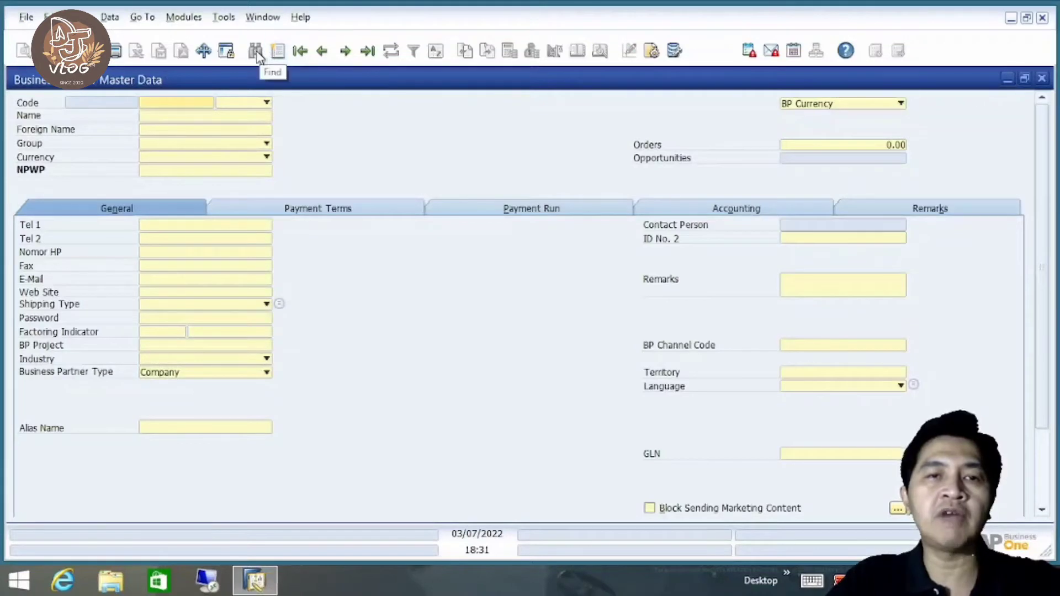
click(277, 52)
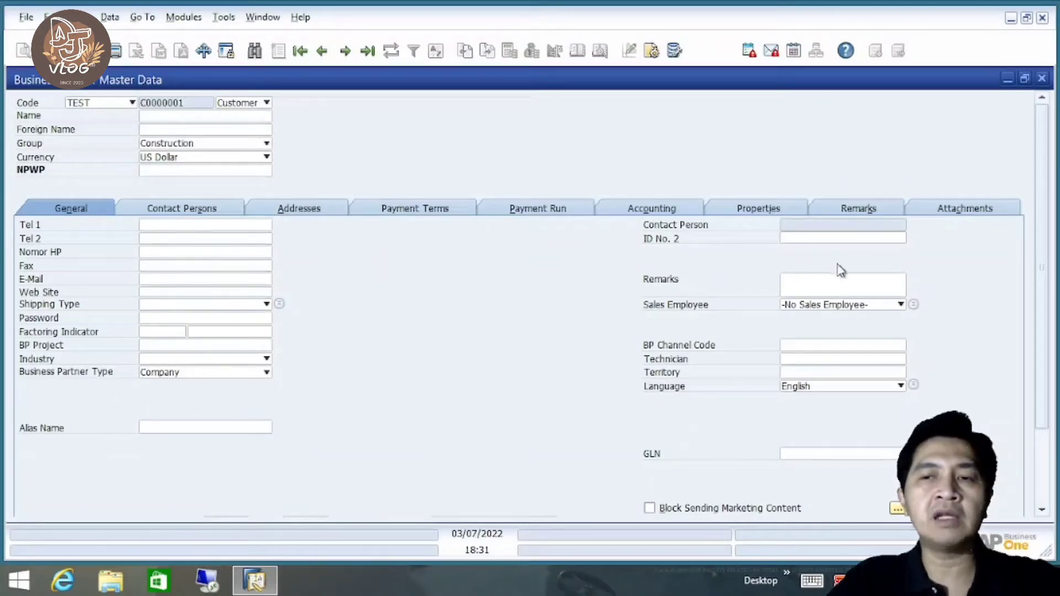
drag(1048, 199, 1048, 275)
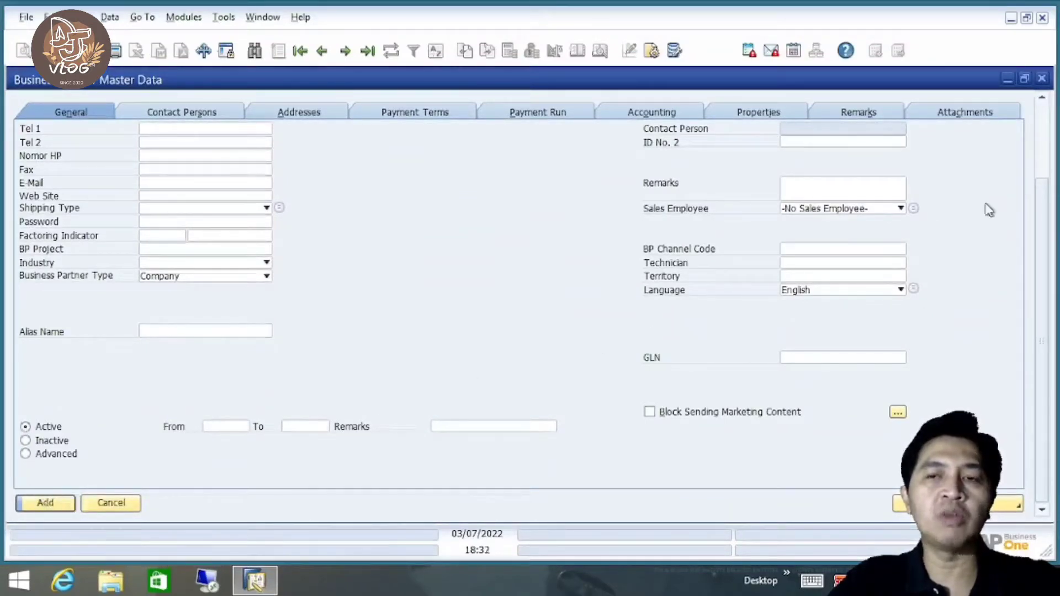
drag(1049, 204, 1045, 125)
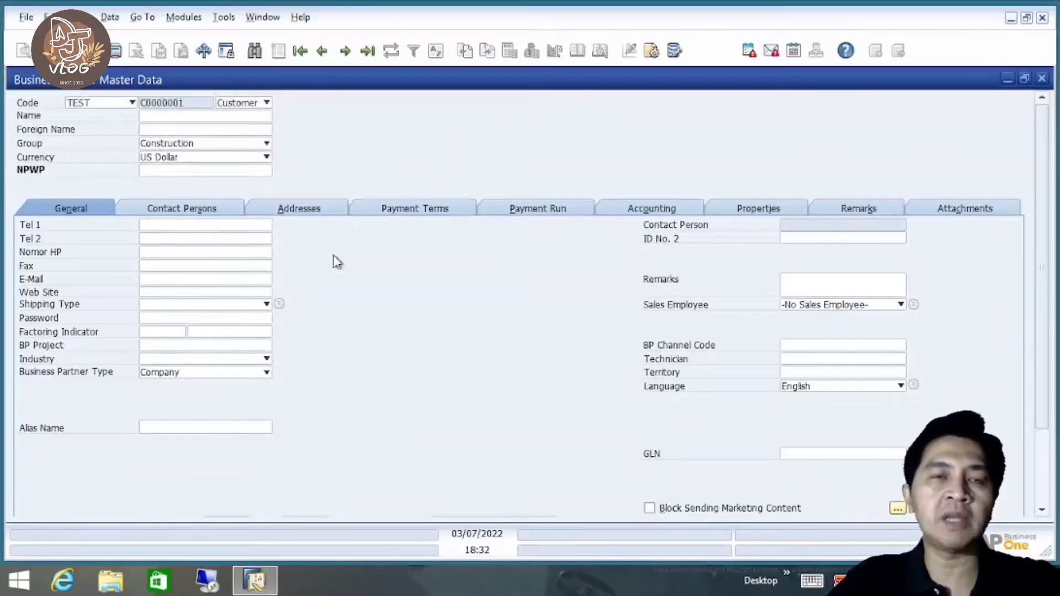
- Alternate the Business Partner Master Data form between Find and Add modes, finishing in Find mode
click(257, 57)
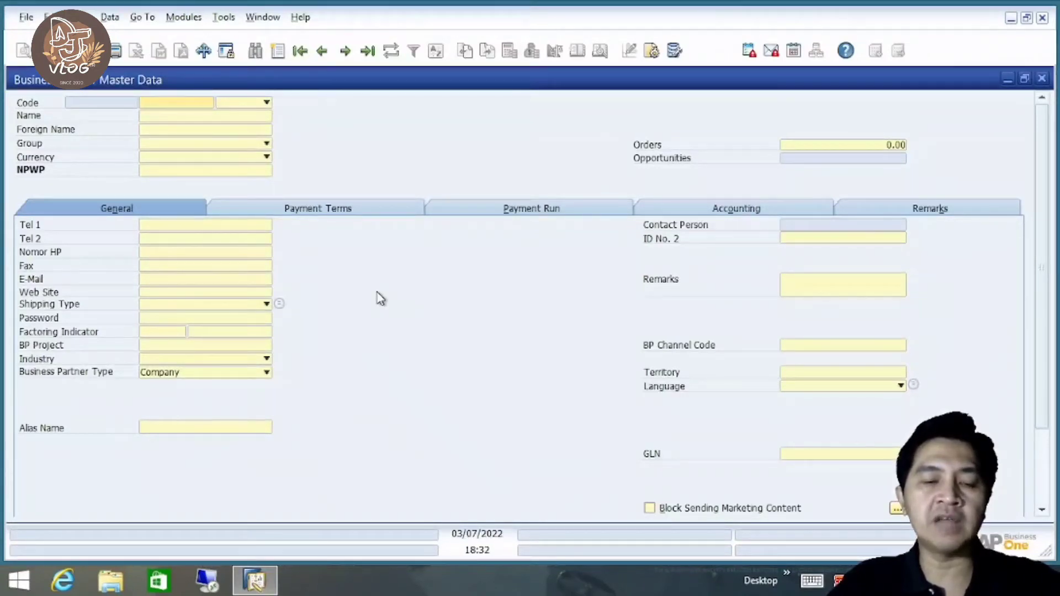
key(ctrl+a)
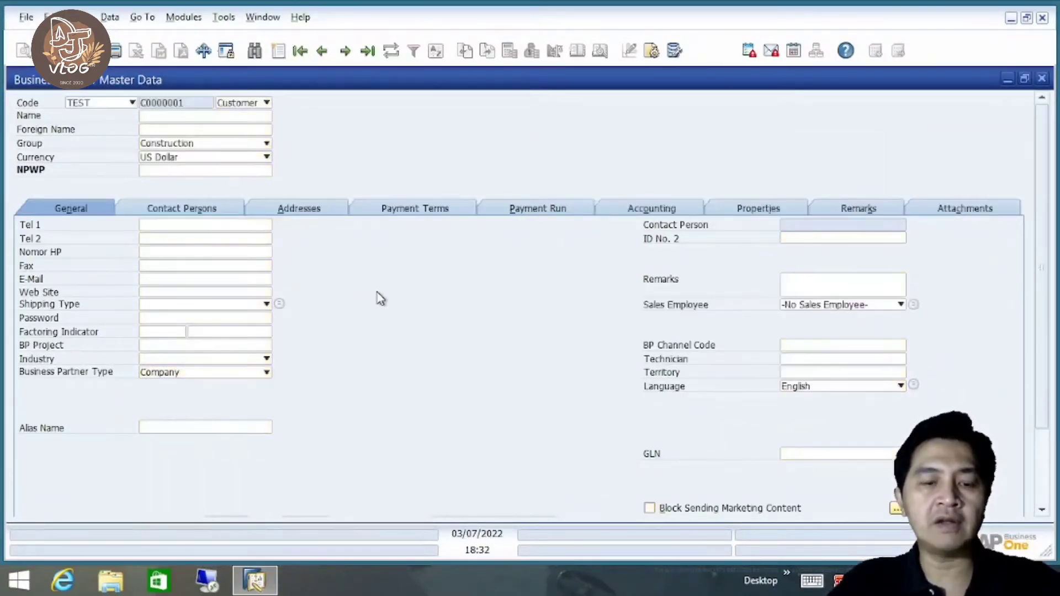
key(ctrl+a)
key(ctrl+f)
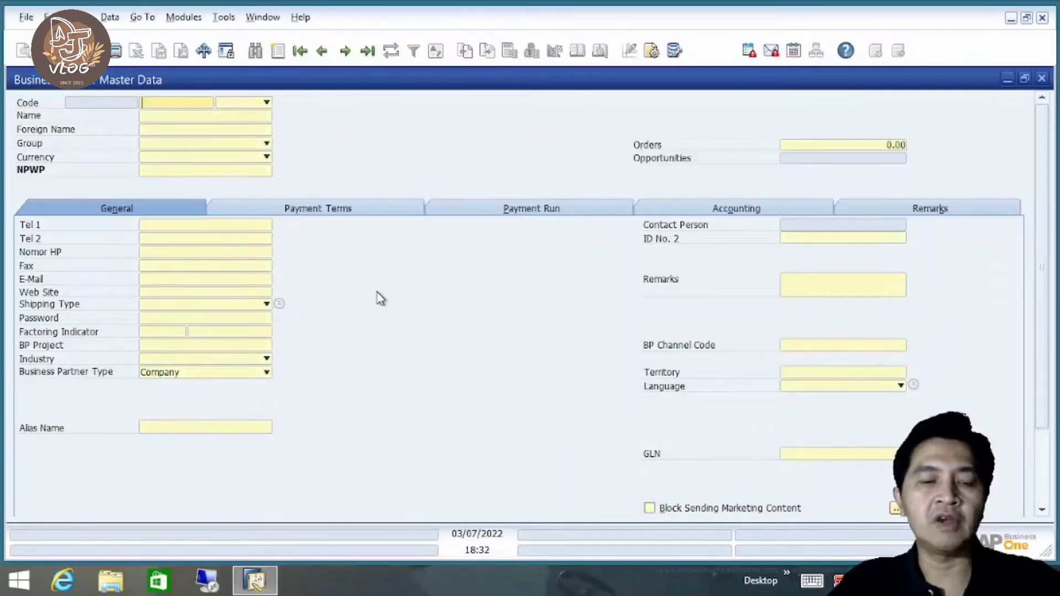
key(ctrl+a)
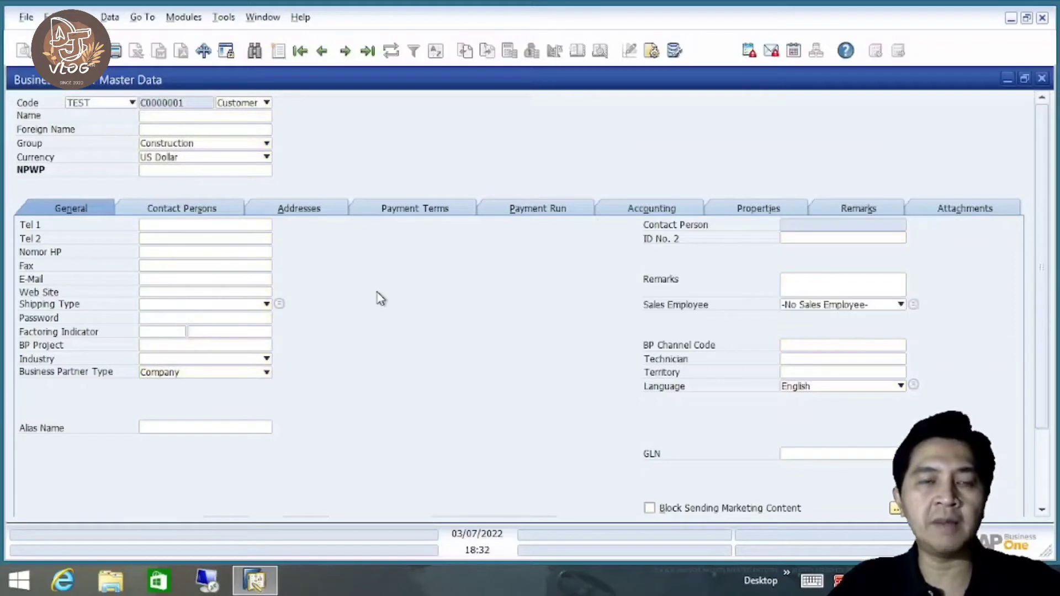
key(ctrl+f)
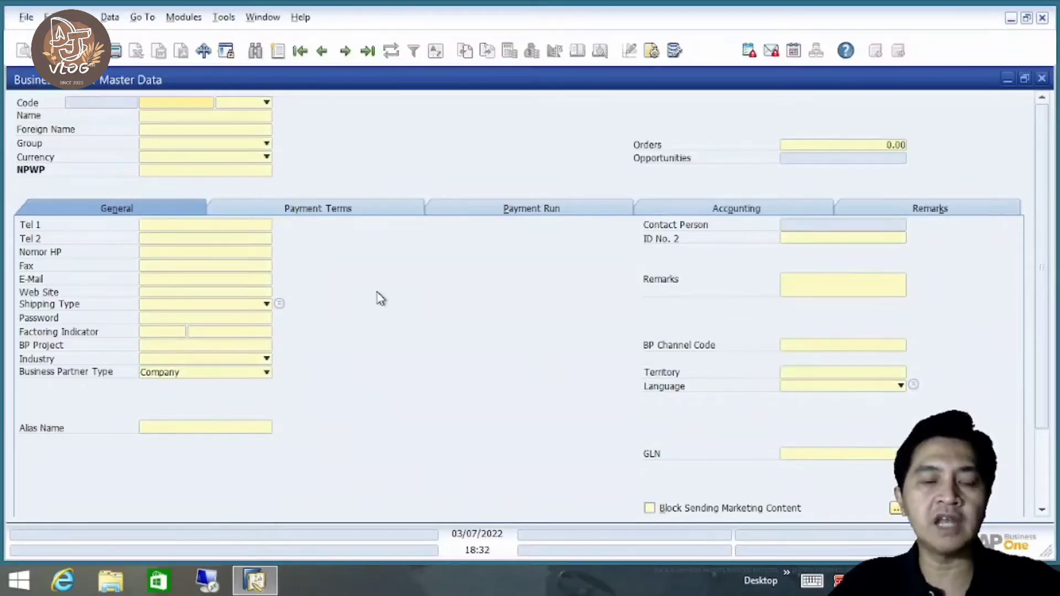
key(ctrl+a)
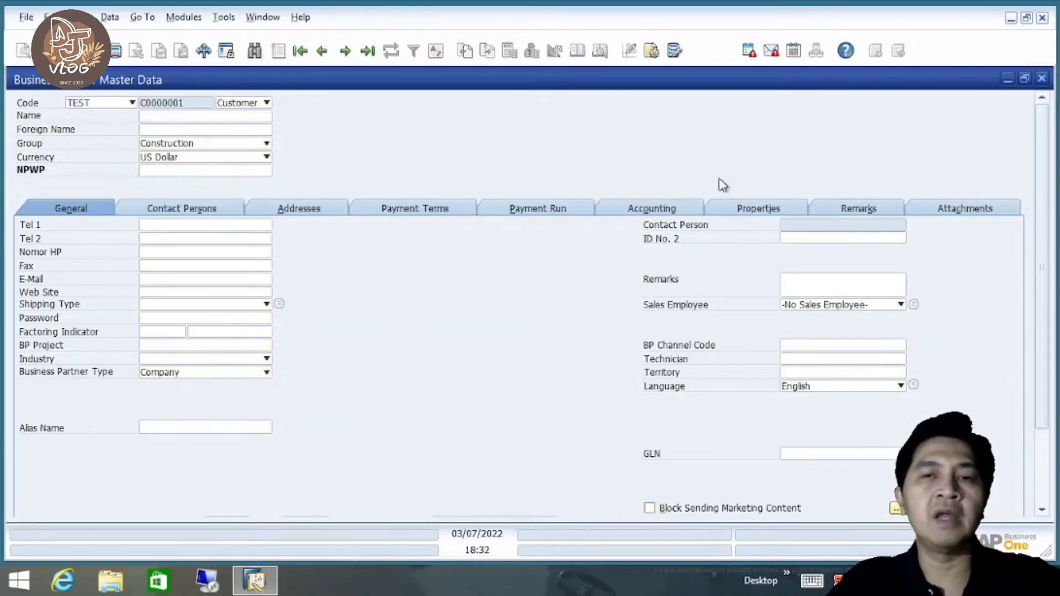
mouse_move(1041, 140)
mouse_down()
mouse_move(1044, 171)
mouse_move(1040, 134)
mouse_up()
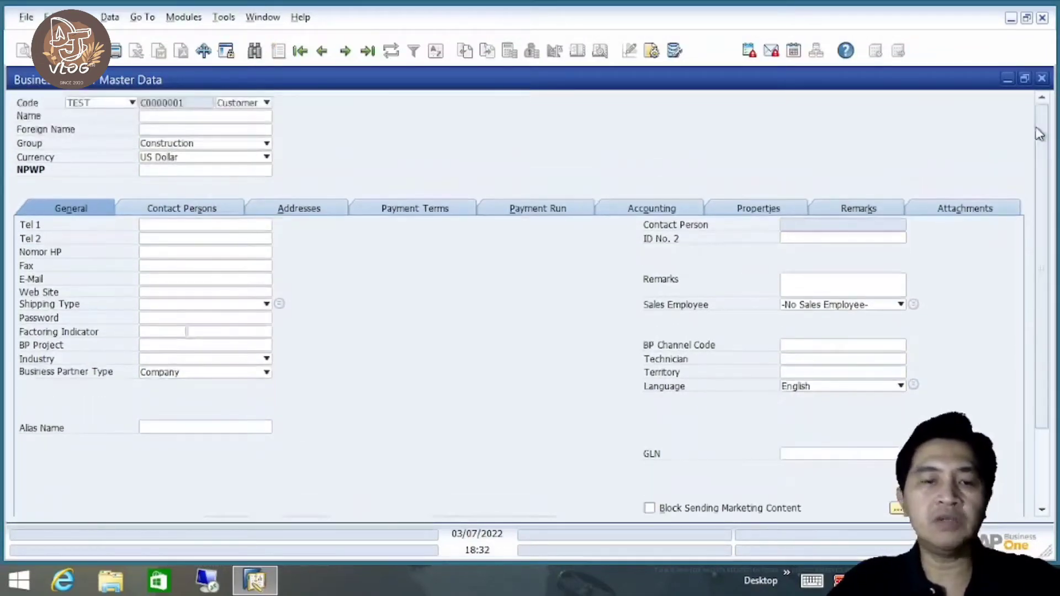
key(ctrl+f)
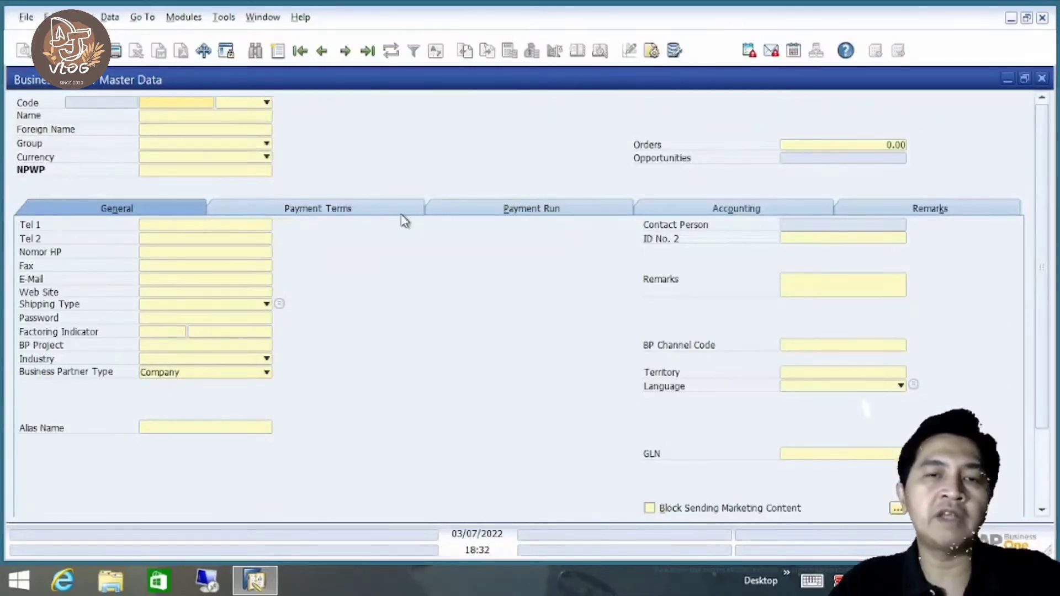
- Examine the business partner's Payment Terms, Payment Run, Accounting and Remarks sections, and return to General
drag(1040, 166, 1040, 129)
click(345, 212)
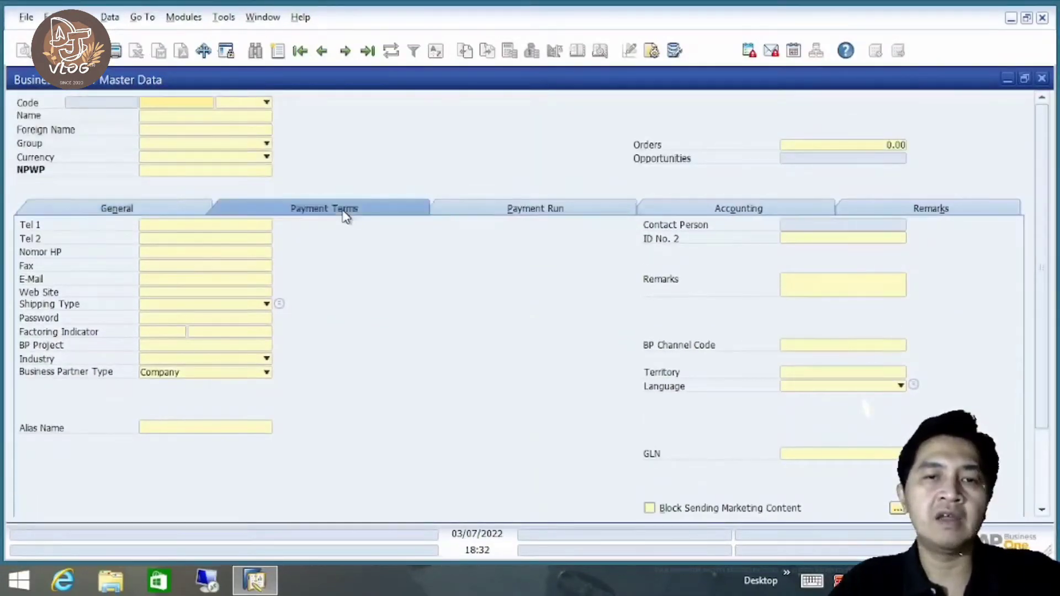
click(530, 215)
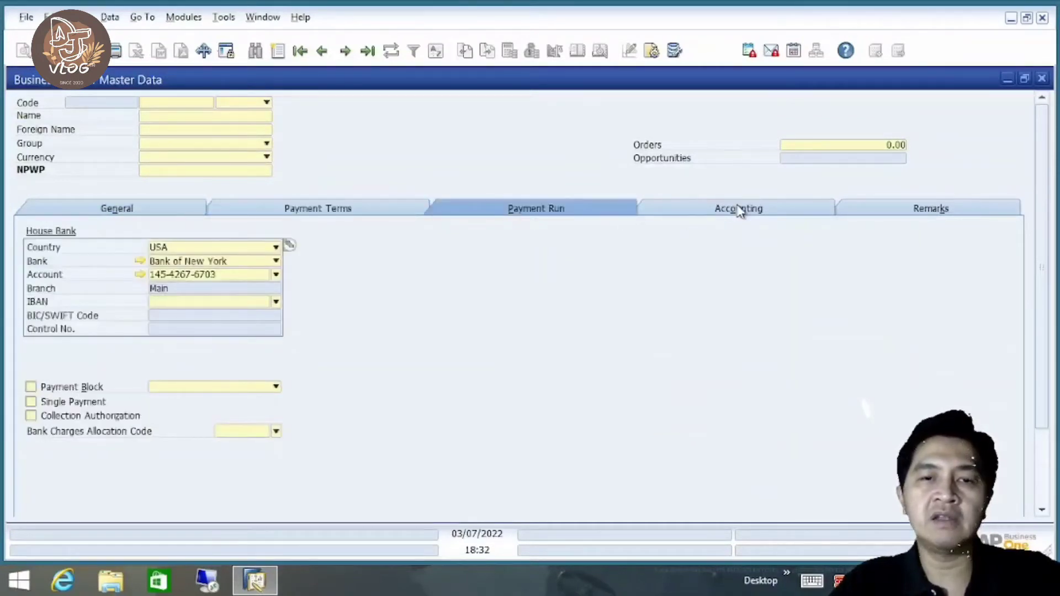
click(765, 213)
click(912, 219)
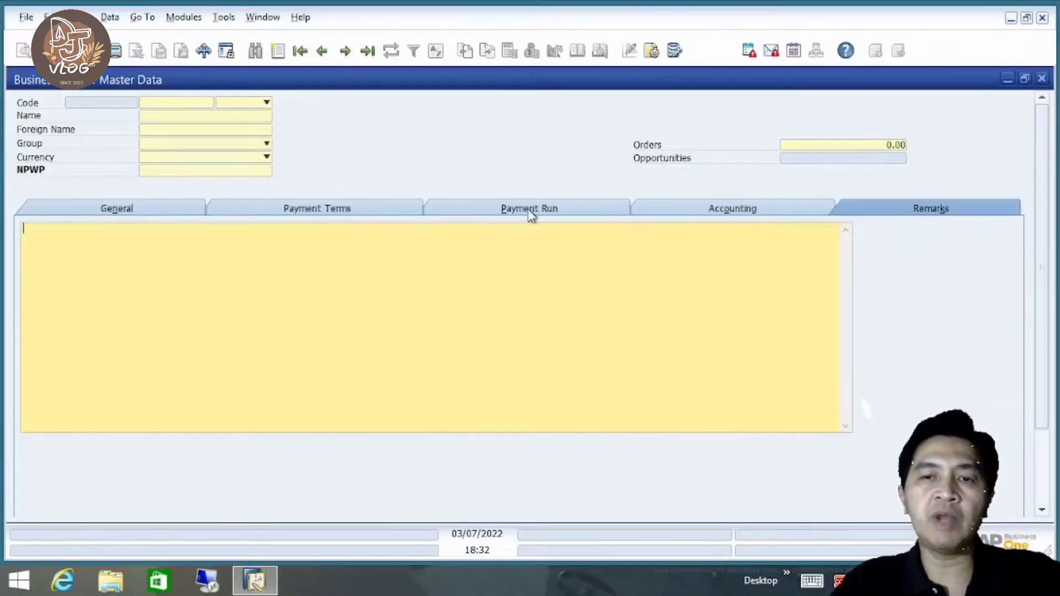
click(147, 207)
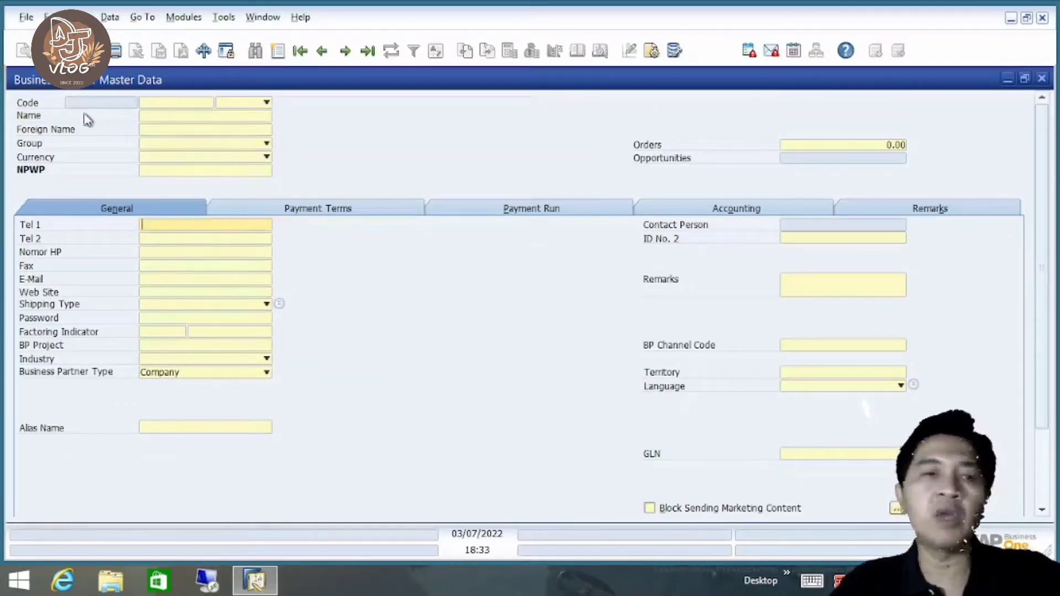
- Go through the possible business partner search fields: Name, NPWP, Tel 1, E-Mail and Code
click(165, 116)
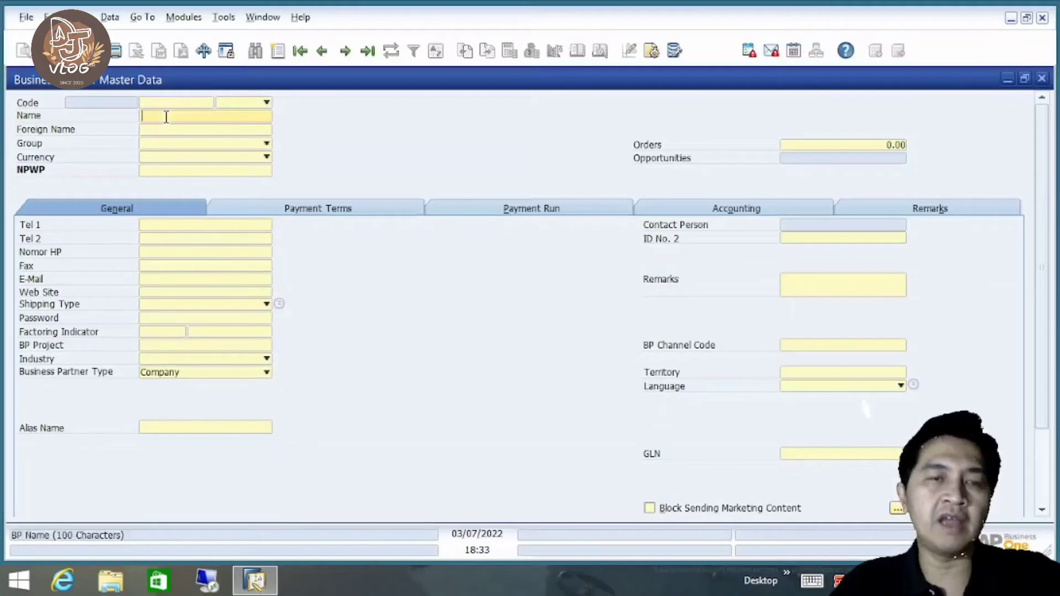
click(163, 173)
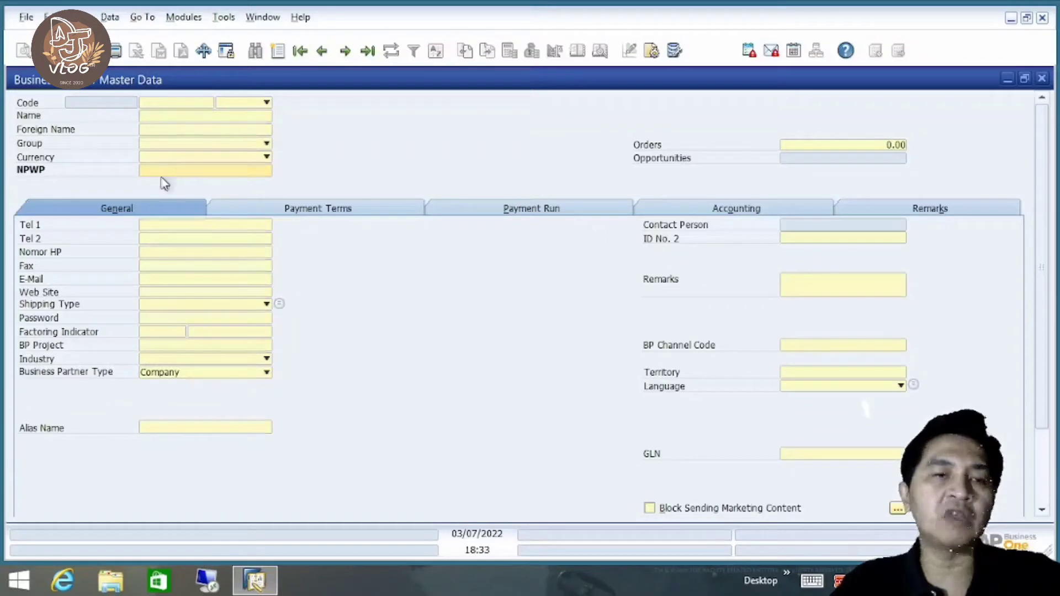
click(156, 225)
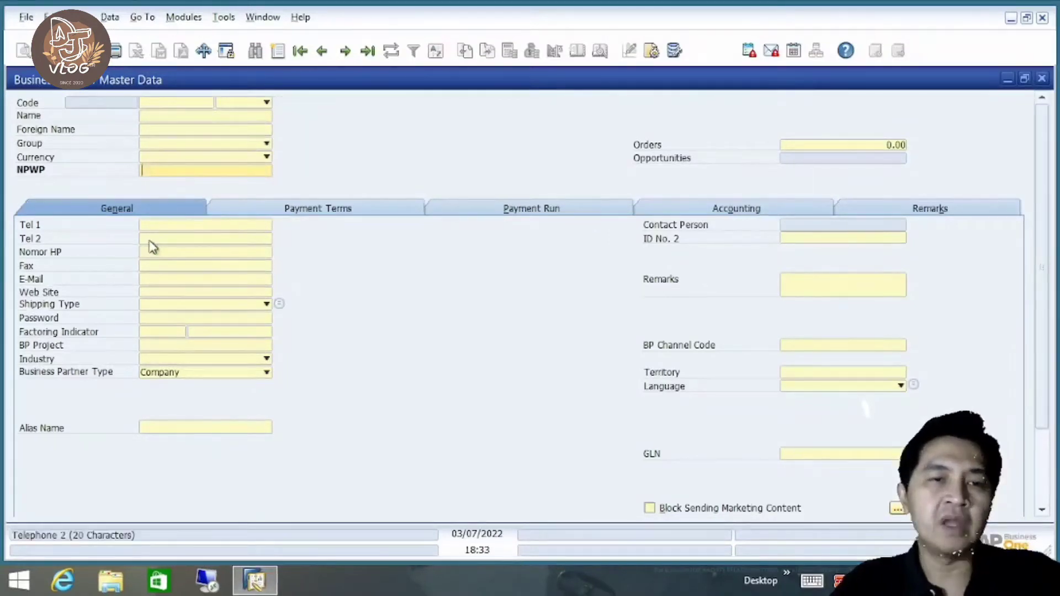
click(161, 280)
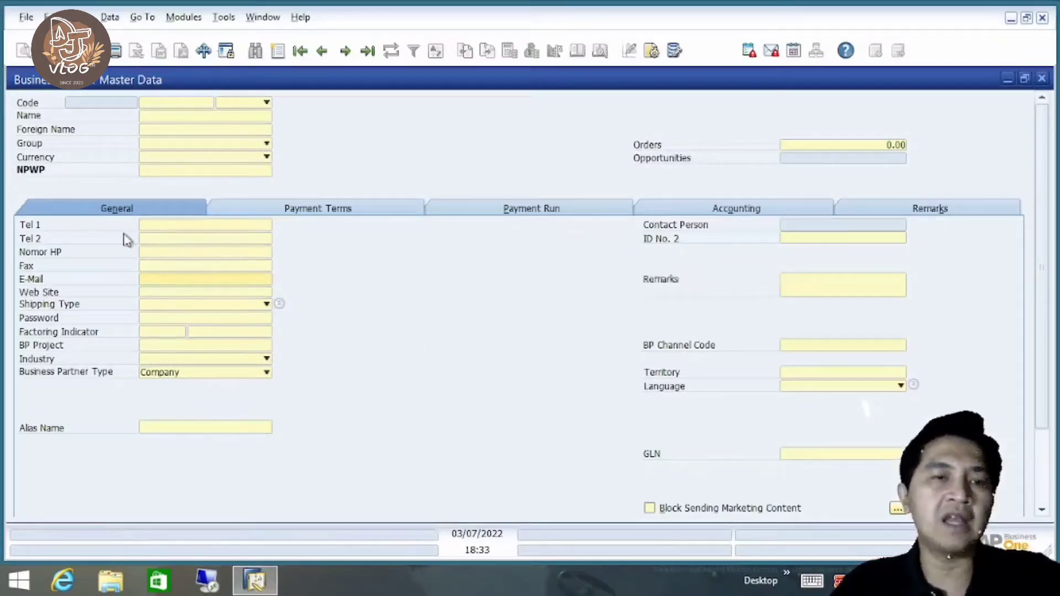
click(152, 105)
click(158, 113)
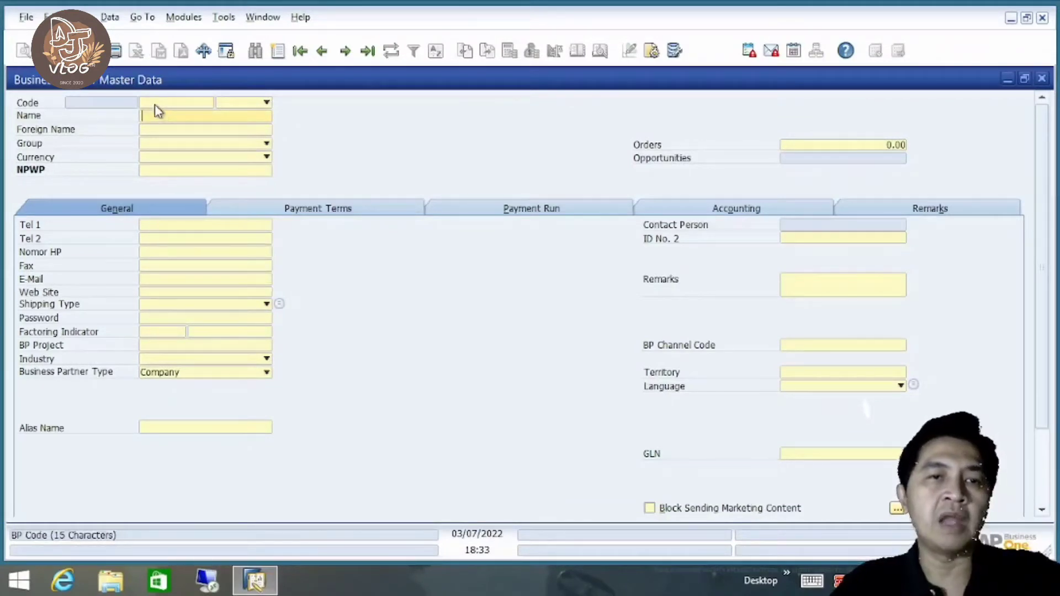
- Search for business partners of type Customer and dismiss the results list
click(156, 103)
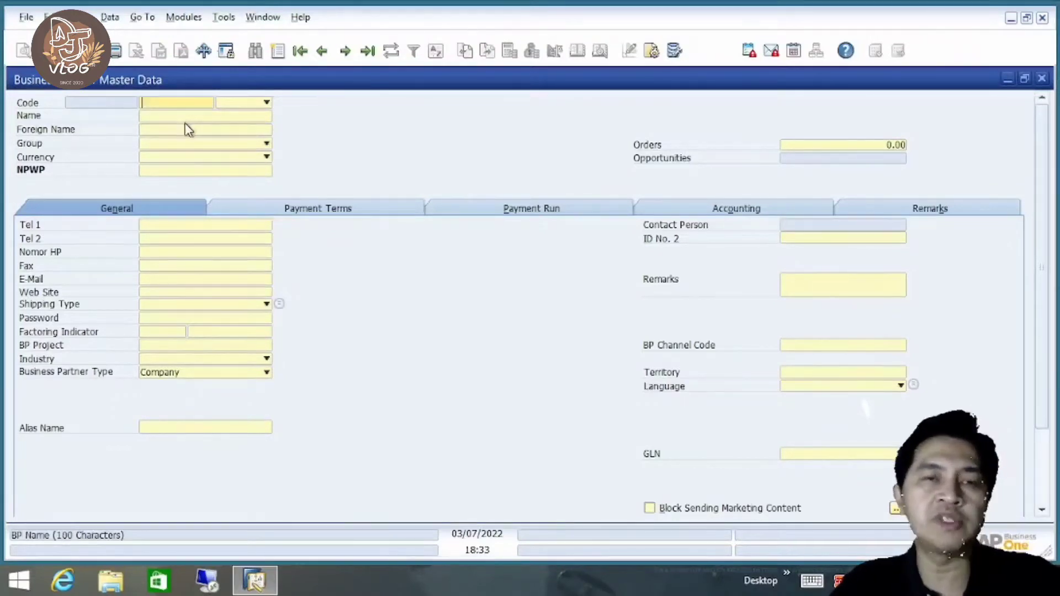
click(254, 103)
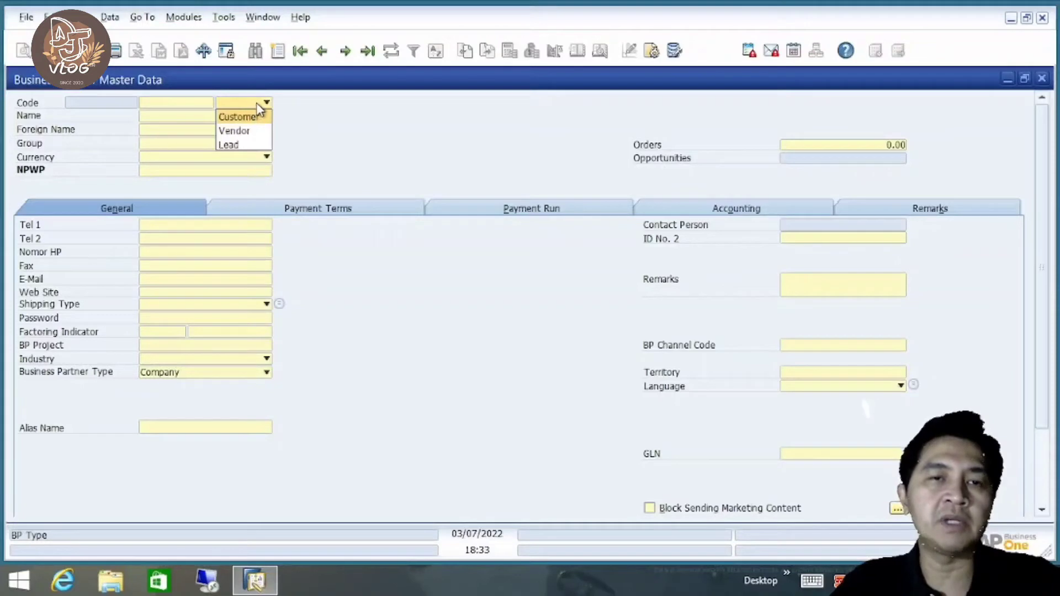
click(241, 133)
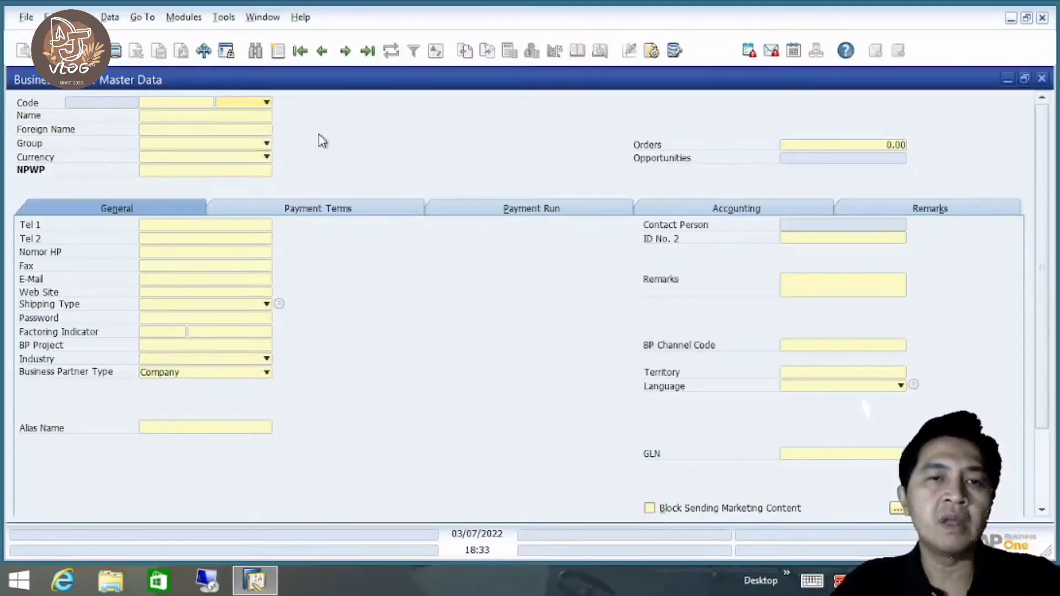
click(238, 105)
click(238, 118)
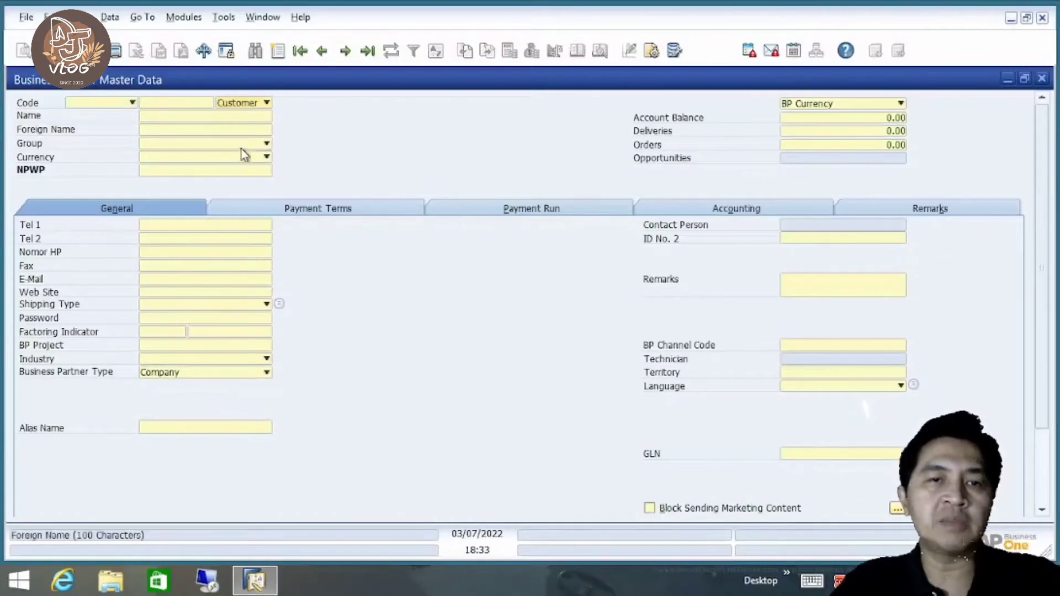
key(Return)
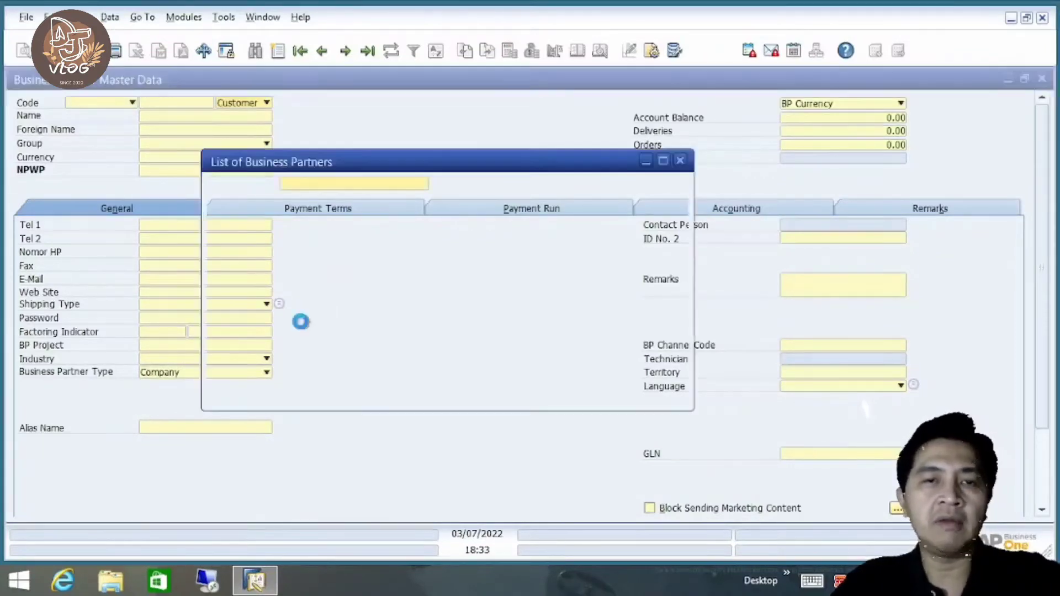
click(319, 391)
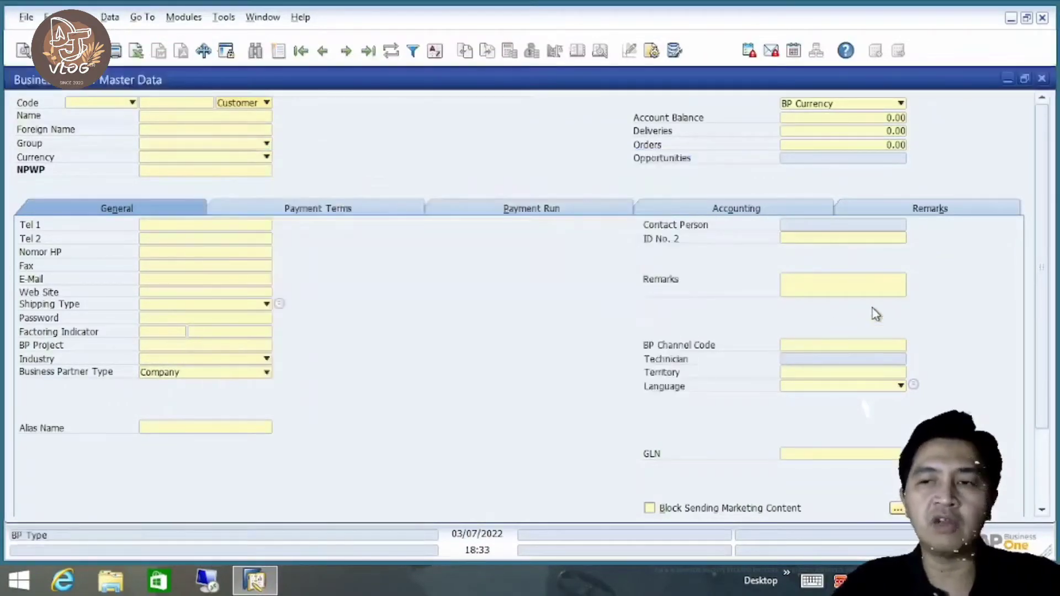
- Run the Customer search again, browse the whole List of Business Partners, and close it without choosing one
scroll(1000, 399, down, 3)
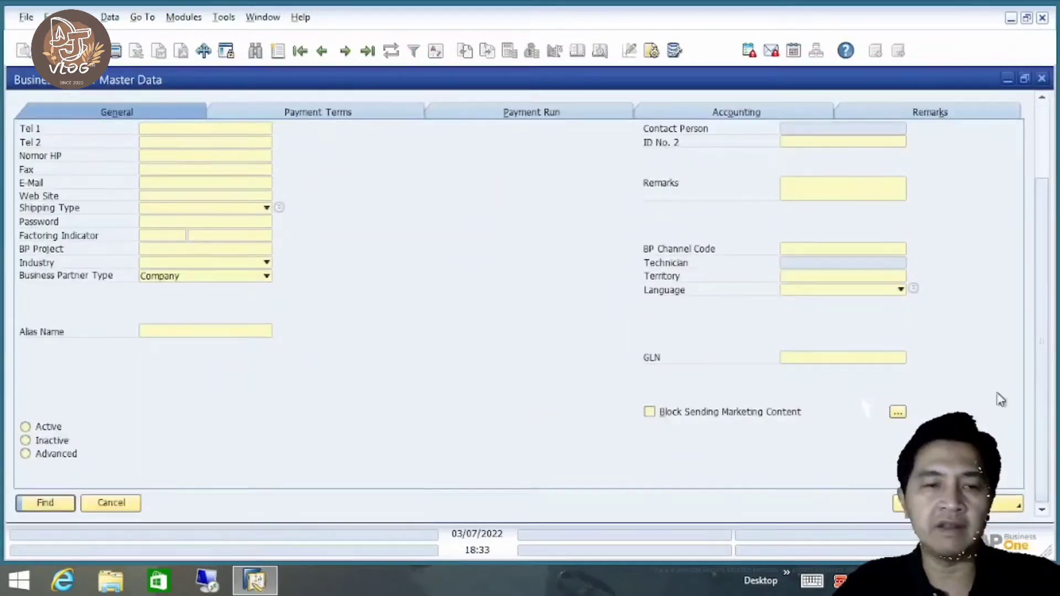
click(48, 501)
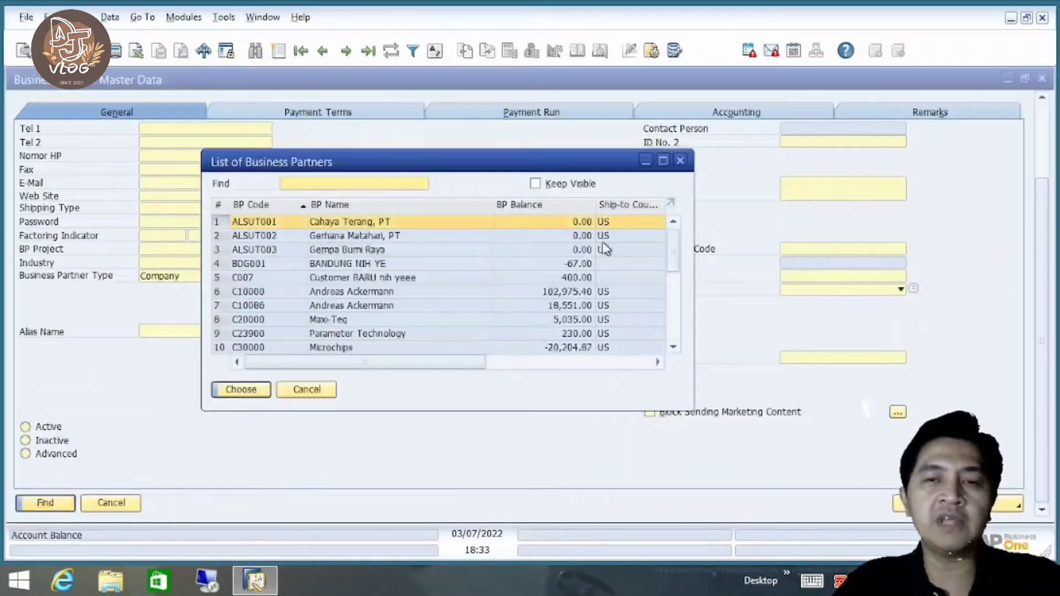
scroll(677, 276, down, 4)
scroll(677, 309, down, 1)
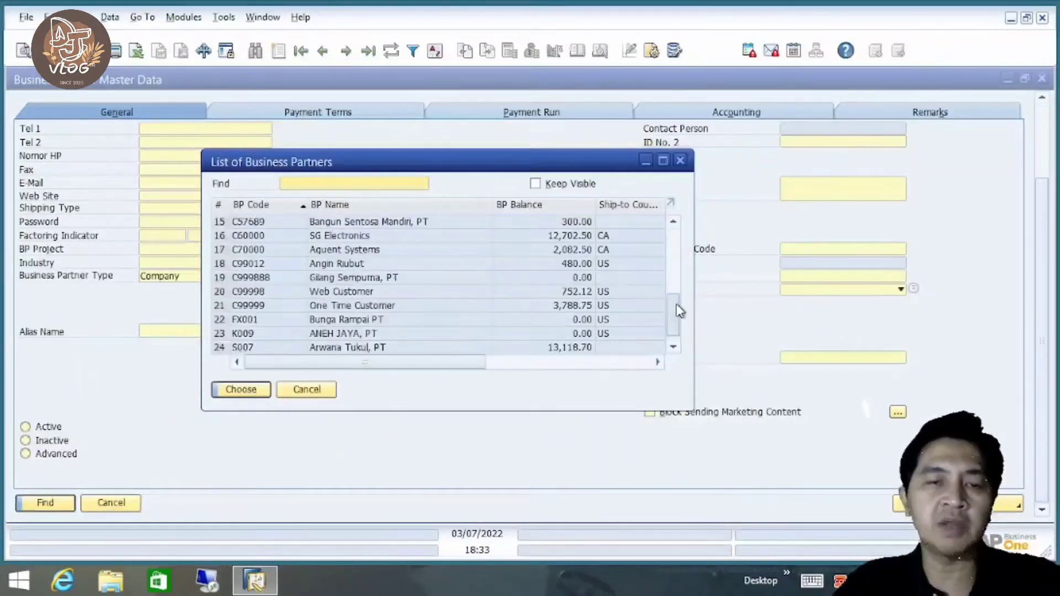
scroll(673, 277, up, 5)
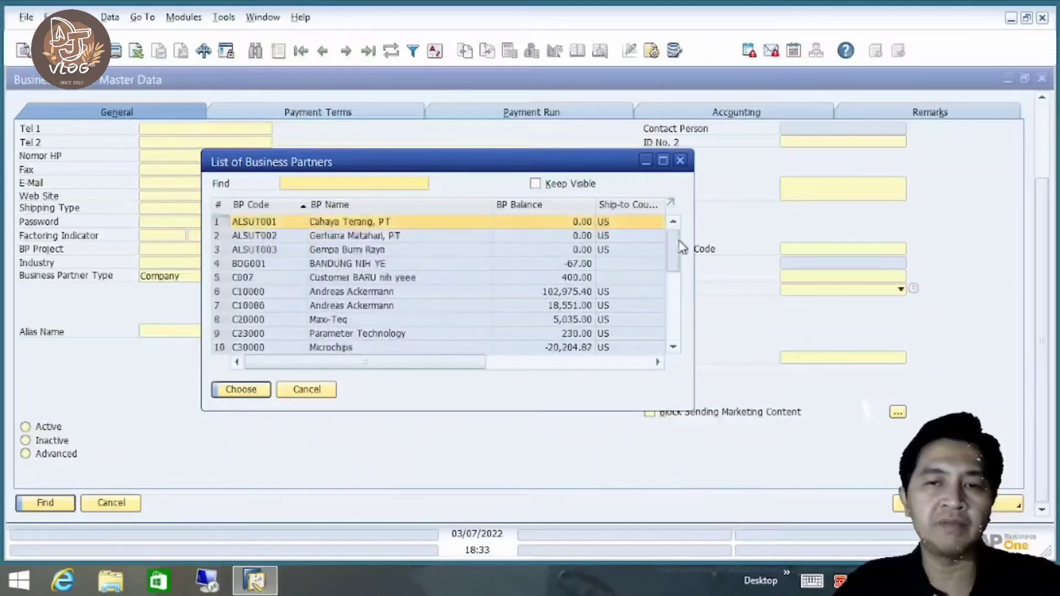
click(305, 391)
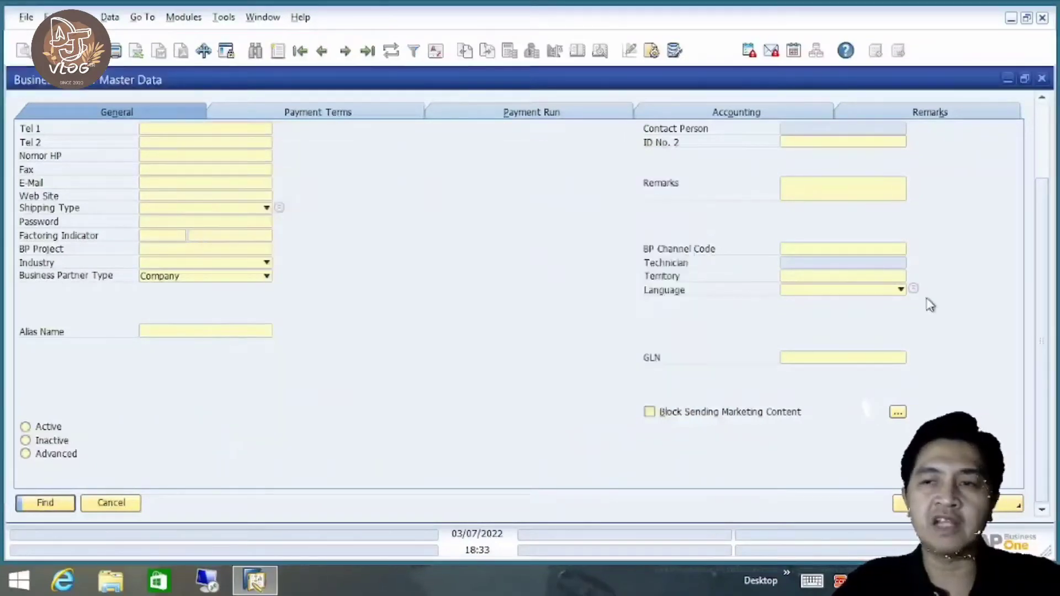
- Search for customers with the code pattern C*, browse the matching list, and close it without choosing one
click(1047, 161)
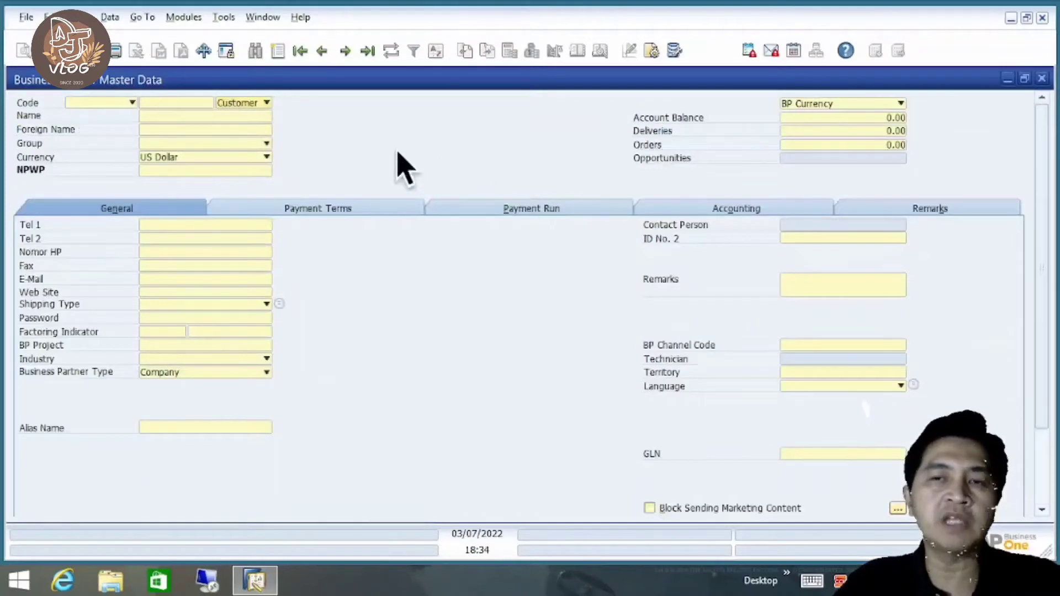
click(196, 102)
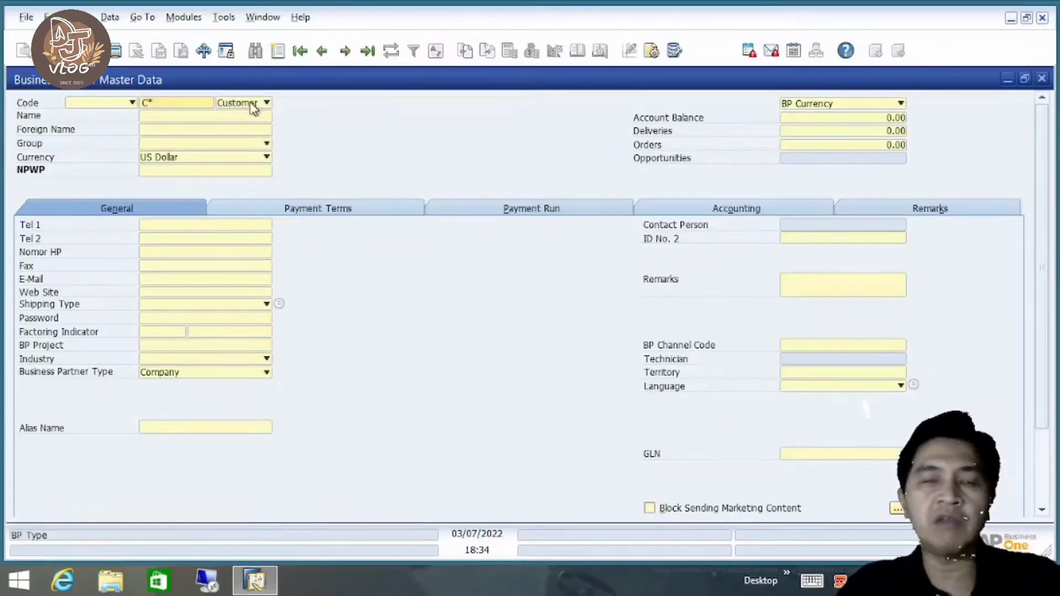
key(Return)
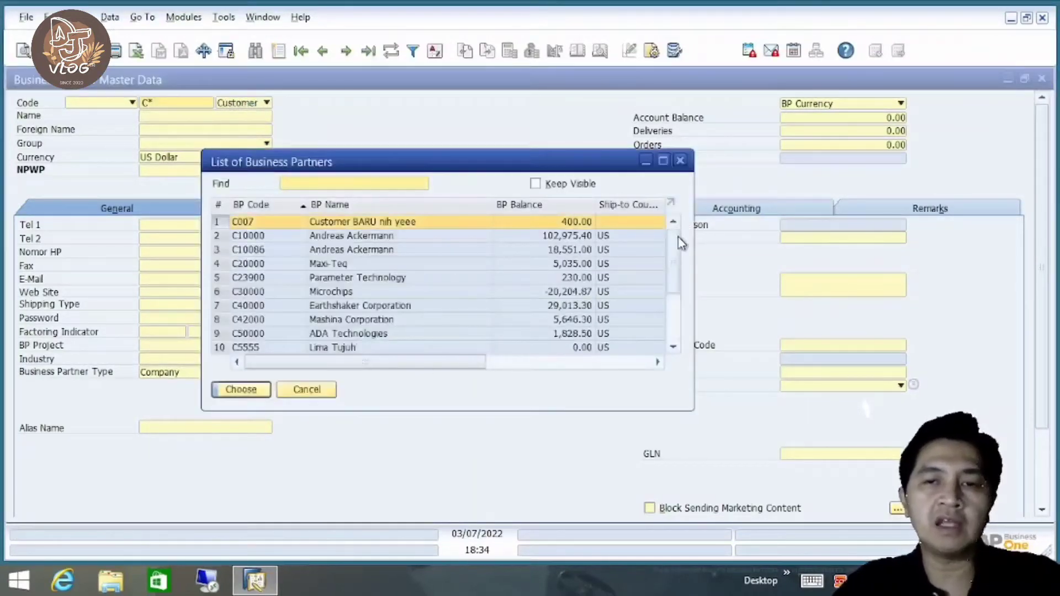
drag(679, 238, 679, 289)
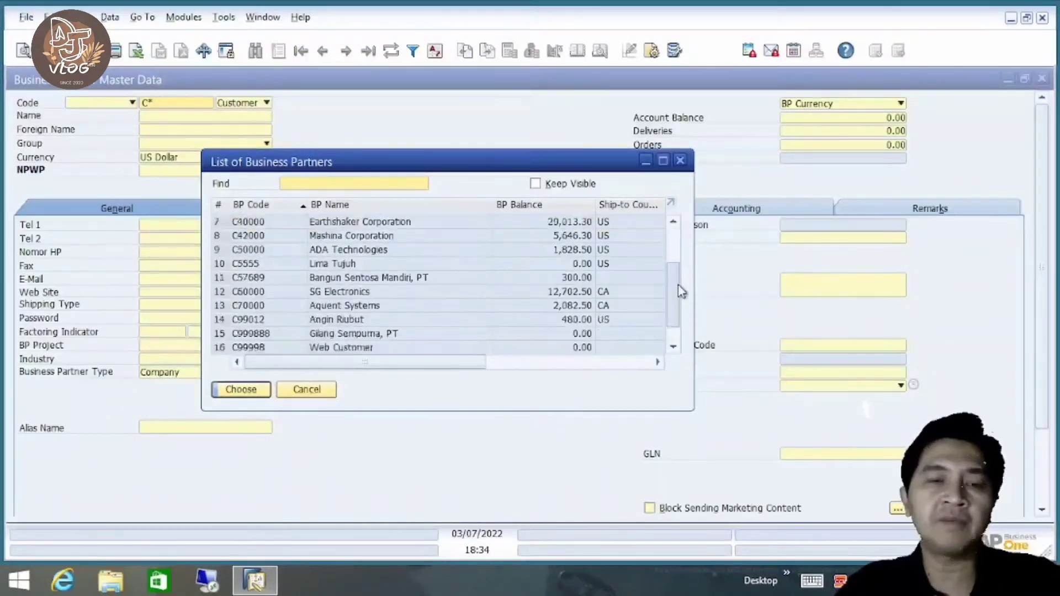
drag(687, 238, 682, 230)
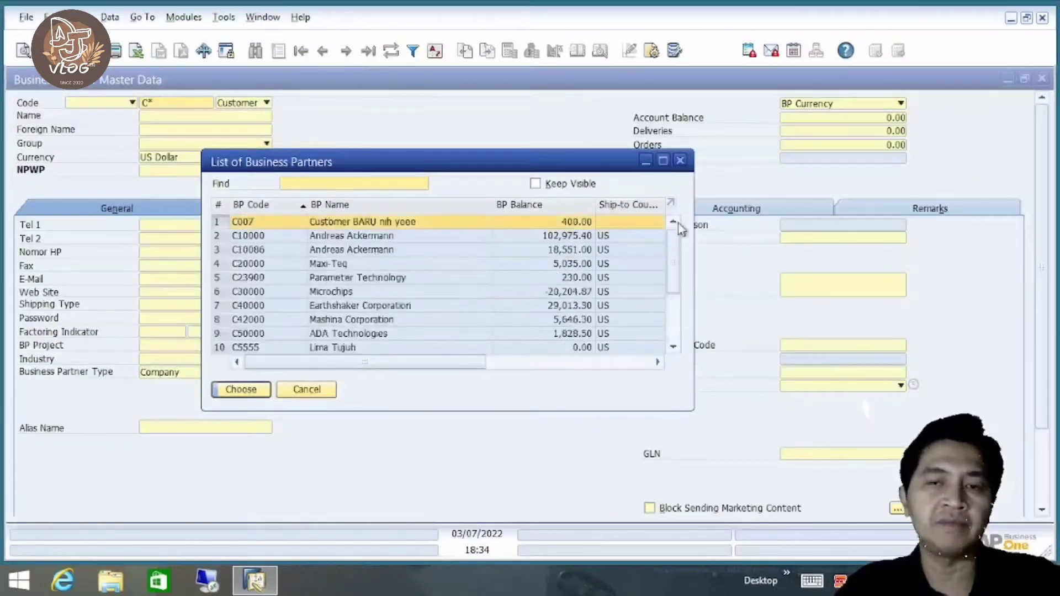
click(306, 390)
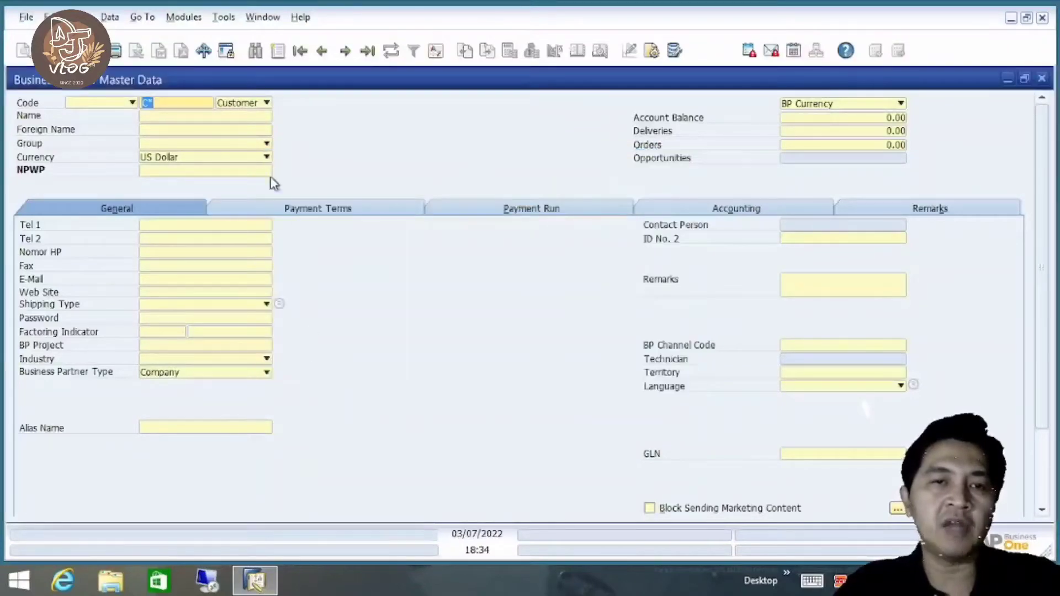
- Change the business partner type to Vendor and search with the code pattern C*
click(243, 104)
click(241, 130)
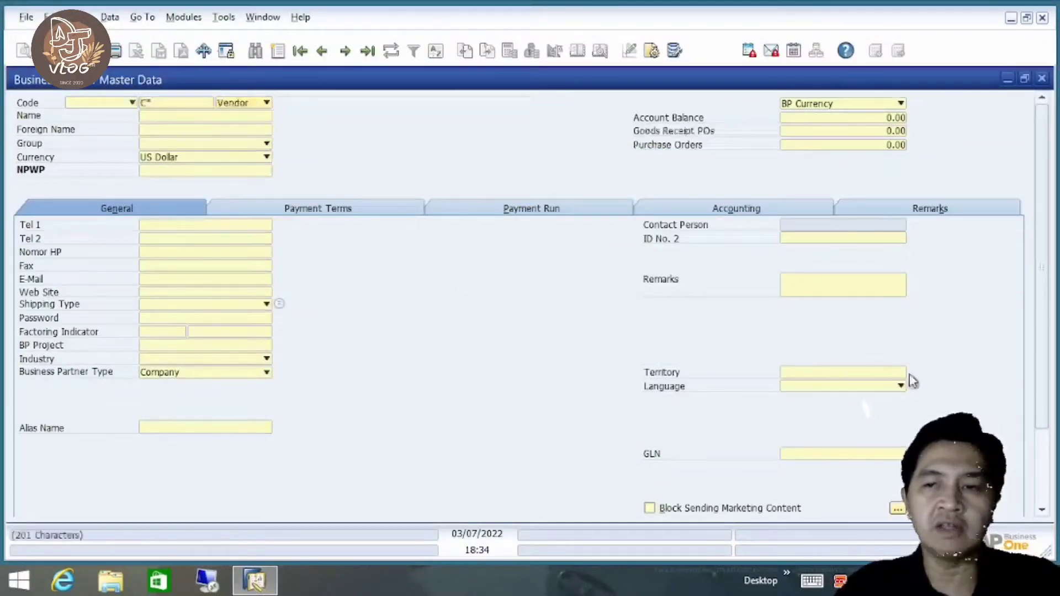
key(Return)
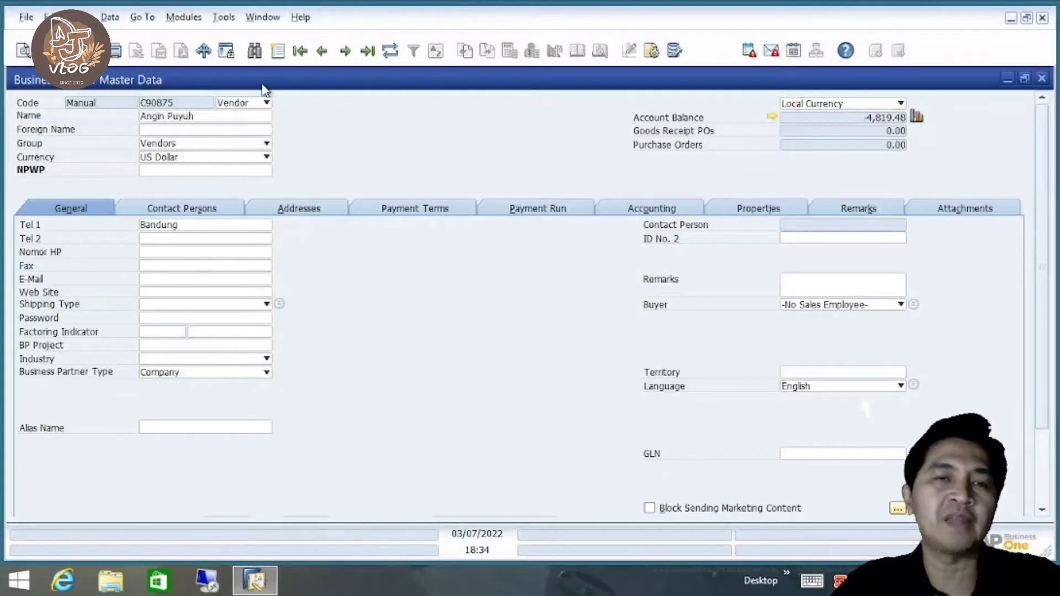
- Return to Find mode and search business partners by the name pattern *Corporation*, leaving code and type empty
click(254, 53)
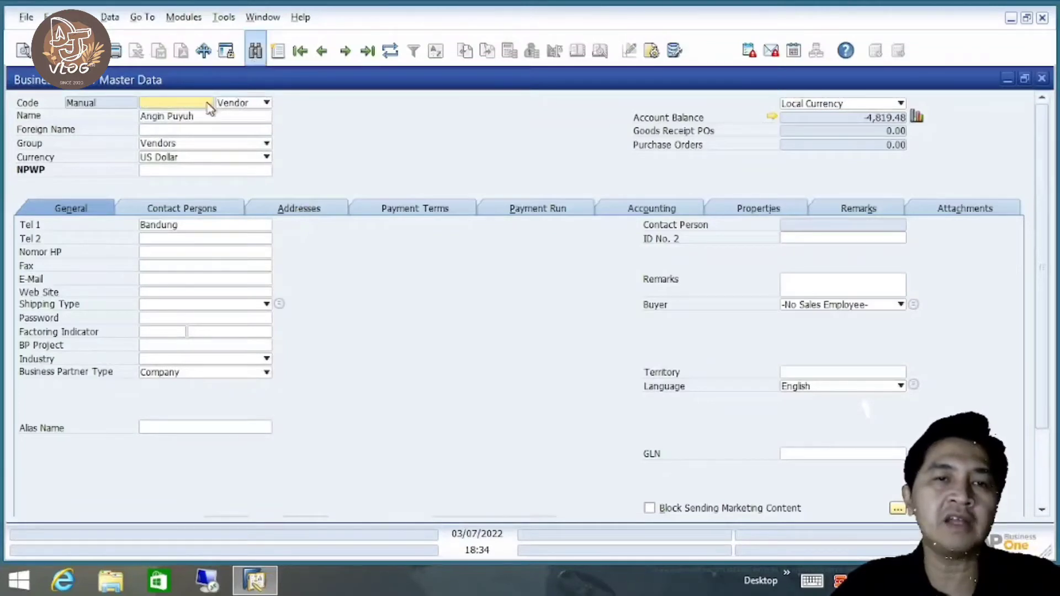
click(244, 103)
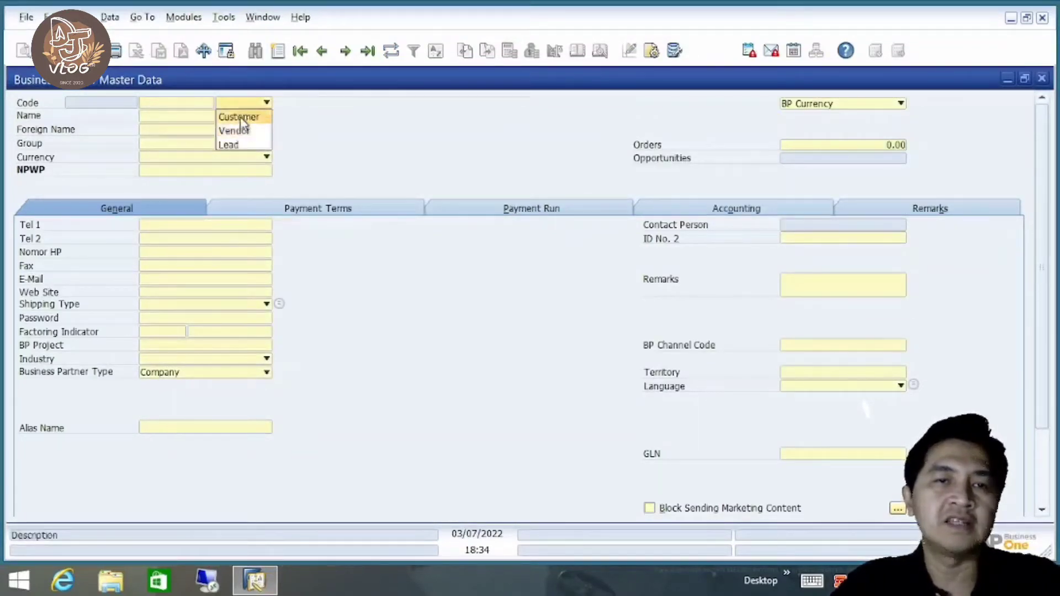
click(194, 105)
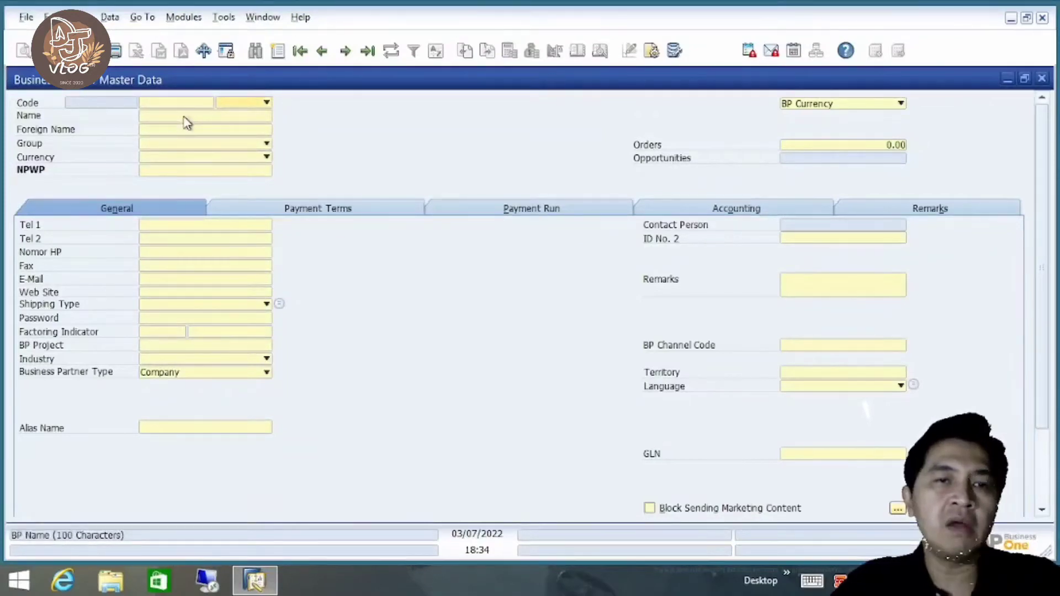
click(185, 116)
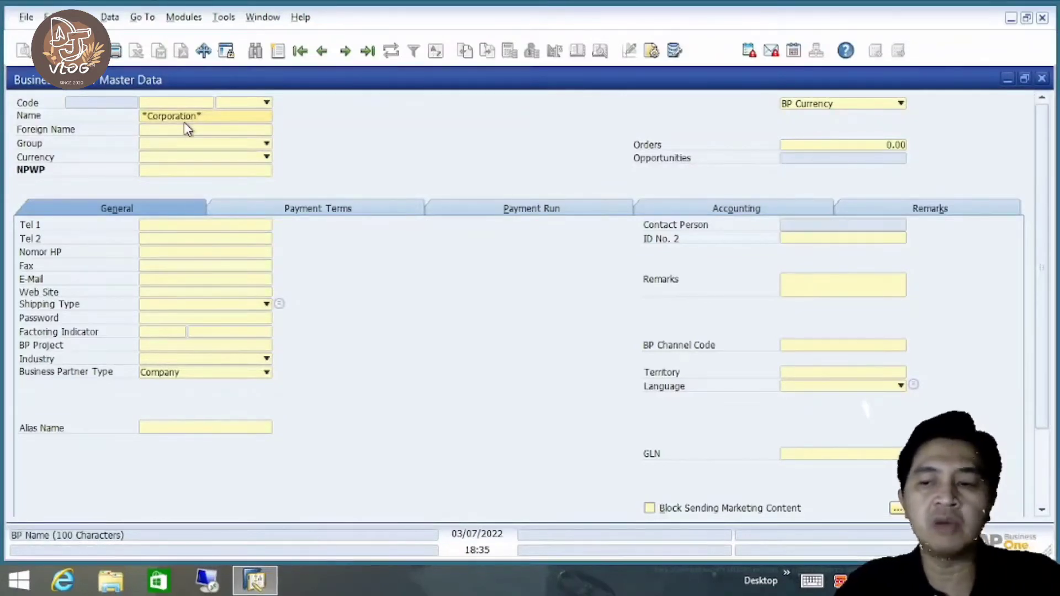
key(Return)
- Compare the Earthshaker, Mashina and Blockies Corporation entries in the List of Business Partners
click(370, 241)
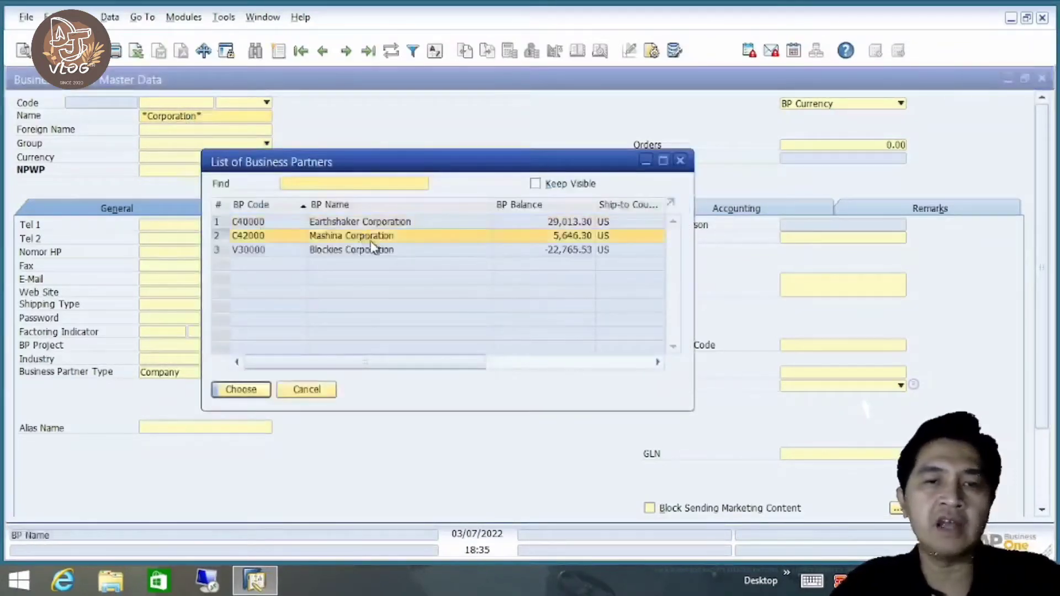
click(374, 251)
click(382, 218)
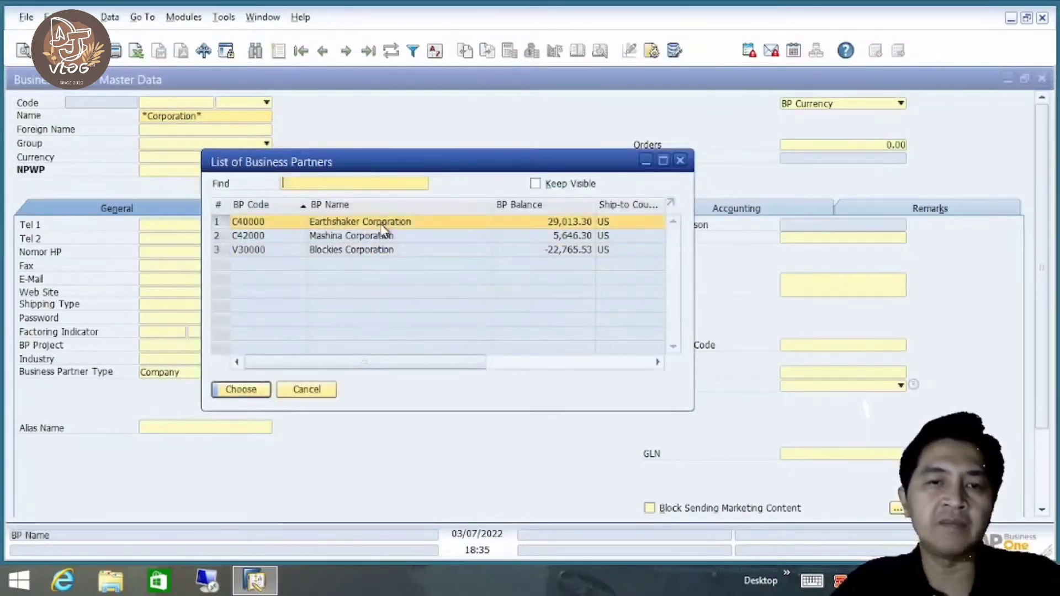
click(384, 236)
click(382, 249)
click(383, 236)
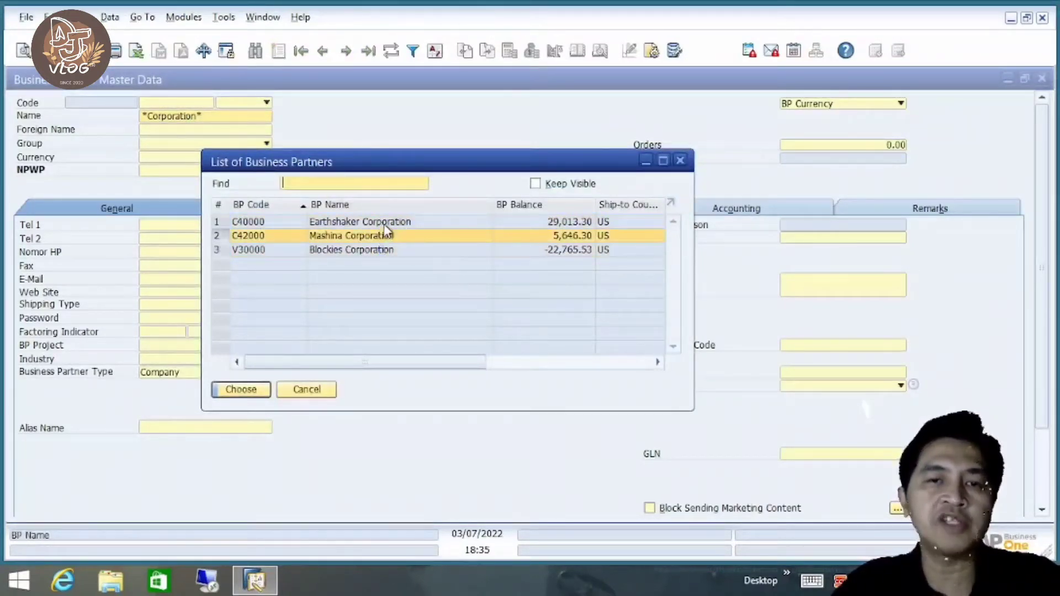
click(383, 223)
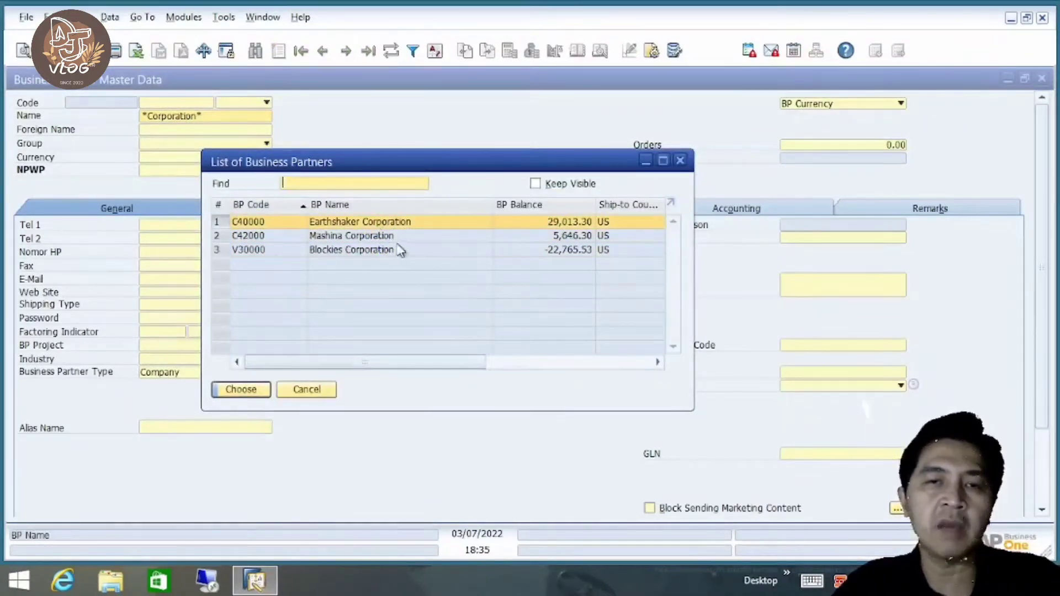
click(393, 238)
click(388, 249)
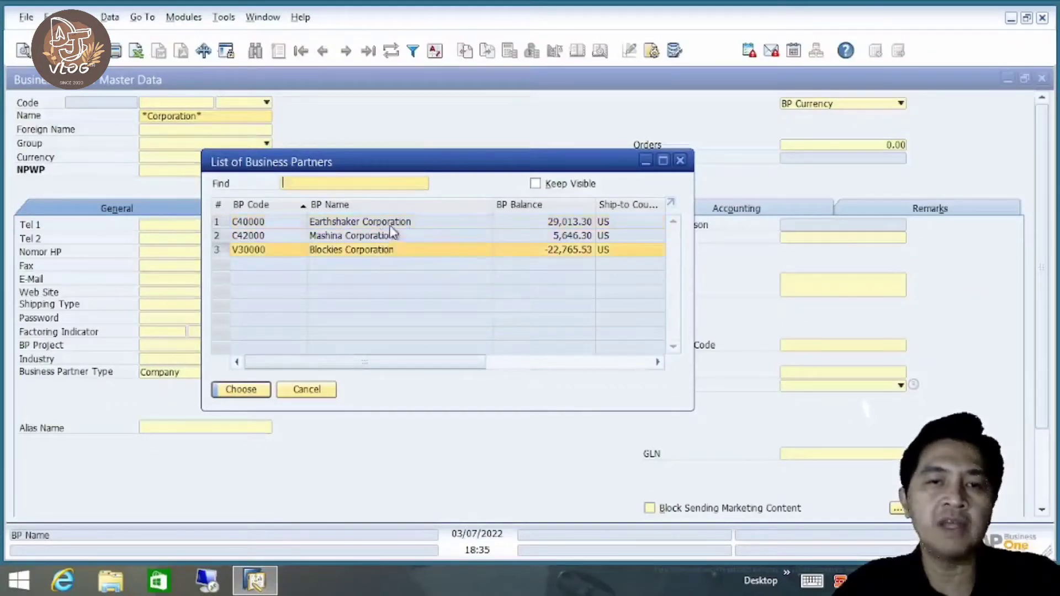
- Open the Earthshaker Corporation record from the search results and review its General details
click(391, 225)
click(307, 389)
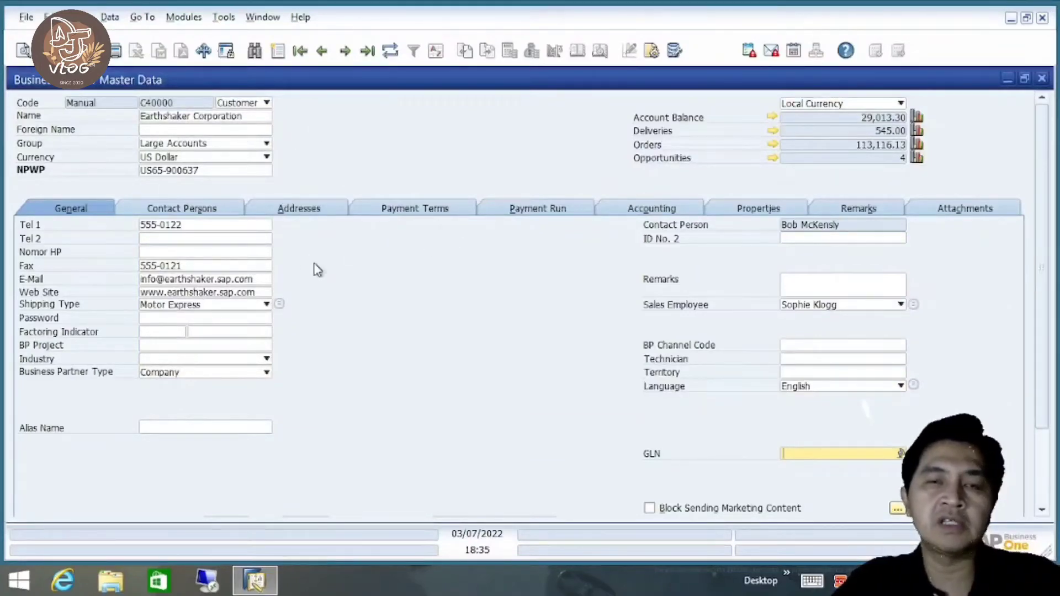
scroll(418, 285, down, 2)
scroll(418, 286, up, 2)
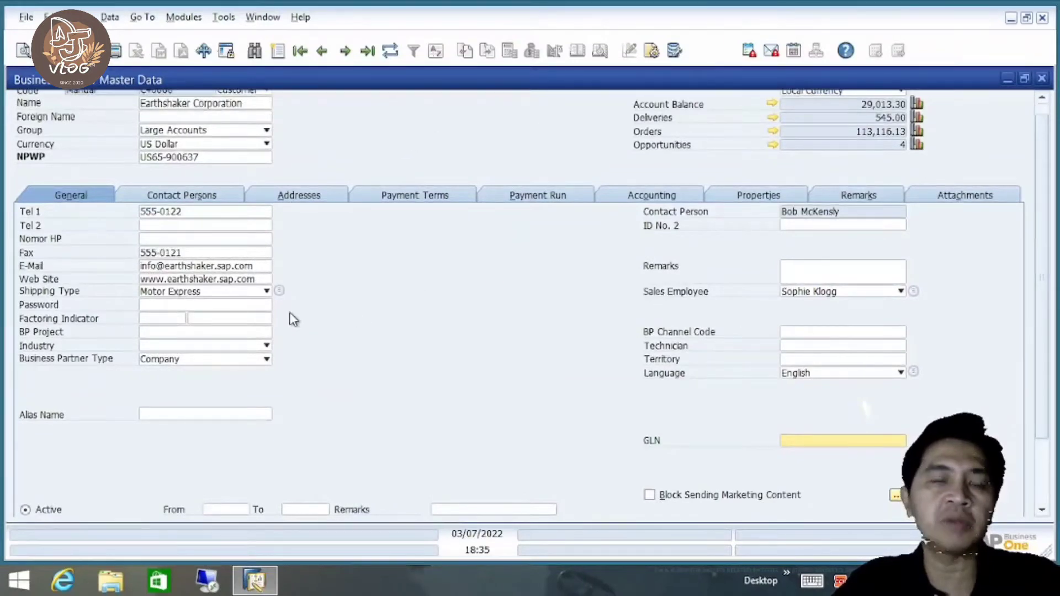
scroll(300, 172, down, 2)
- Start a new business partner record in Add mode and set its code numbering series to Manual
click(254, 56)
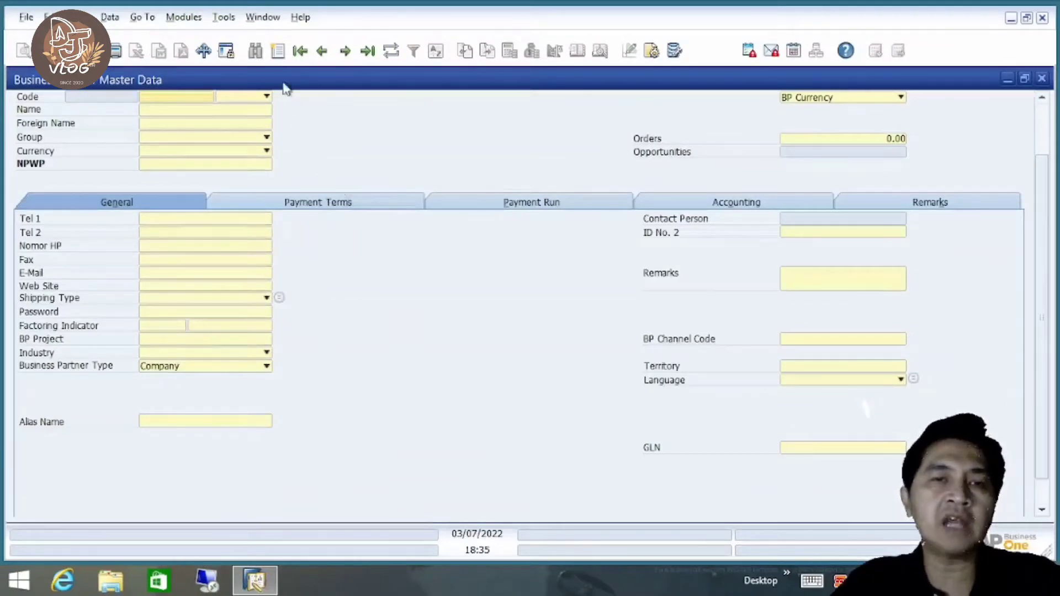
click(277, 55)
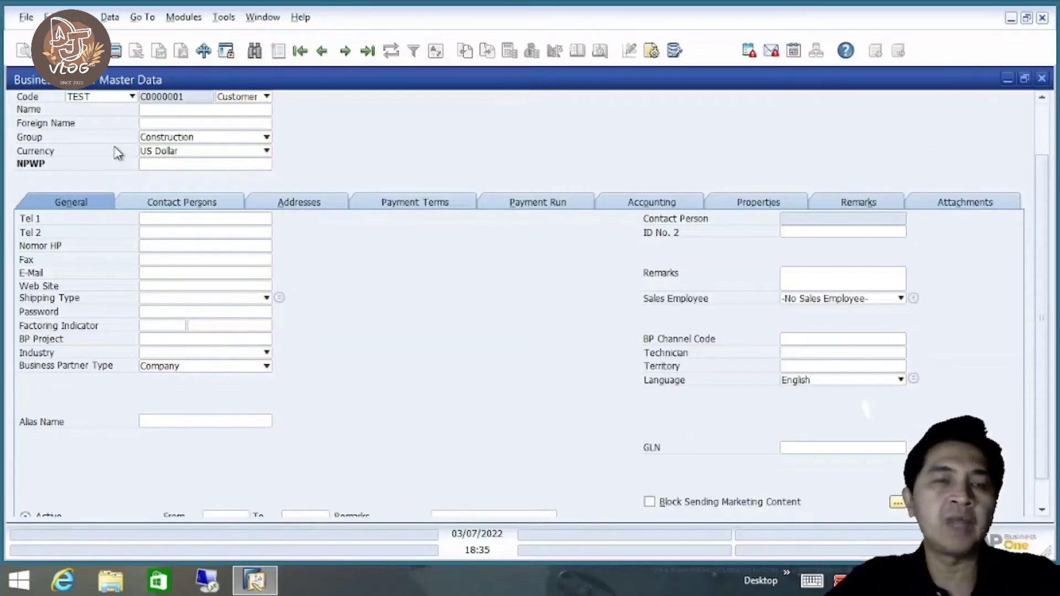
scroll(1040, 172, up, 1)
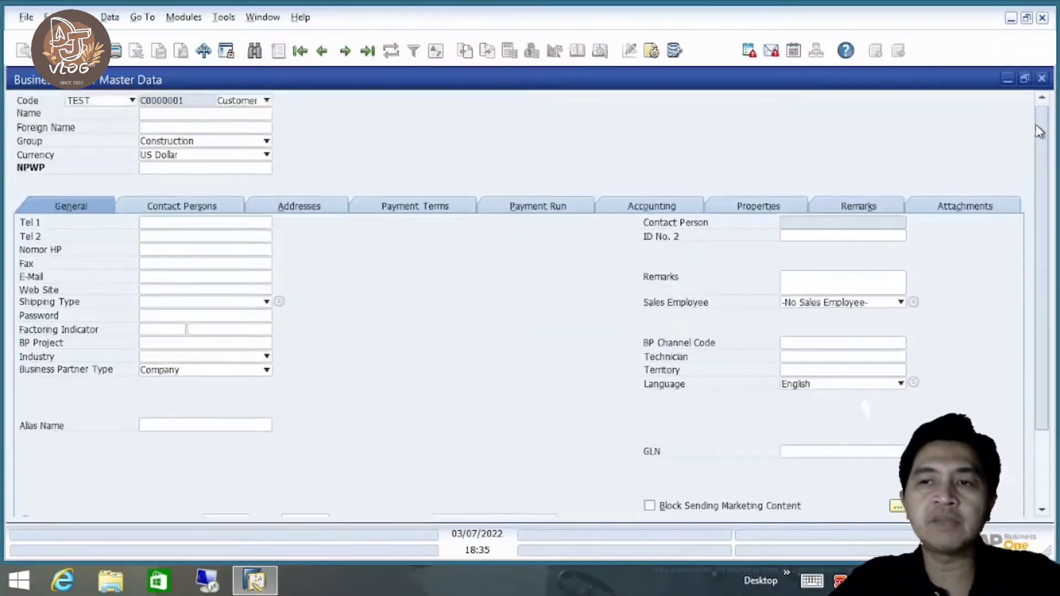
click(115, 103)
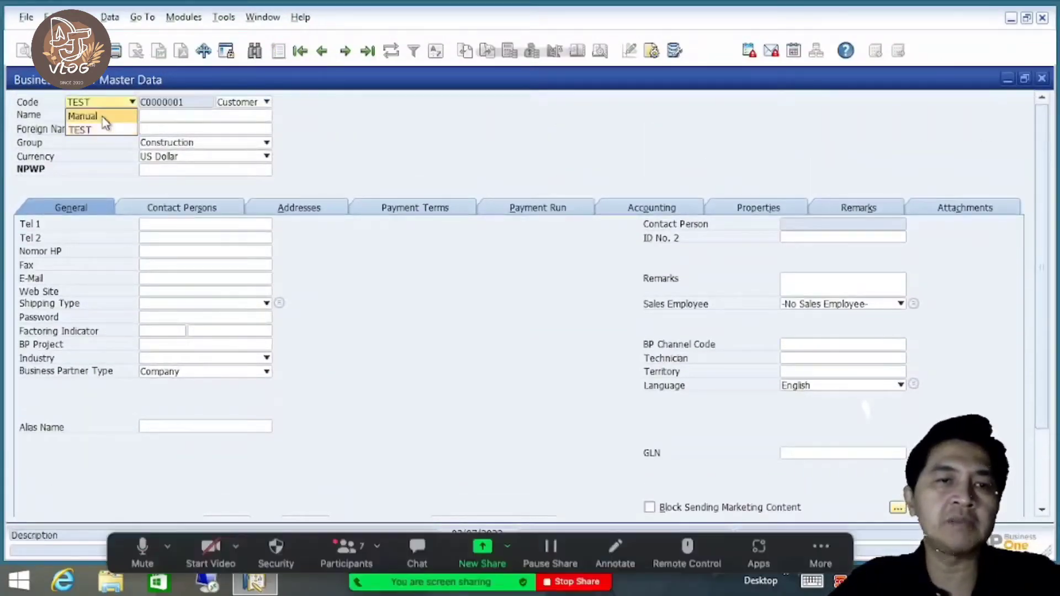
click(106, 113)
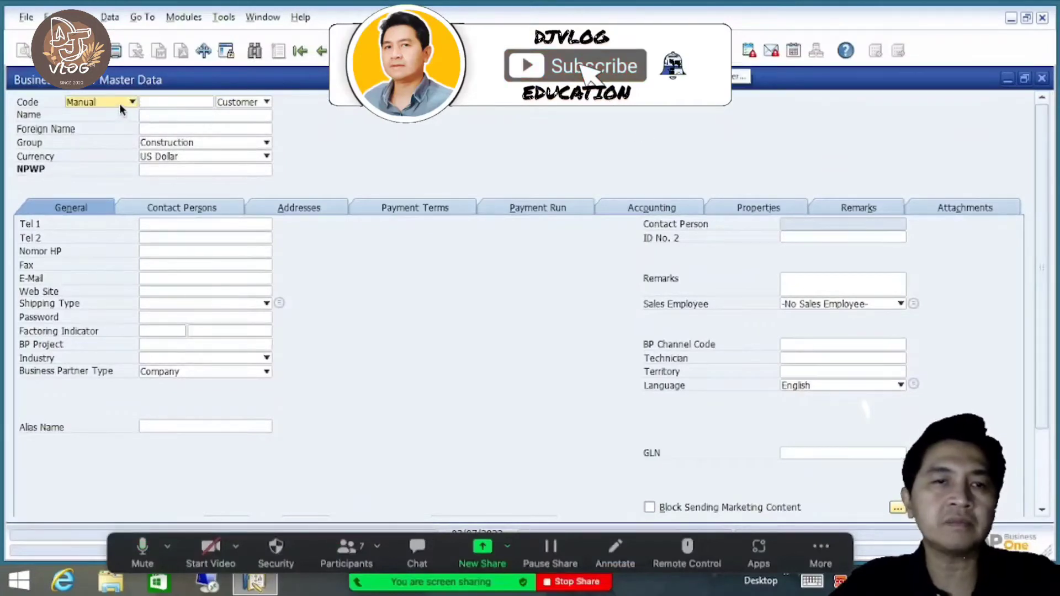
- Set the code numbering series to TEST, name the customer Makmur Abadi, PT, and add the business partner record
click(128, 101)
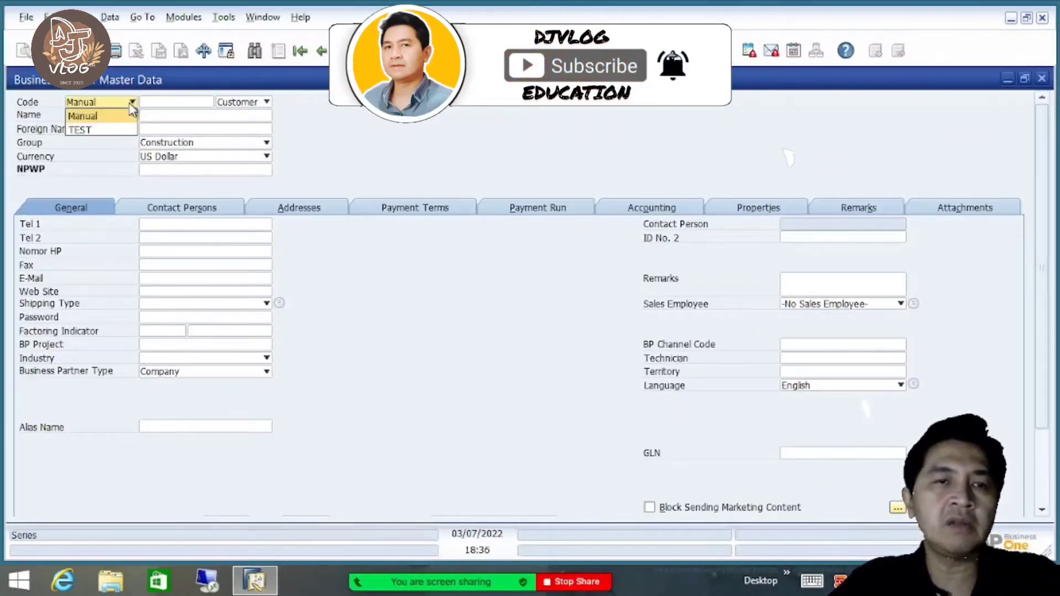
click(105, 133)
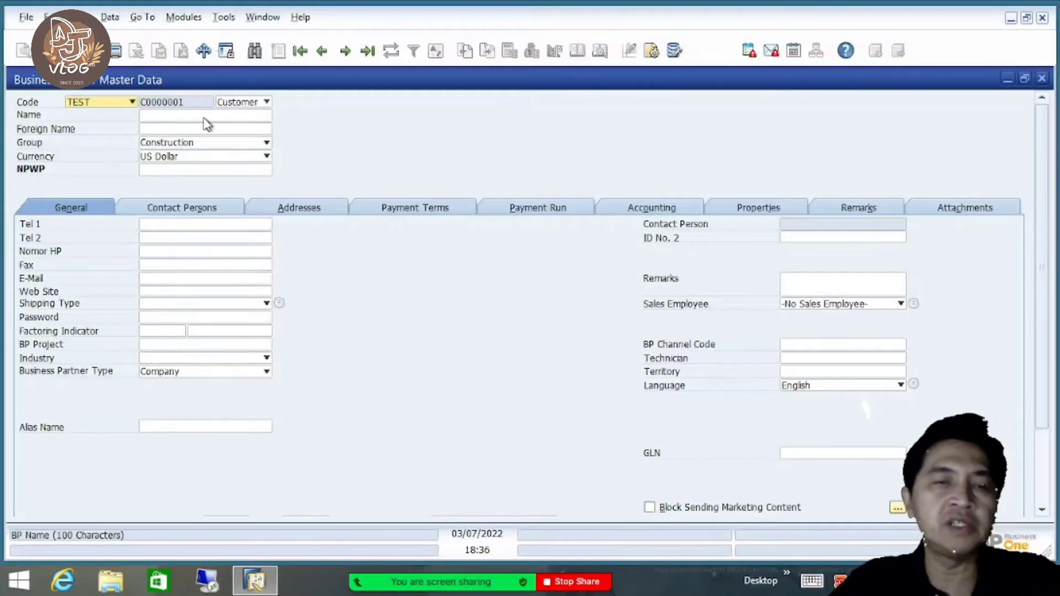
click(167, 116)
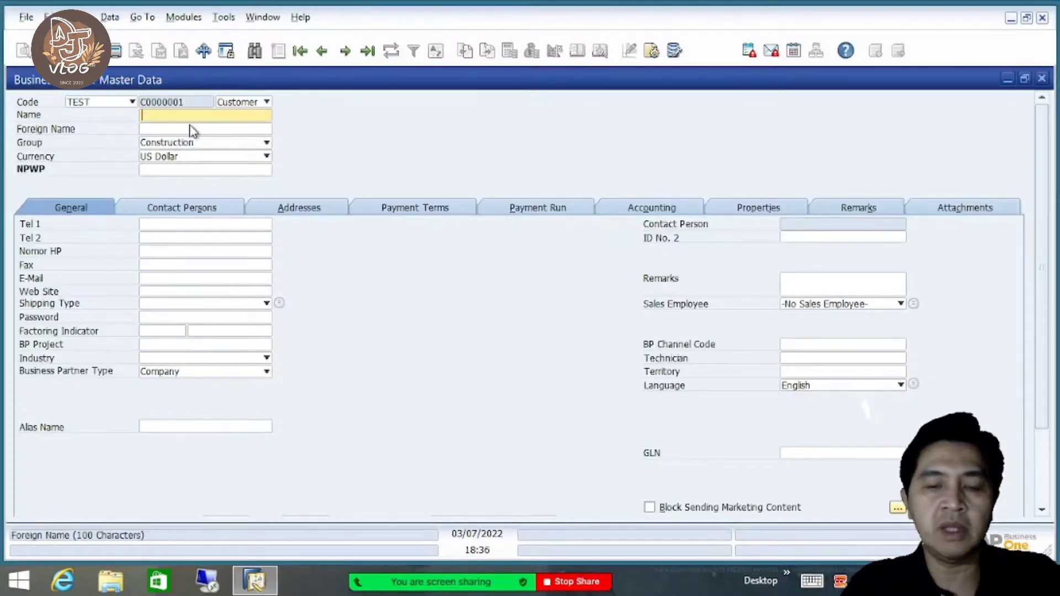
text(Makmu)
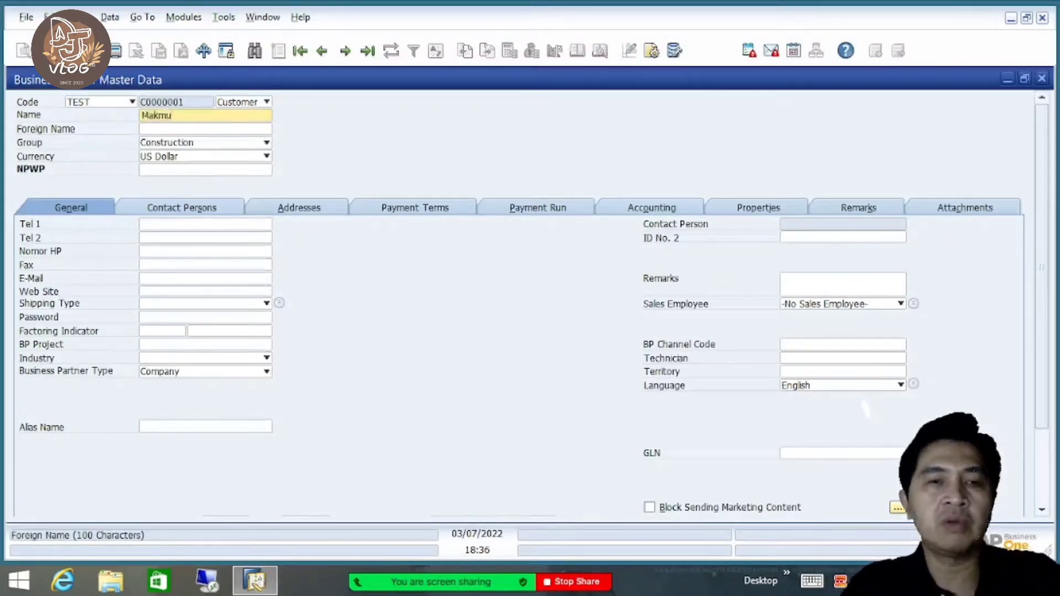
text(r Abadi, PT)
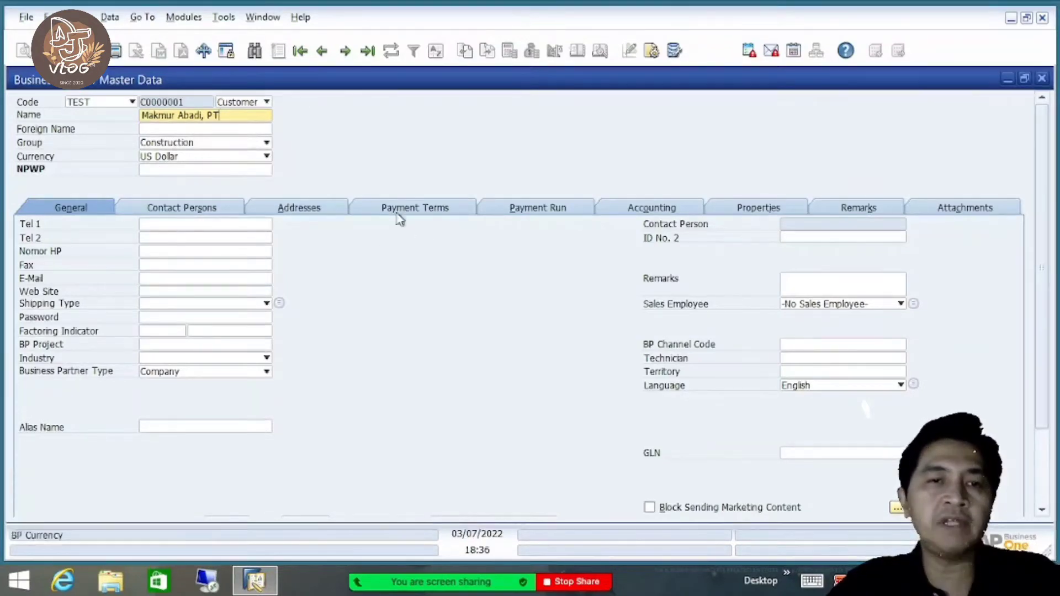
scroll(1044, 287, down, 2)
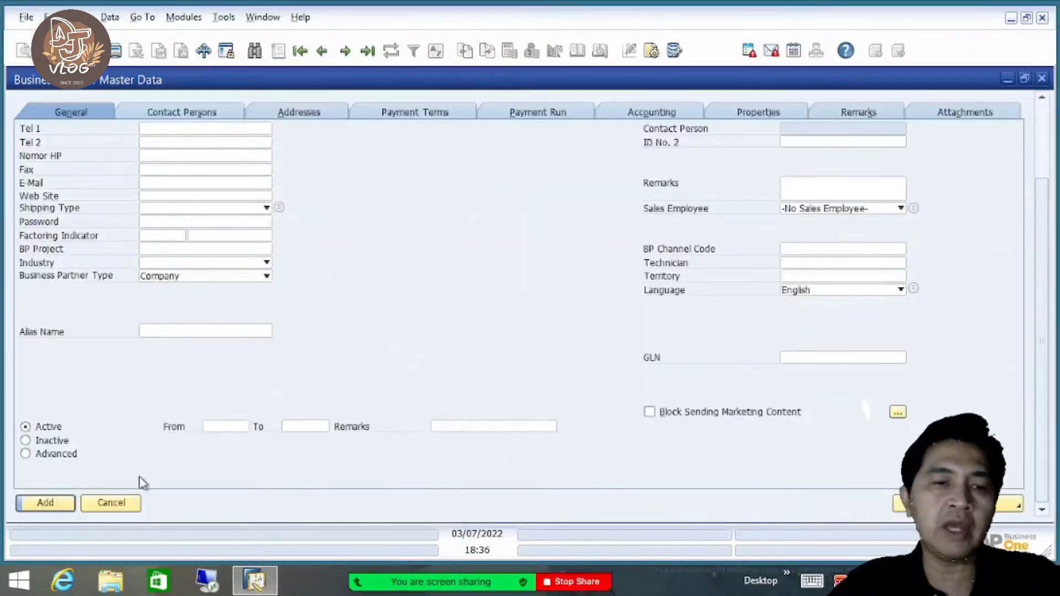
click(50, 499)
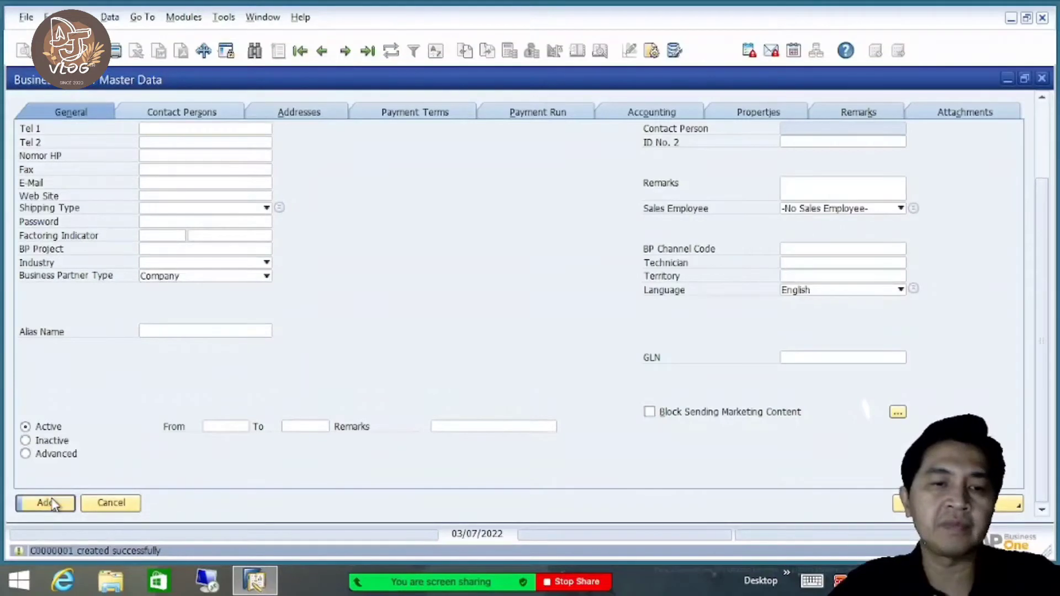
scroll(1041, 135, up, 2)
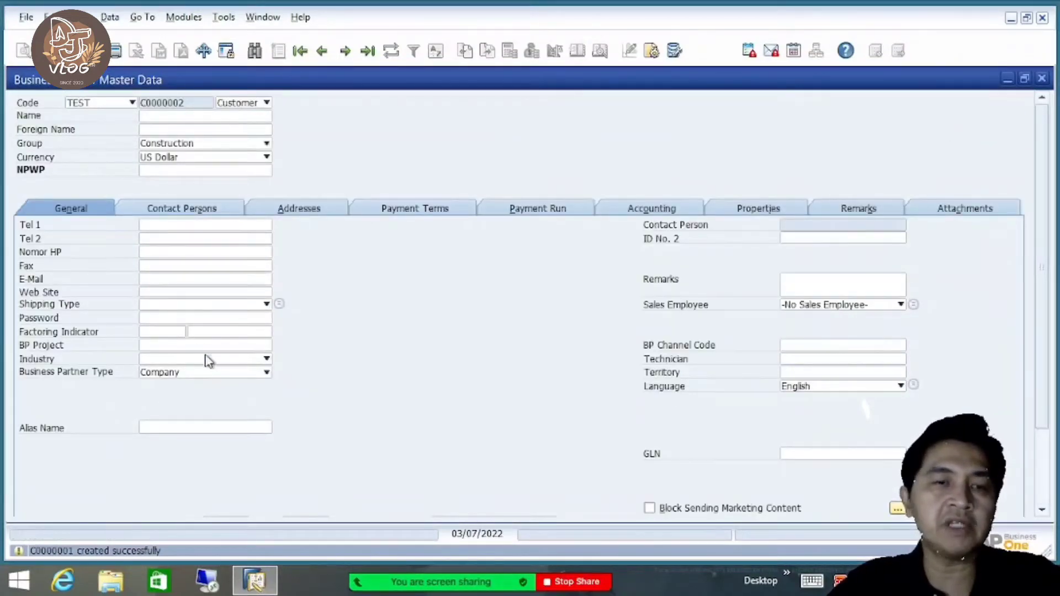
- Review the General, Contact Persons, Addresses, Payment Terms, Payment Run and Accounting sections of the blank business partner record
mouse_move(1038, 281)
mouse_down()
mouse_move(1038, 363)
mouse_move(1042, 290)
mouse_up()
click(188, 208)
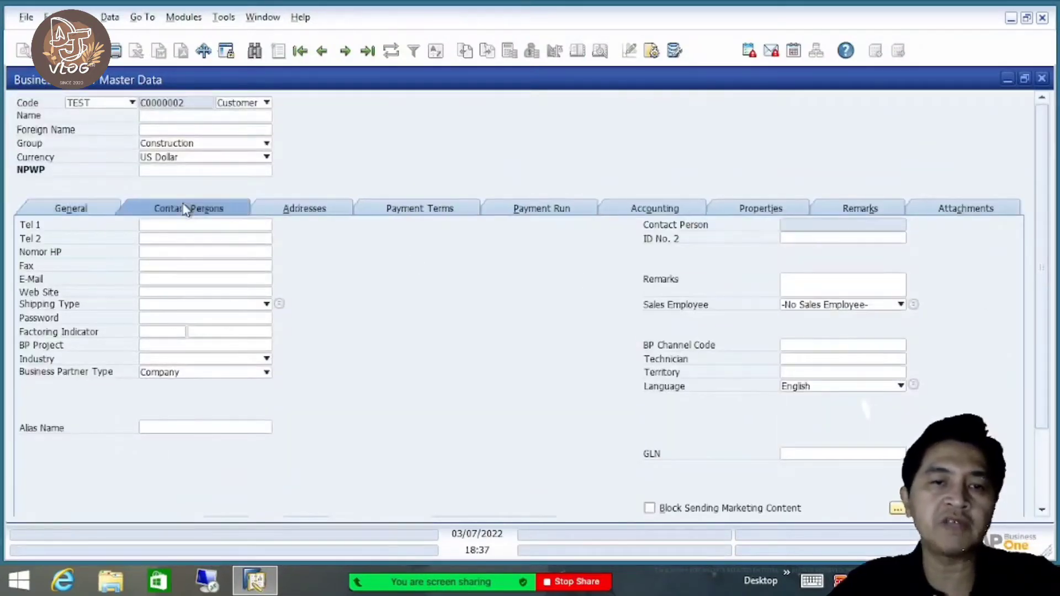
click(308, 214)
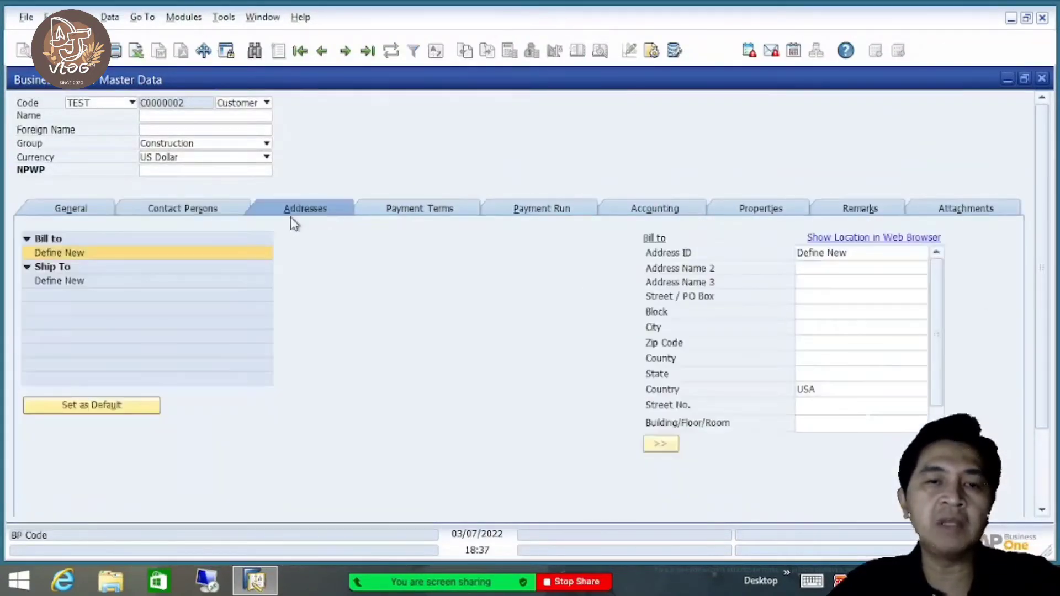
click(443, 214)
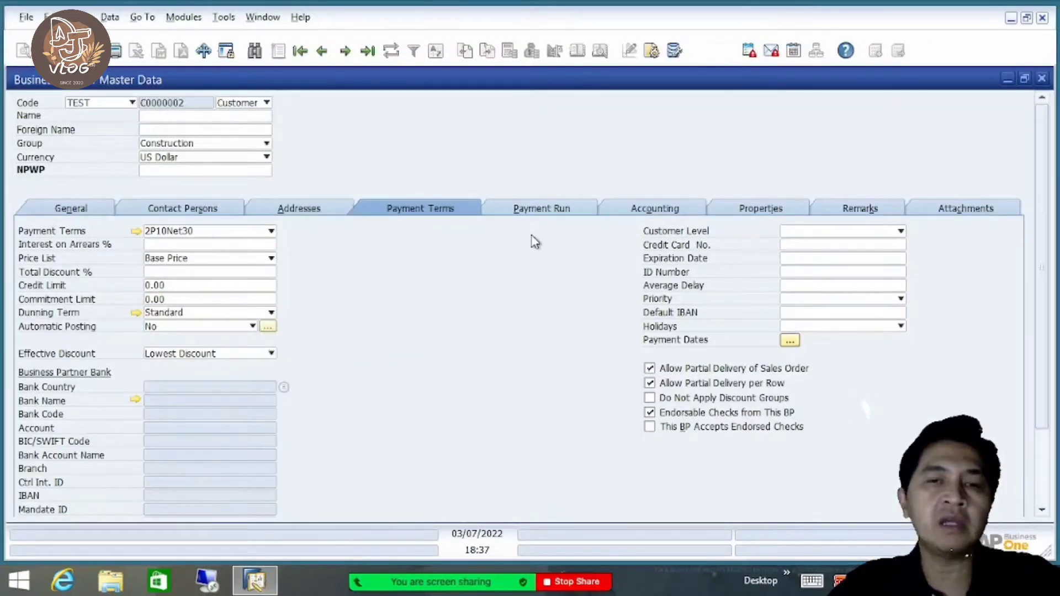
click(535, 213)
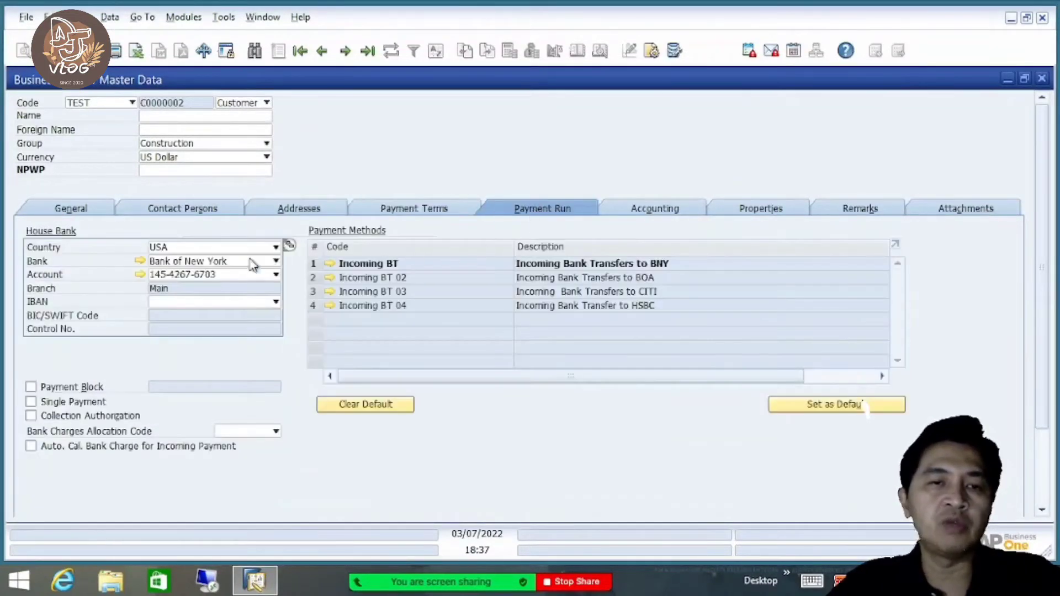
click(662, 216)
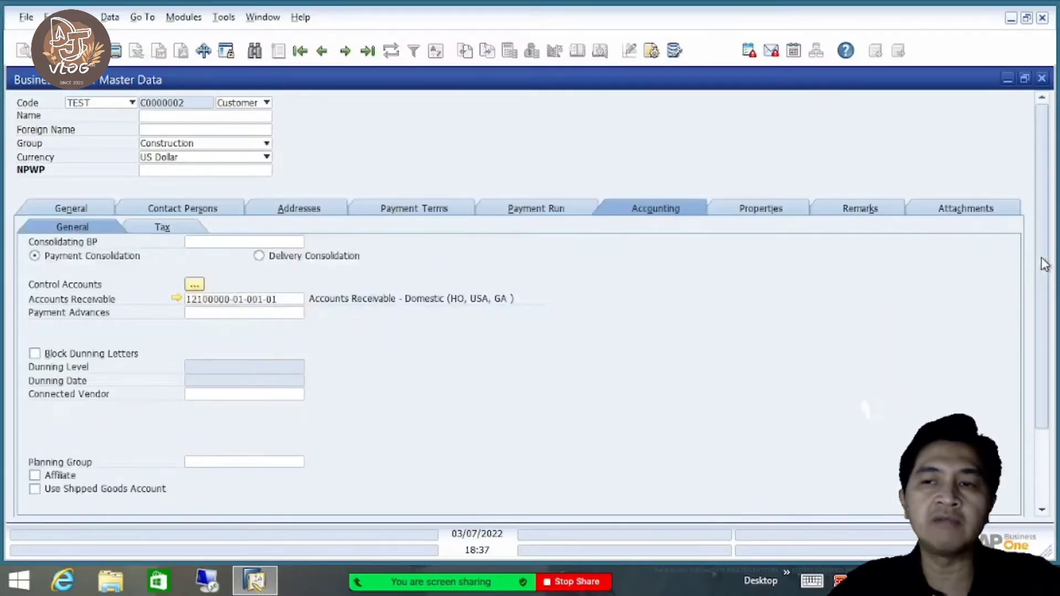
drag(1043, 259, 1047, 223)
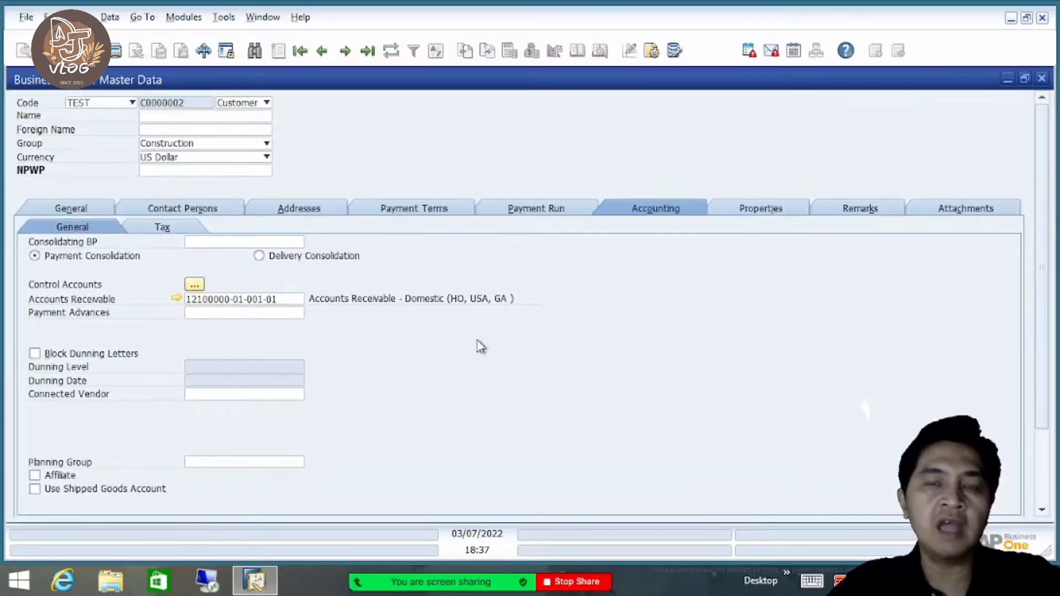
drag(1041, 275, 1043, 246)
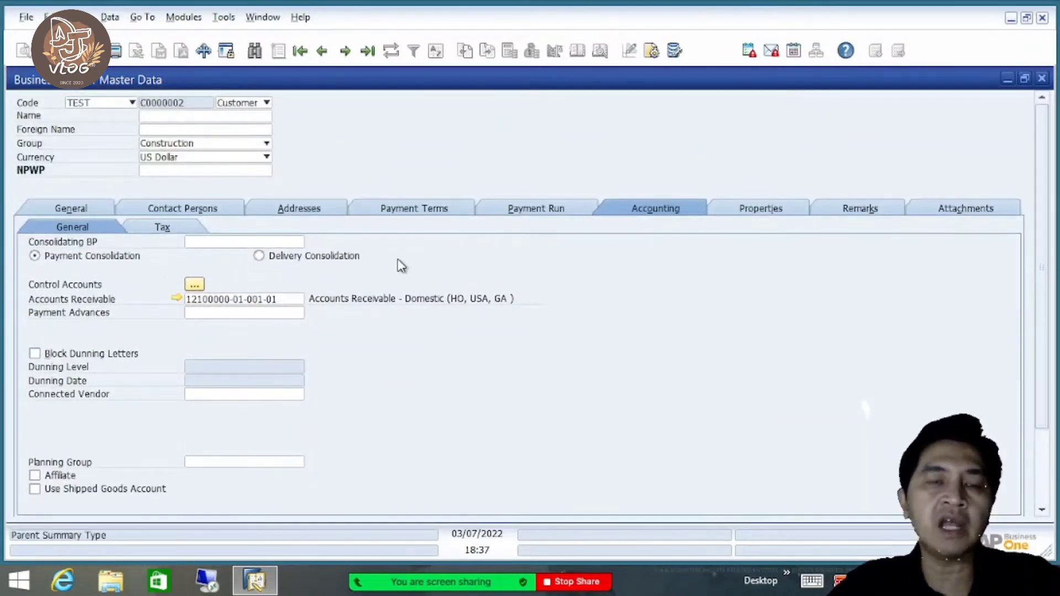
click(74, 207)
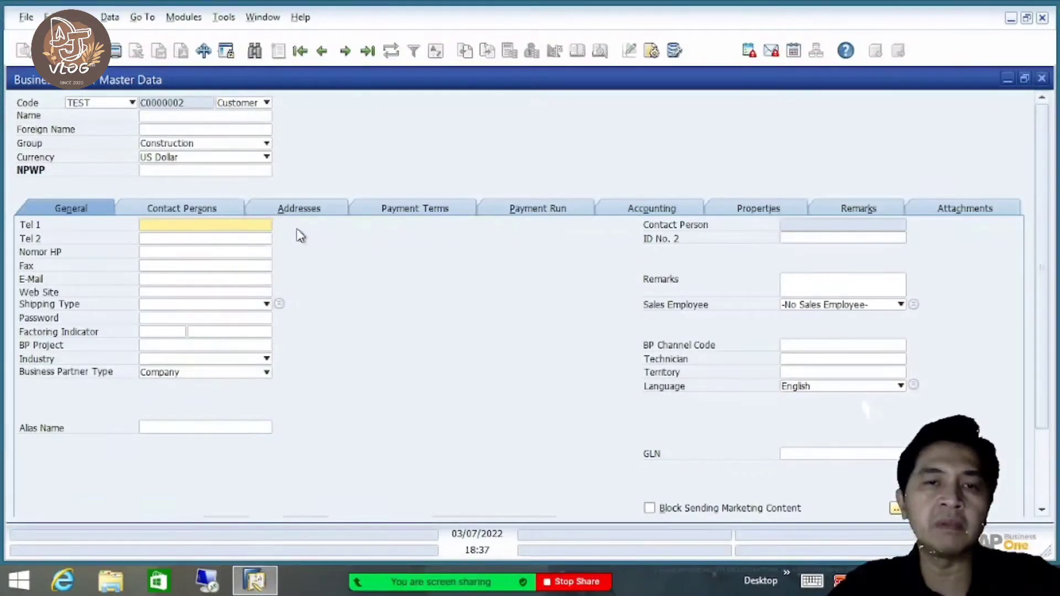
click(530, 211)
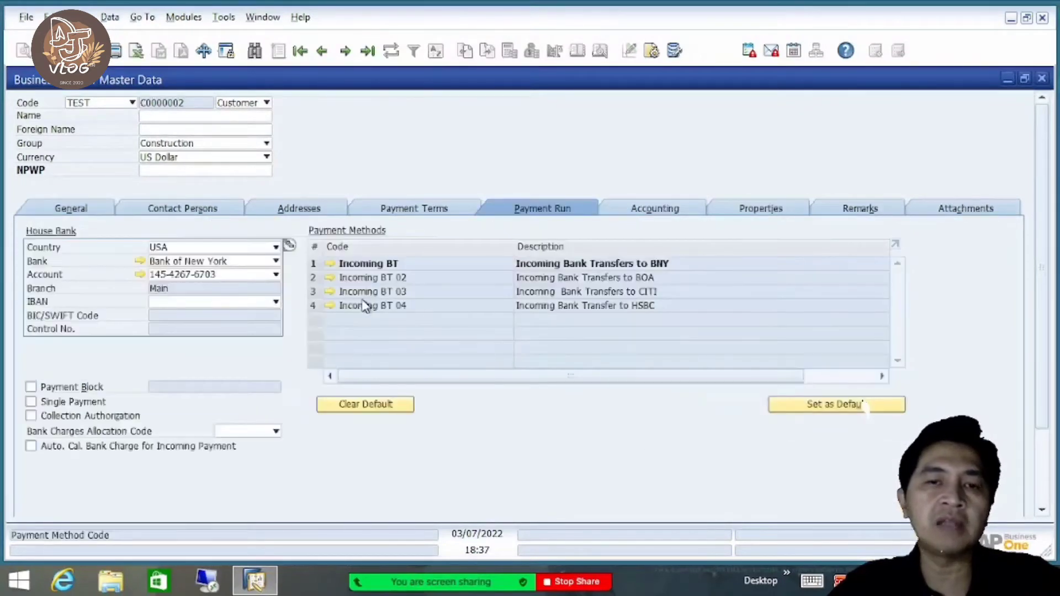
click(88, 213)
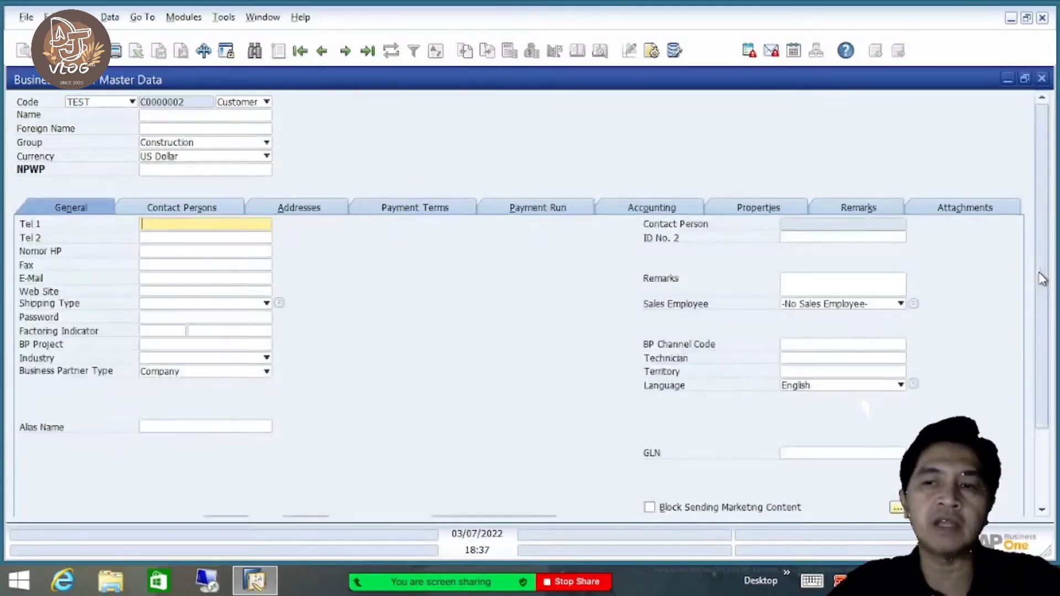
mouse_move(1039, 272)
mouse_down()
mouse_move(1039, 358)
mouse_move(1036, 261)
mouse_up()
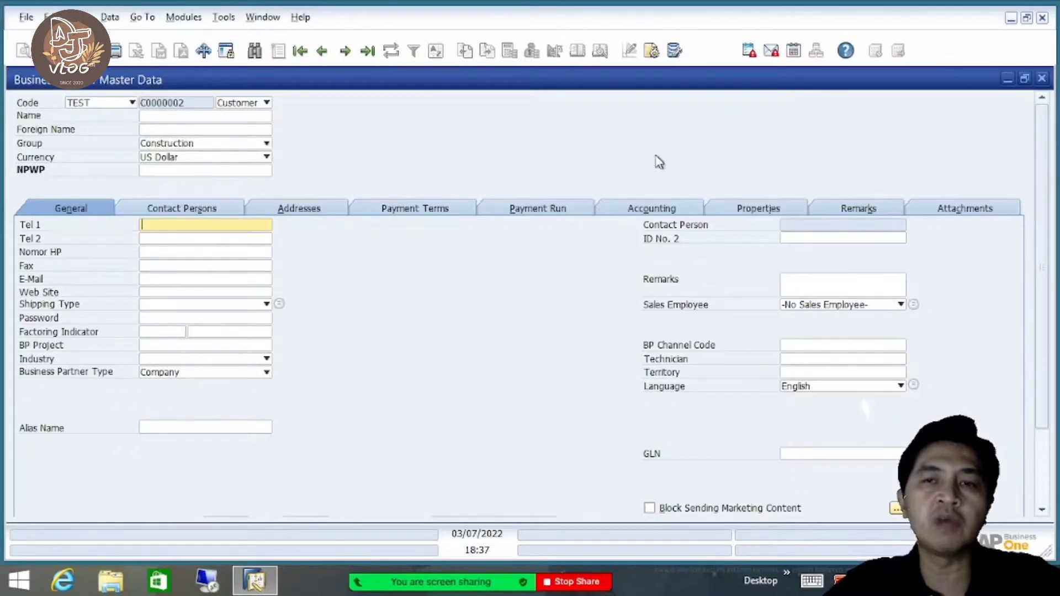
- Close Business Partner Master Data and open Item Master Data from the Inventory module
click(1042, 79)
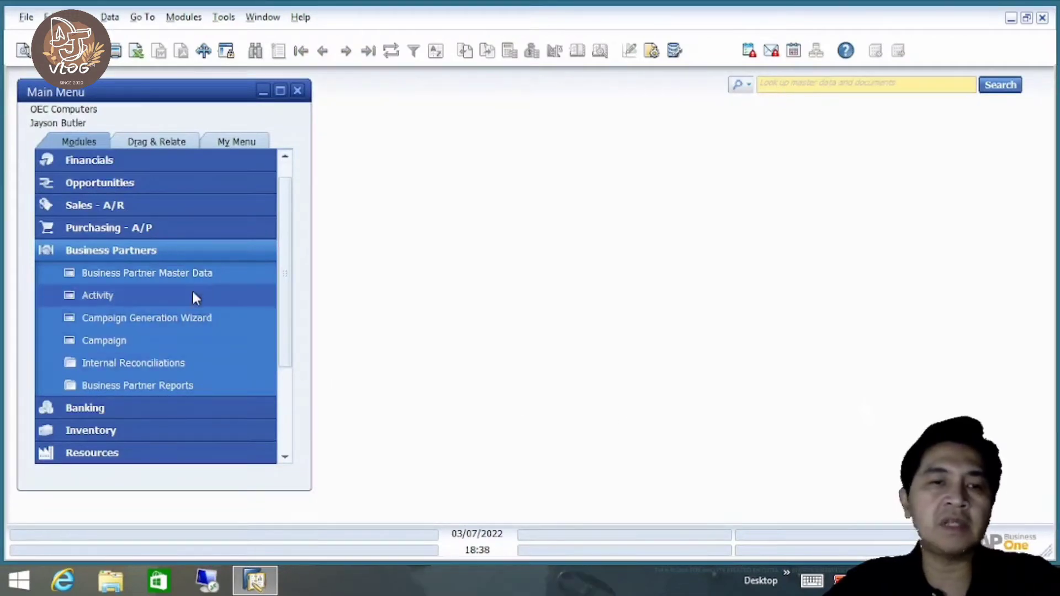
click(170, 251)
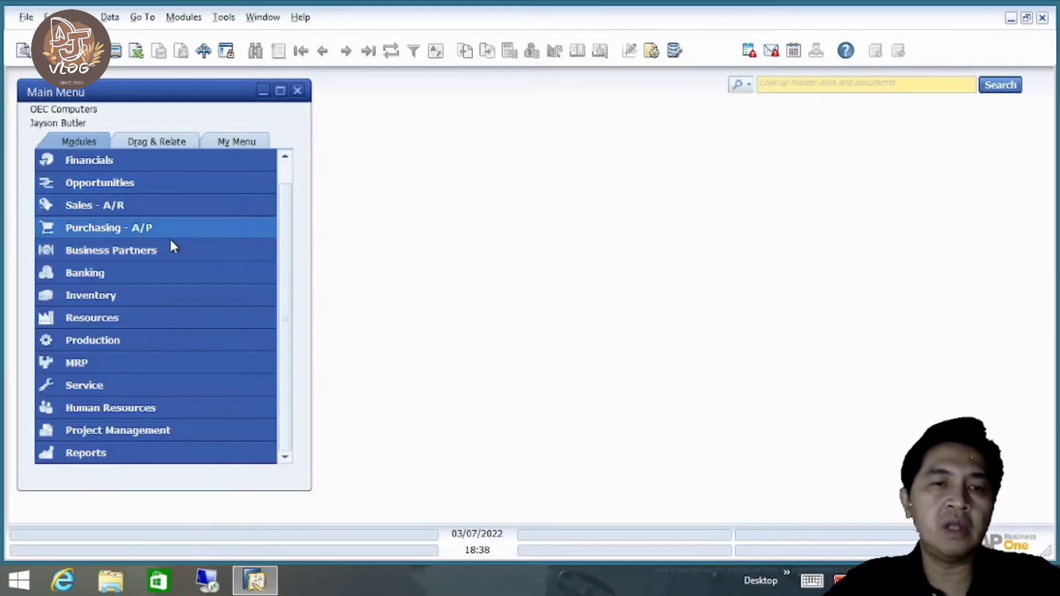
click(142, 295)
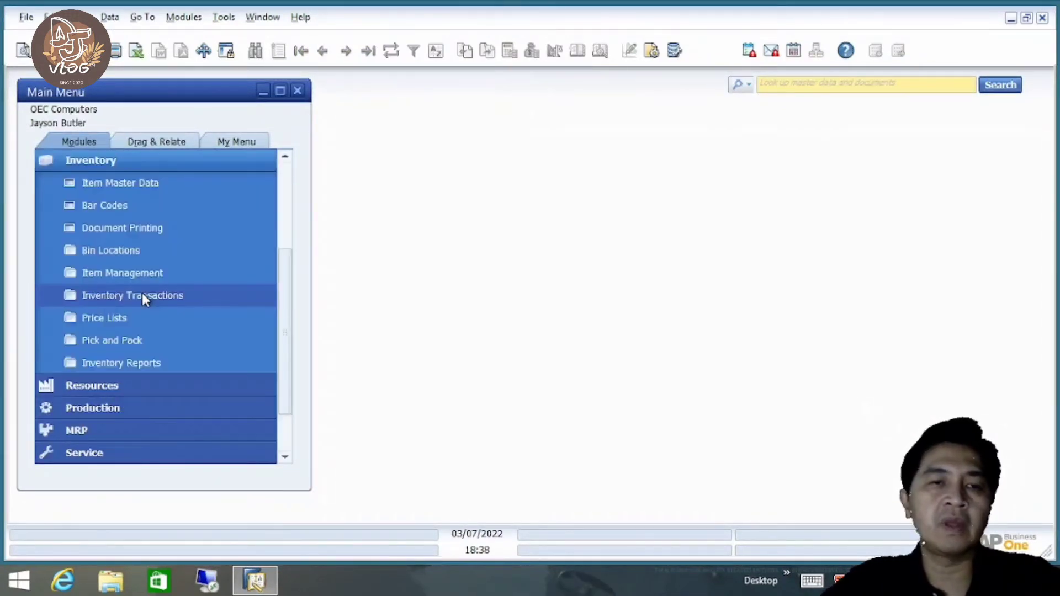
click(146, 188)
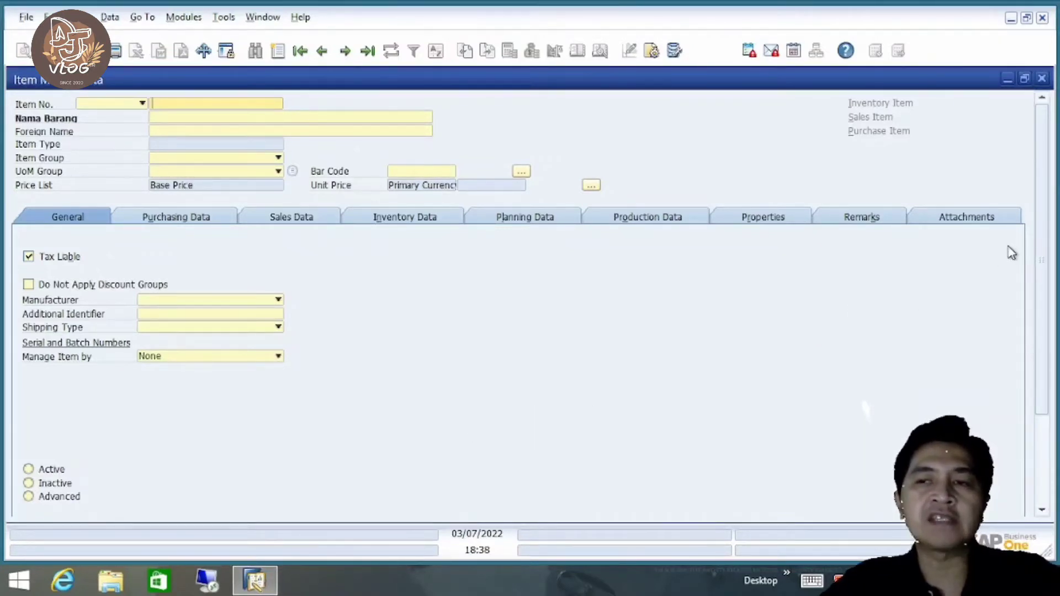
- Start a new item record in Add mode
drag(1048, 229, 1042, 345)
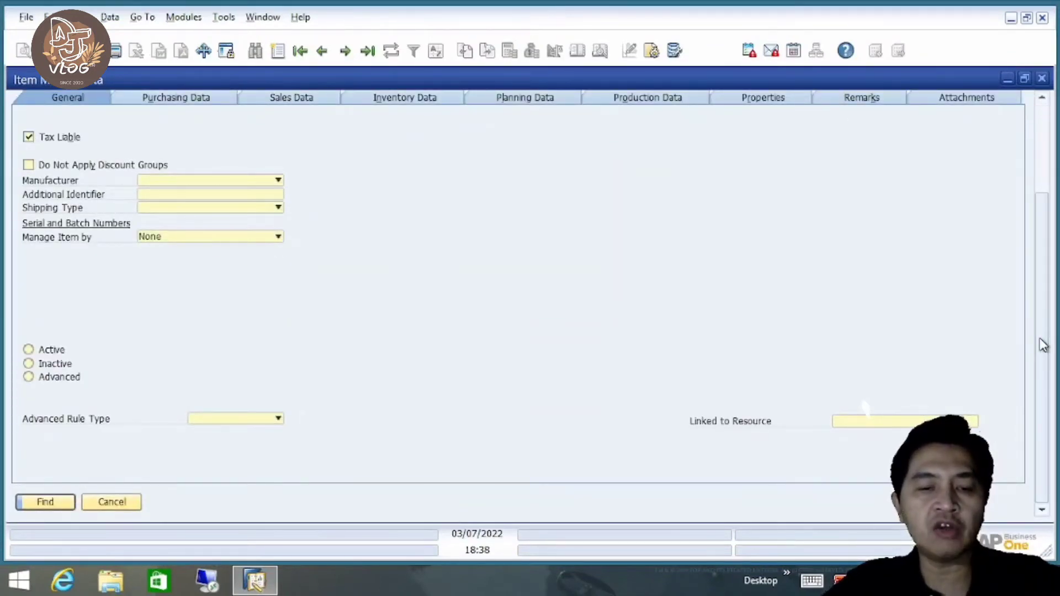
key(ctrl+a)
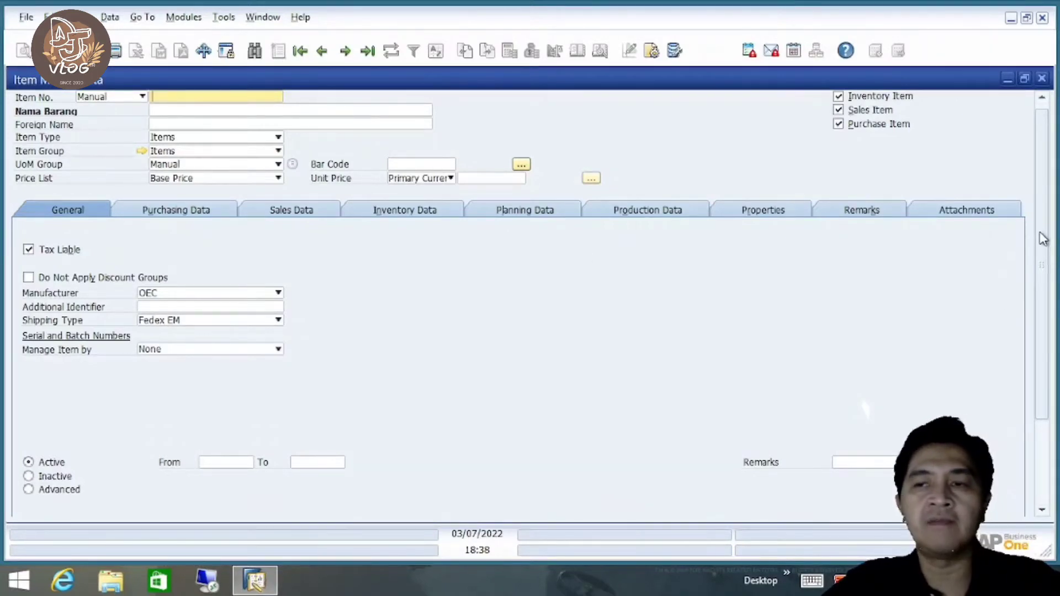
drag(1042, 239, 1045, 199)
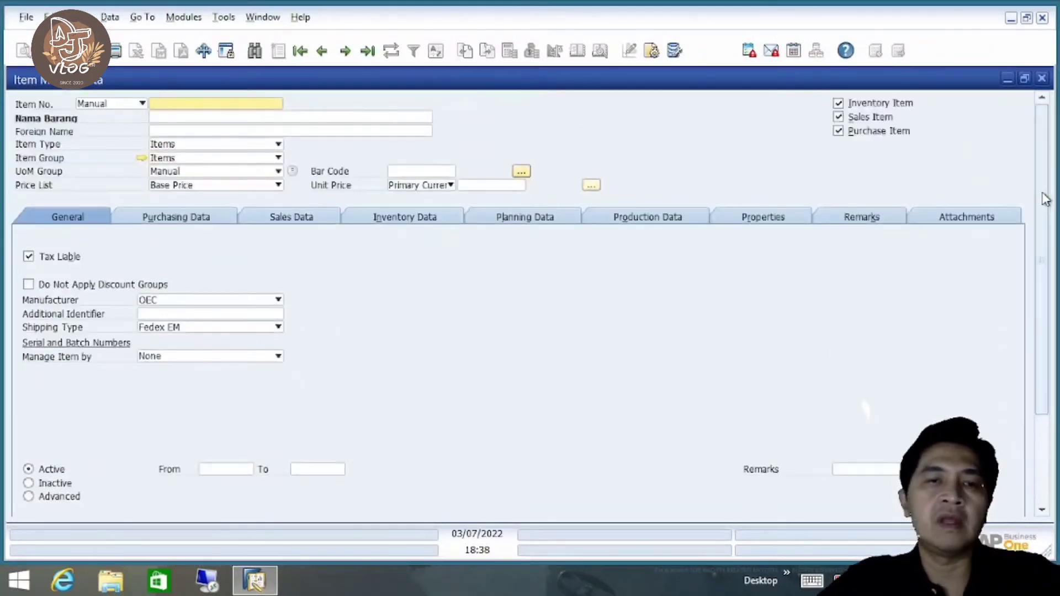
click(203, 105)
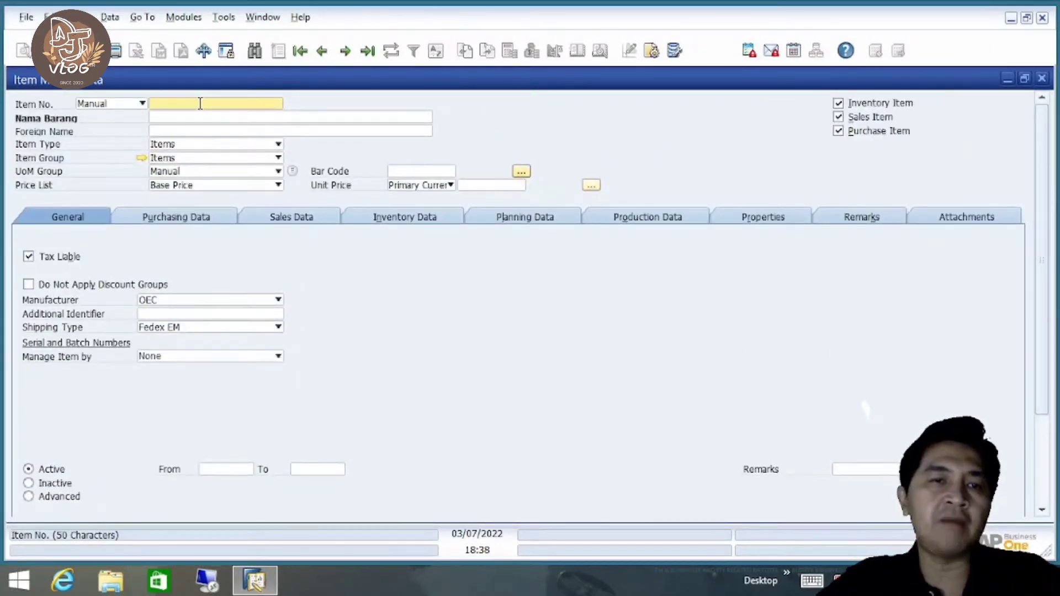
- Try the TEKNI numbering series for the new item's number
click(142, 103)
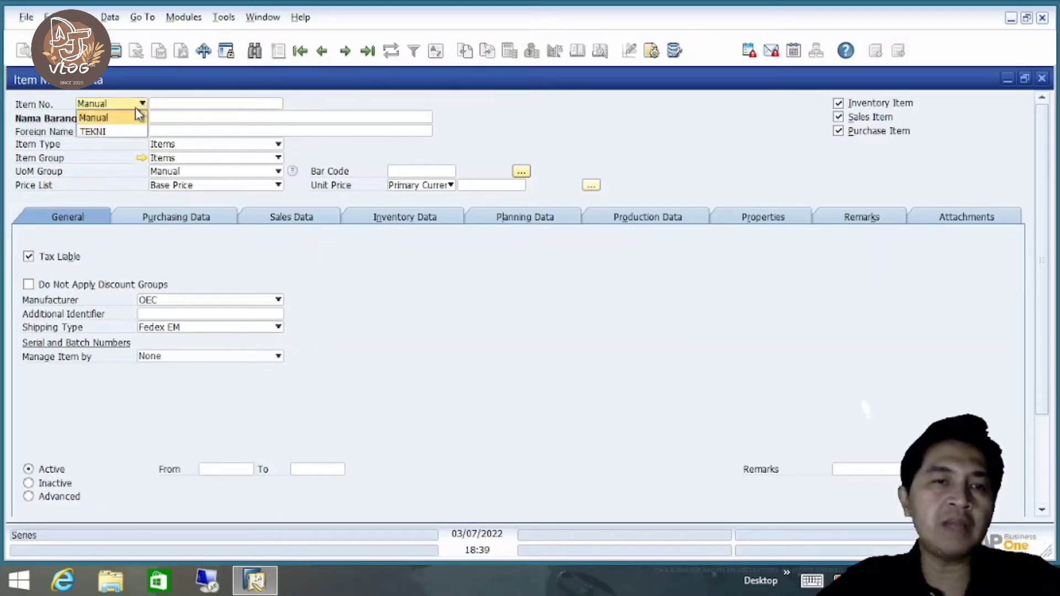
click(119, 132)
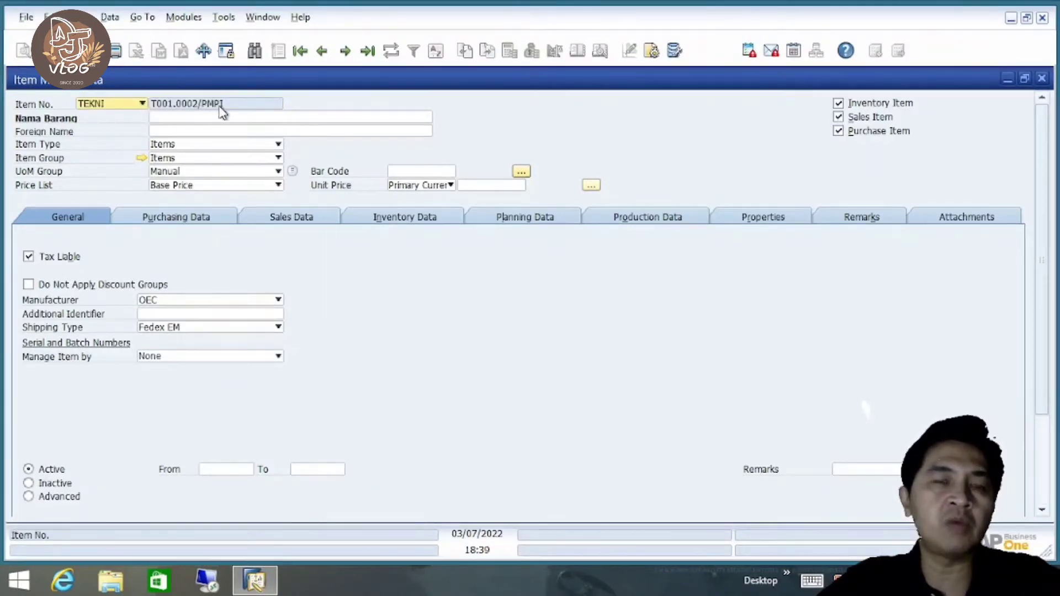
click(136, 103)
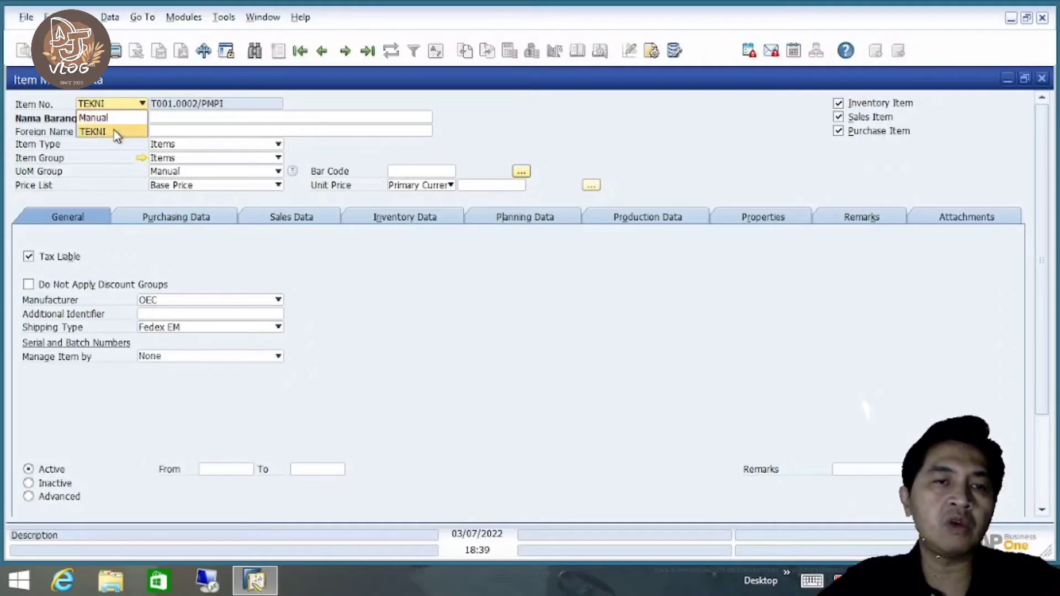
click(115, 132)
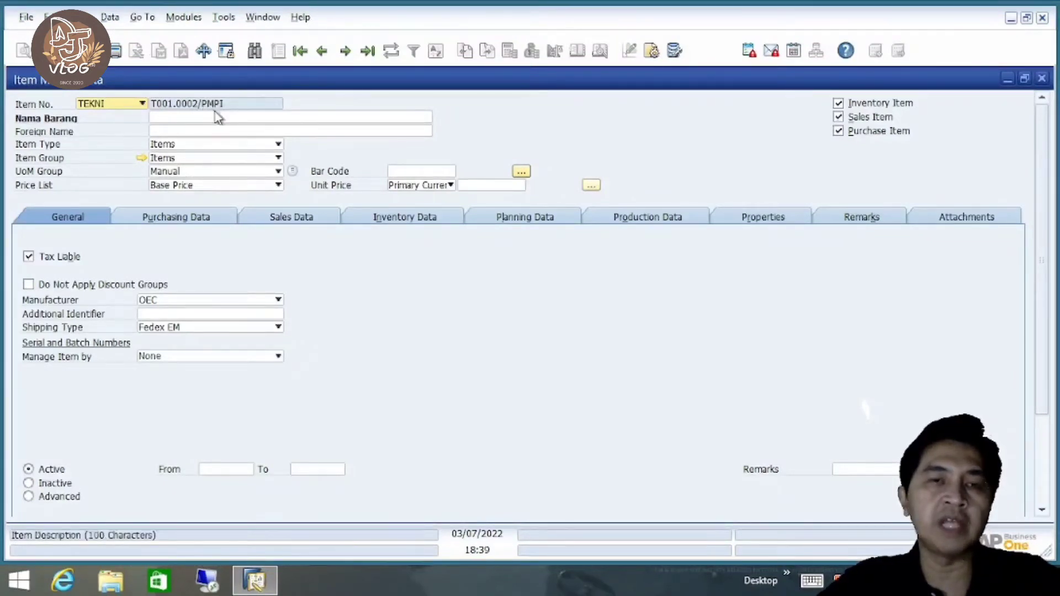
- Set the item numbering series to Manual and enter item number TG009 with the name Barang TG series 5
click(141, 104)
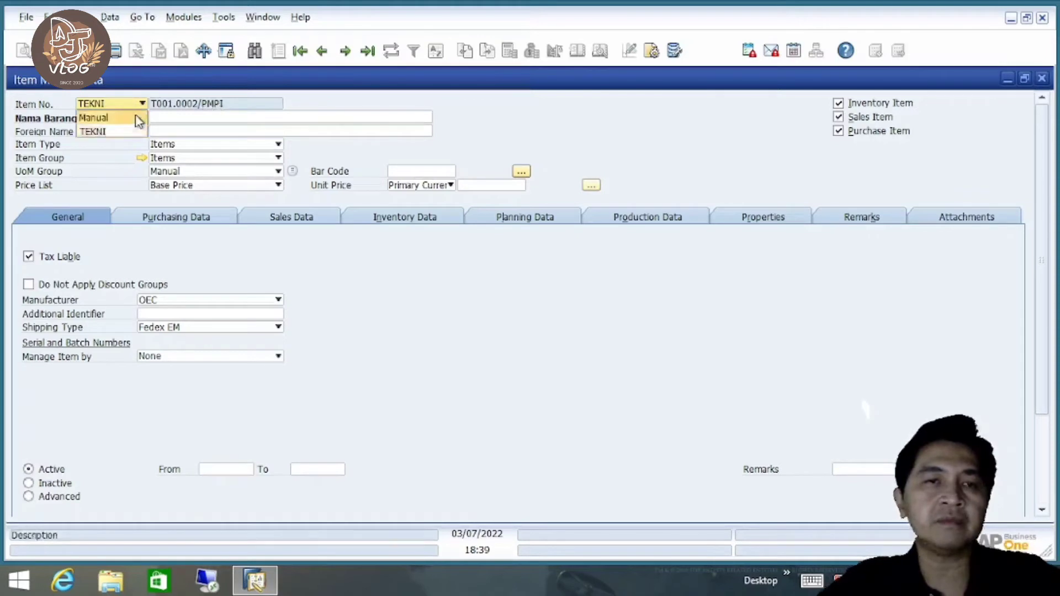
click(128, 120)
click(182, 105)
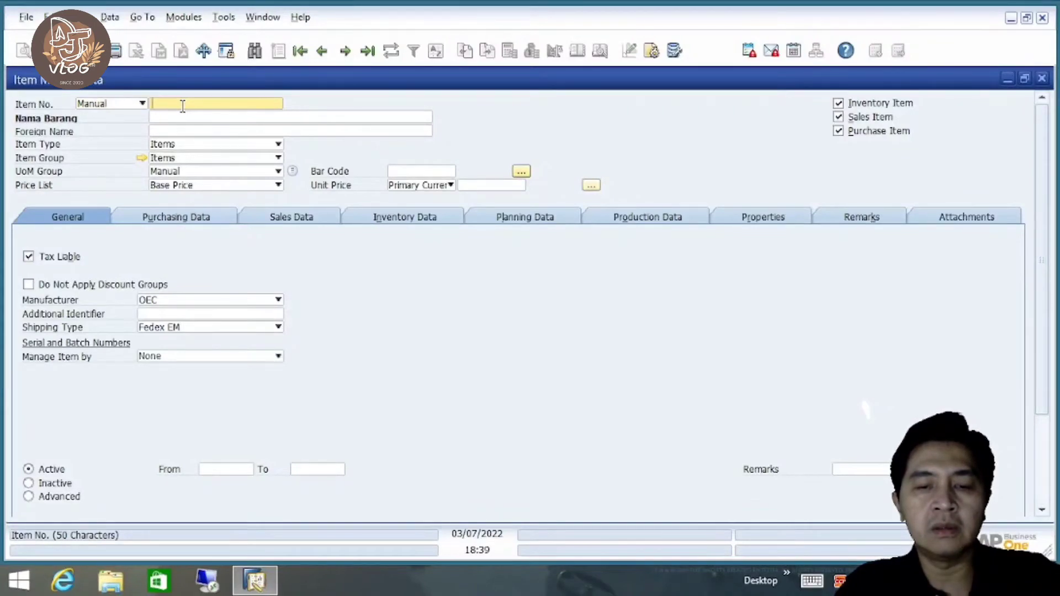
key(Tab)
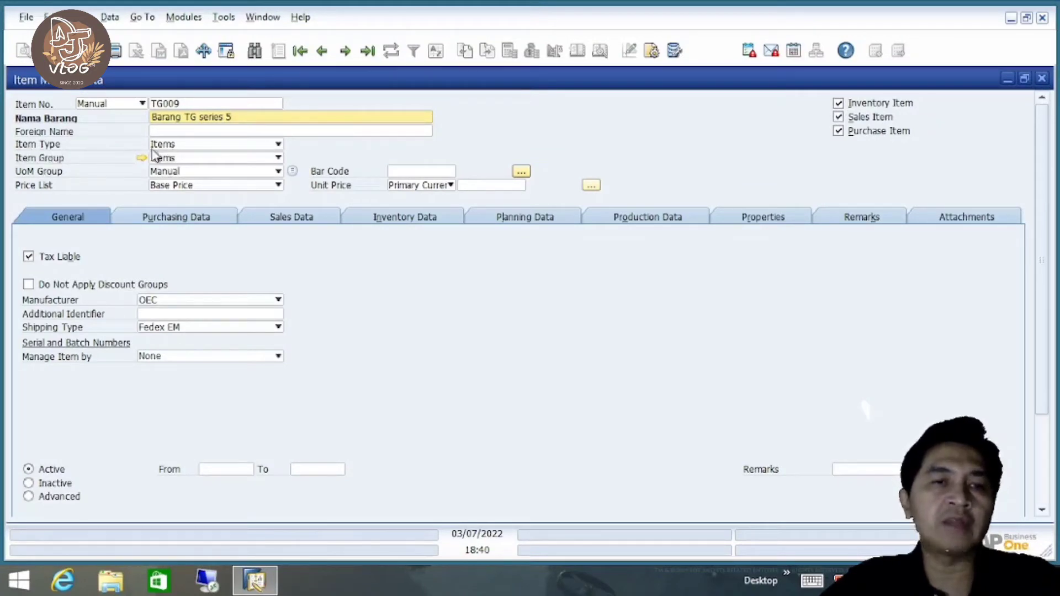
- Keep the item type as Items, assign item group Accessories, and accept updating the item information to match that group
click(184, 146)
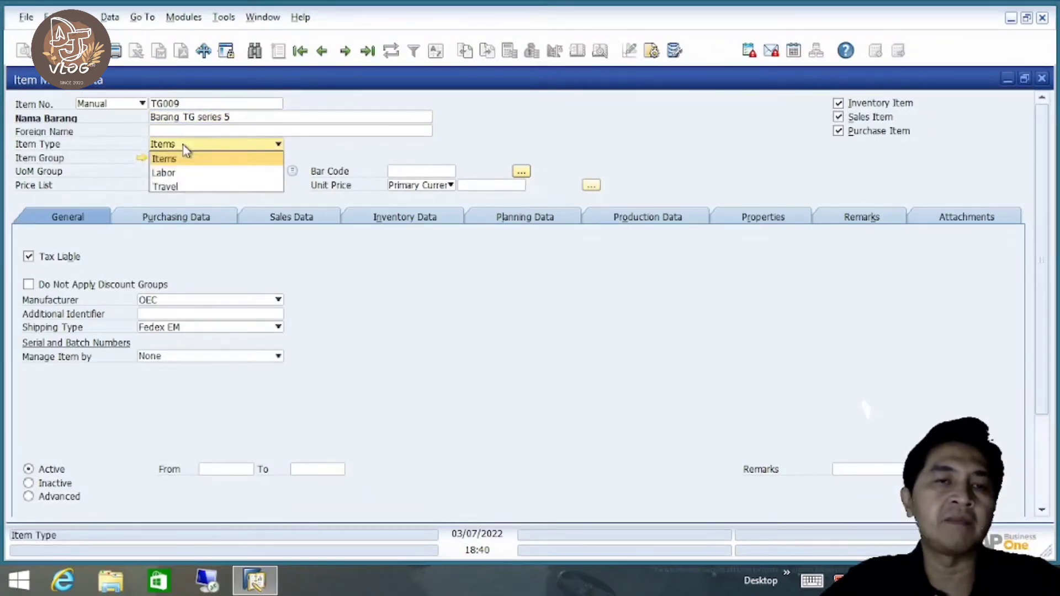
click(185, 149)
click(184, 147)
click(184, 146)
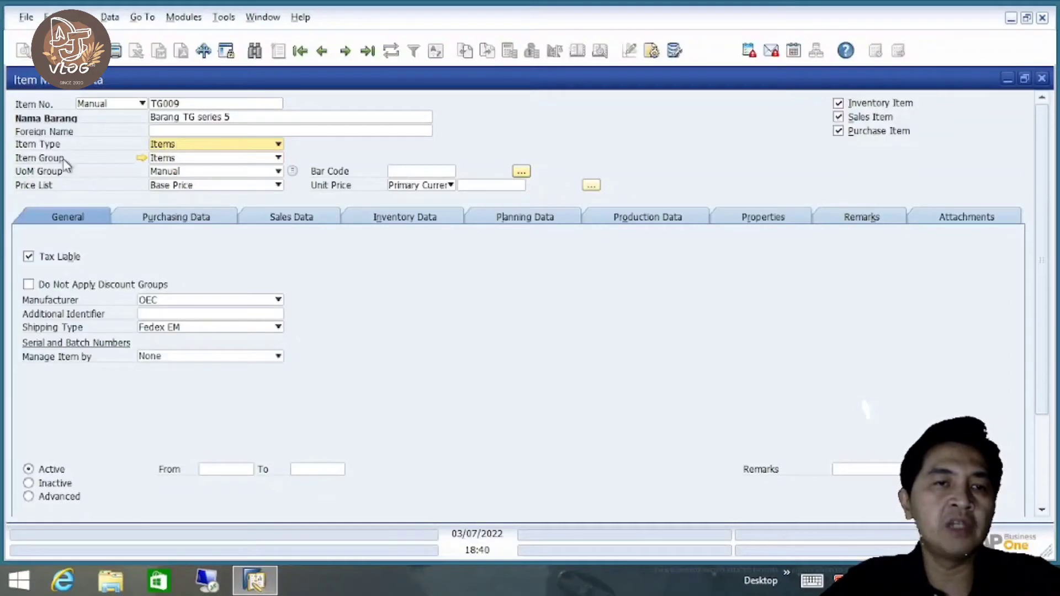
click(169, 161)
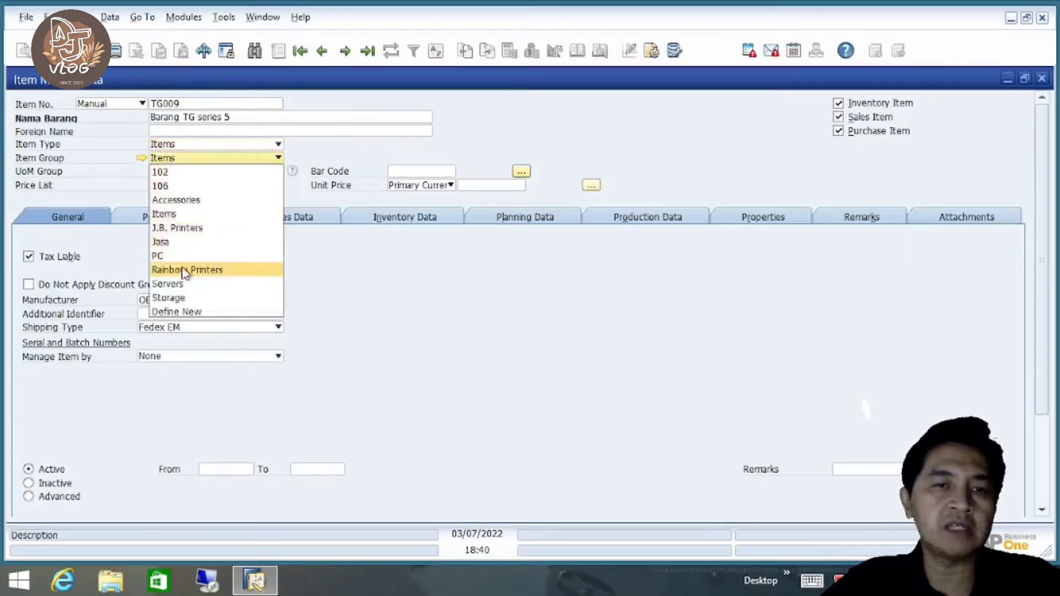
click(185, 201)
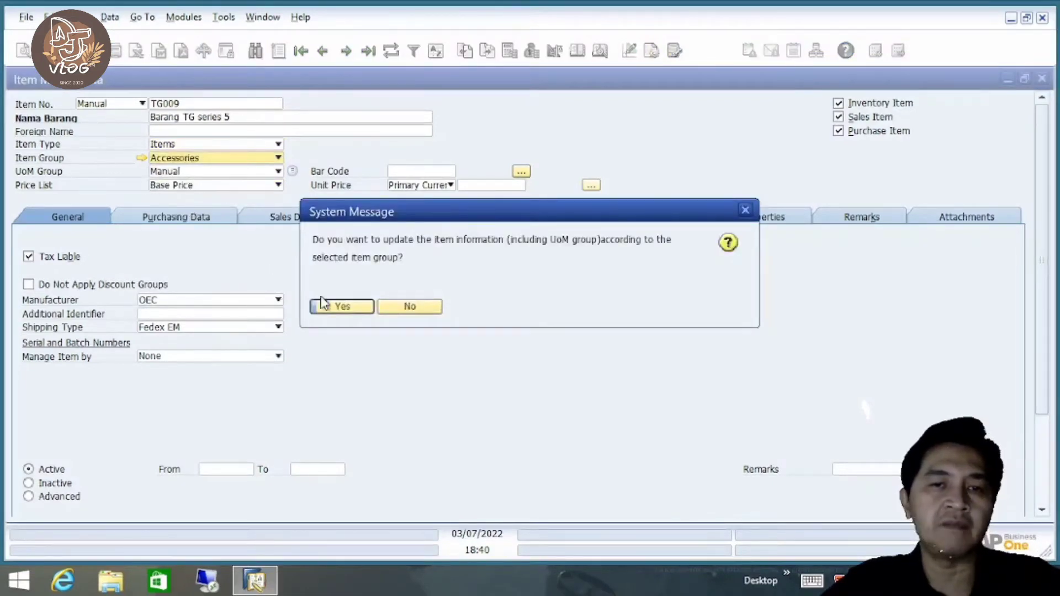
click(338, 307)
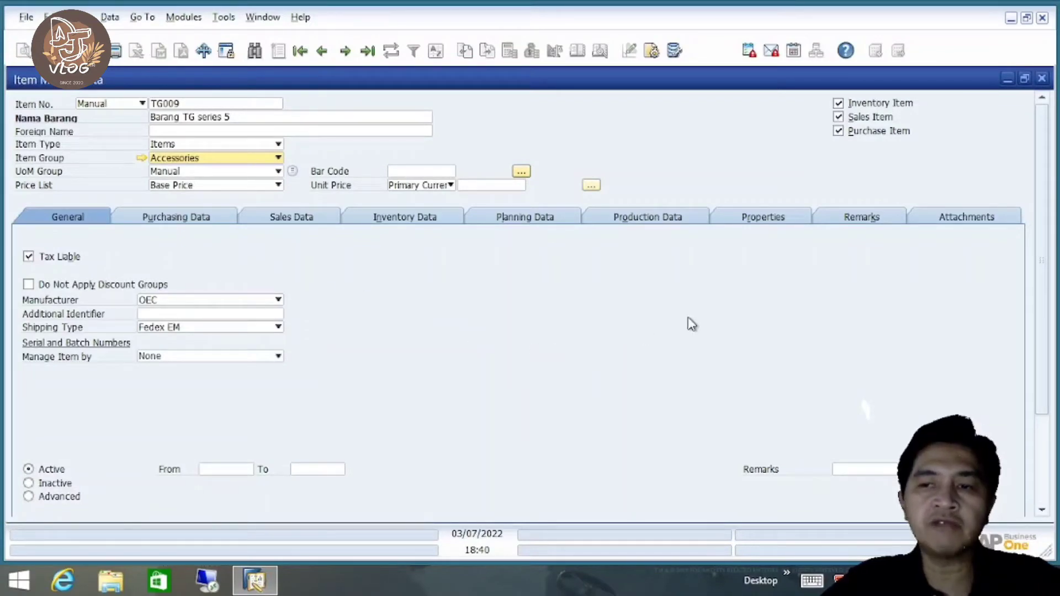
- Examine the new item's General, Purchasing, Sales, Inventory, Planning and Production Data fields
scroll(1049, 279, down, 3)
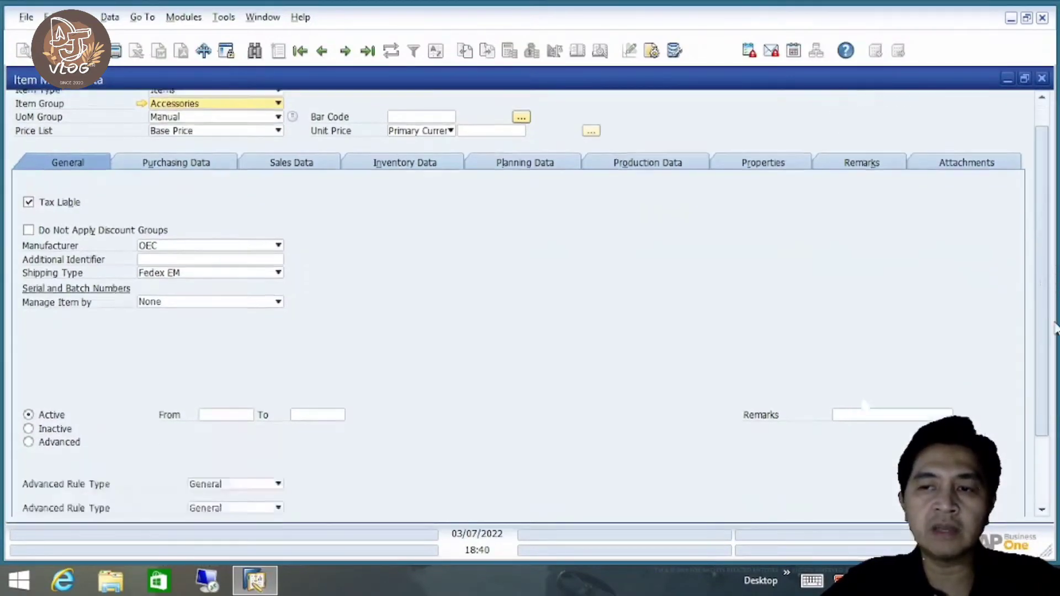
scroll(1049, 278, up, 3)
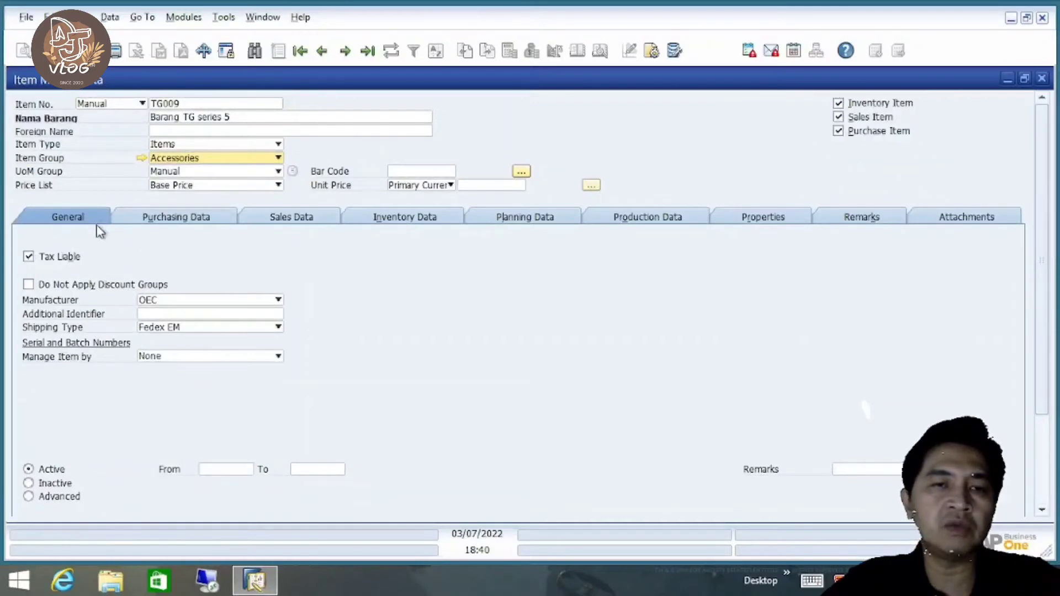
click(166, 224)
click(306, 223)
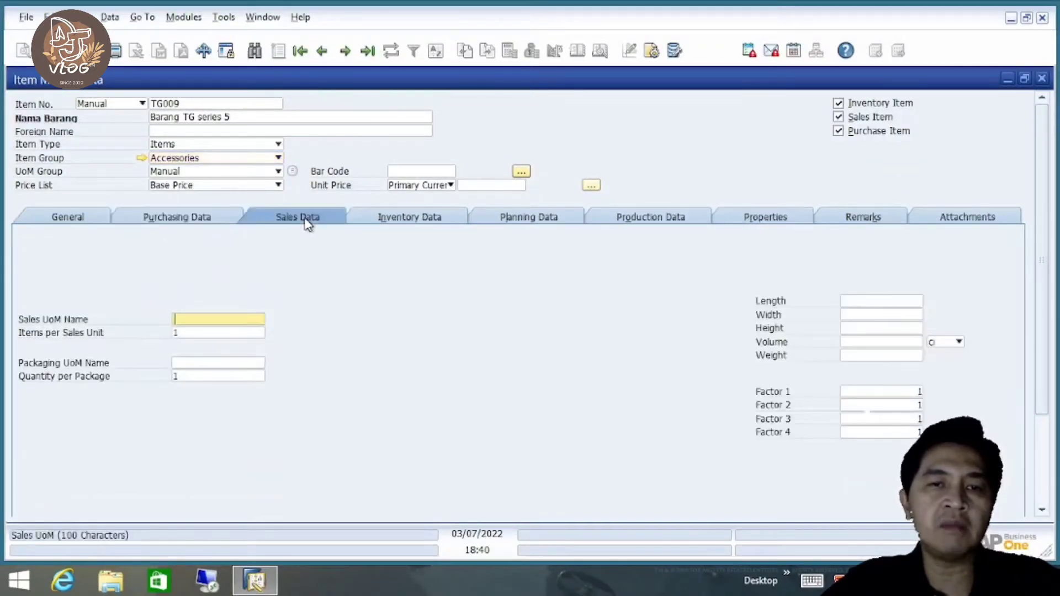
click(396, 226)
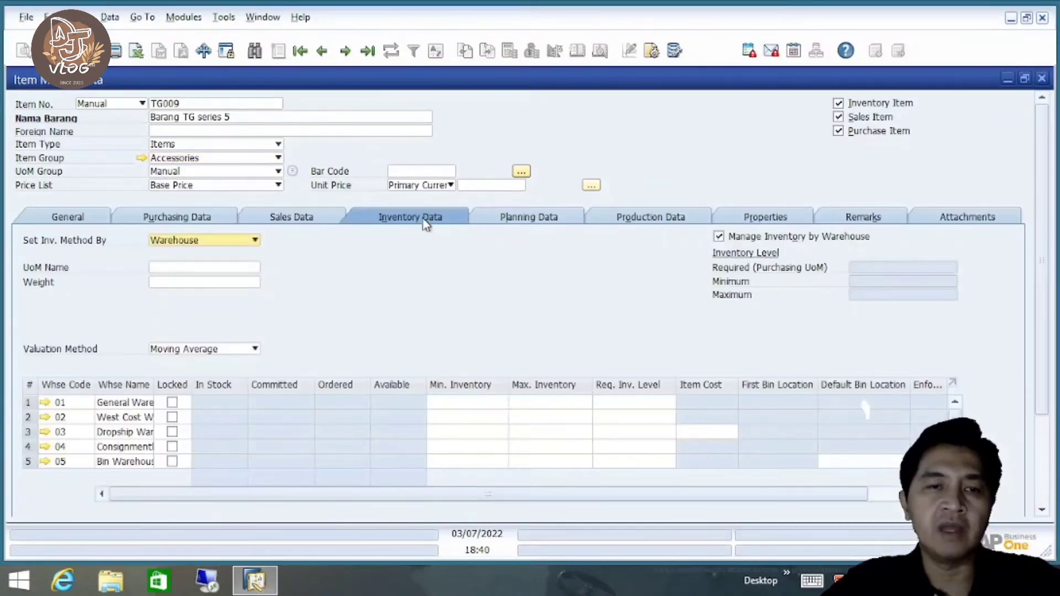
click(532, 224)
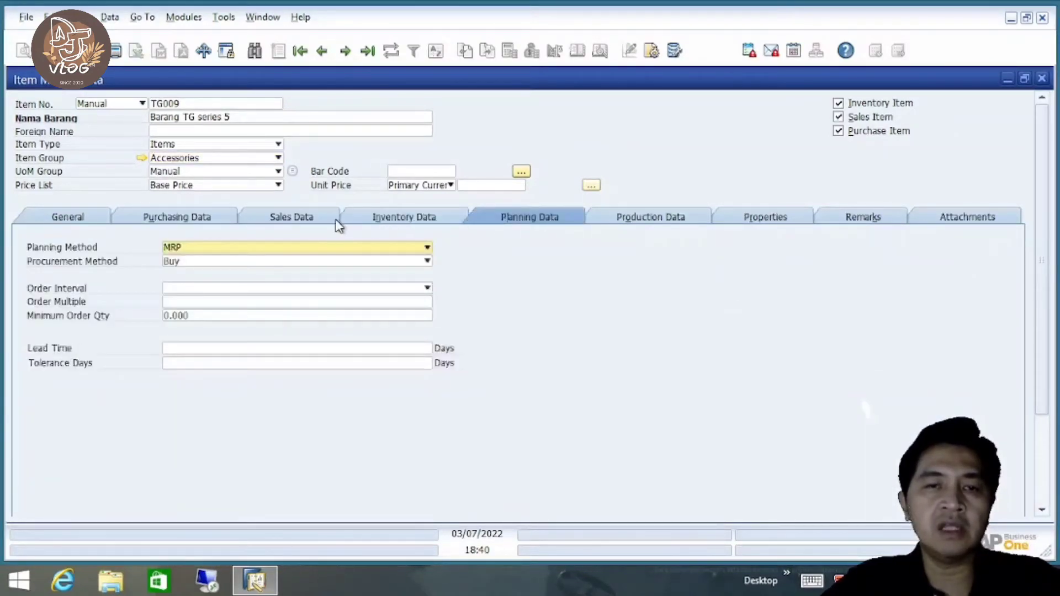
click(672, 220)
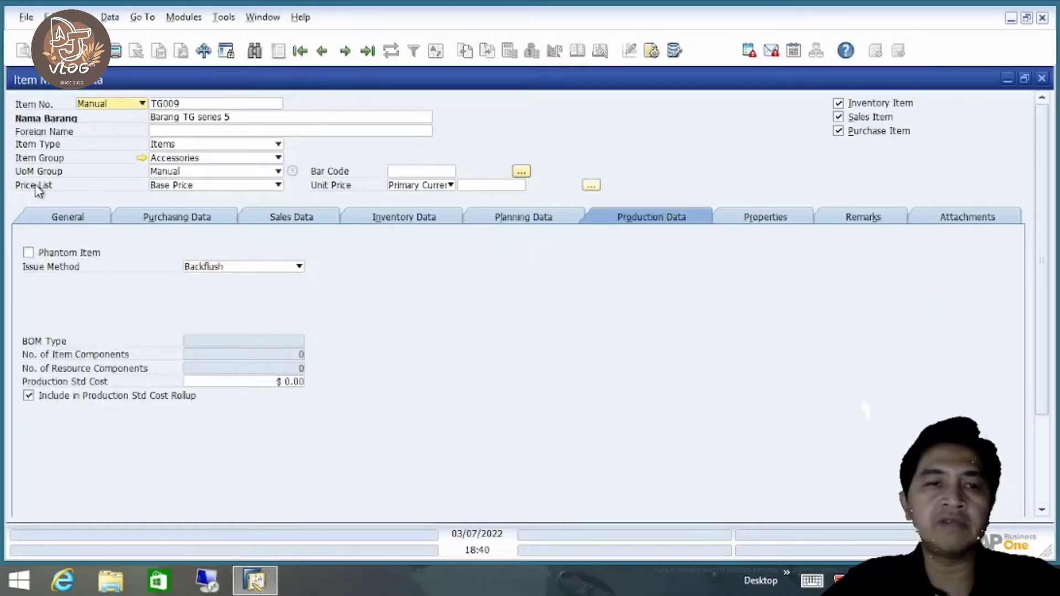
click(71, 223)
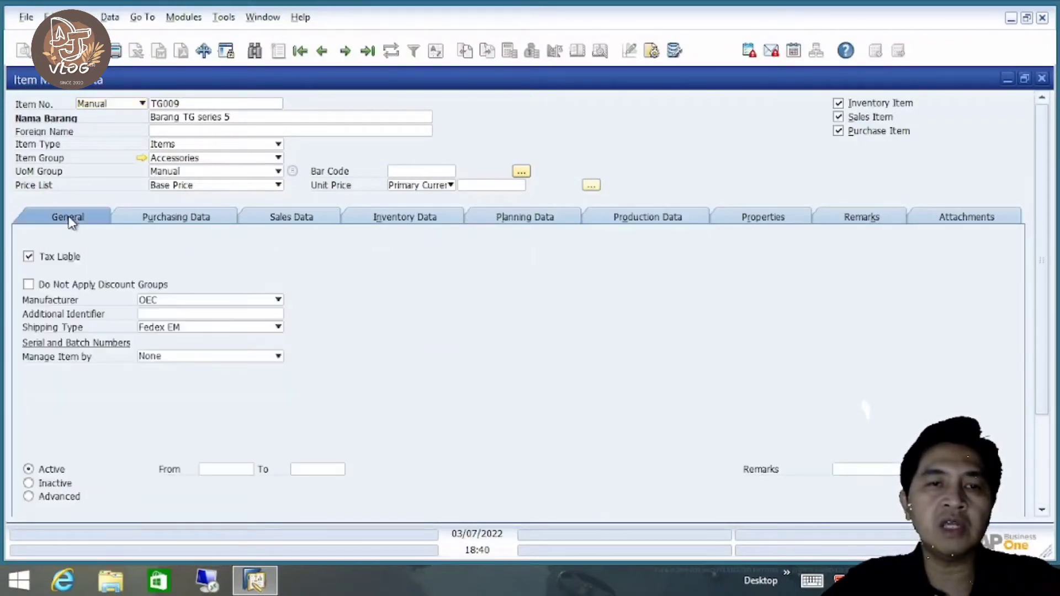
click(186, 209)
click(304, 217)
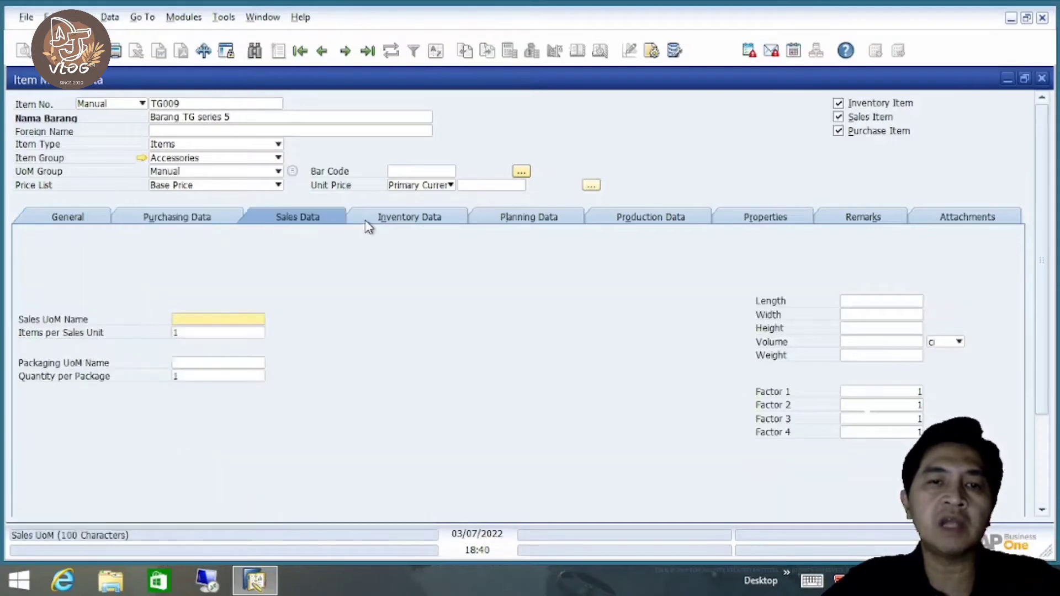
click(398, 221)
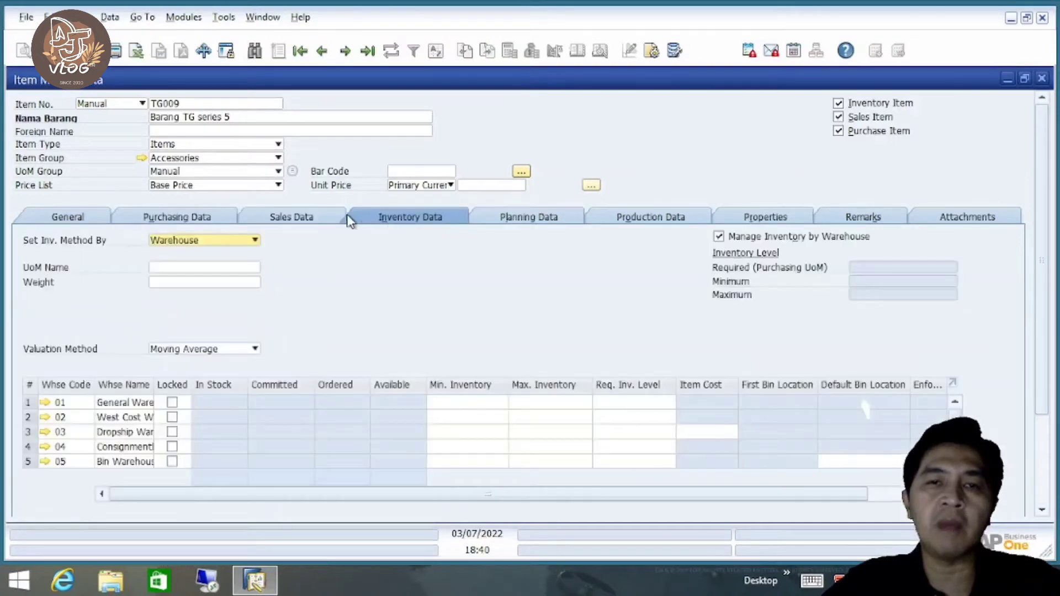
click(56, 220)
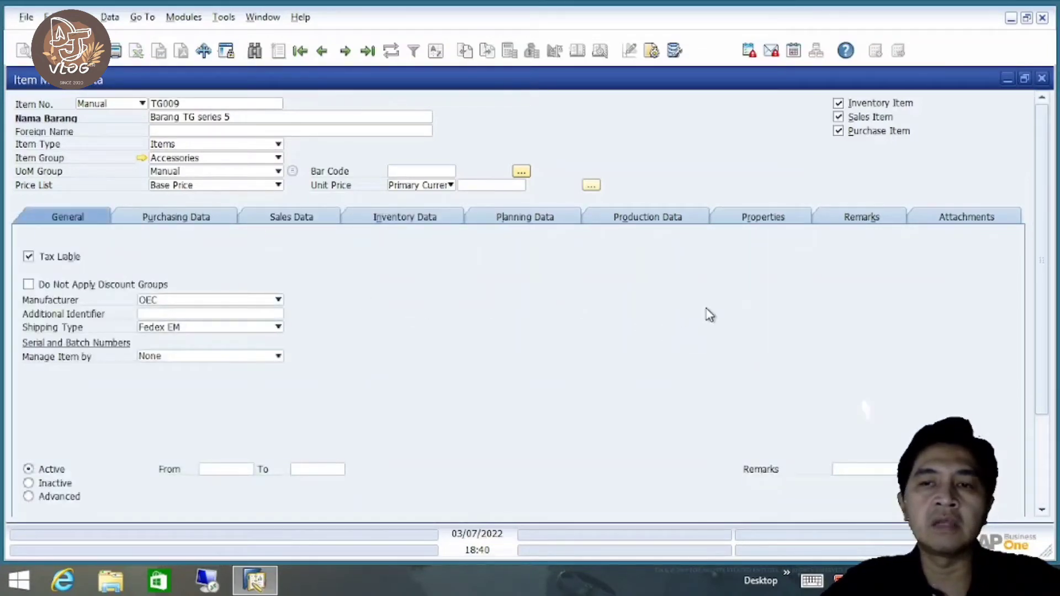
- Add the new item record TG009 to Item Master Data
drag(1047, 222, 1049, 332)
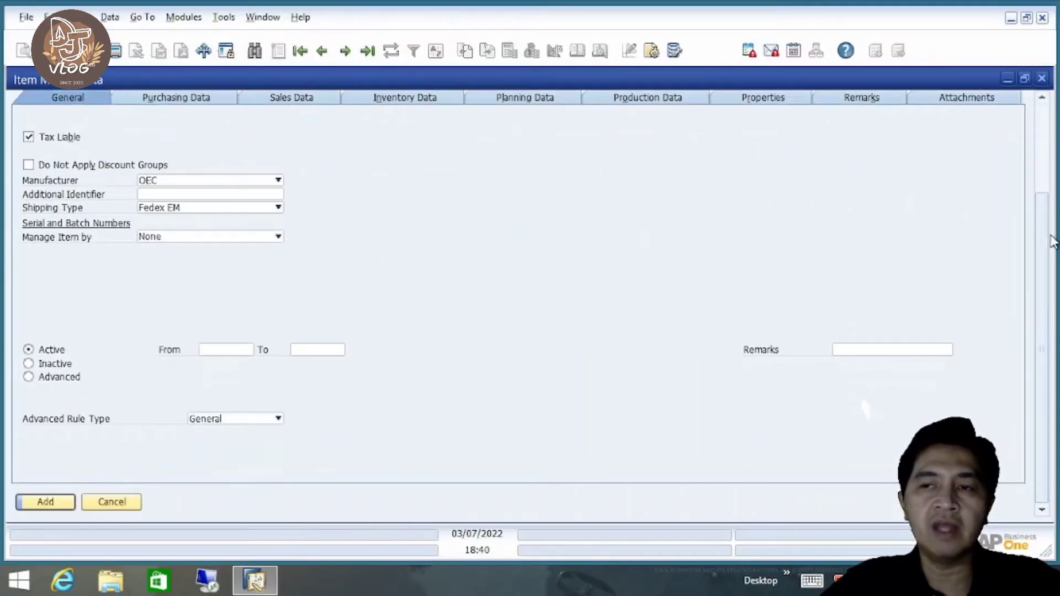
mouse_move(1048, 236)
mouse_down()
mouse_move(1044, 139)
mouse_move(1044, 227)
mouse_up()
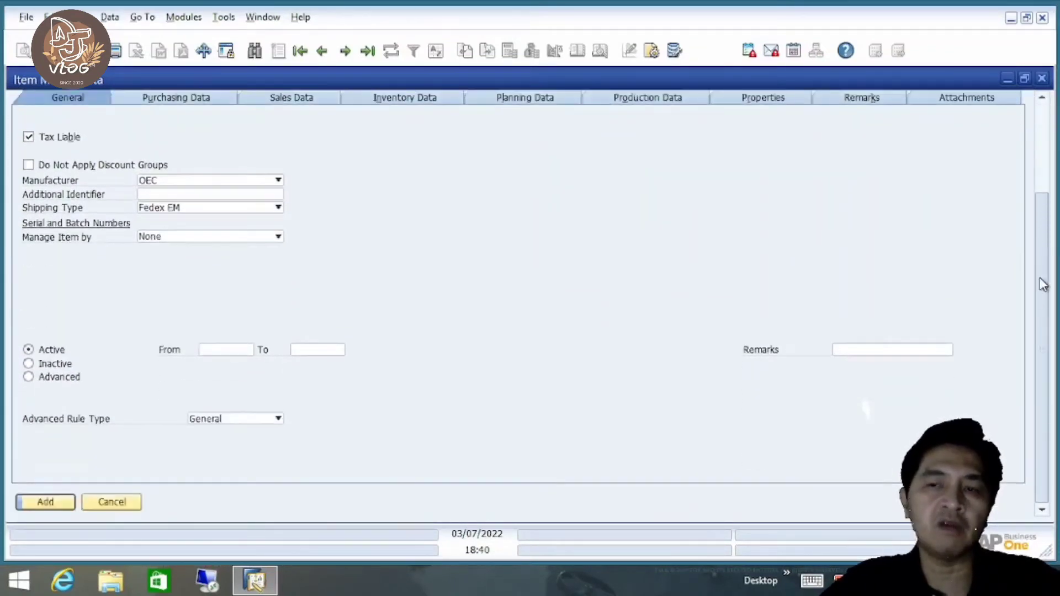
click(49, 501)
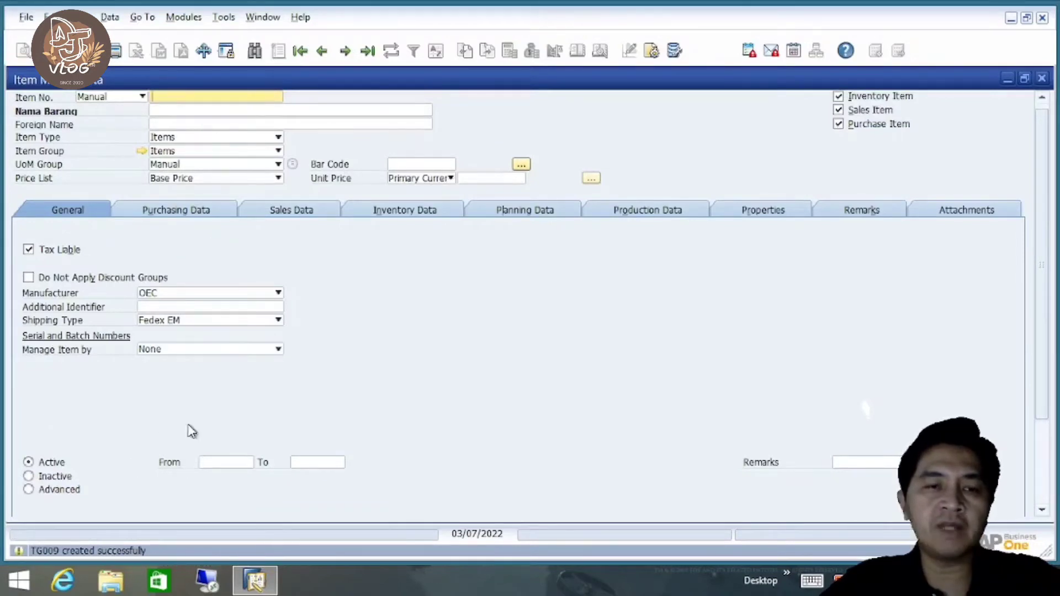
- In Find mode, search for items by item number with the wildcard A* and close the results list without choosing one
scroll(188, 428, down, 3)
scroll(188, 428, down, 2)
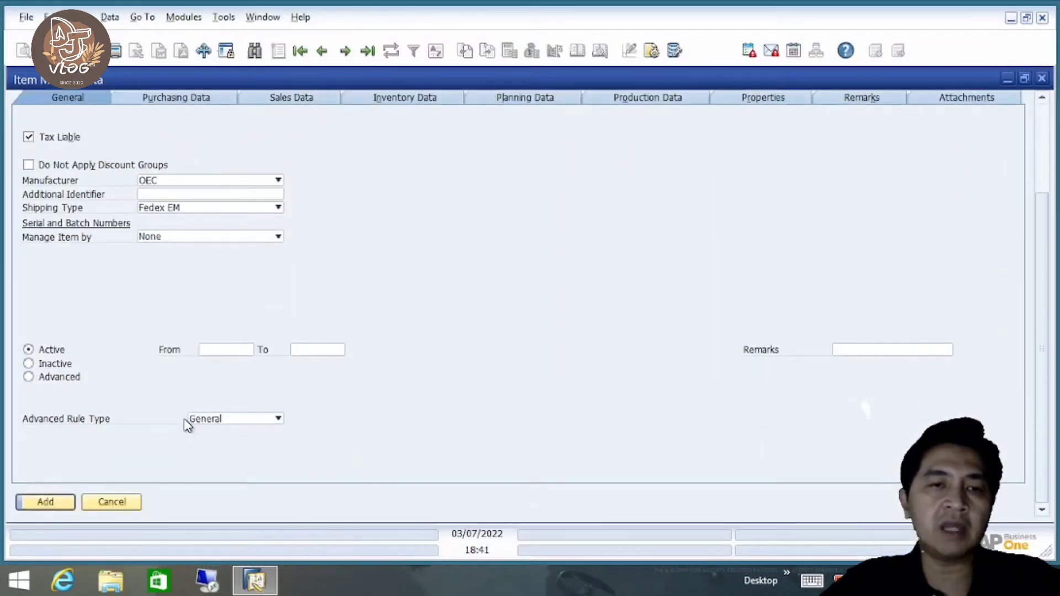
scroll(149, 300, up, 5)
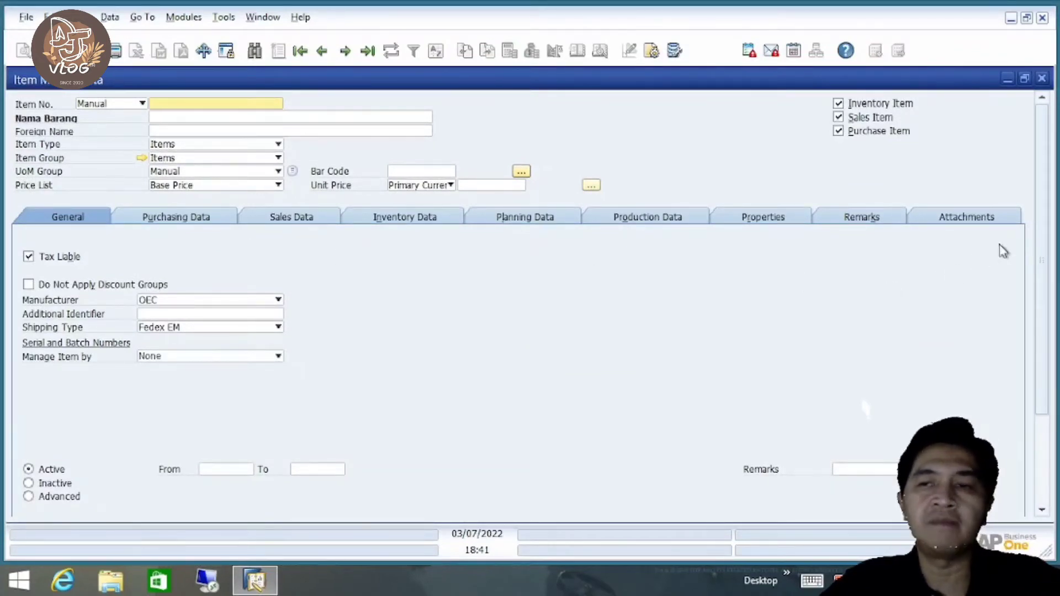
drag(1046, 200, 1020, 153)
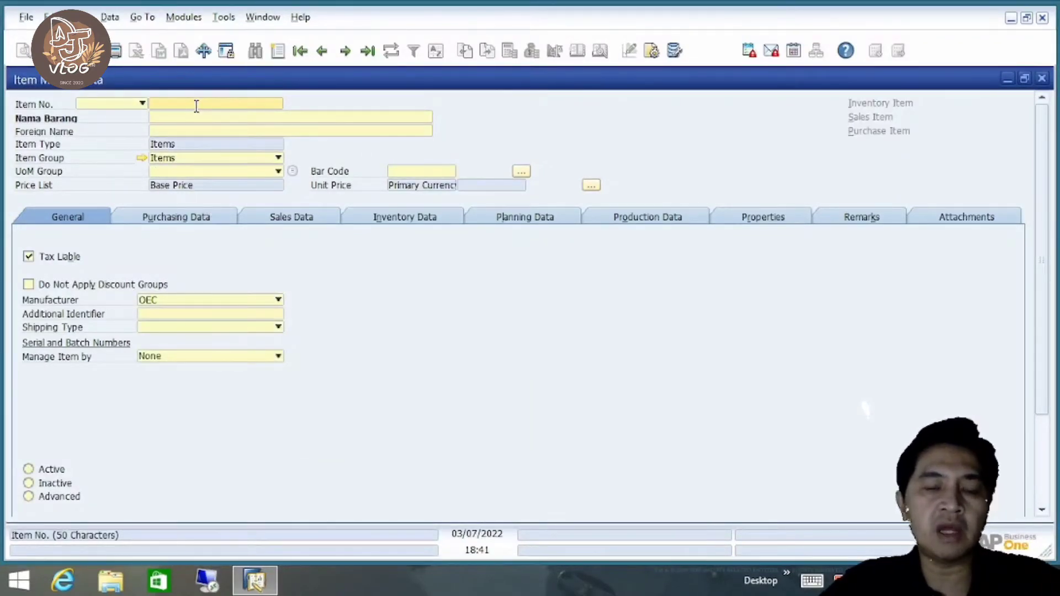
key(Return)
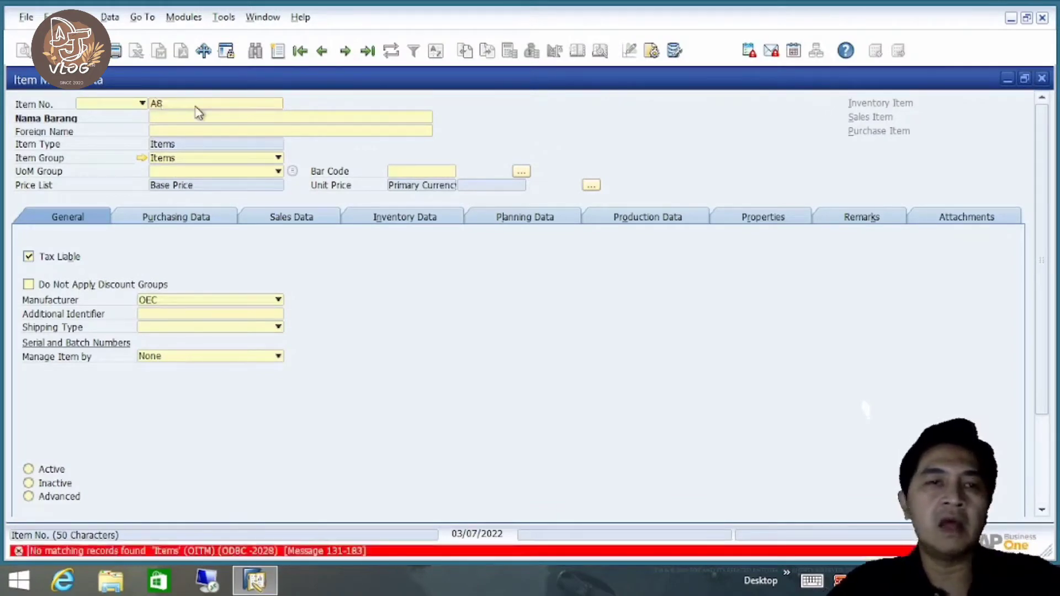
double_click(196, 104)
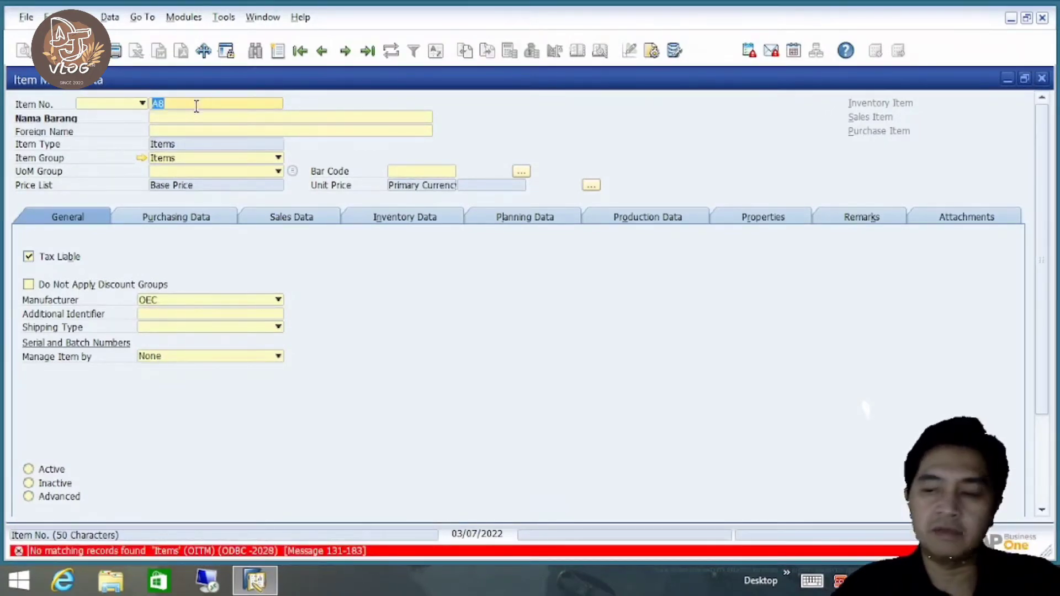
text(*)
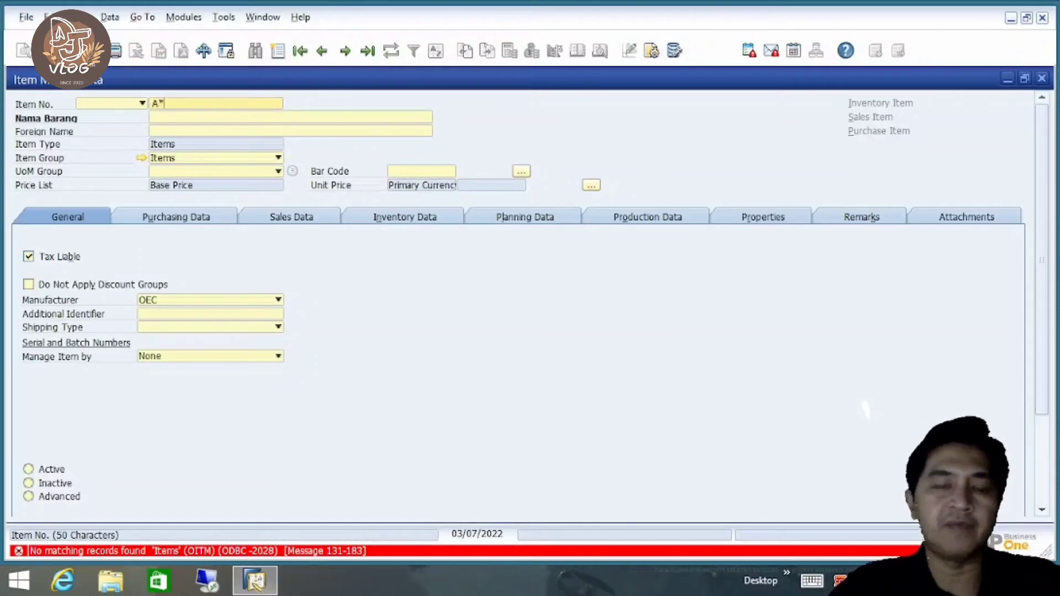
key(Tab)
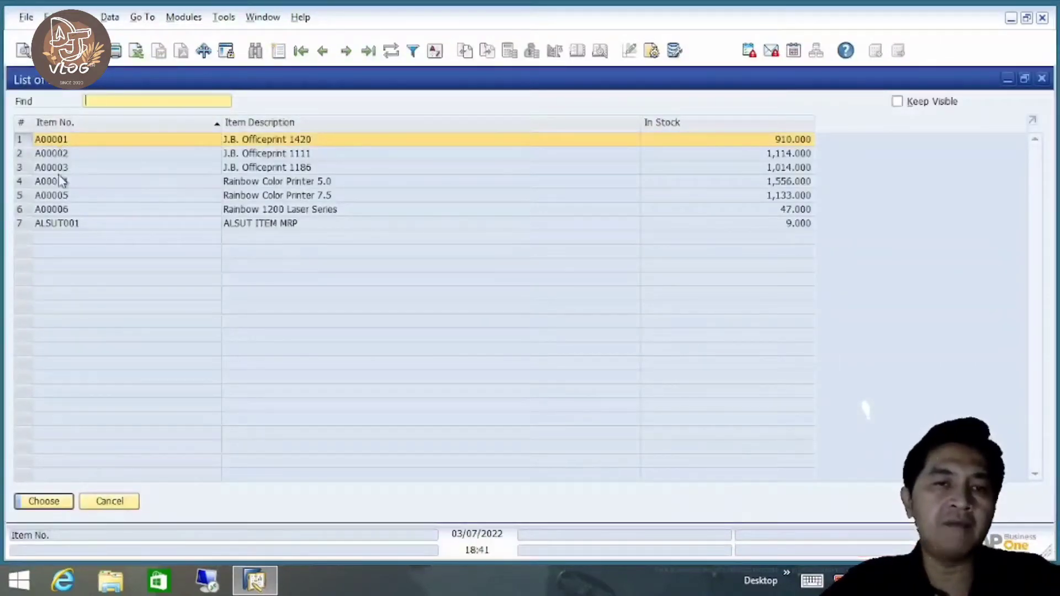
click(108, 502)
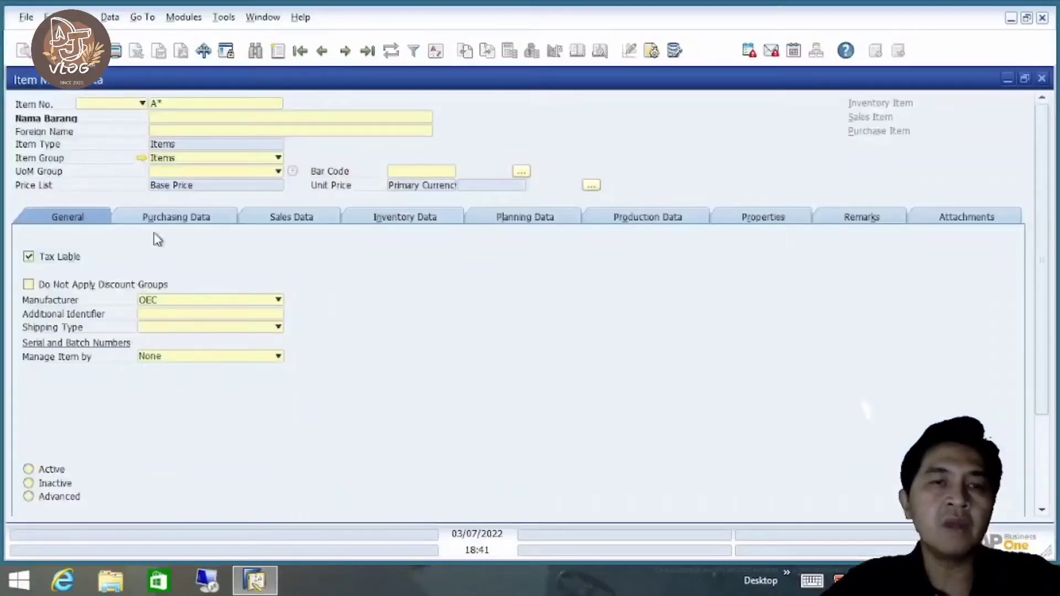
- Search for items by name with the wildcard *printer* instead of by number, close the results list and clear the name criterion
key(BackSpace)
click(195, 118)
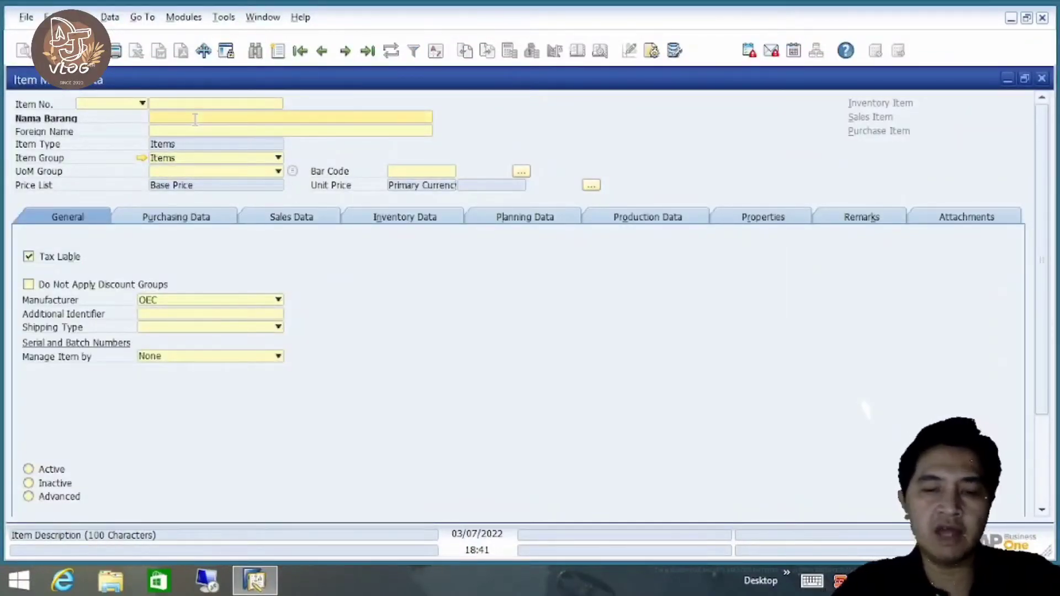
text(*printer*)
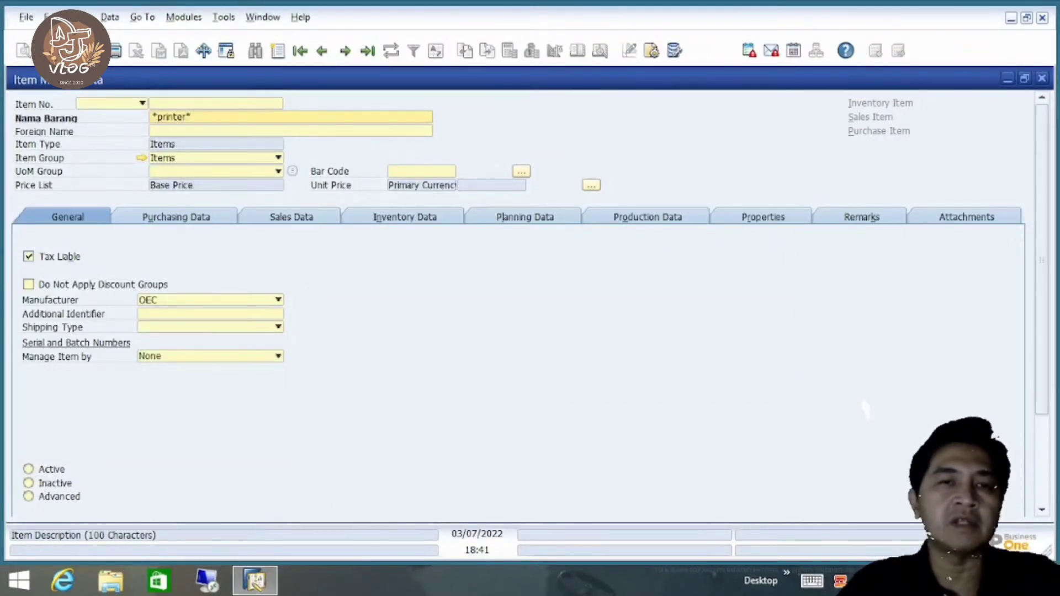
key(Tab)
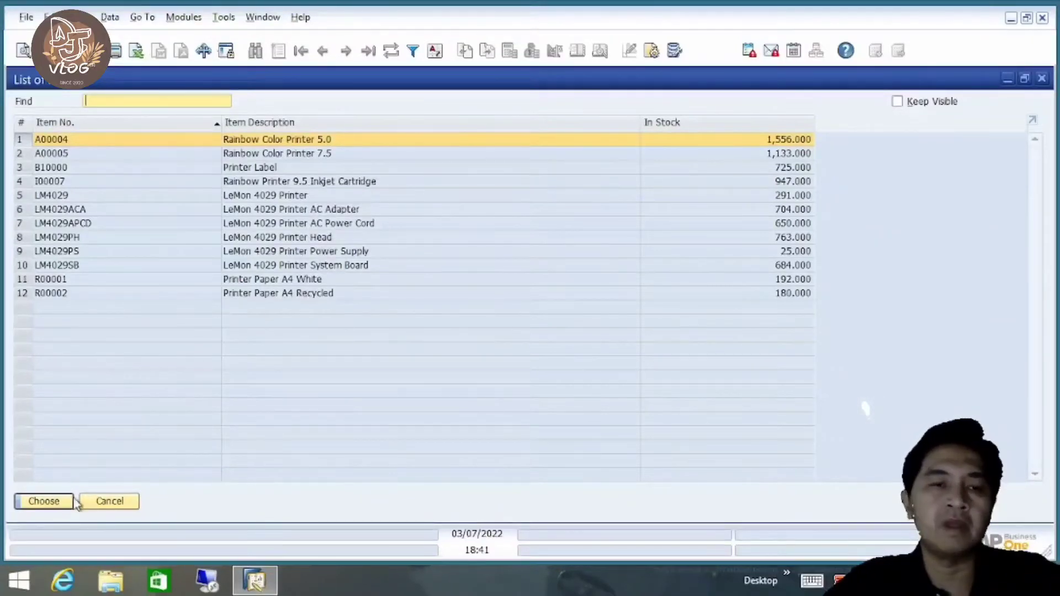
click(108, 502)
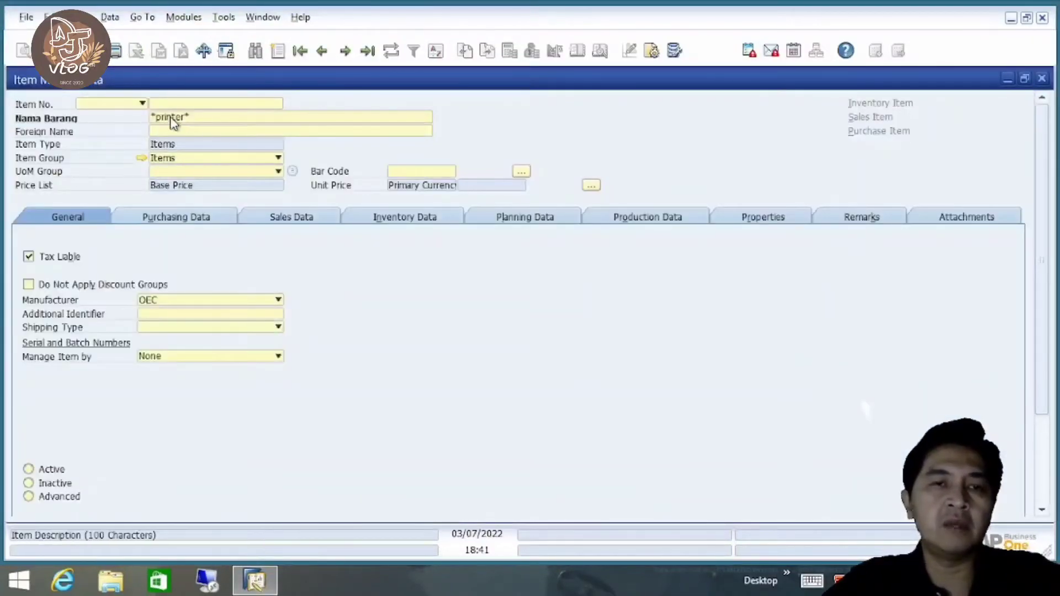
double_click(205, 123)
key(BackSpace)
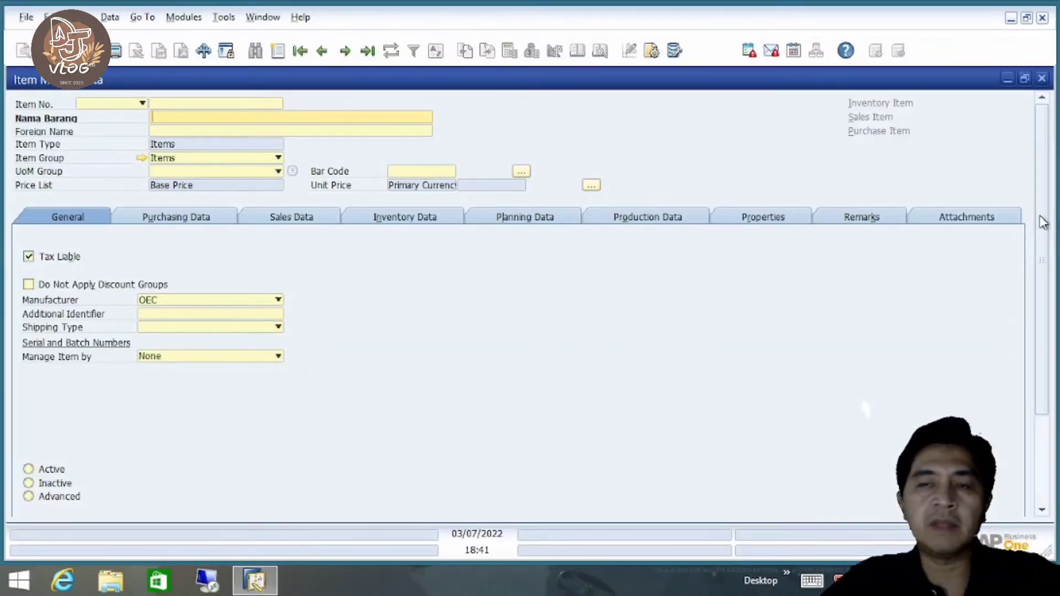
- Cancel the item search and close Item Master Data
drag(1042, 223, 1047, 317)
drag(1036, 276, 1042, 307)
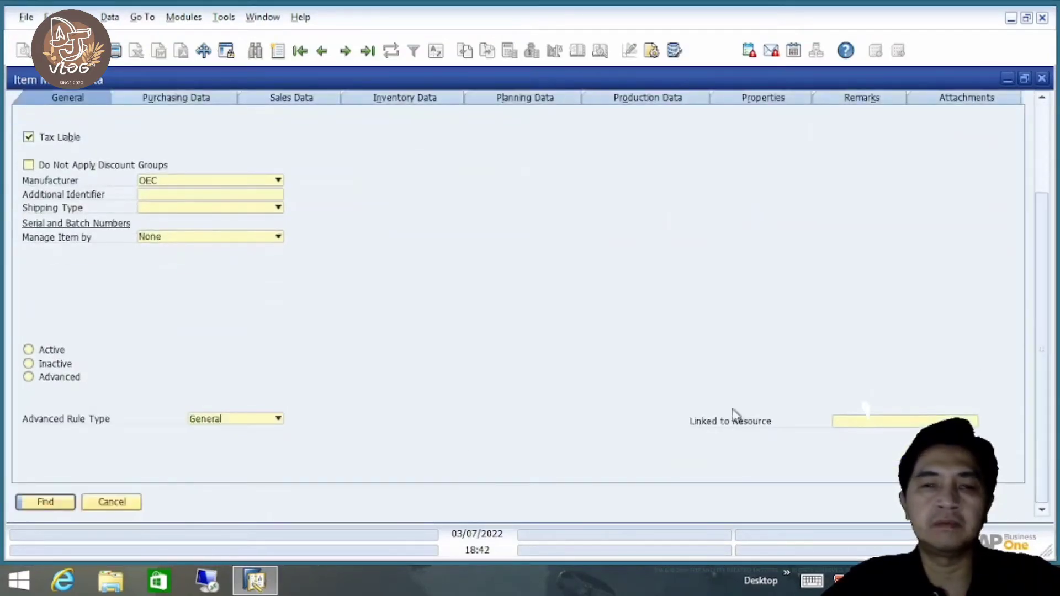
click(112, 502)
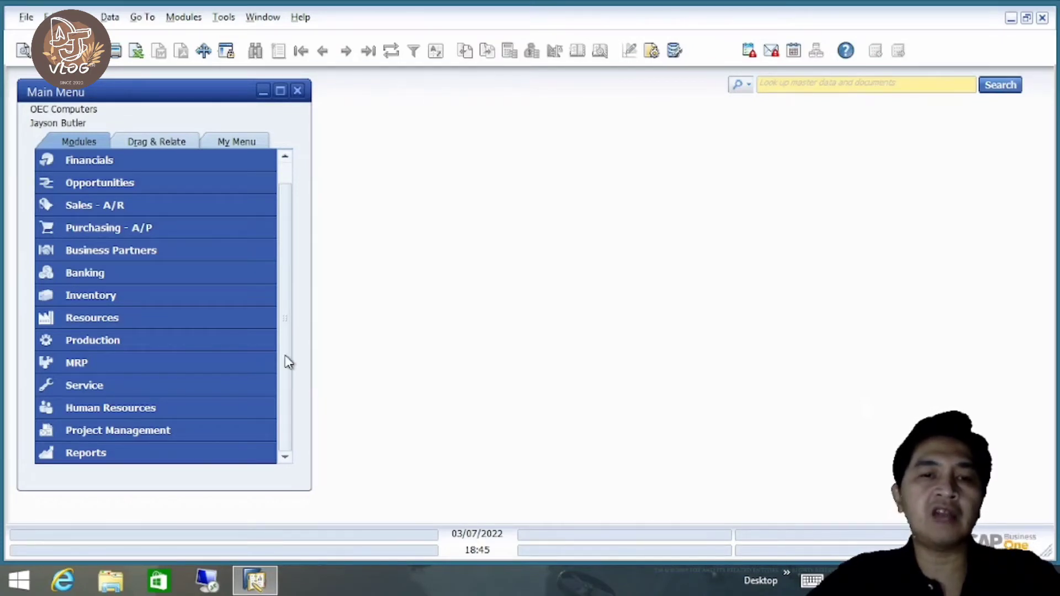
scroll(288, 353, up, 1)
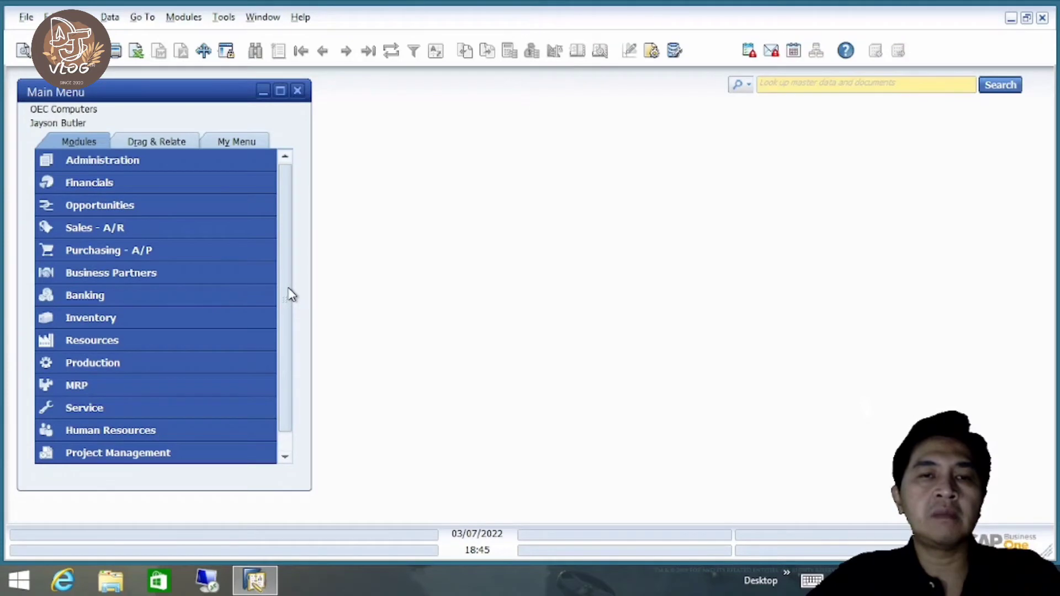
scroll(291, 298, down, 1)
scroll(291, 312, up, 1)
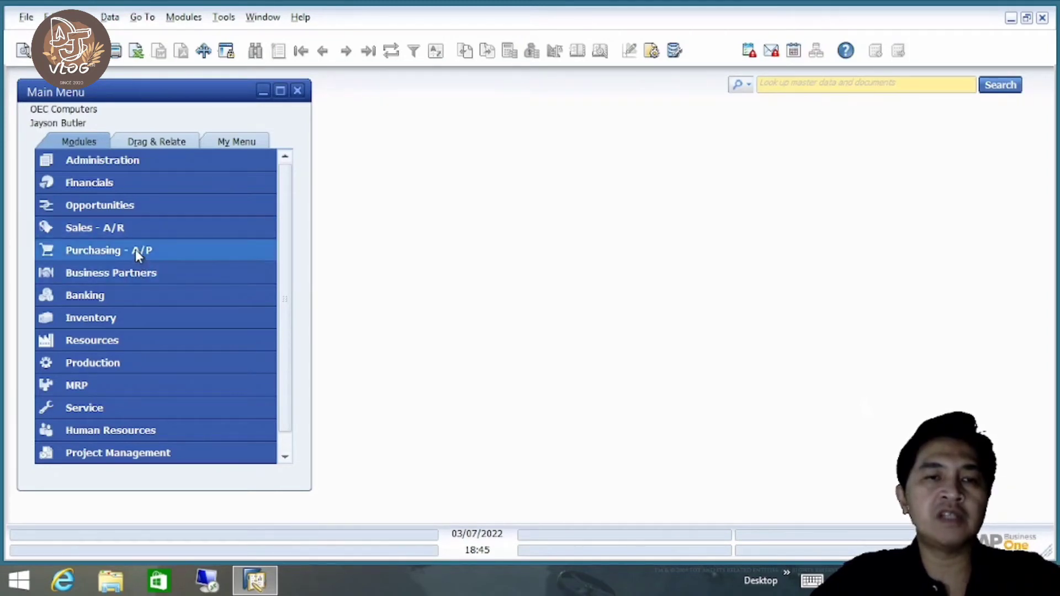
- Open a blank Sales Order from the Sales - A/R module, look at the form, close it and collapse the module
click(136, 232)
click(130, 229)
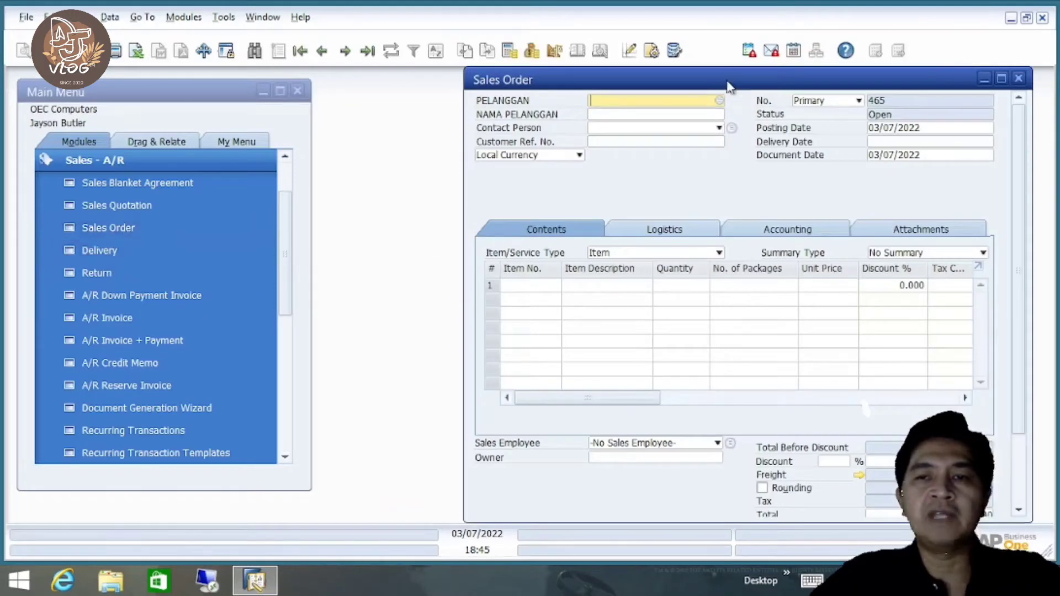
drag(728, 85, 512, 92)
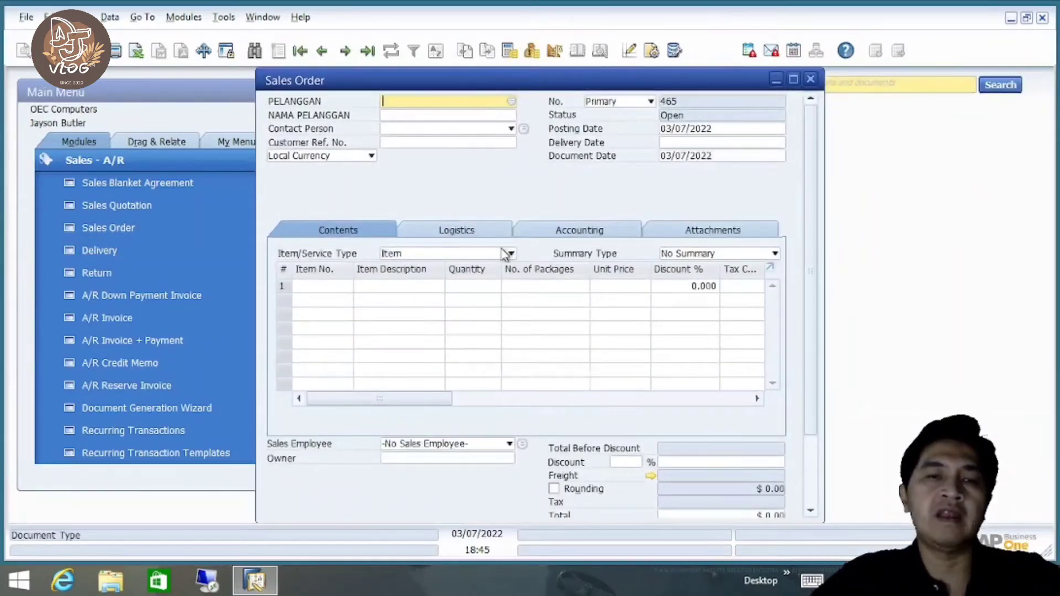
click(810, 80)
click(112, 161)
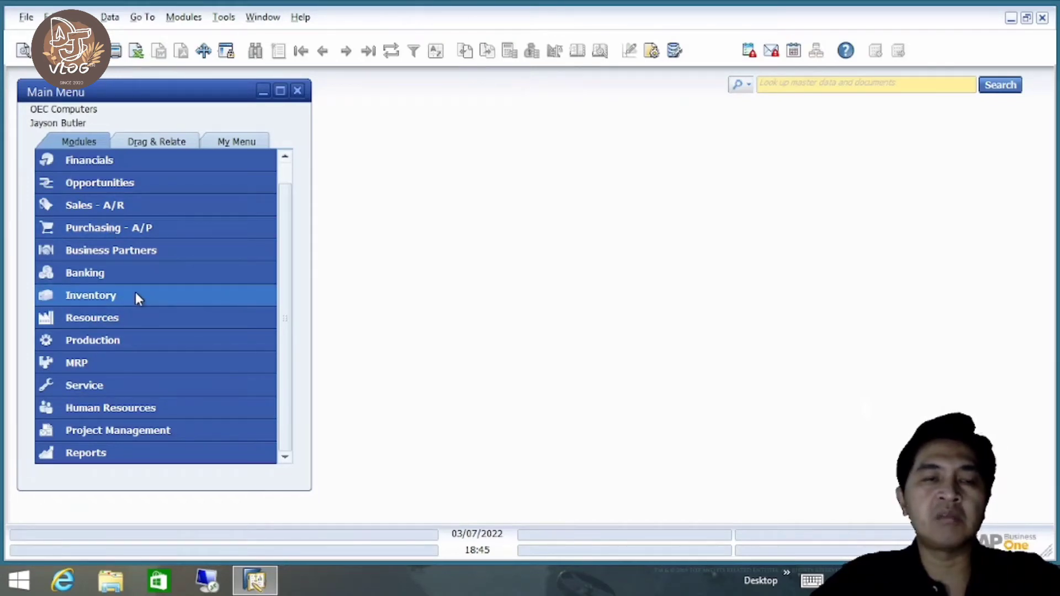
- Examine the blank Sales Order form down to its totals area, close it and return to the module list
click(146, 209)
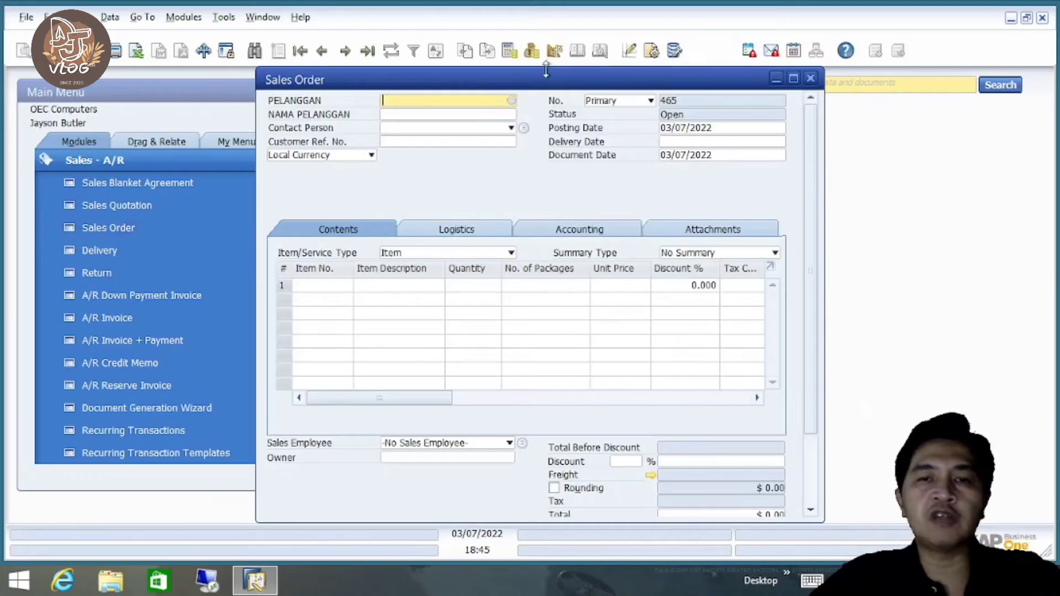
drag(549, 84, 542, 86)
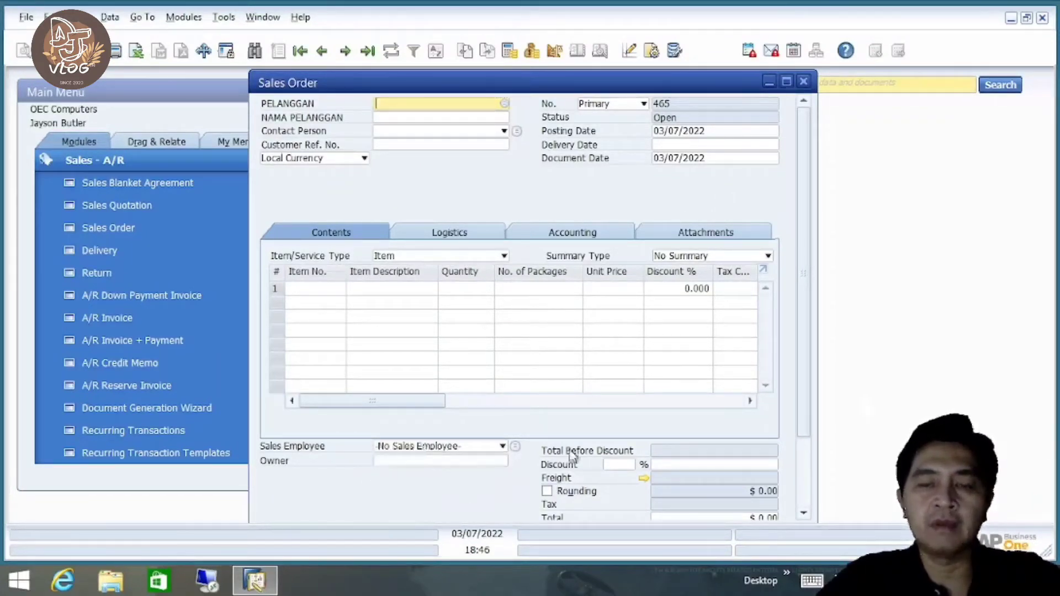
scroll(809, 199, down, 1)
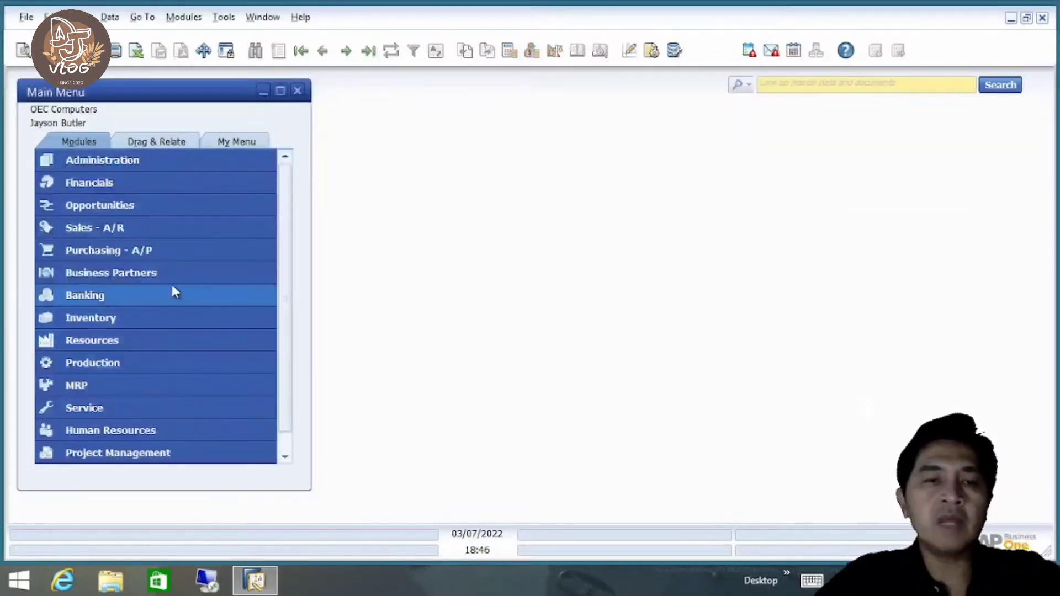
click(180, 230)
click(168, 230)
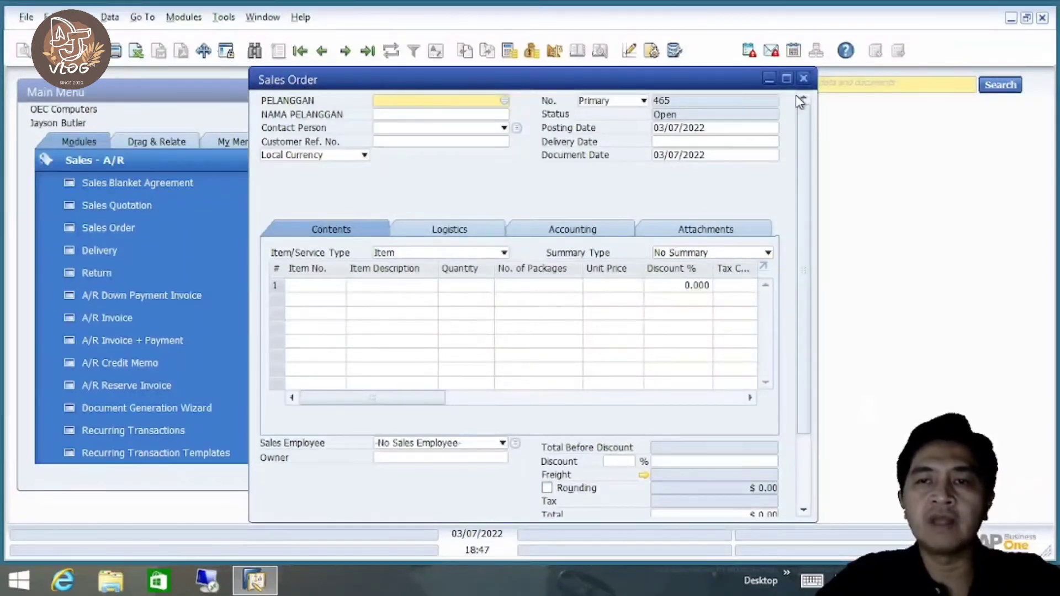
click(804, 78)
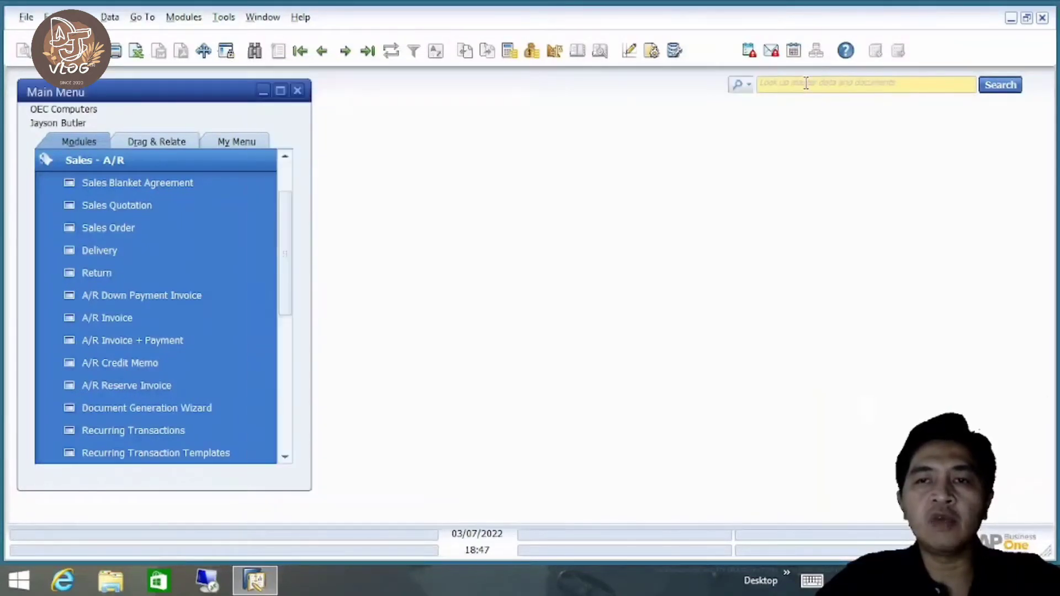
click(177, 161)
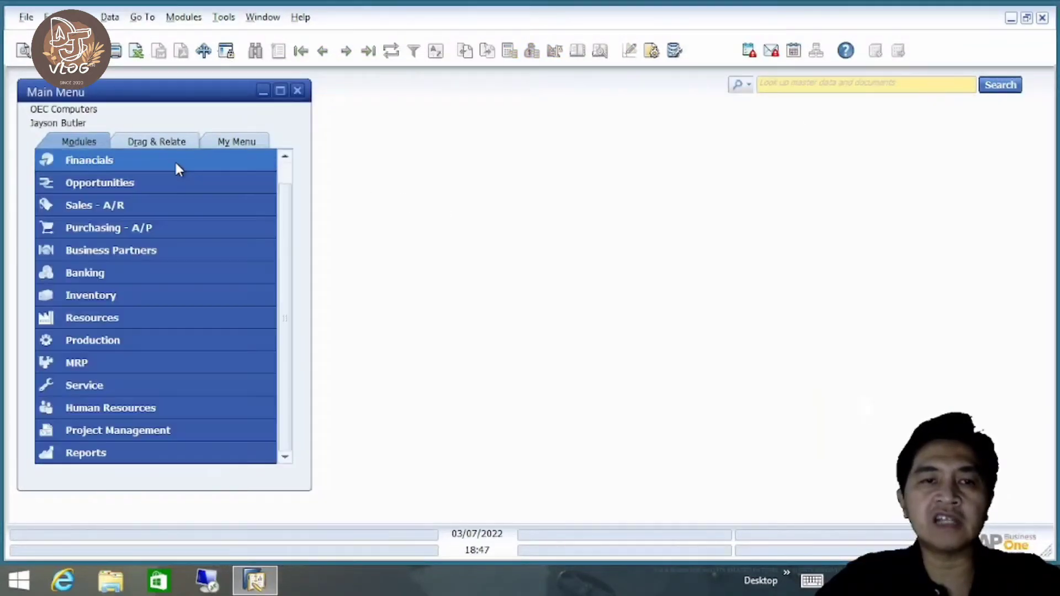
- In the Purchasing - A/P module, view the blank A/P Invoice and Goods Receipt PO forms, closing each one
click(140, 233)
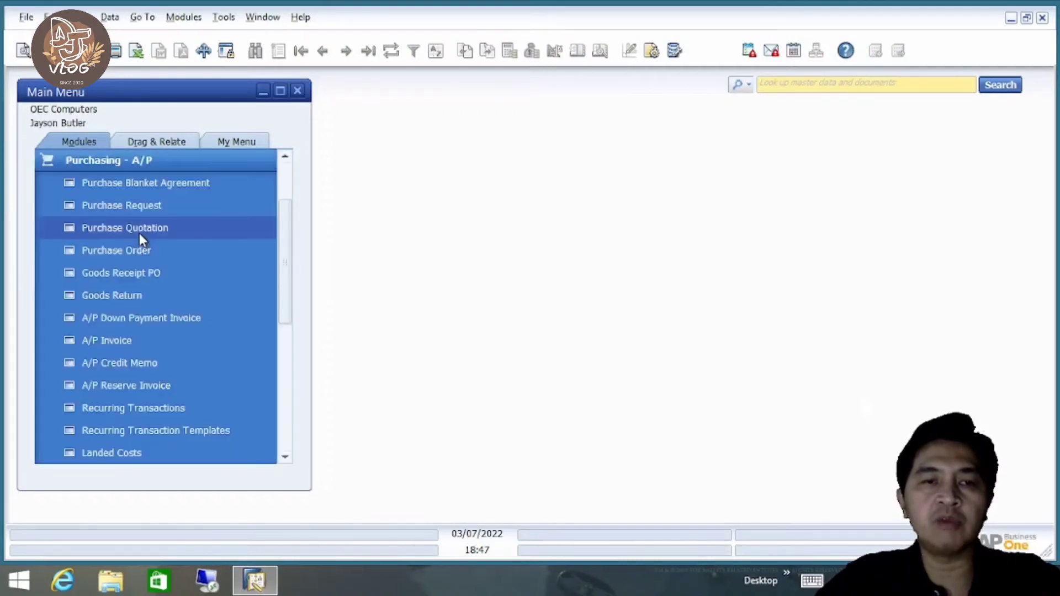
click(151, 341)
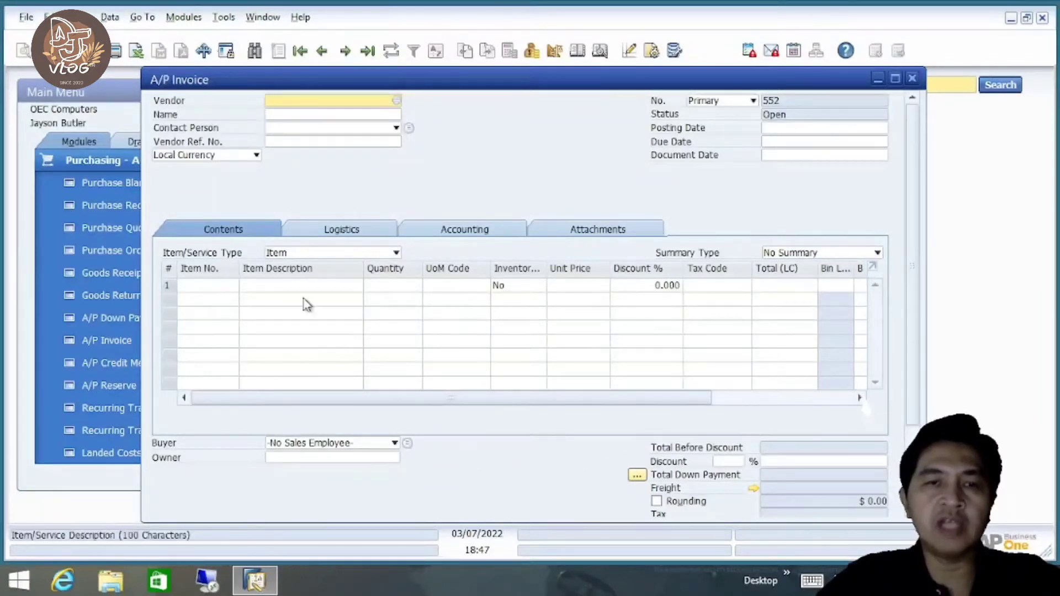
click(912, 78)
click(151, 273)
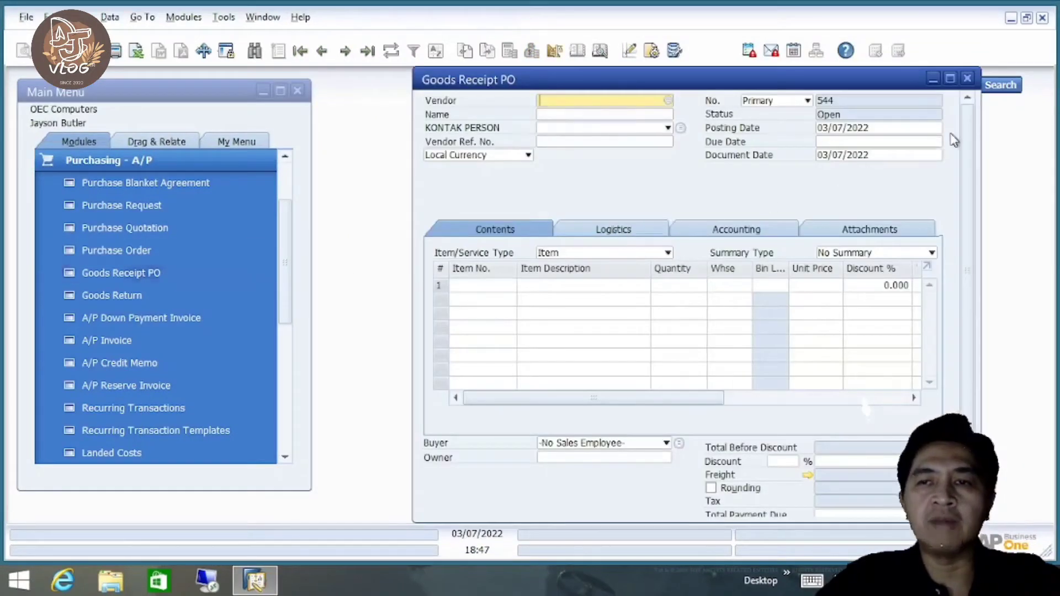
click(967, 79)
- View the blank Goods Return and A/P Reserve Invoice forms, close each one and collapse the Purchasing - A/P module
click(146, 294)
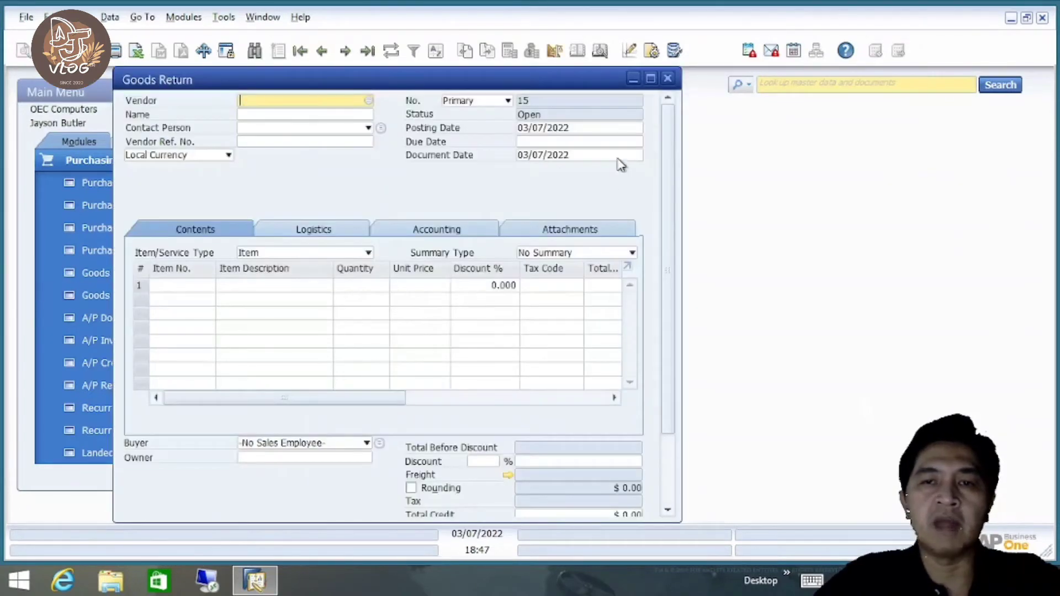
click(668, 80)
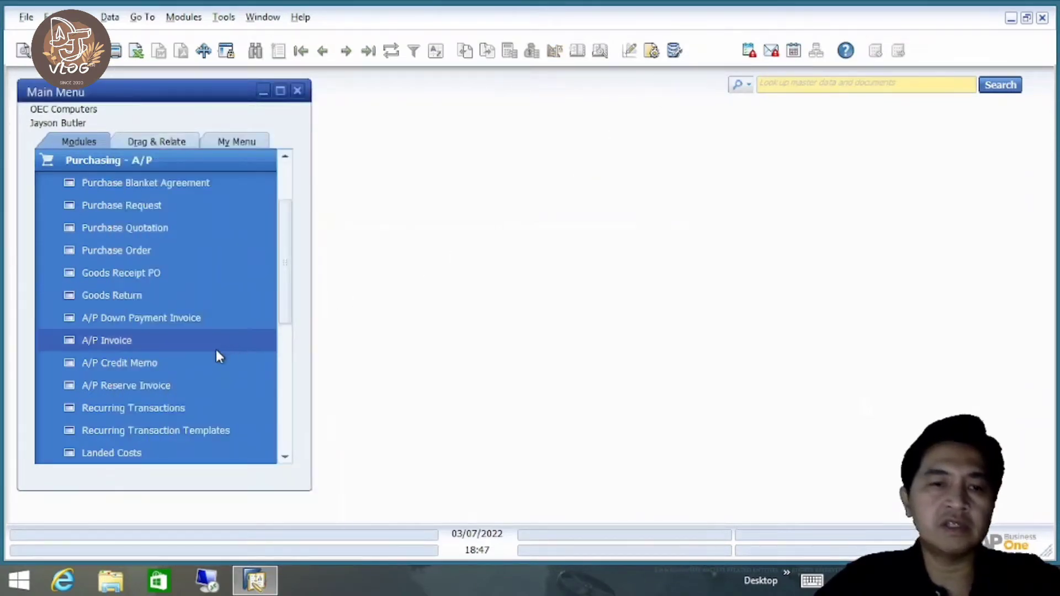
click(157, 386)
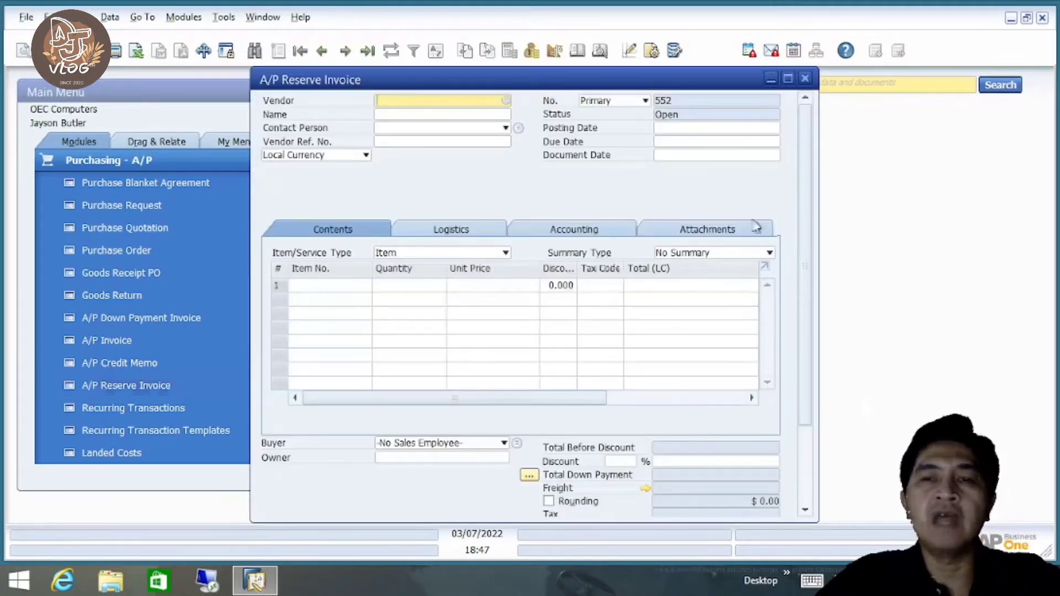
click(806, 79)
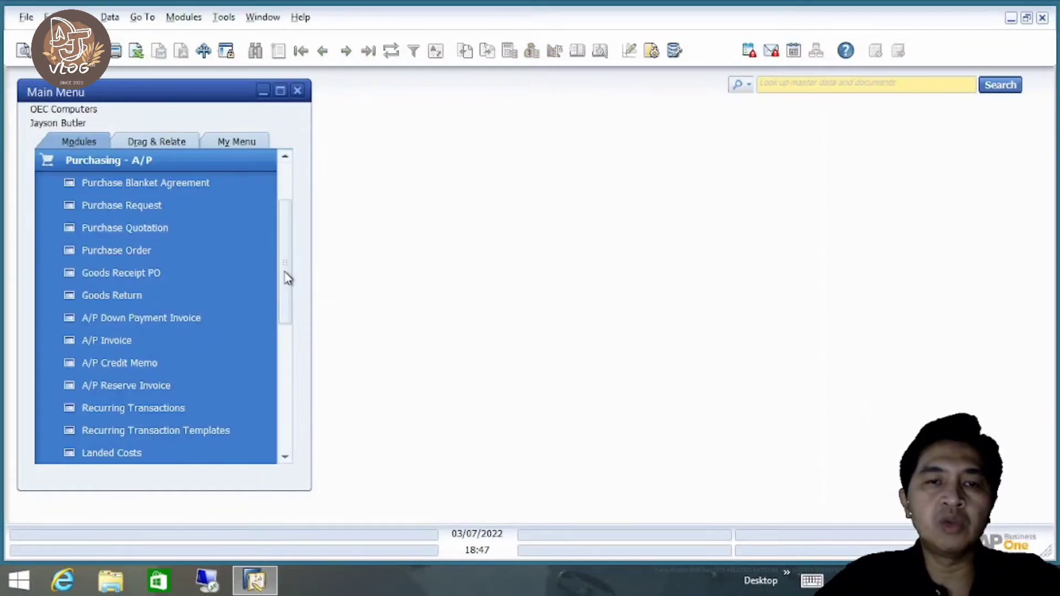
scroll(286, 277, up, 3)
click(259, 236)
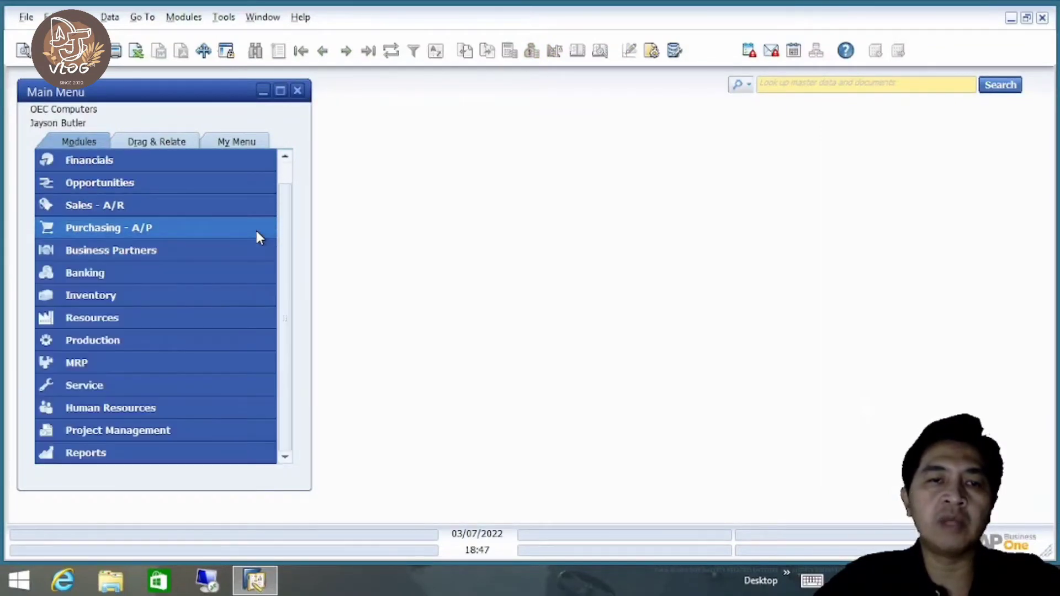
- Open a new Sales Order from Sales - A/R, review its full layout and reposition the form window
click(186, 213)
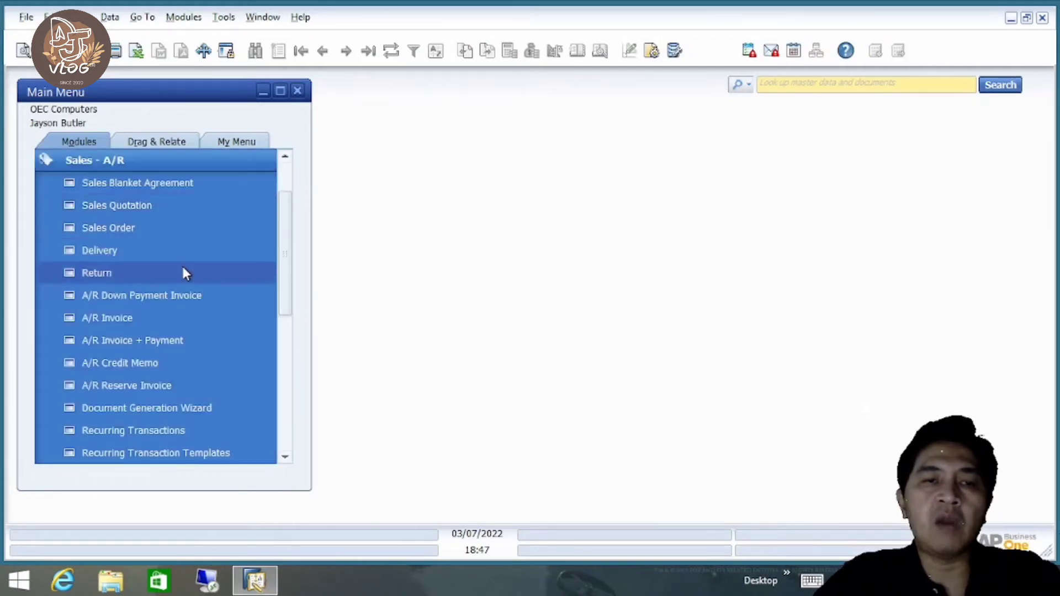
click(176, 230)
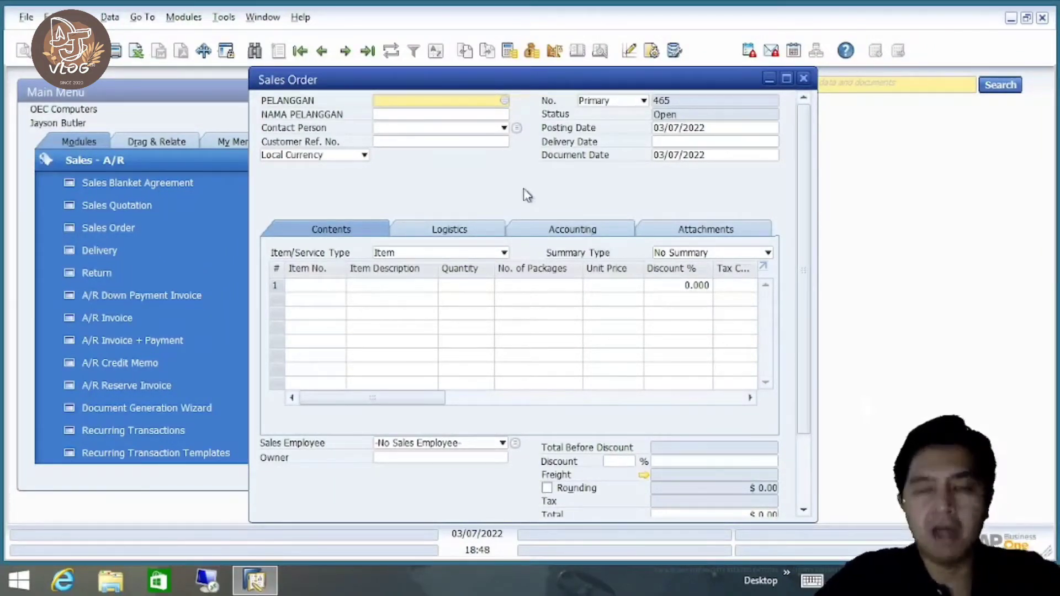
scroll(806, 161, down, 1)
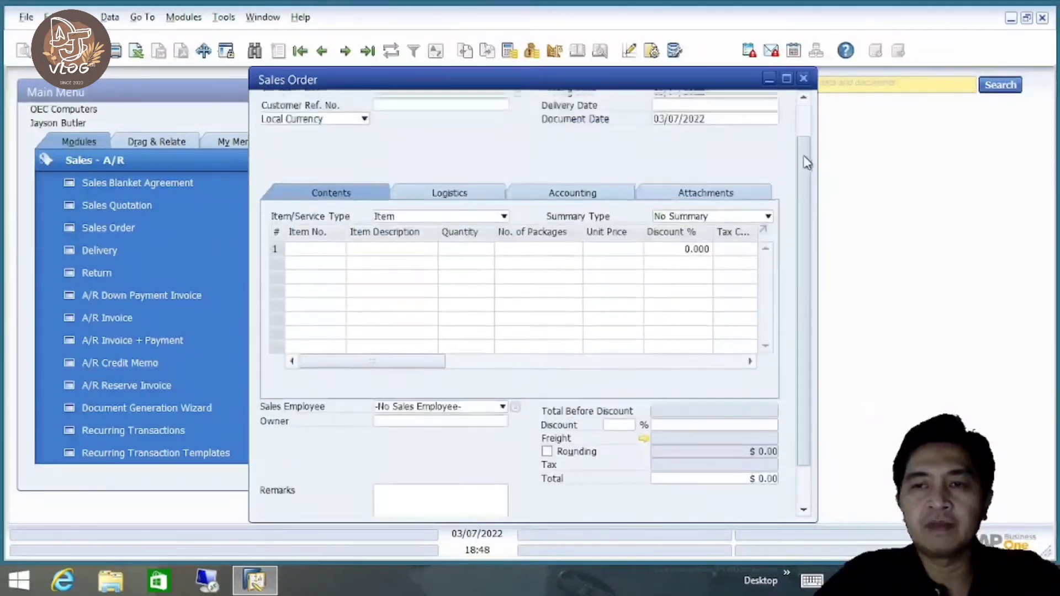
drag(806, 161, 807, 130)
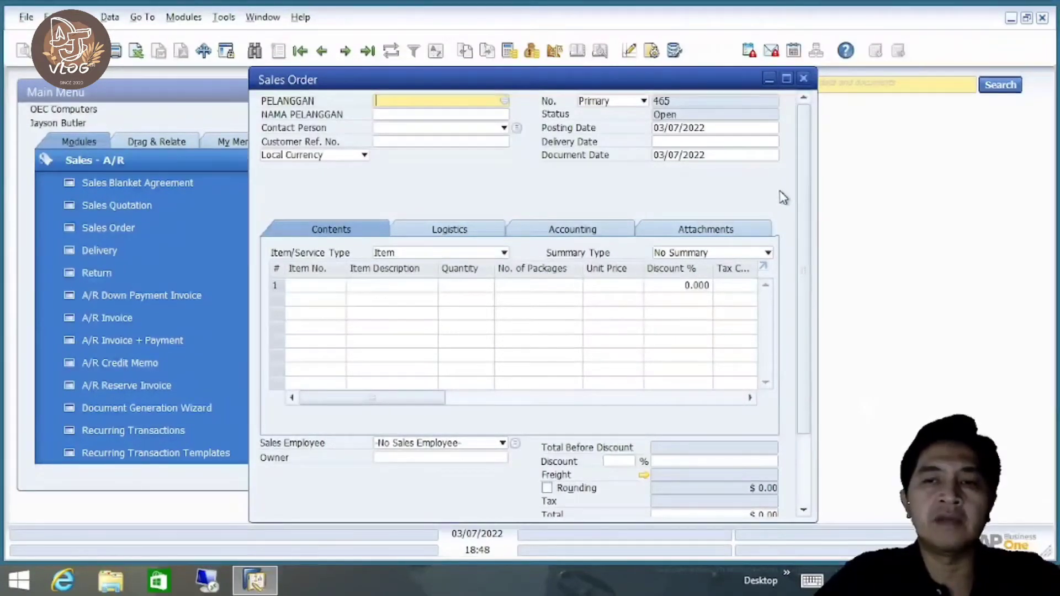
mouse_move(804, 189)
mouse_down()
mouse_move(809, 280)
mouse_move(806, 182)
mouse_up()
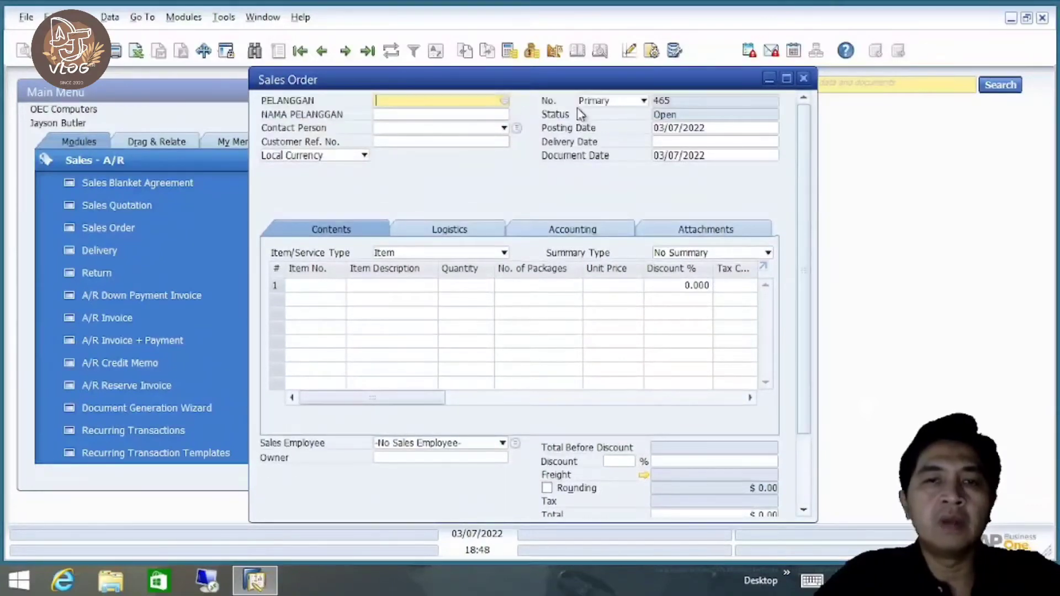
drag(541, 82, 565, 94)
drag(564, 84, 564, 81)
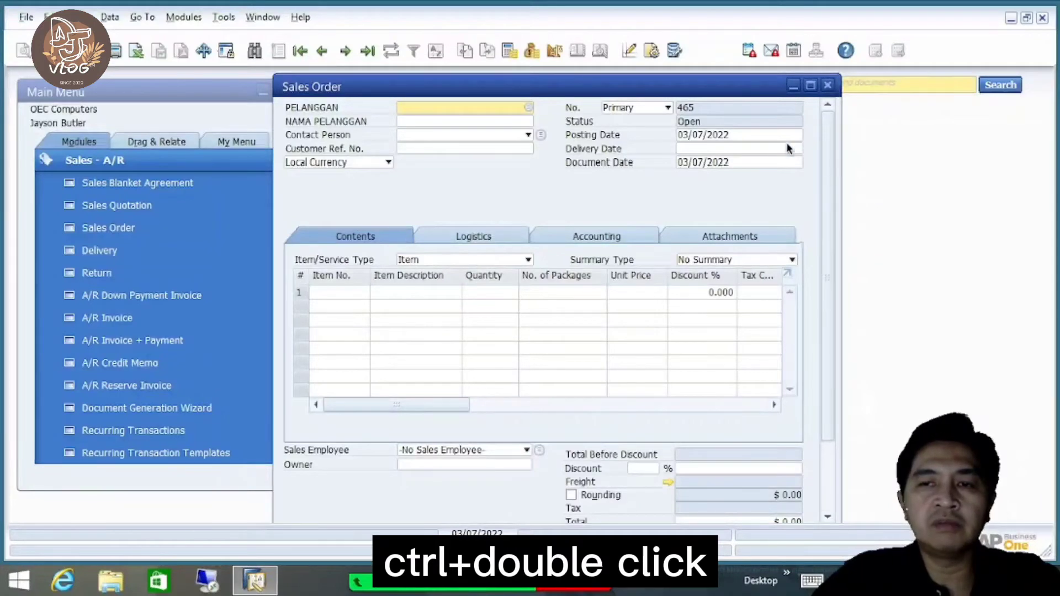
- Restore the default description of the PELANGGAN field label in the Sales Order and apply the change
ctrl+double_click(329, 108)
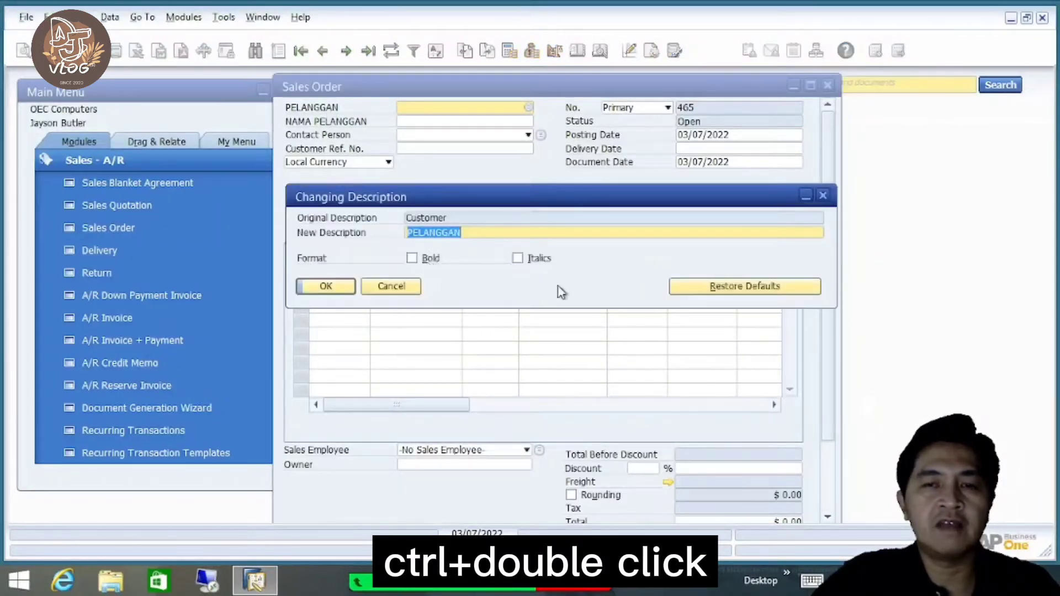
click(695, 288)
click(344, 287)
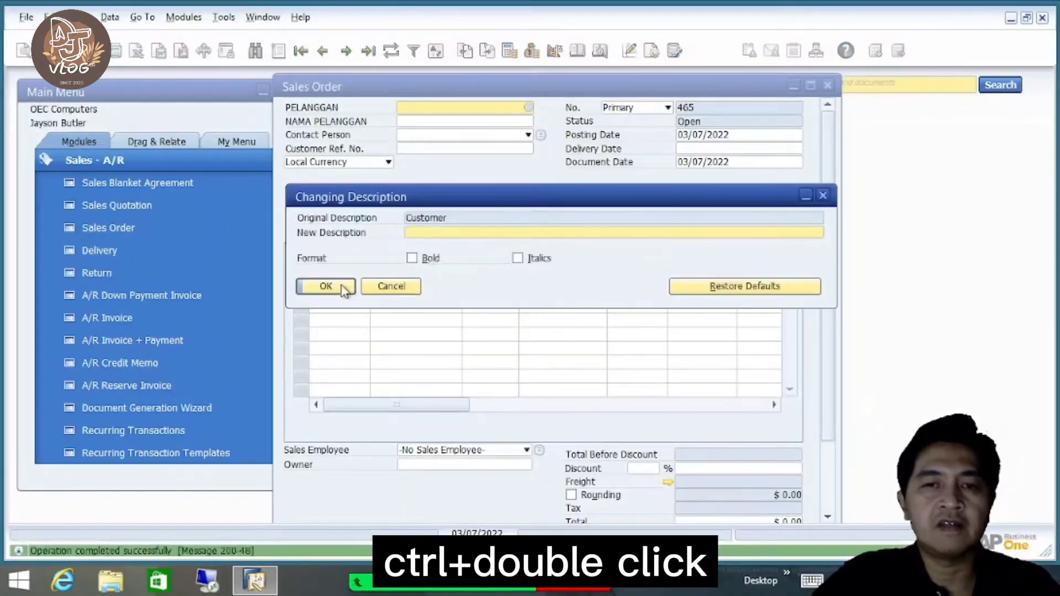
click(342, 288)
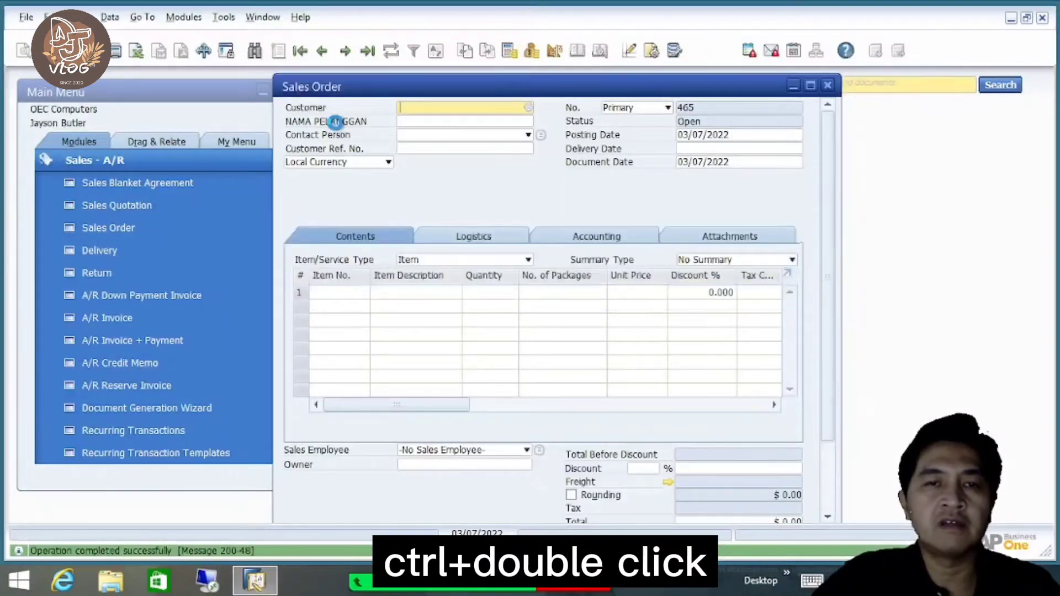
- Restore the default description of the NAMA PELANGGAN field label in the Sales Order and apply the change
ctrl+double_click(336, 122)
click(685, 289)
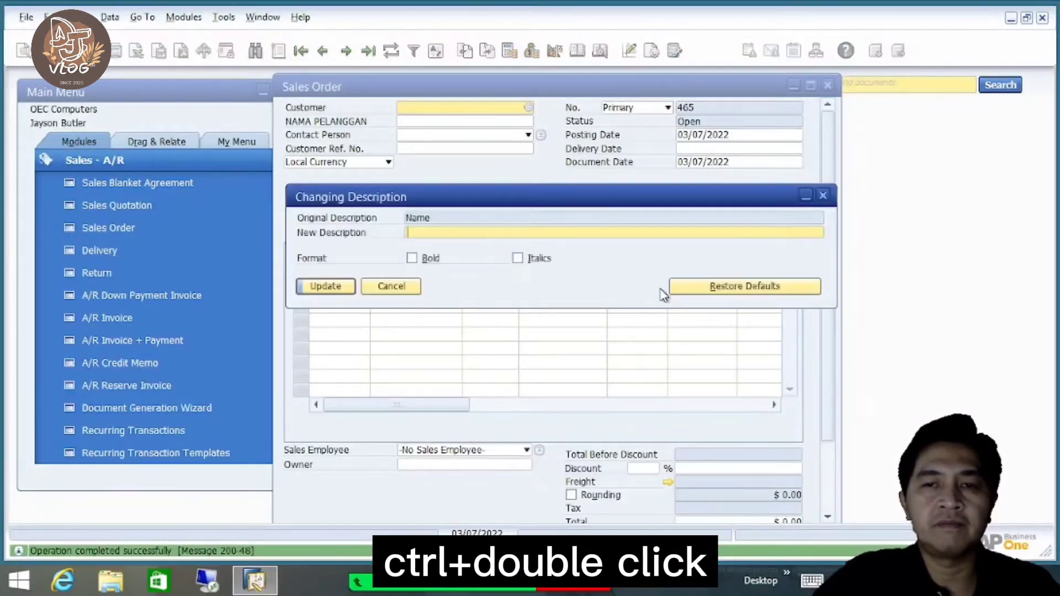
click(334, 288)
click(332, 290)
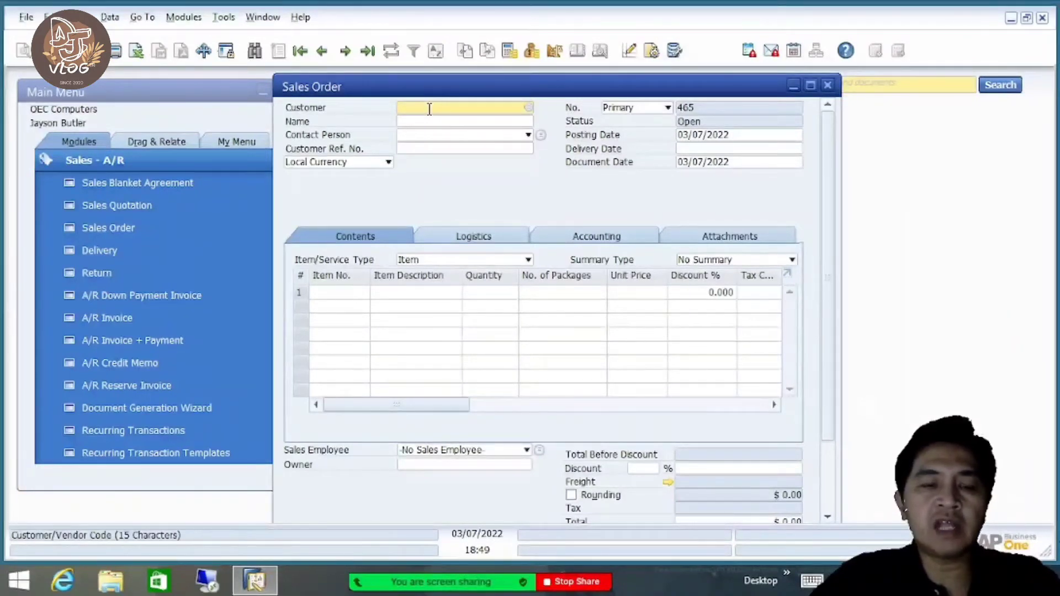
- Display the business partner list from the empty Customer field, cancel it, and look at the Pickers Display options without changing them
key(Tab)
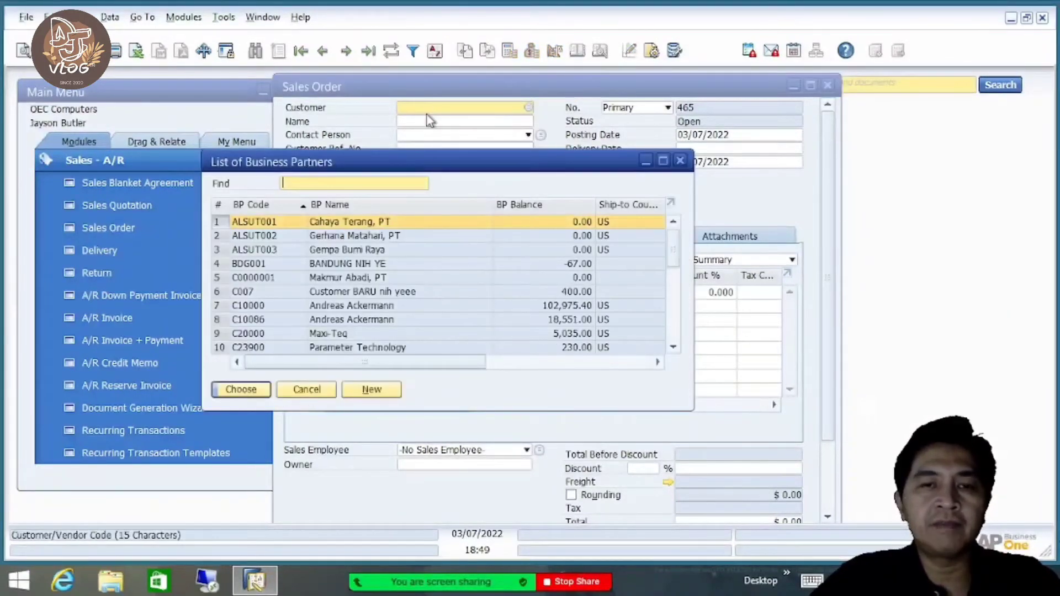
click(298, 390)
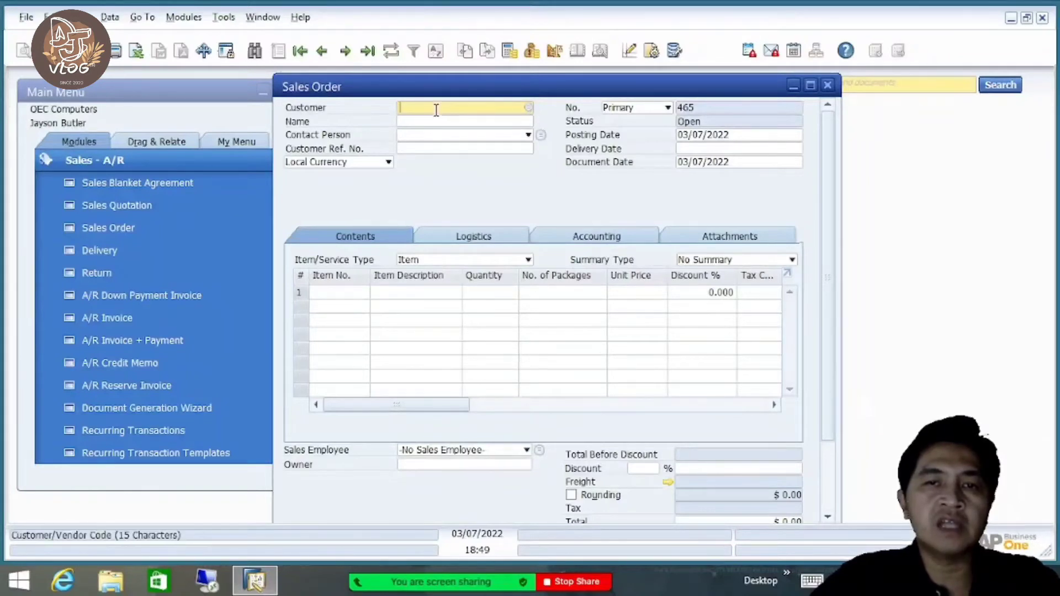
click(82, 17)
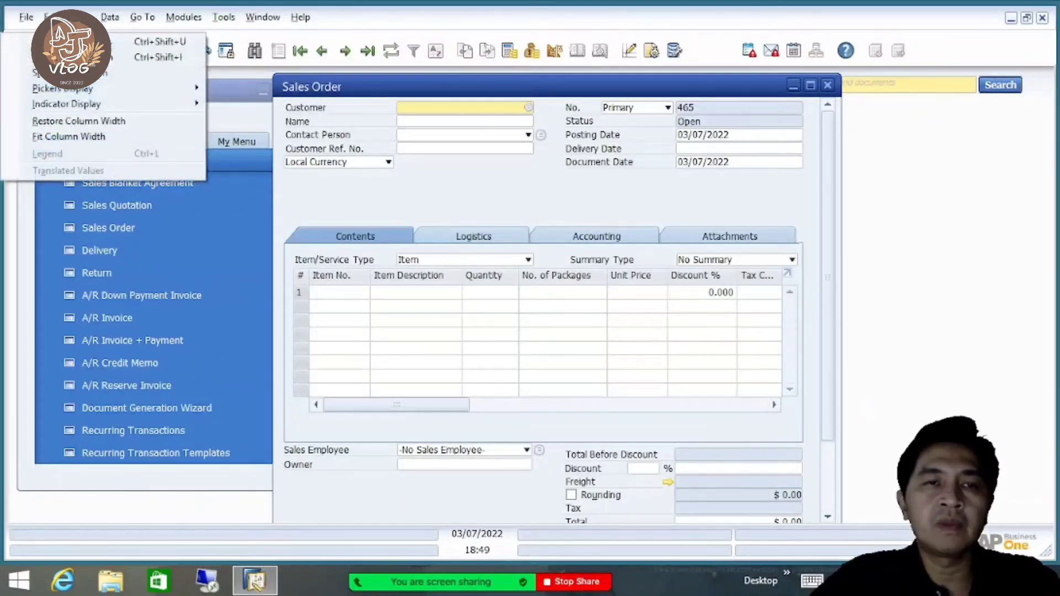
mouse_move(106, 93)
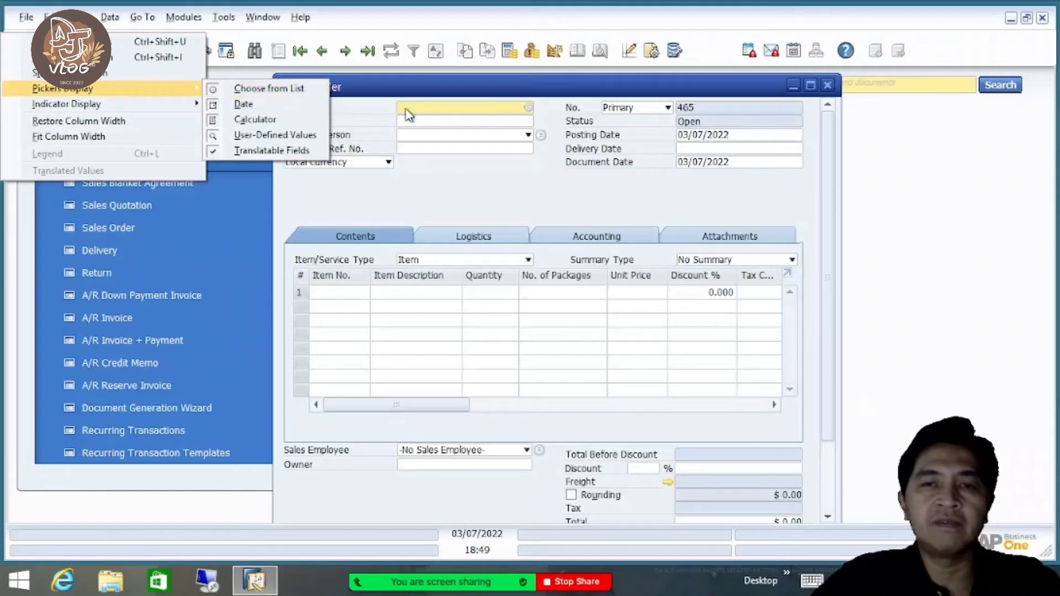
click(436, 83)
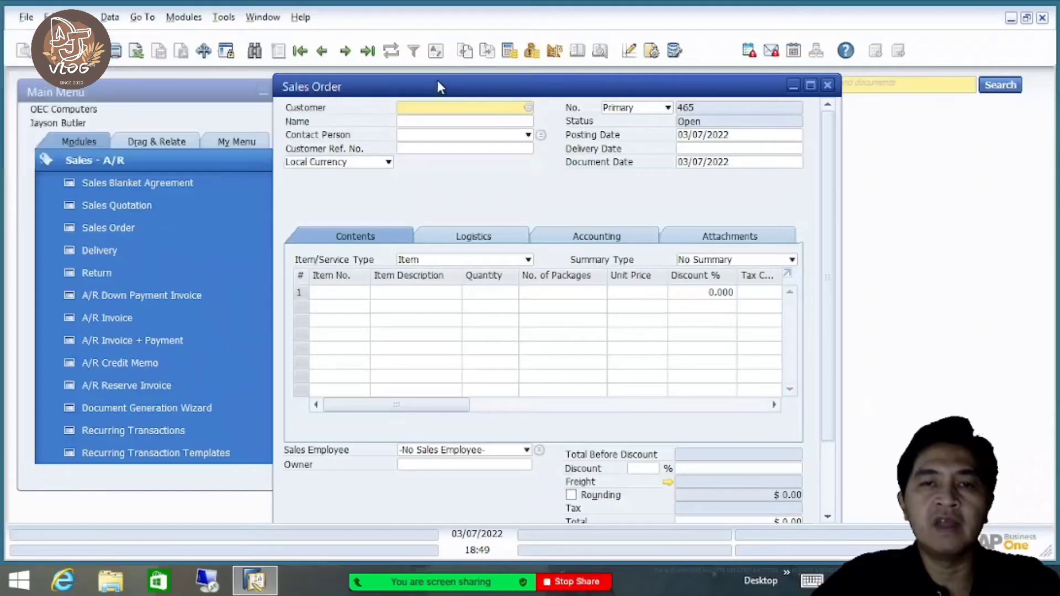
- Start a new business partner from the Sales Order's customer list, look over the blank master data form, and close it unsaved
click(529, 107)
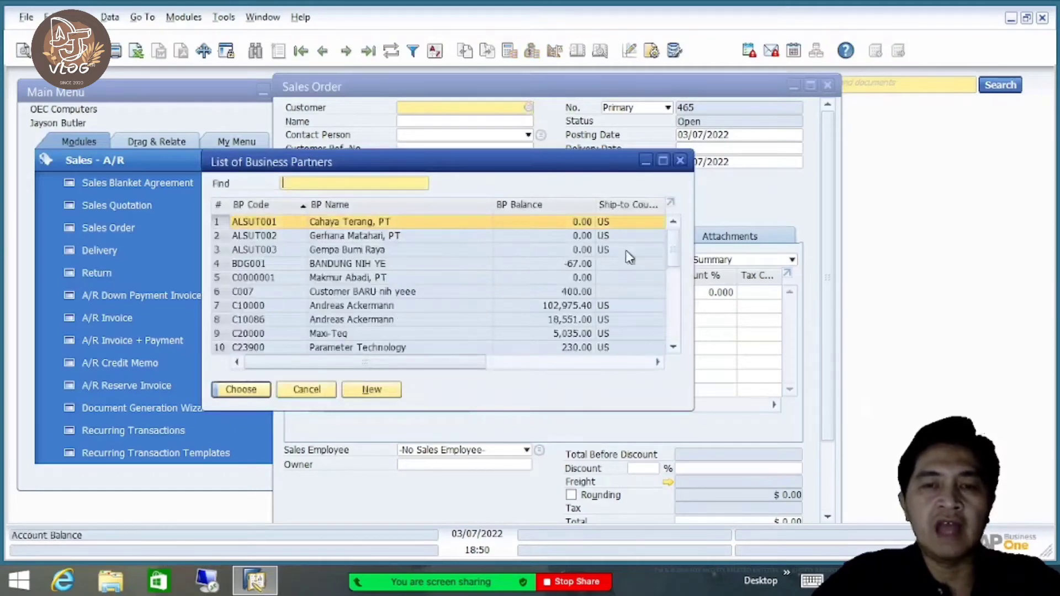
mouse_move(678, 243)
mouse_down()
mouse_move(678, 342)
mouse_move(678, 237)
mouse_up()
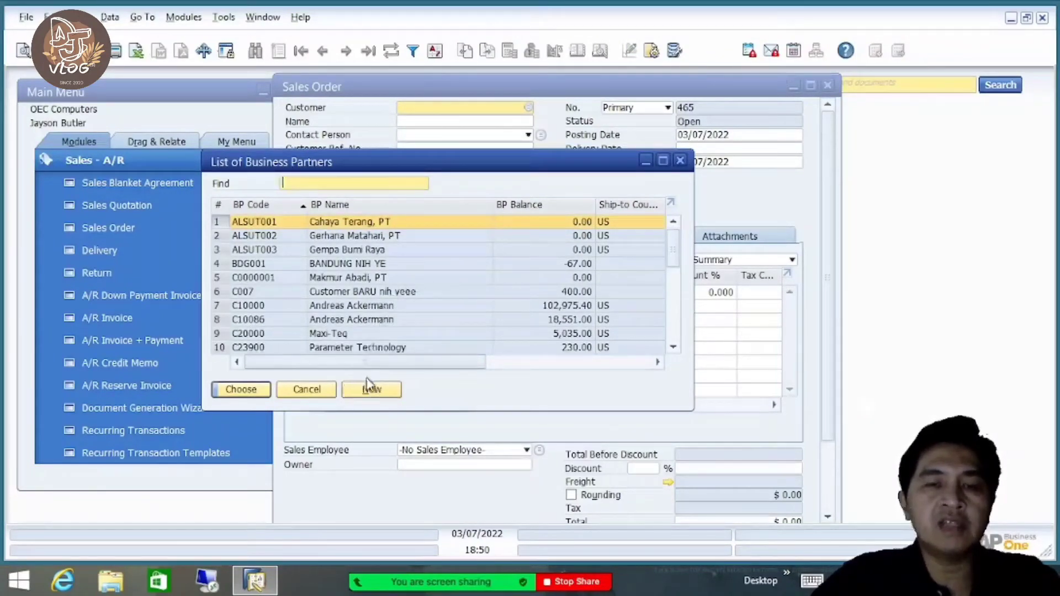
click(384, 389)
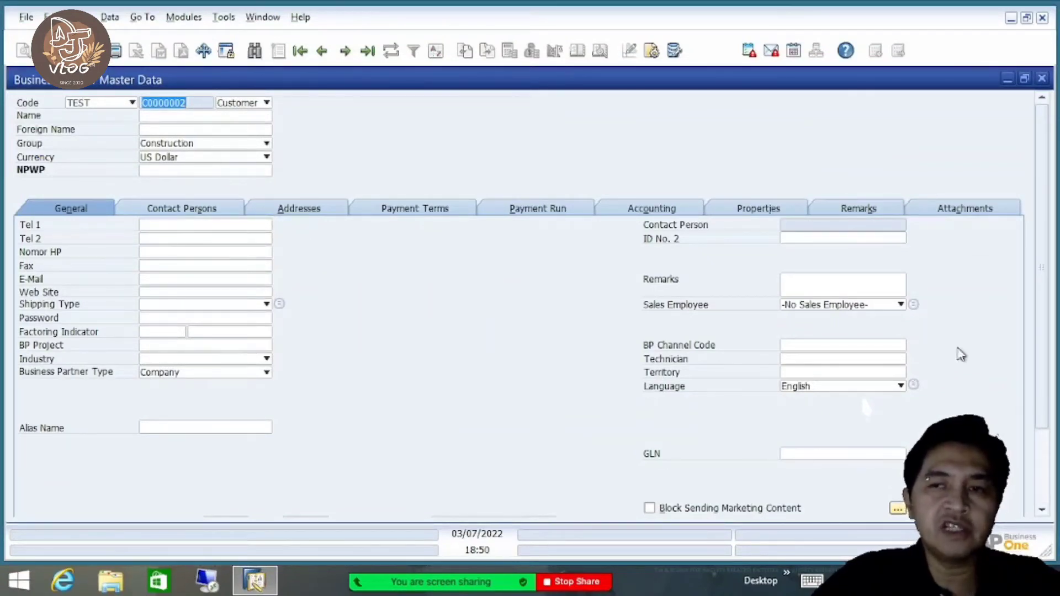
drag(1037, 264, 1037, 97)
click(1042, 78)
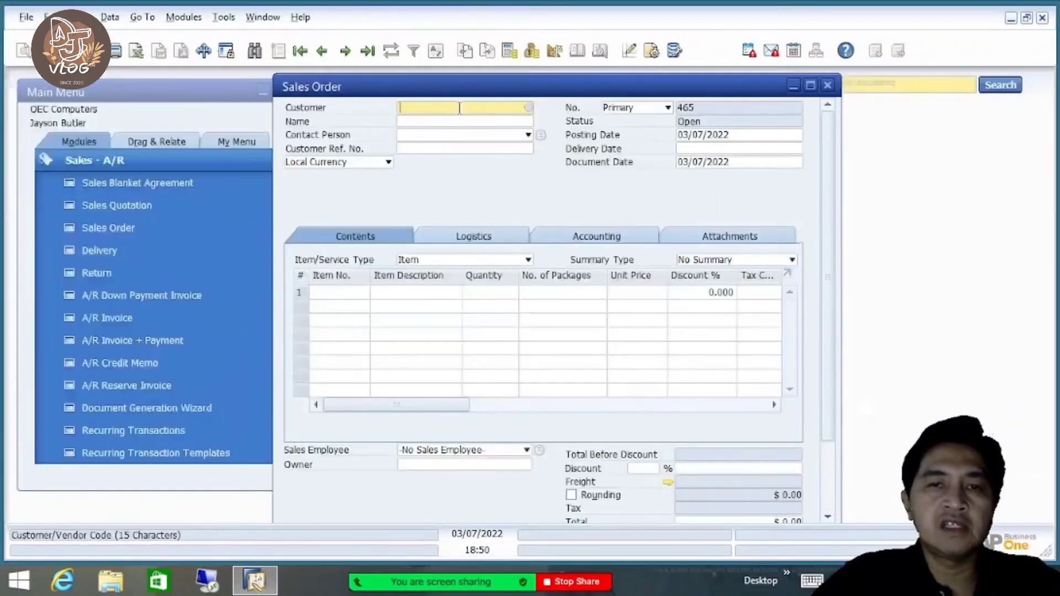
- Search the business partner list for c000 and choose Makmur Abadi, PT as the Sales Order's customer
click(527, 107)
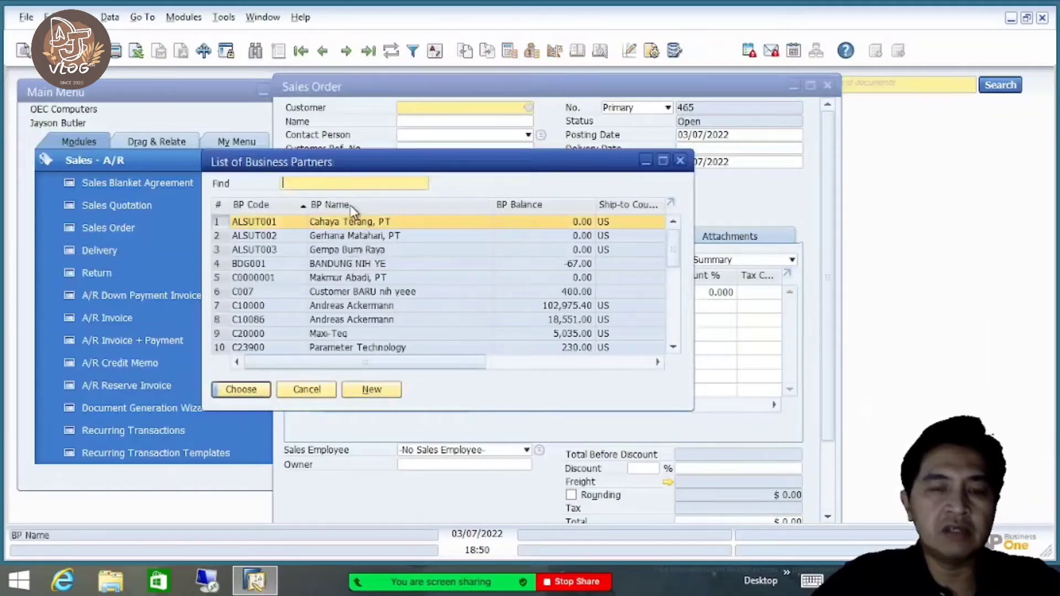
text(c000)
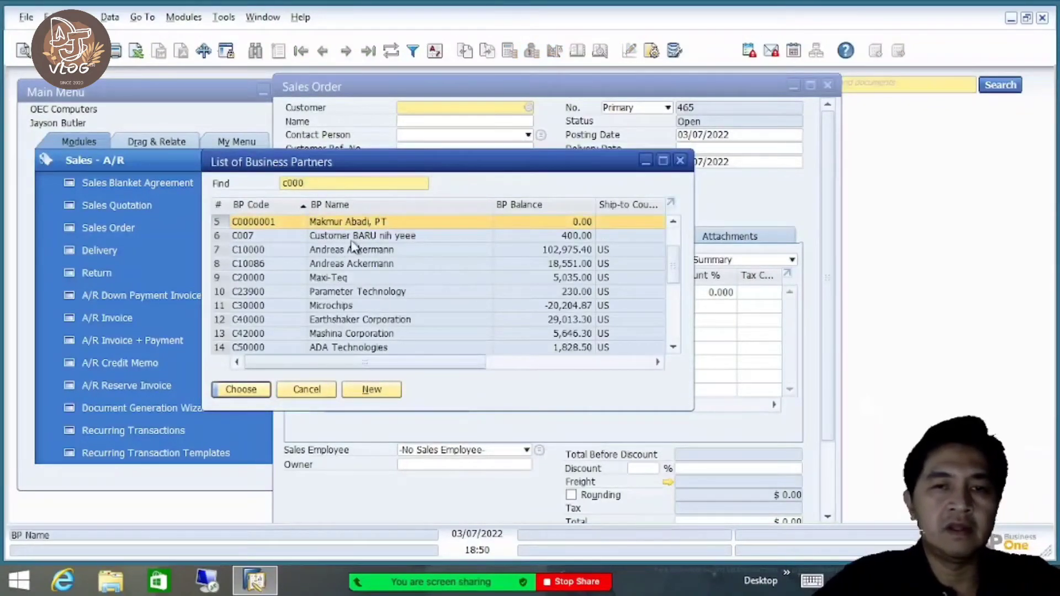
double_click(373, 221)
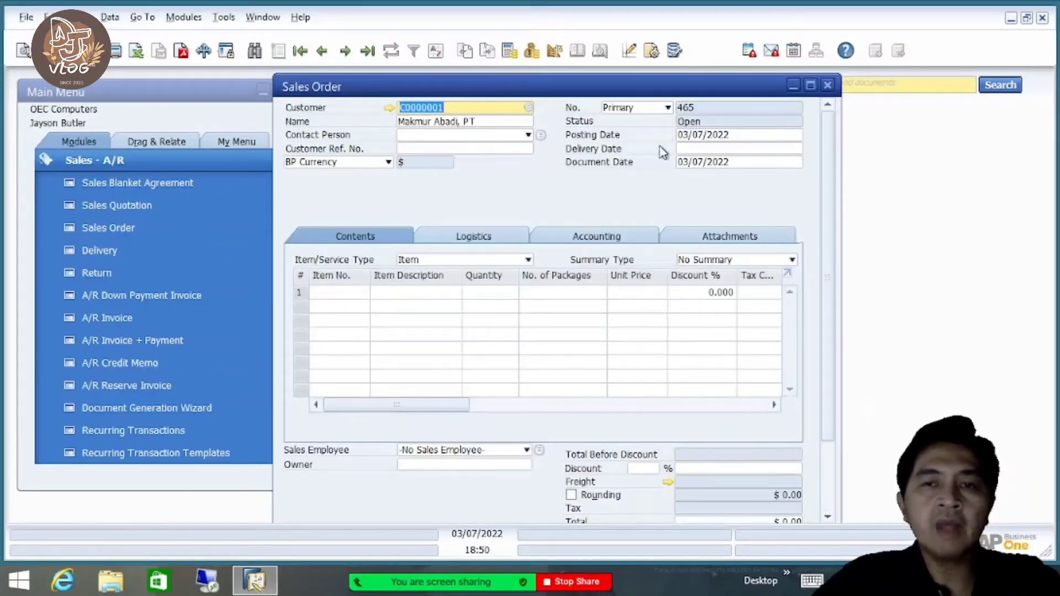
click(726, 135)
click(759, 135)
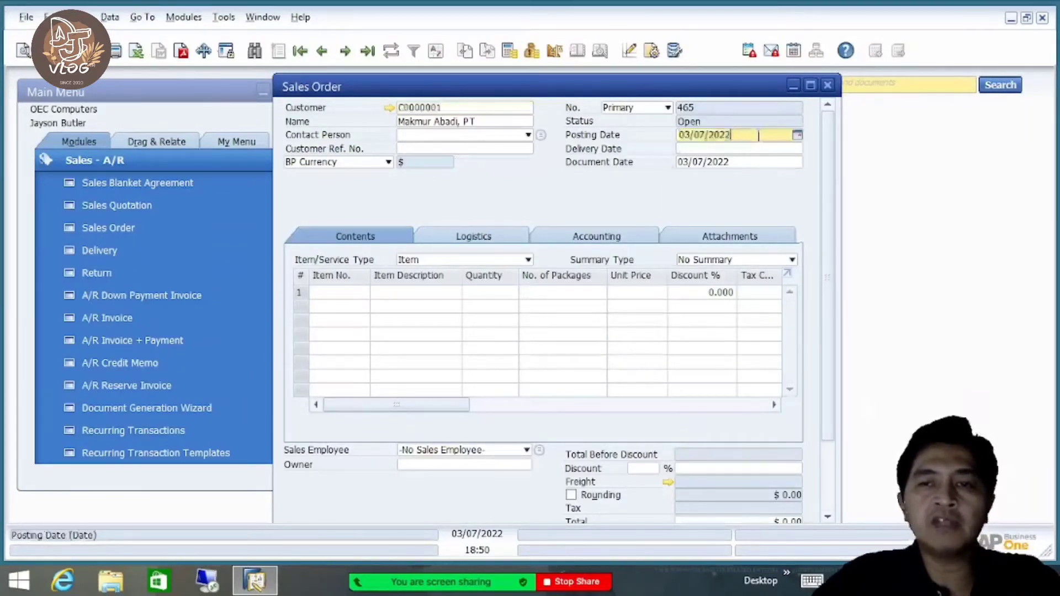
click(798, 136)
click(798, 137)
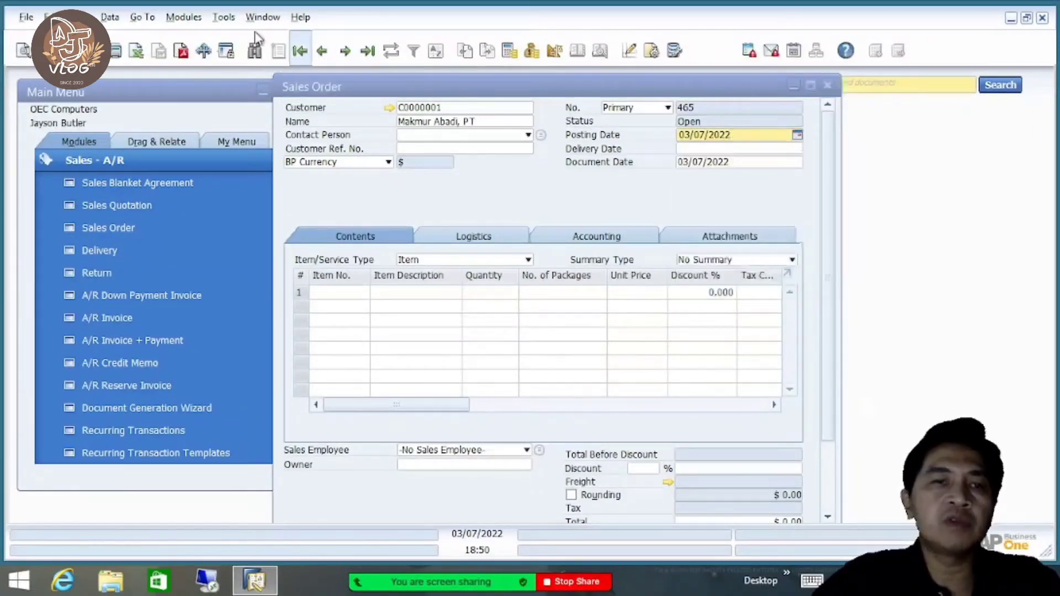
click(78, 17)
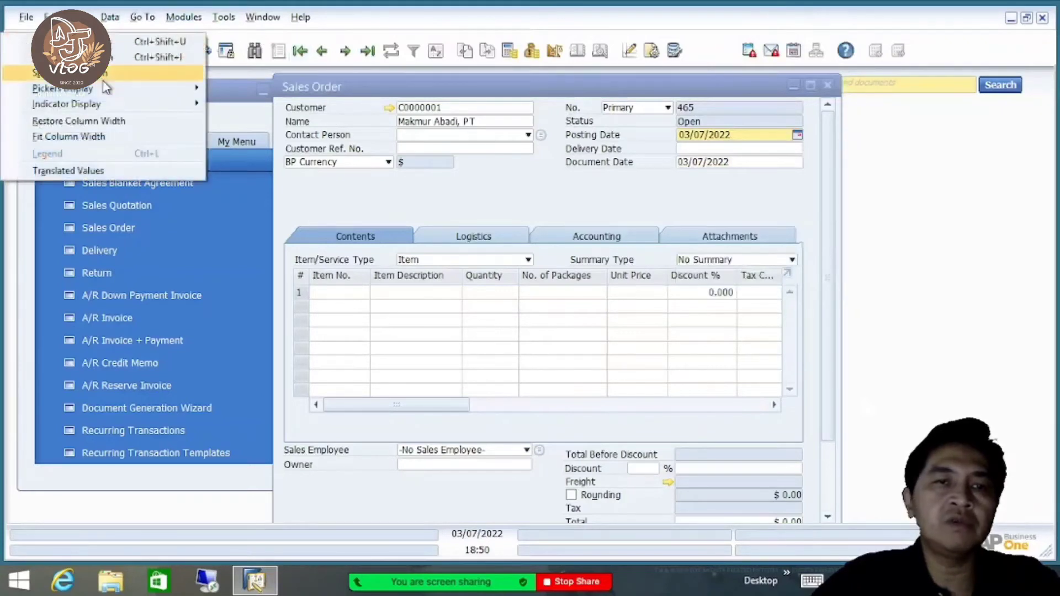
mouse_move(105, 86)
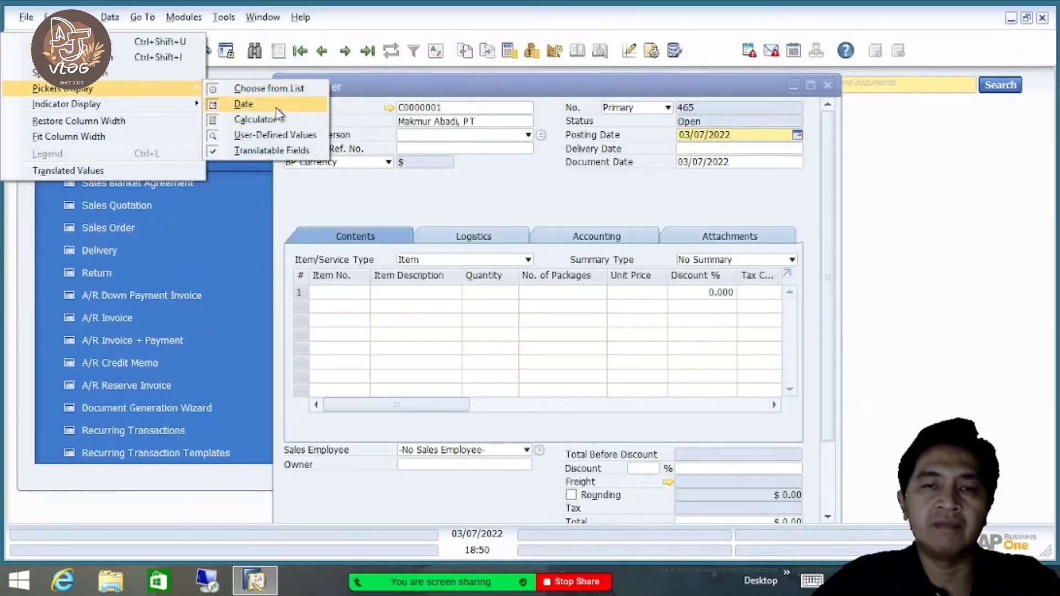
click(273, 105)
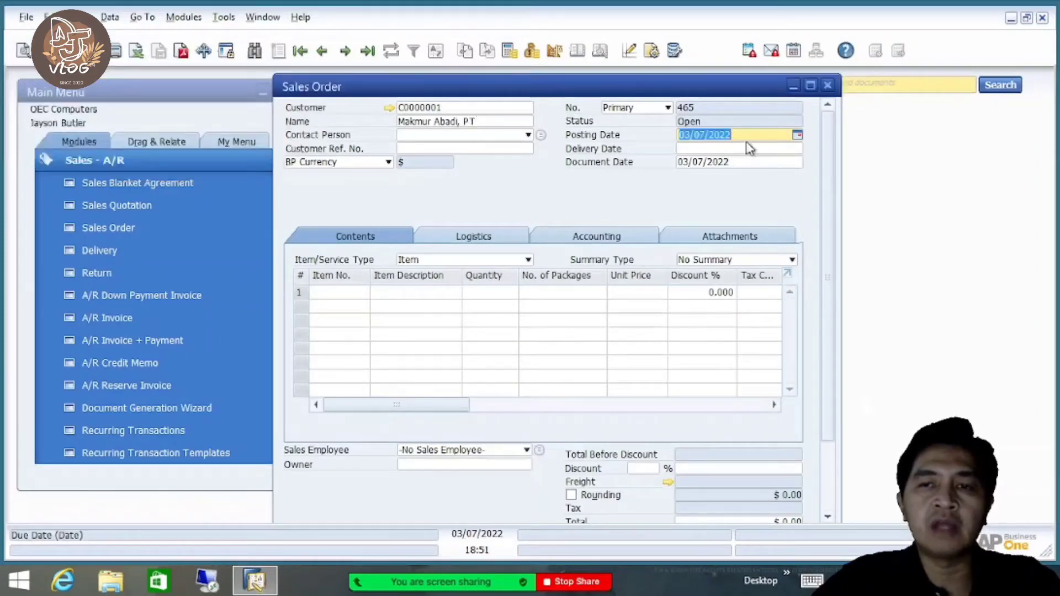
- Display the Posting Date calendar, look at its month and year selectors, and close it without picking a date
click(798, 135)
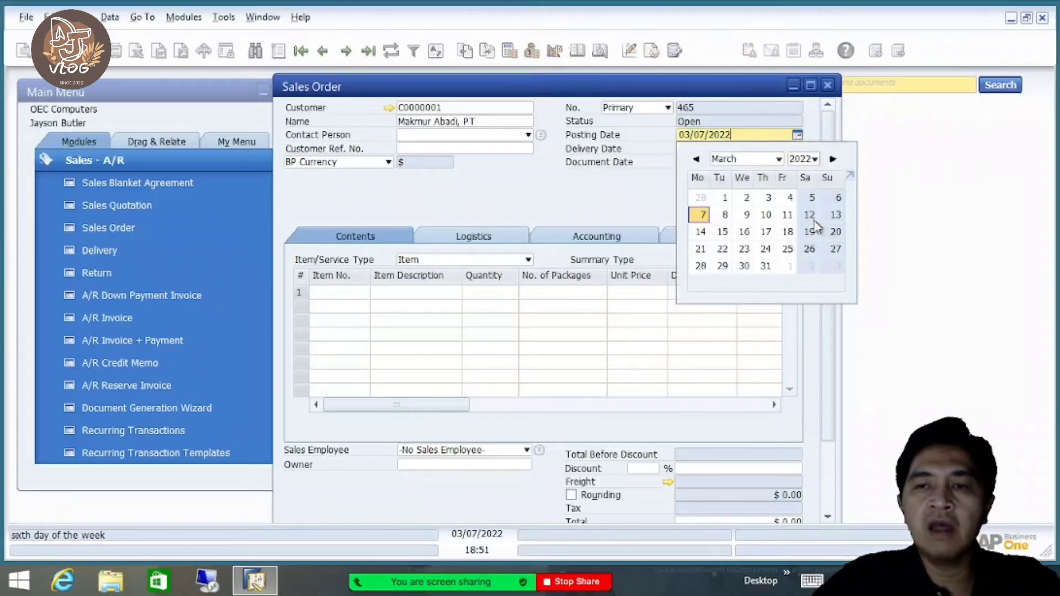
click(779, 159)
click(779, 159)
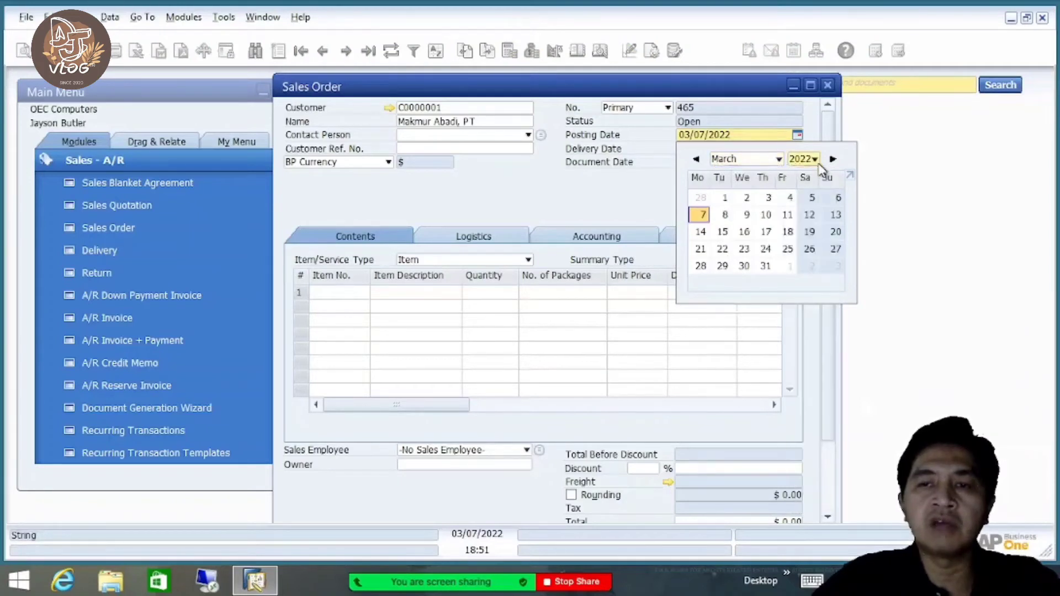
click(632, 188)
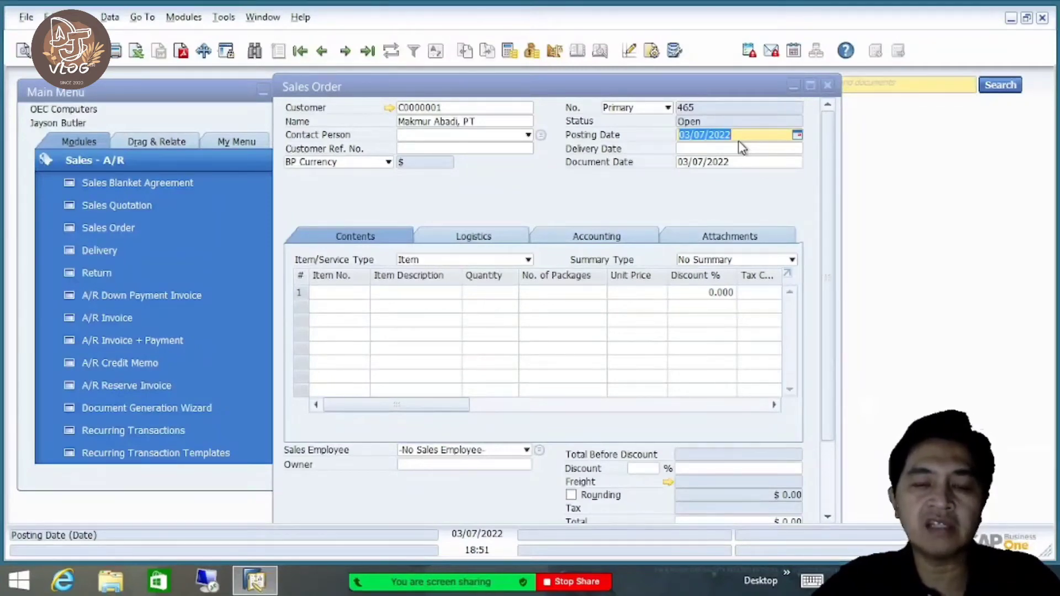
- Fill the Posting Date with the current date using the shorthand entry d, and return to that field
text(d)
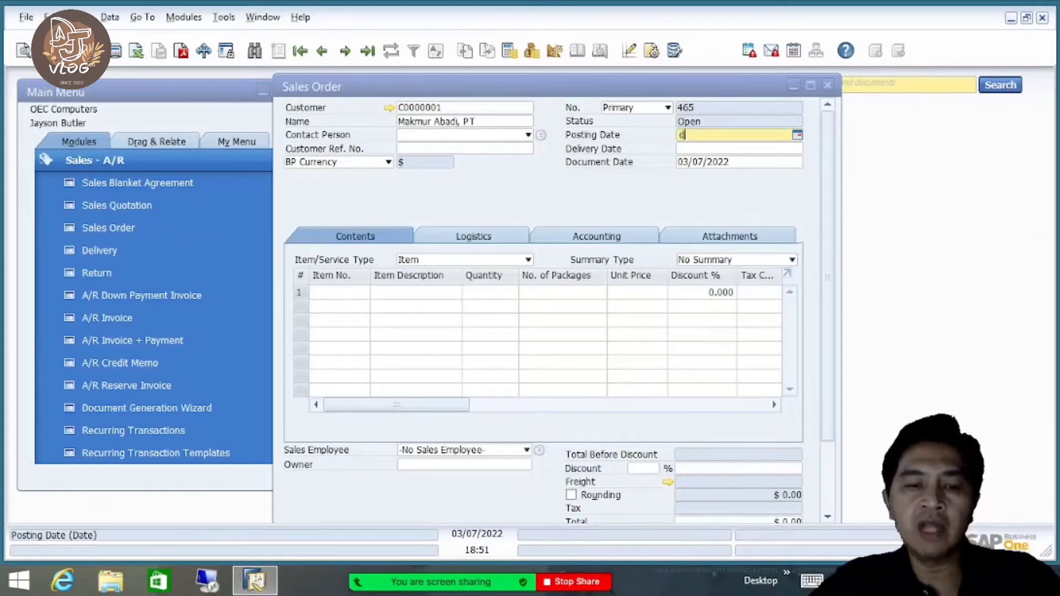
click(740, 148)
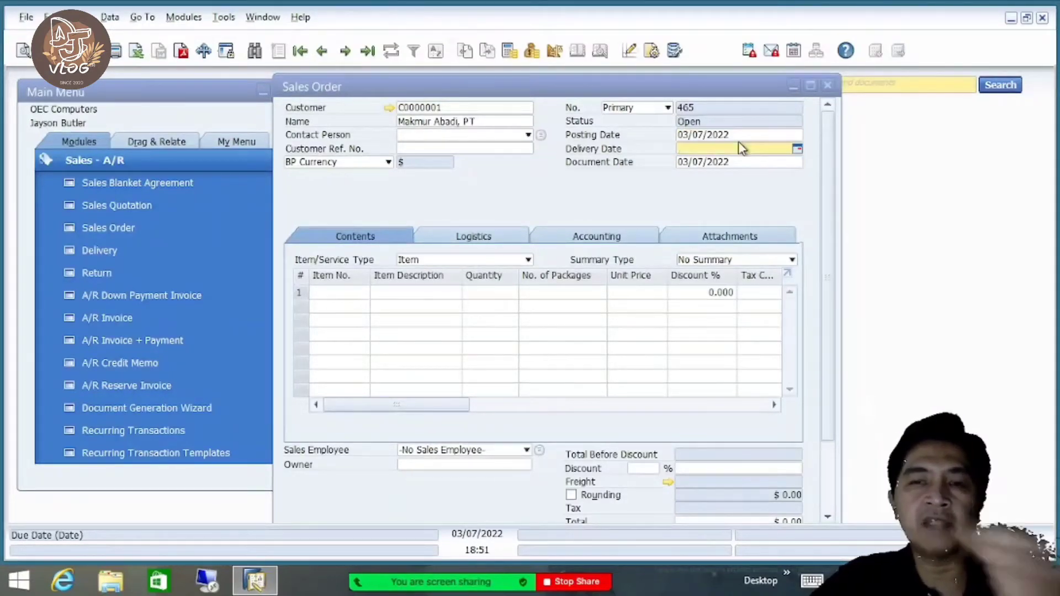
click(717, 135)
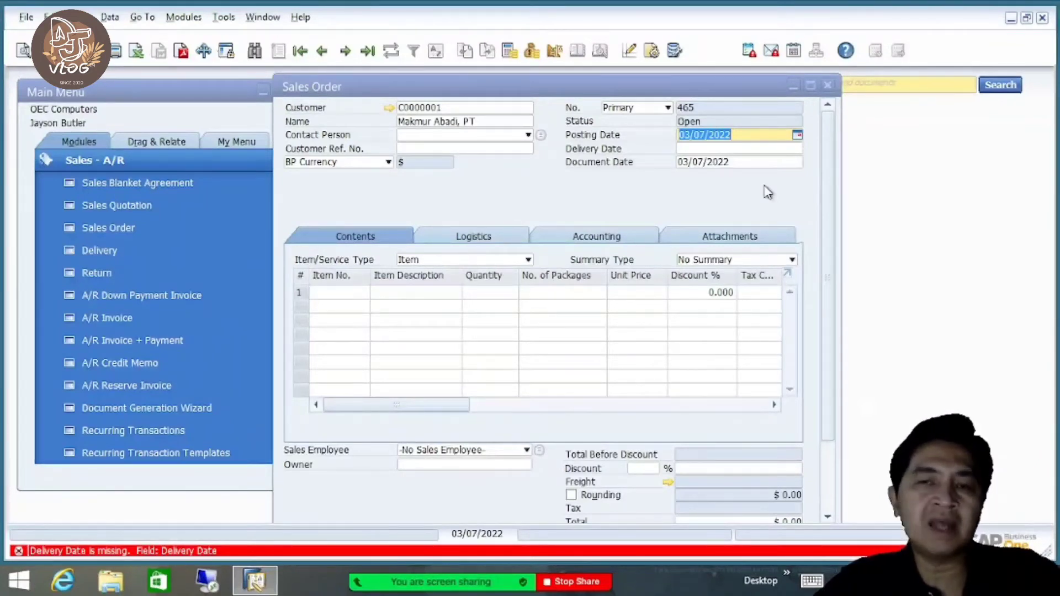
- Clear the Posting Date completely and enter the shorthand d to set it to the current date, 03/07/2022
click(750, 139)
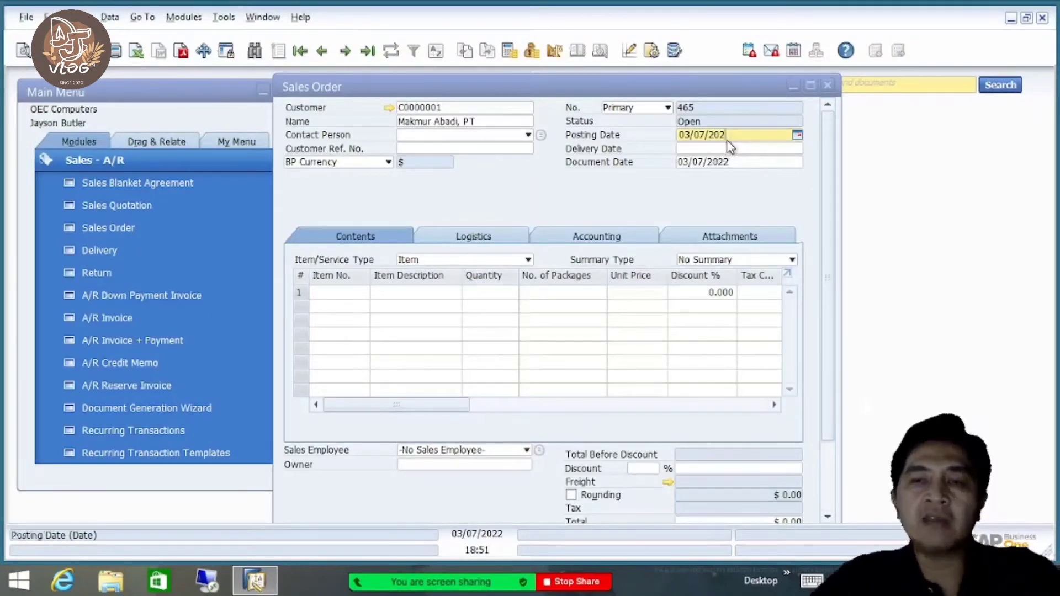
key(BackSpace)
key(BackSpace)
key(BackSpace)
key(BackSpace)
key(BackSpace)
key(BackSpace)
key(BackSpace)
key(BackSpace)
key(BackSpace)
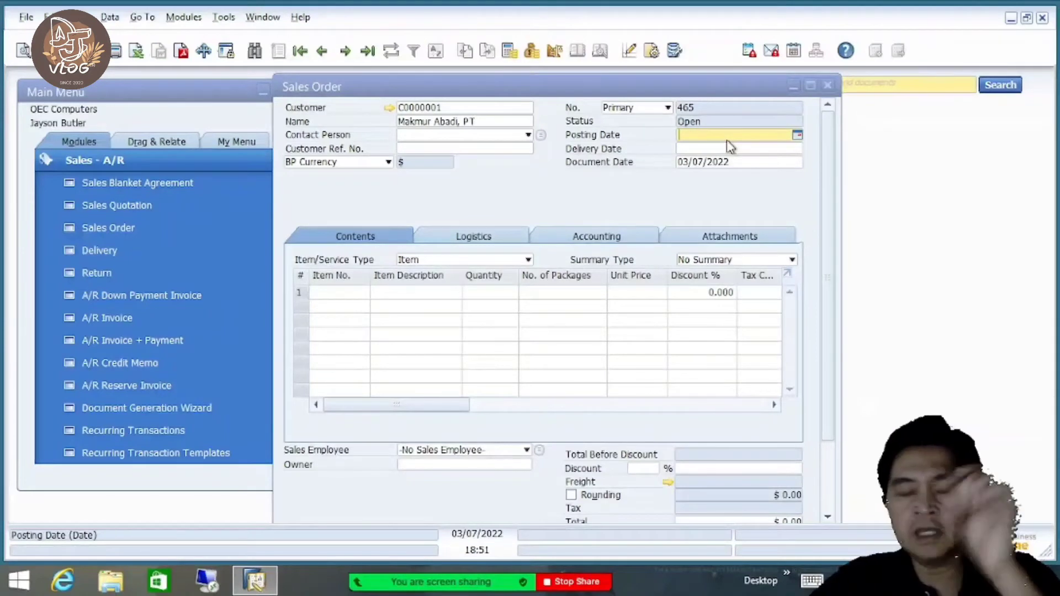
text(3)
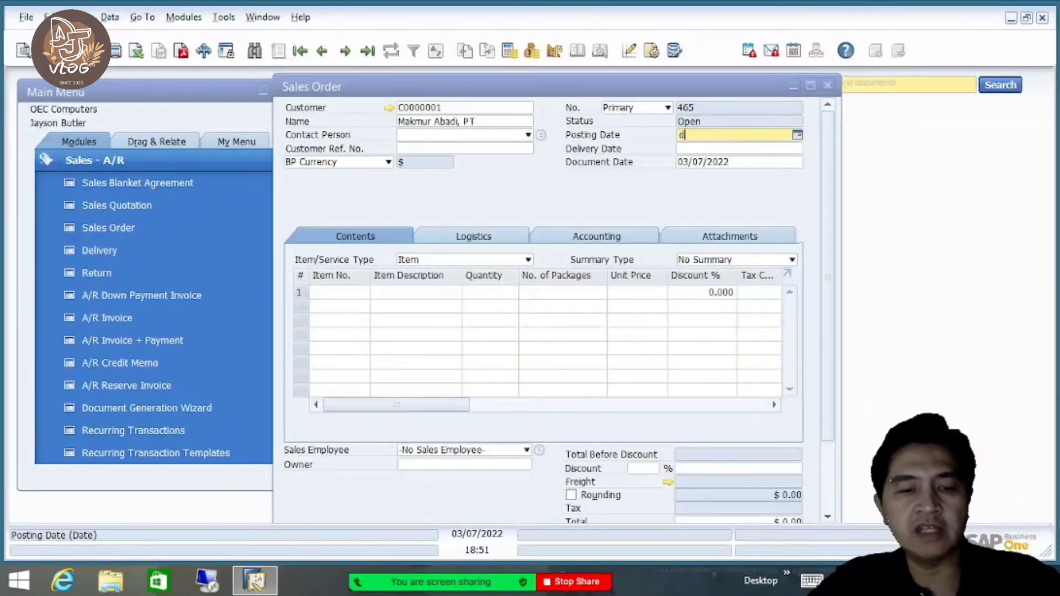
key(Tab)
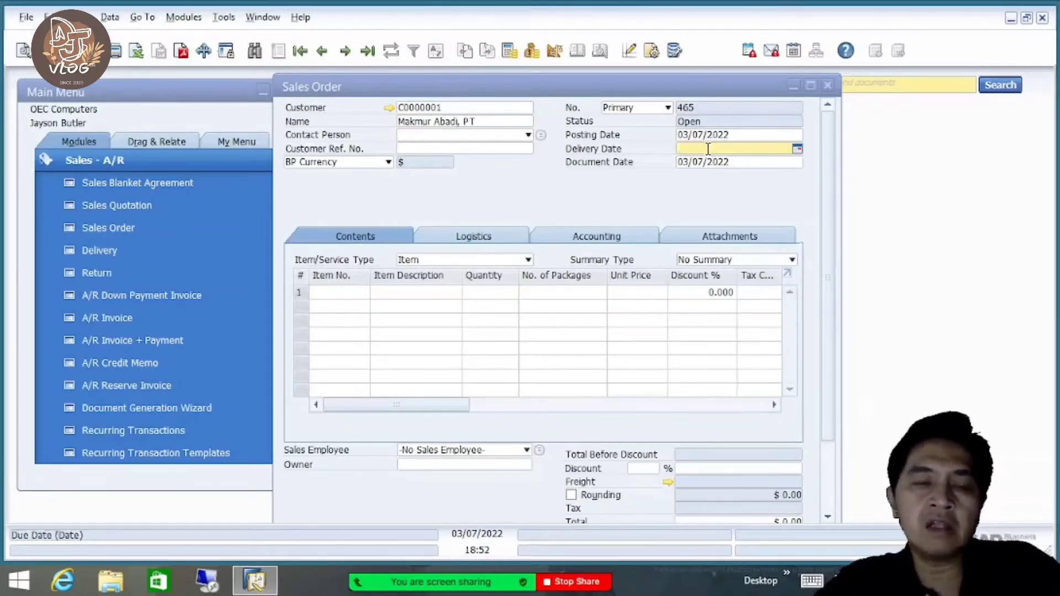
- Enter only the day number 10 as the Delivery Date to set it to 03/10/2022
text(10)
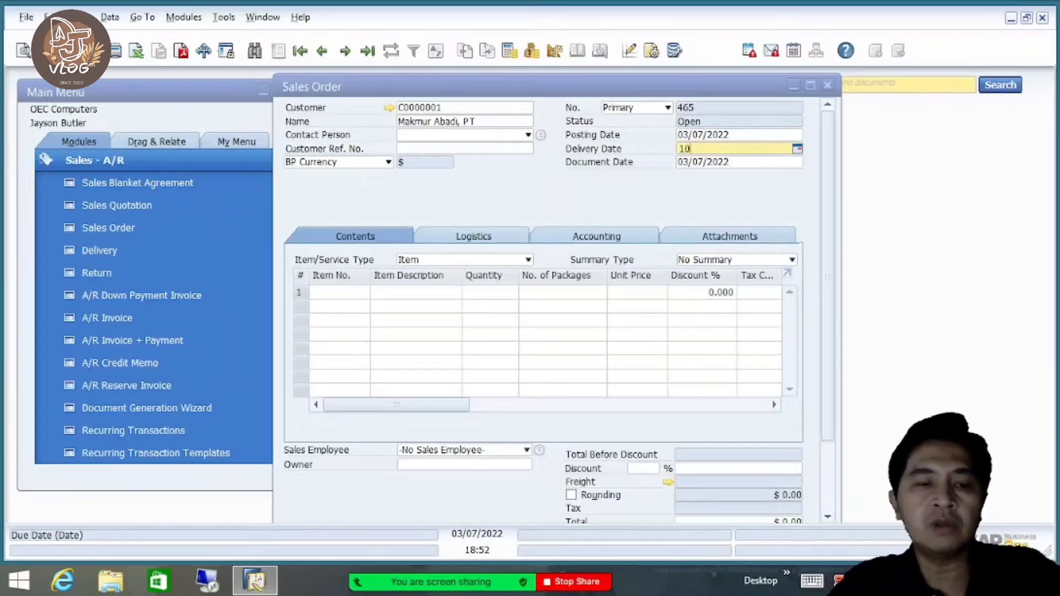
key(Tab)
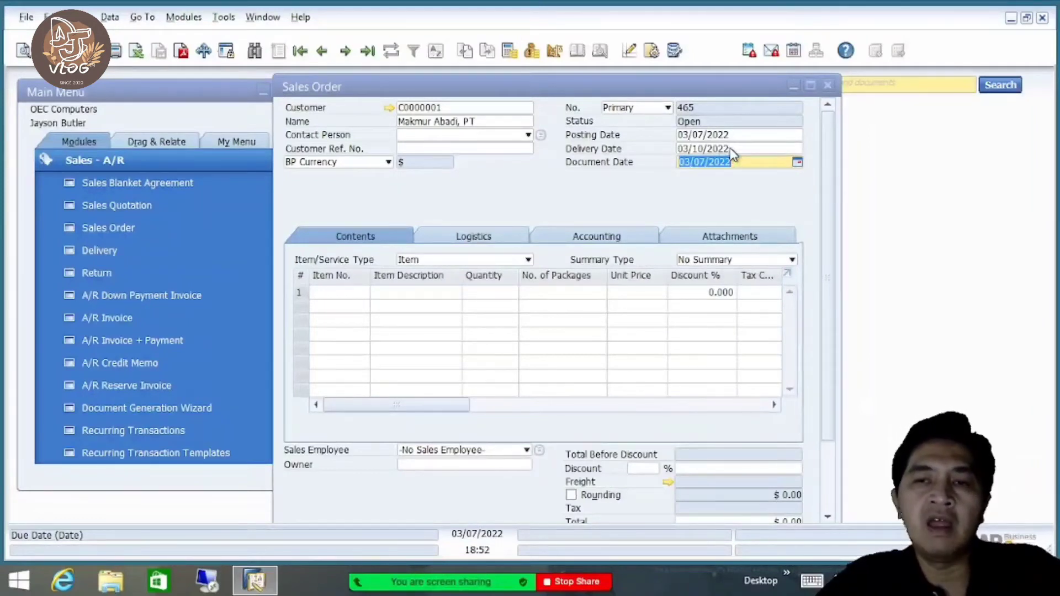
- Set the Delivery Date to 04/01/2022 by entering only the month and day, 04/01
click(732, 149)
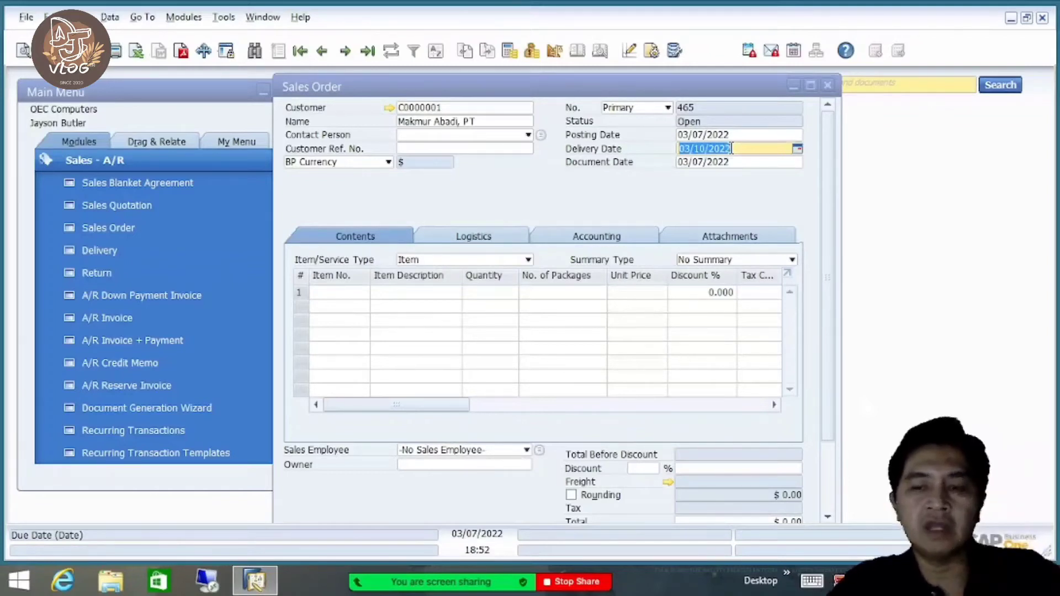
text(04)
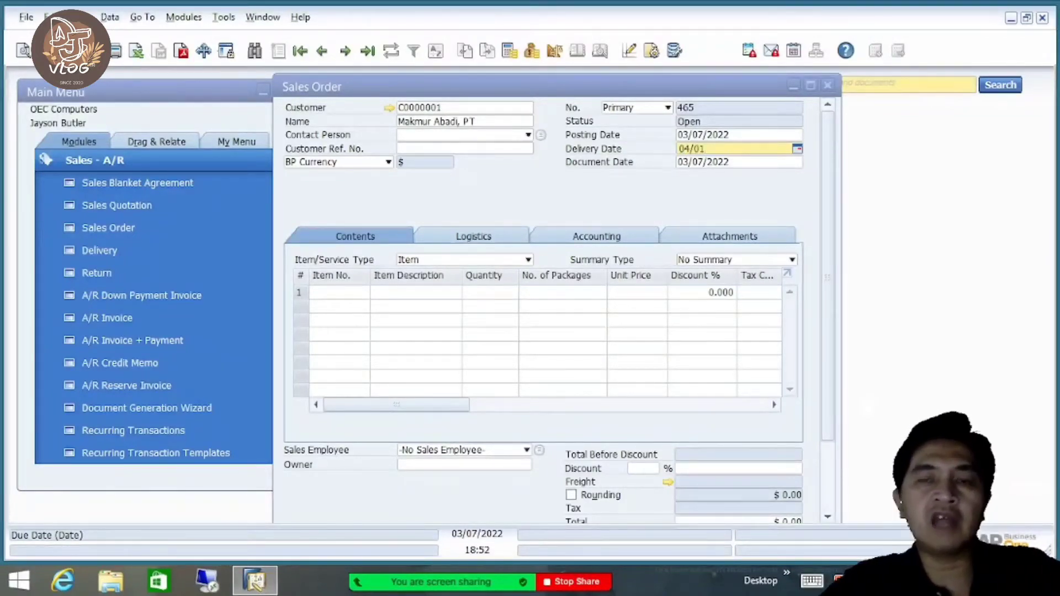
text(/01)
key(Tab)
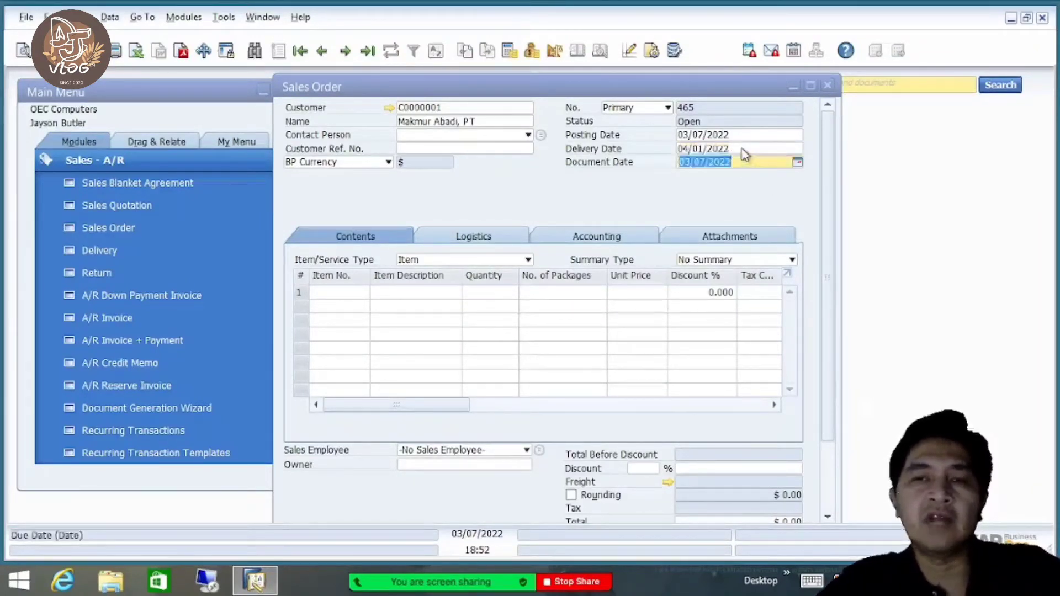
click(743, 149)
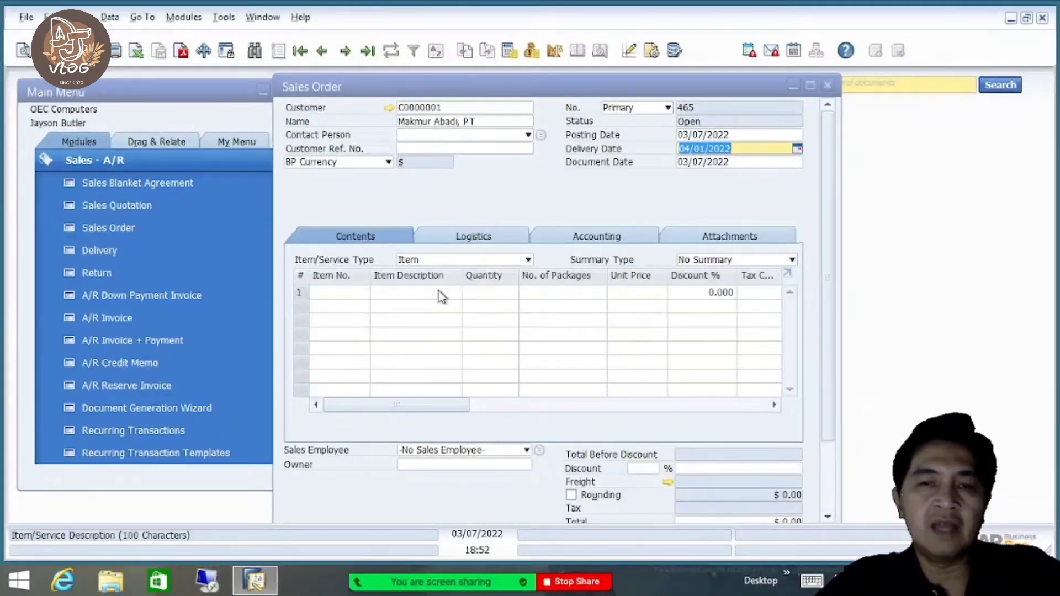
- Check the Contact Person choices in the Sales Order header without selecting one
click(327, 292)
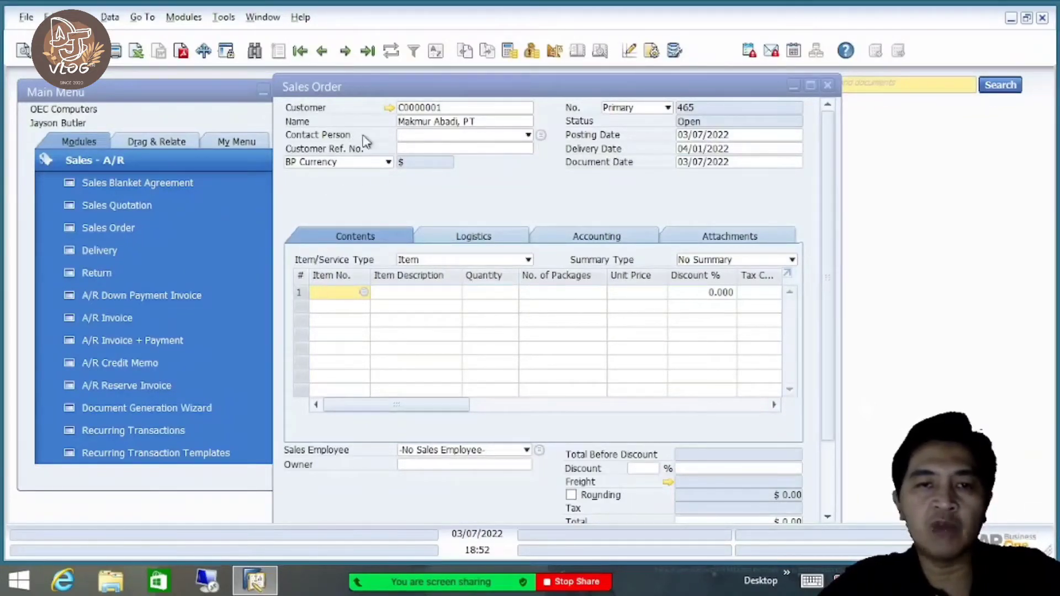
click(529, 135)
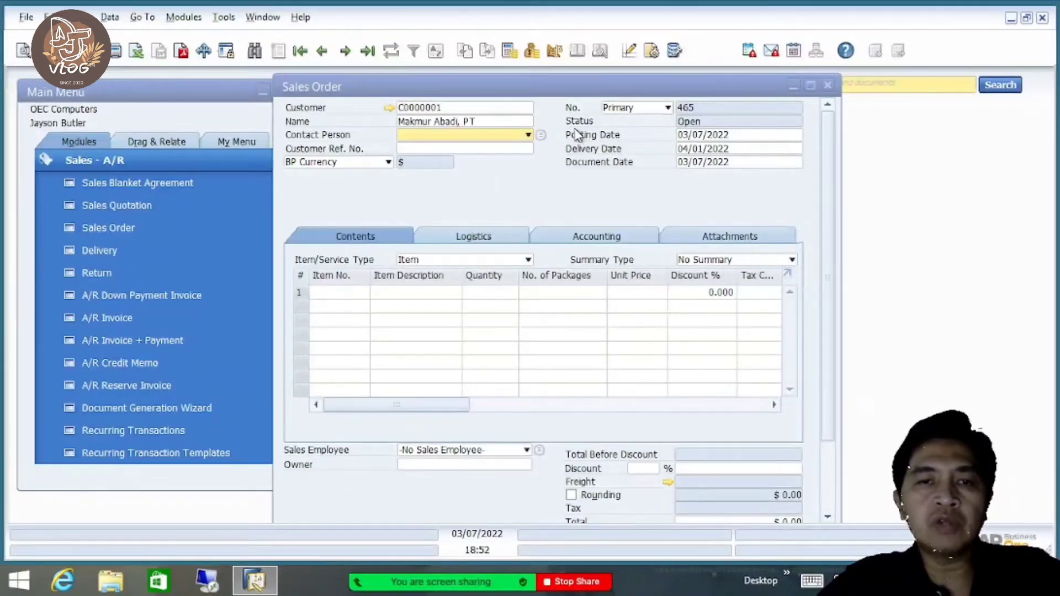
click(641, 87)
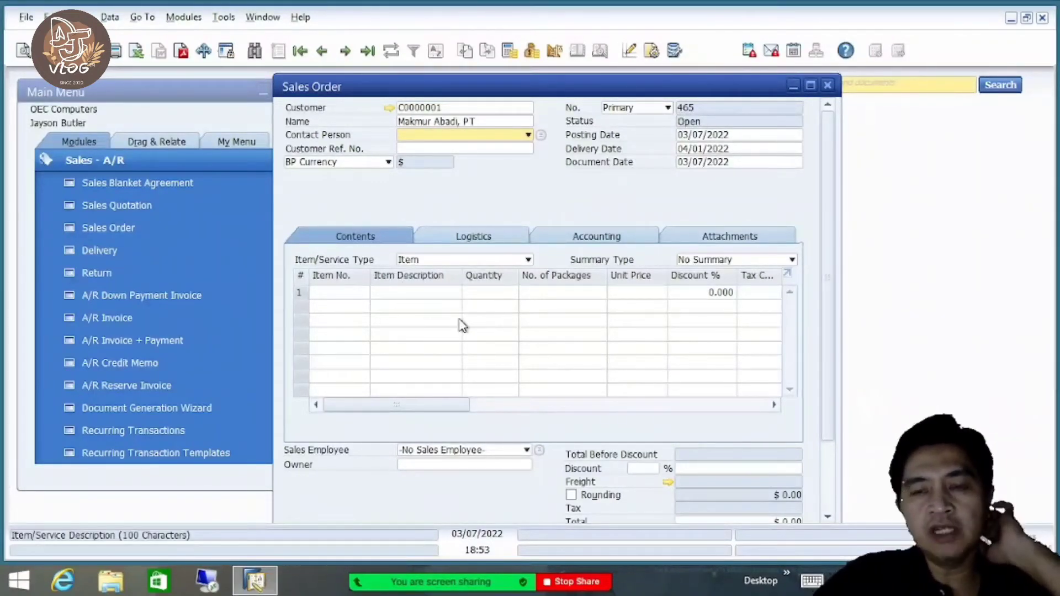
- Look at the Pickers Display options for the first row's Item No. field and return to that field unchanged
click(328, 289)
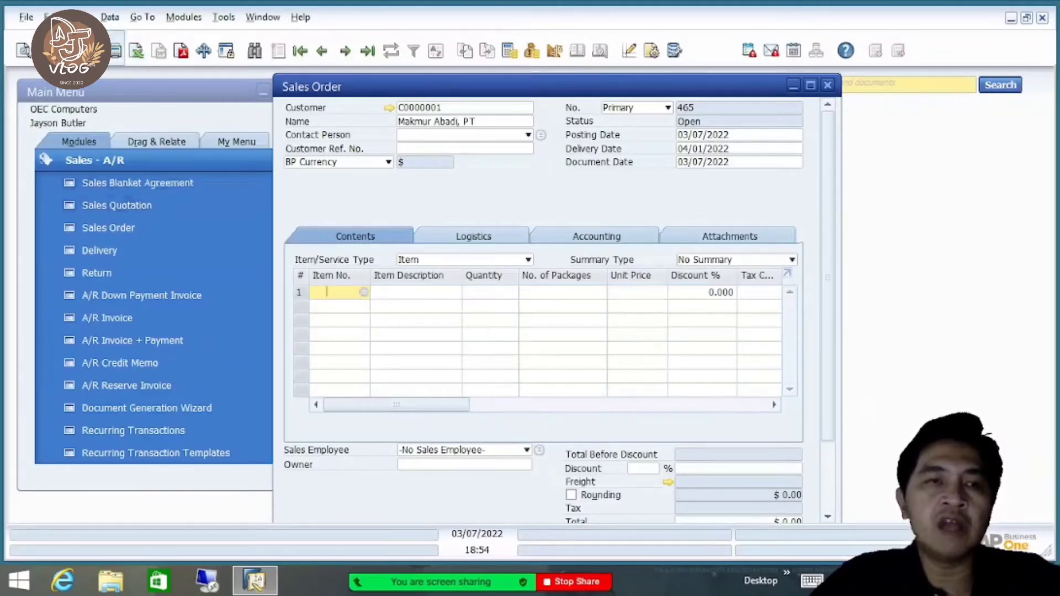
click(79, 18)
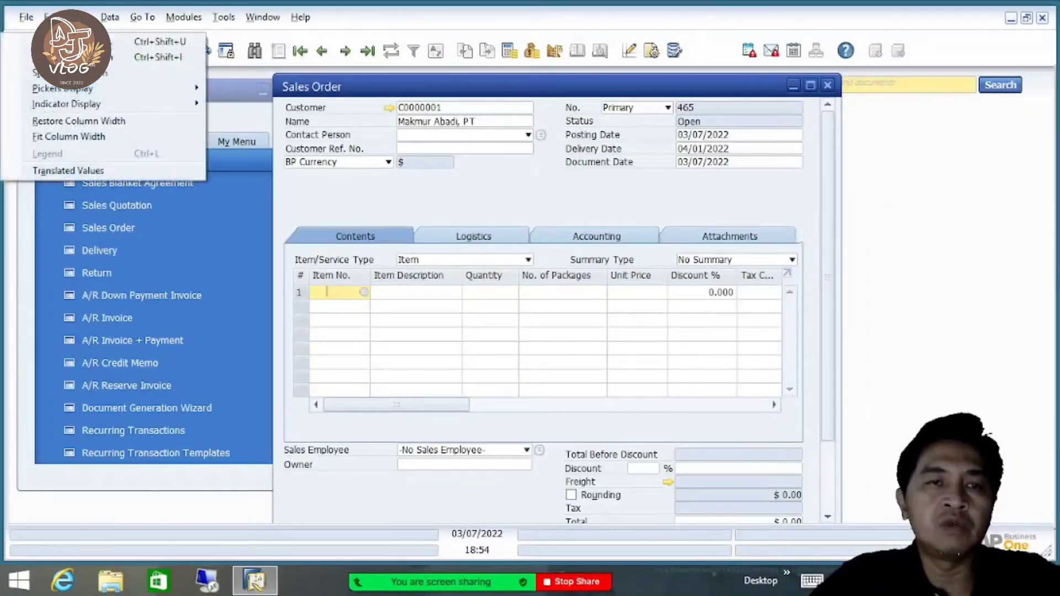
mouse_move(117, 90)
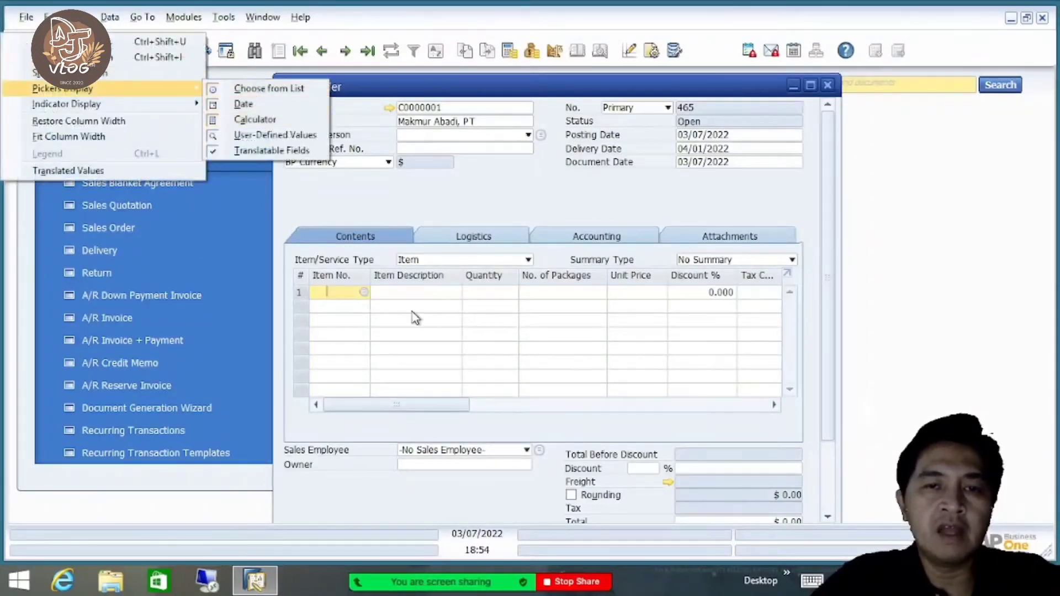
click(337, 294)
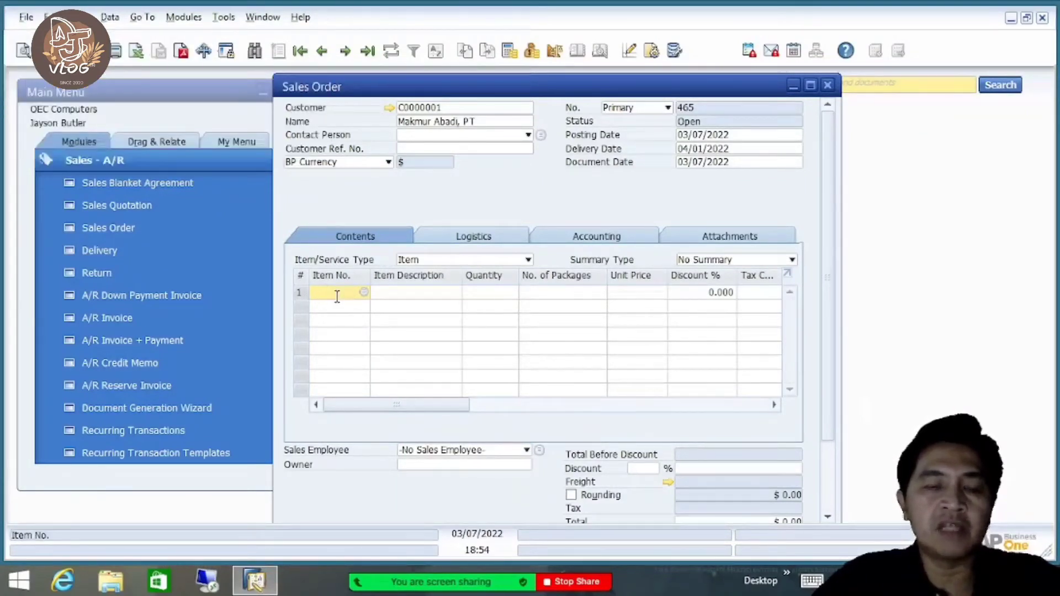
- Open the item selection list from the first row's empty Item No. field and cancel it without choosing an item
key(Tab)
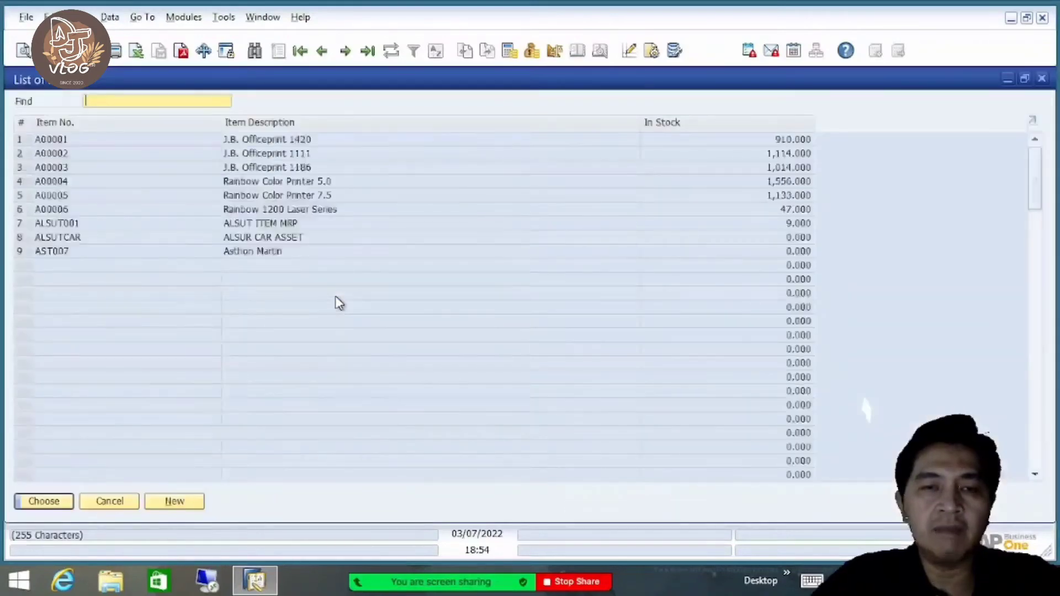
click(120, 502)
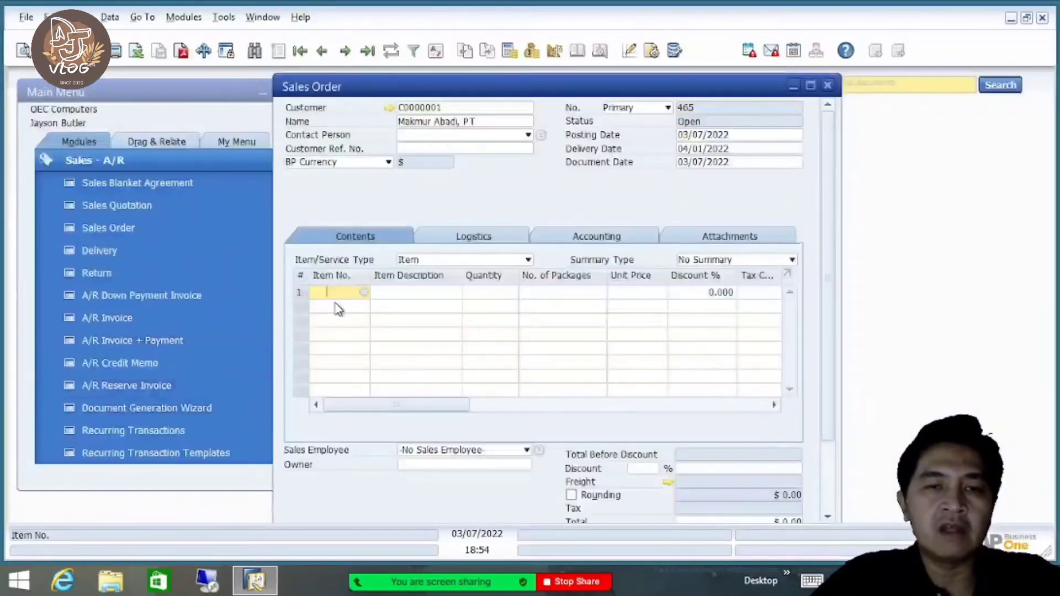
- Reopen the item list for the first row's Item No., browse it from start to end, and find items beginning with "b"
click(364, 293)
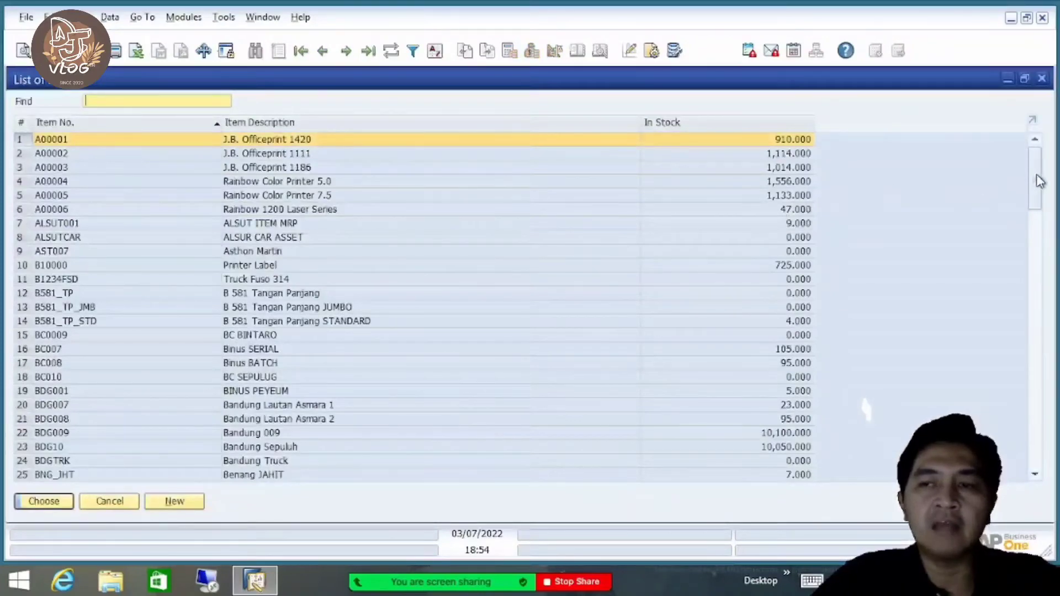
drag(1035, 179, 1051, 158)
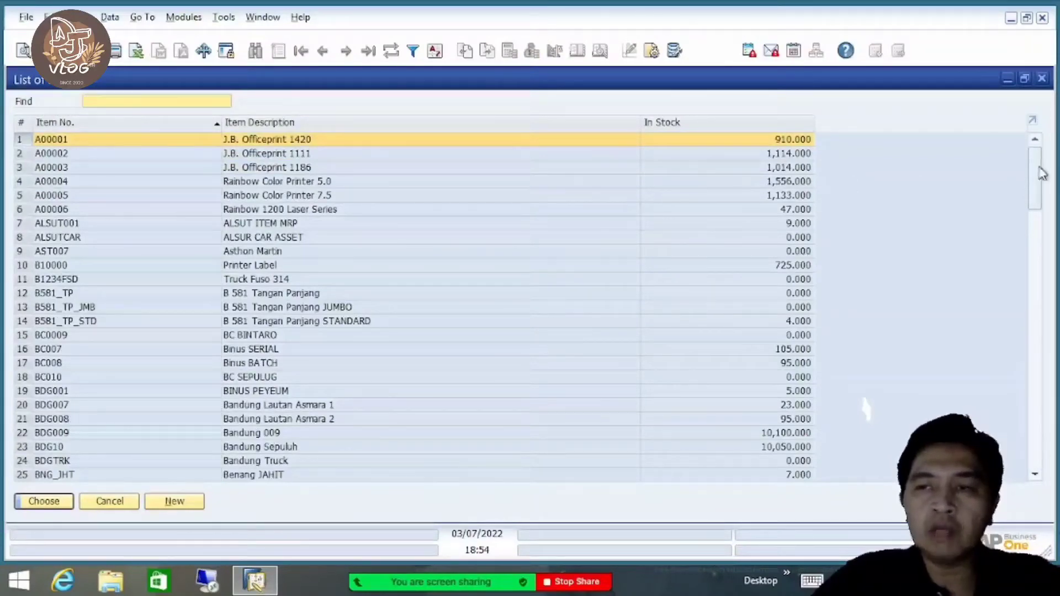
drag(1040, 174, 1023, 490)
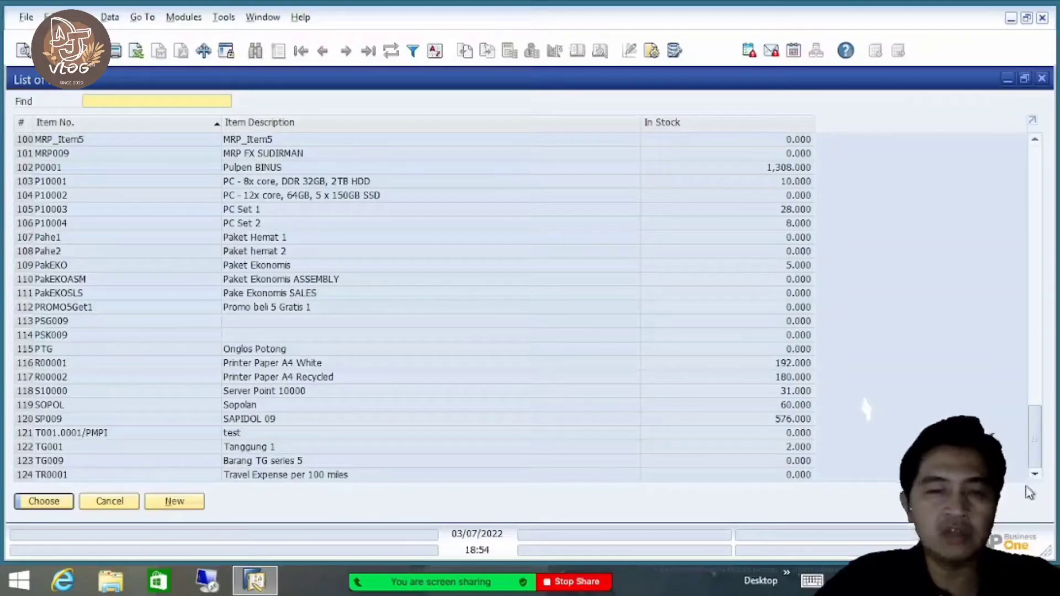
drag(1030, 493, 1043, 144)
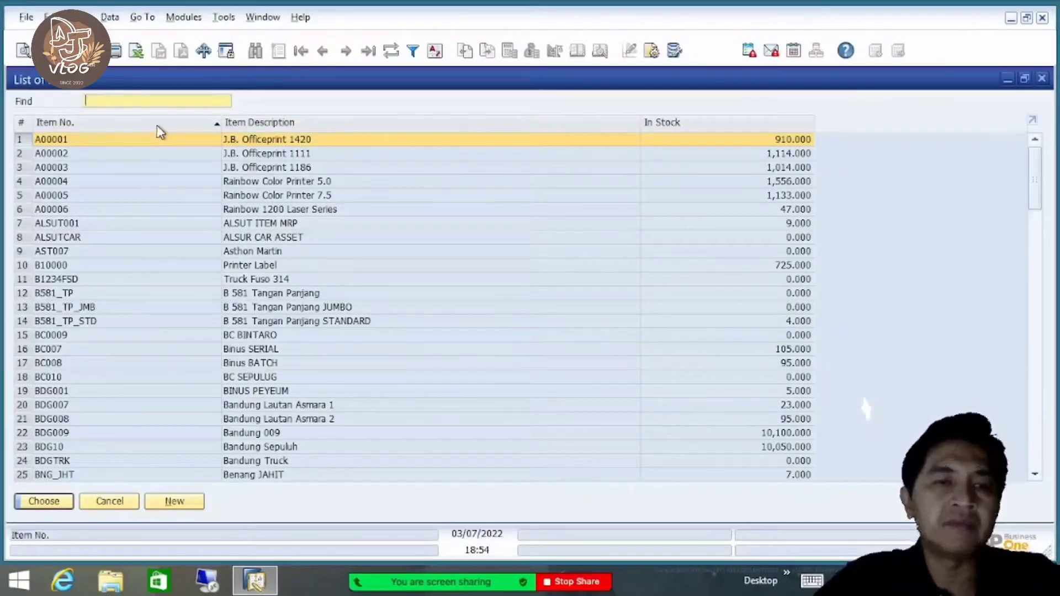
text(b)
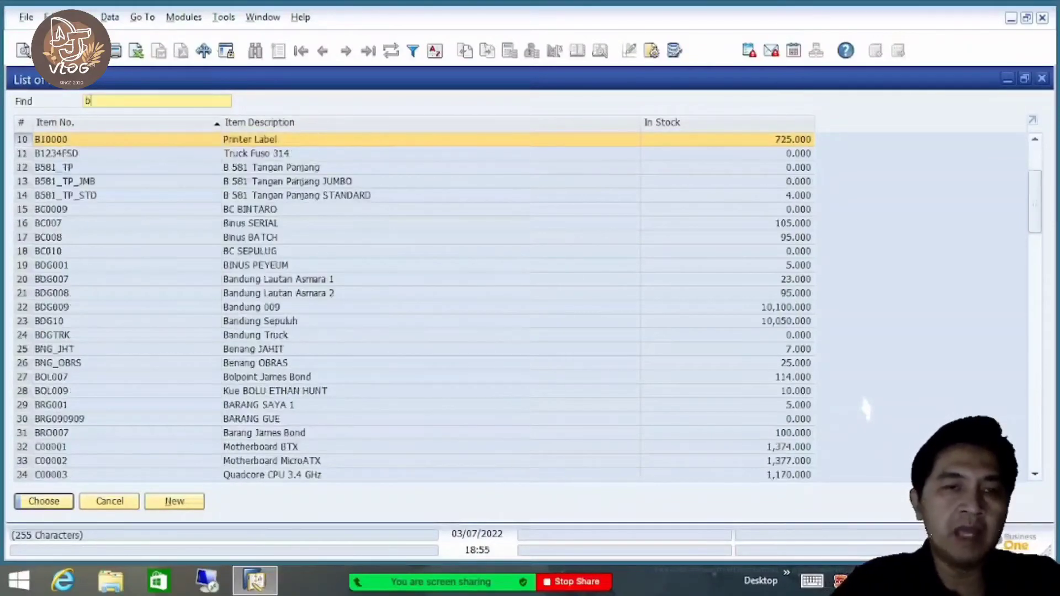
- Search the item list by item number for c and c000, and clear the search
key(BackSpace)
text(c)
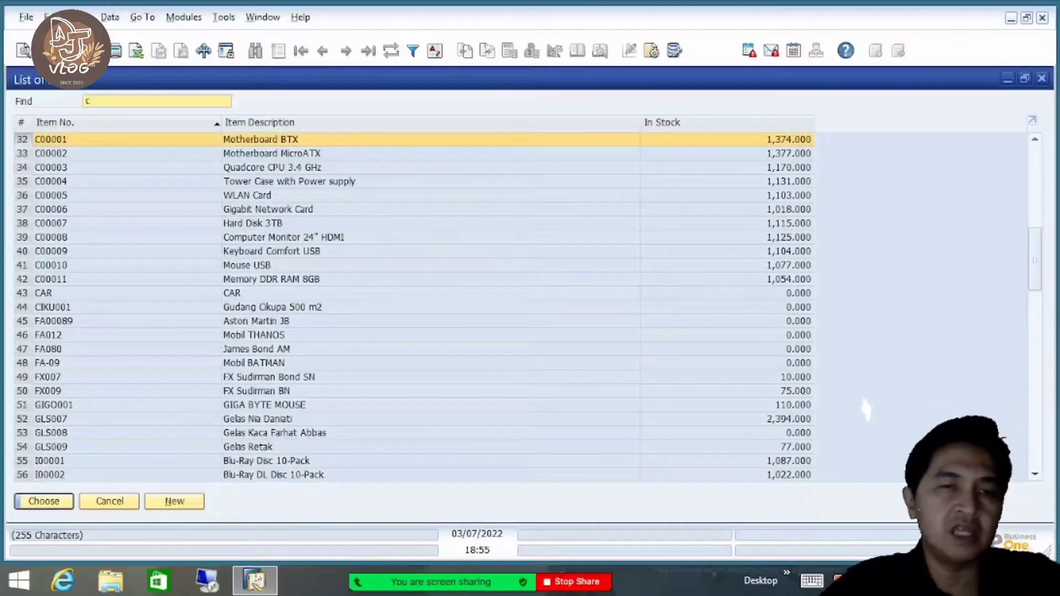
text(000)
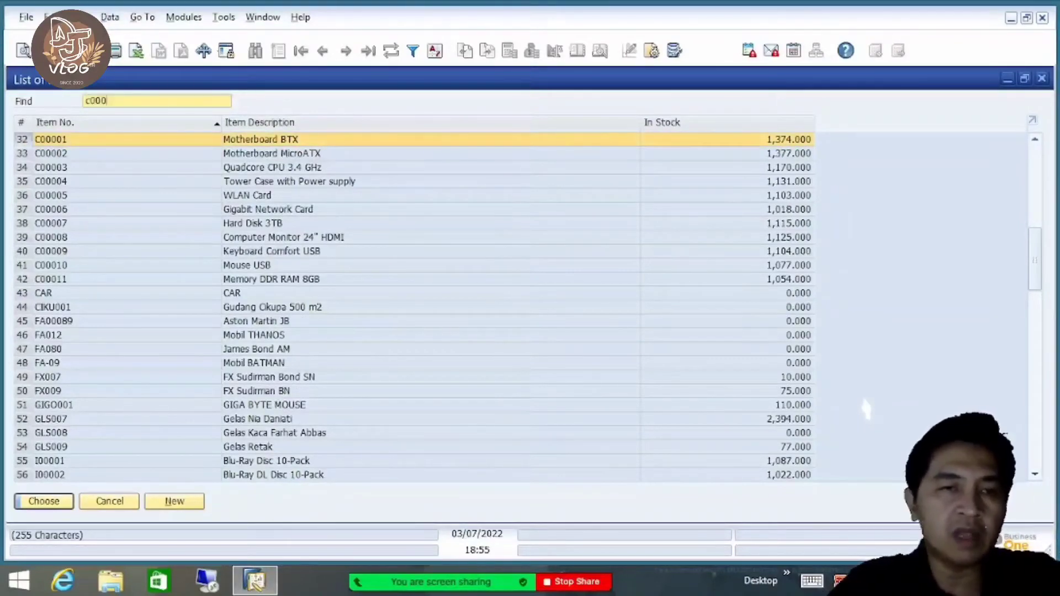
key(BackSpace)
key(BackSpace)
key(BackSpace)
key(BackSpace)
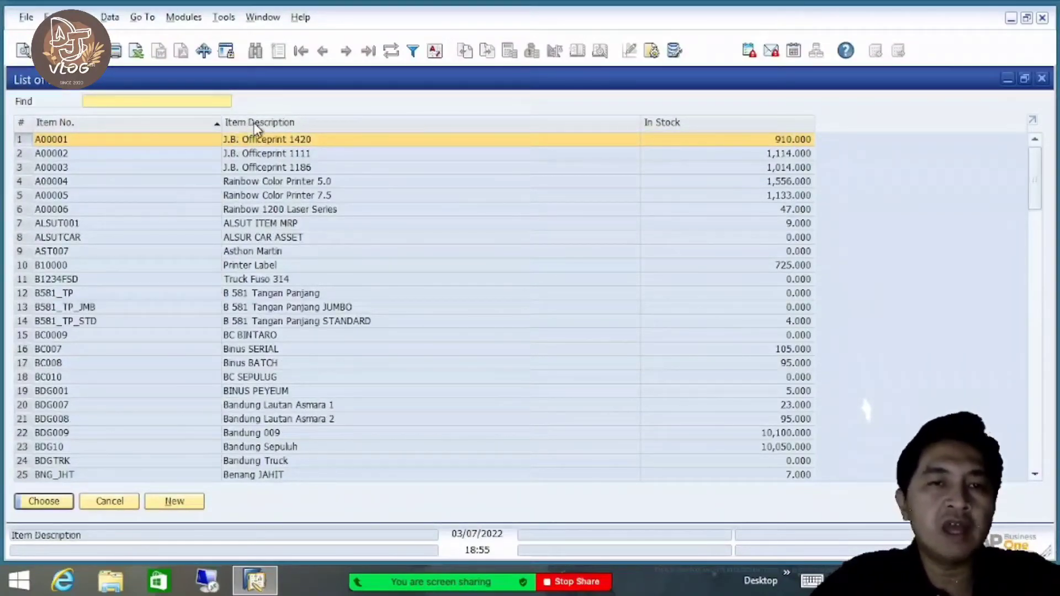
- Search the item list by description for p and c, and choose item BDG008 for the order's first line
double_click(326, 125)
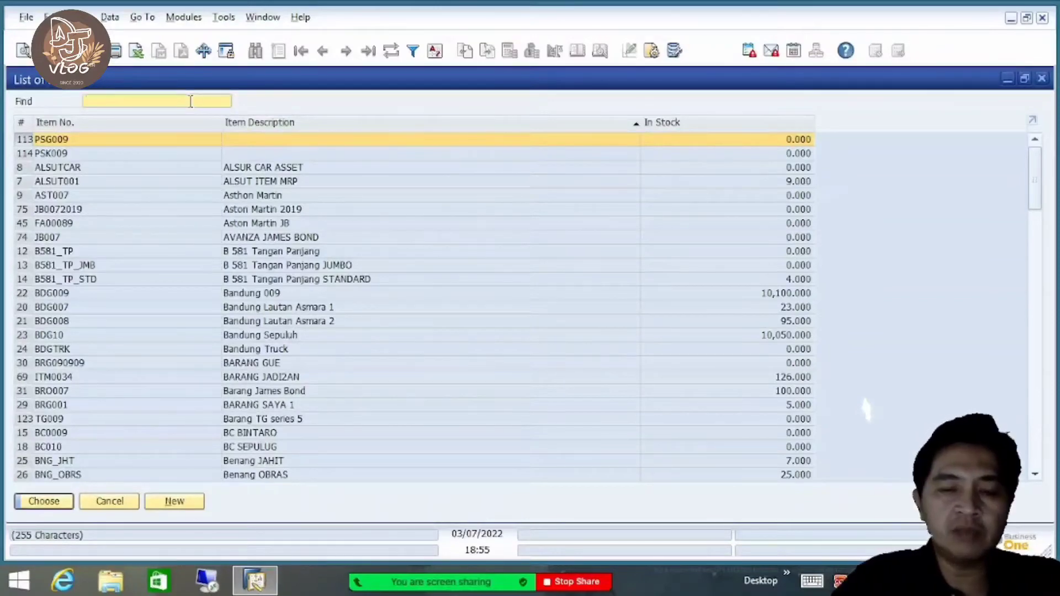
text(p)
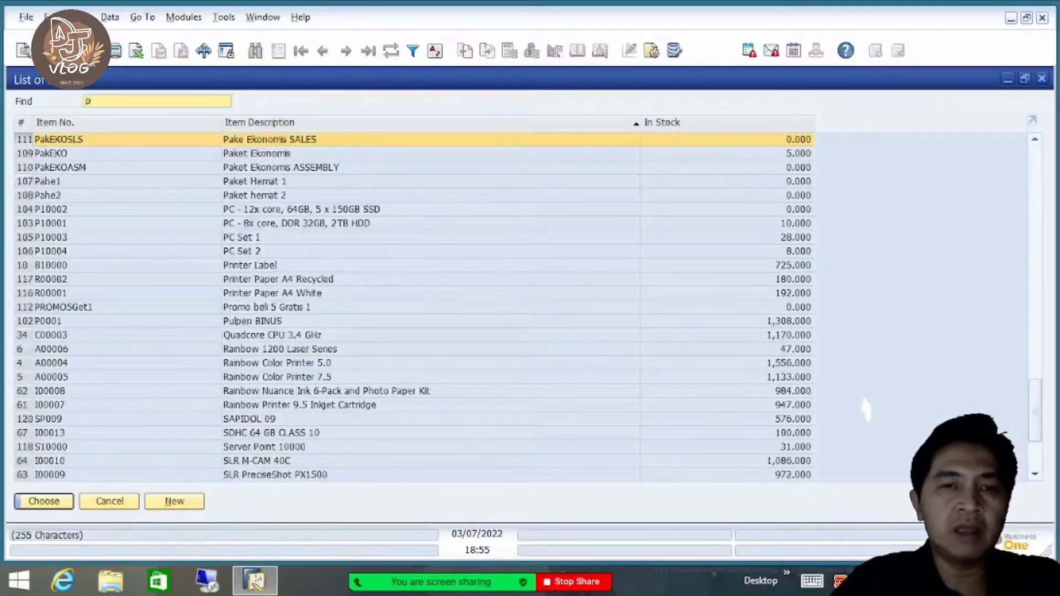
key(BackSpace)
text(c)
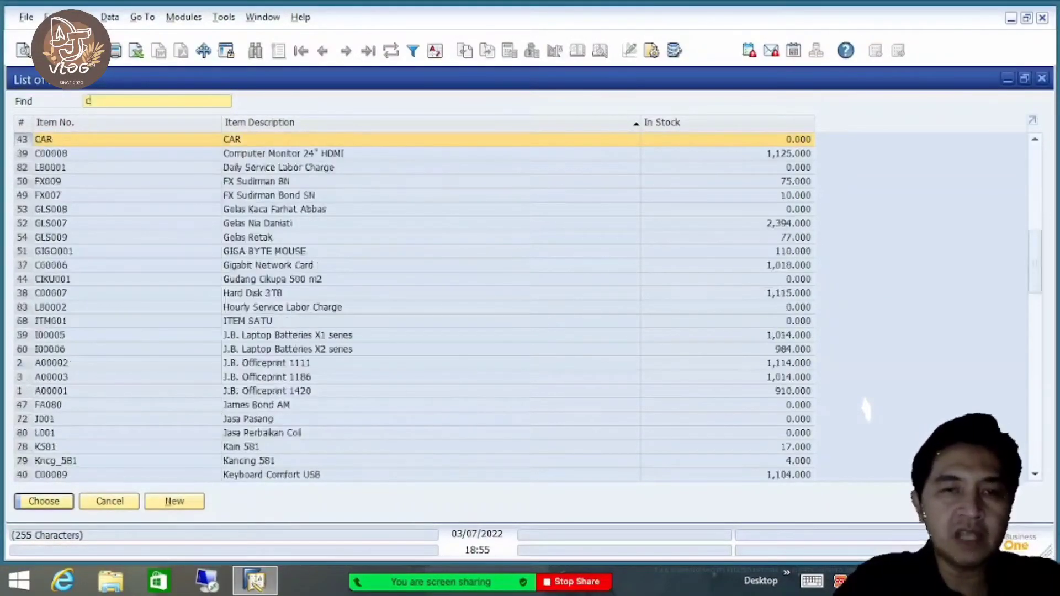
key(BackSpace)
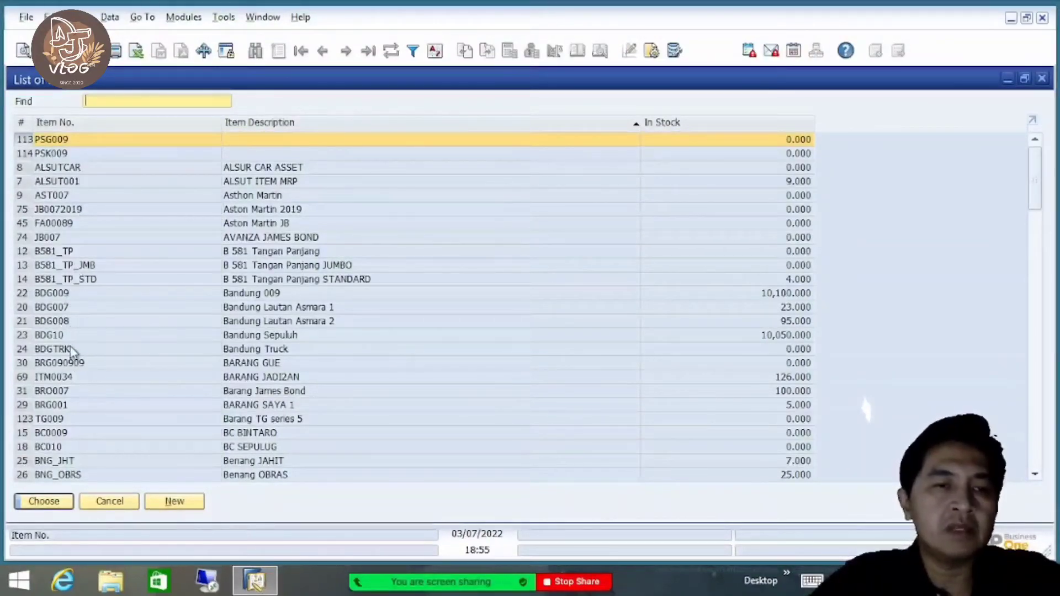
double_click(70, 320)
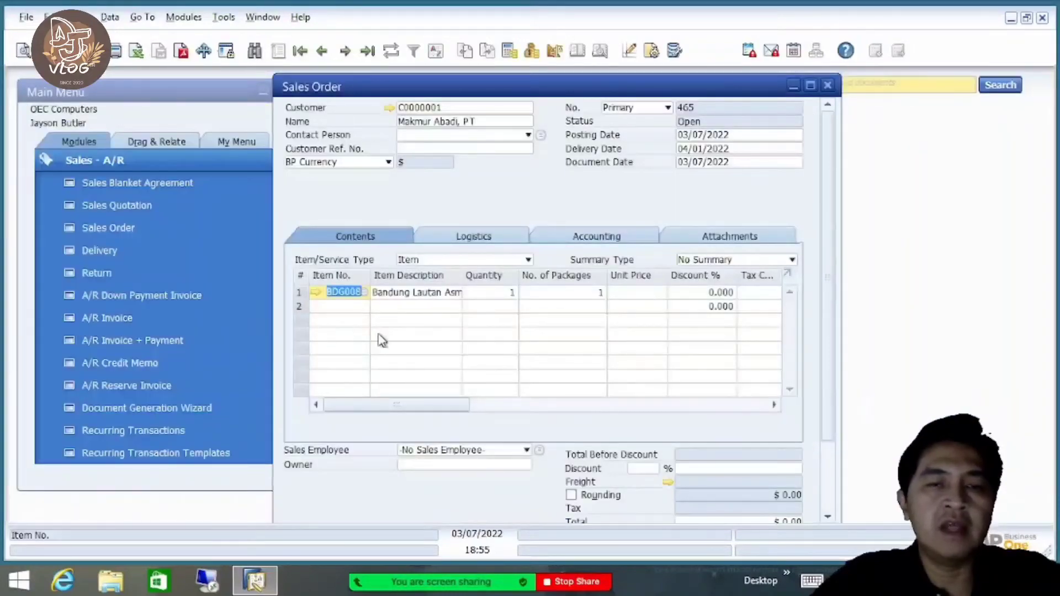
- Clear the first line's item number and look through the item suggestions for a0, c and b
key(BackSpace)
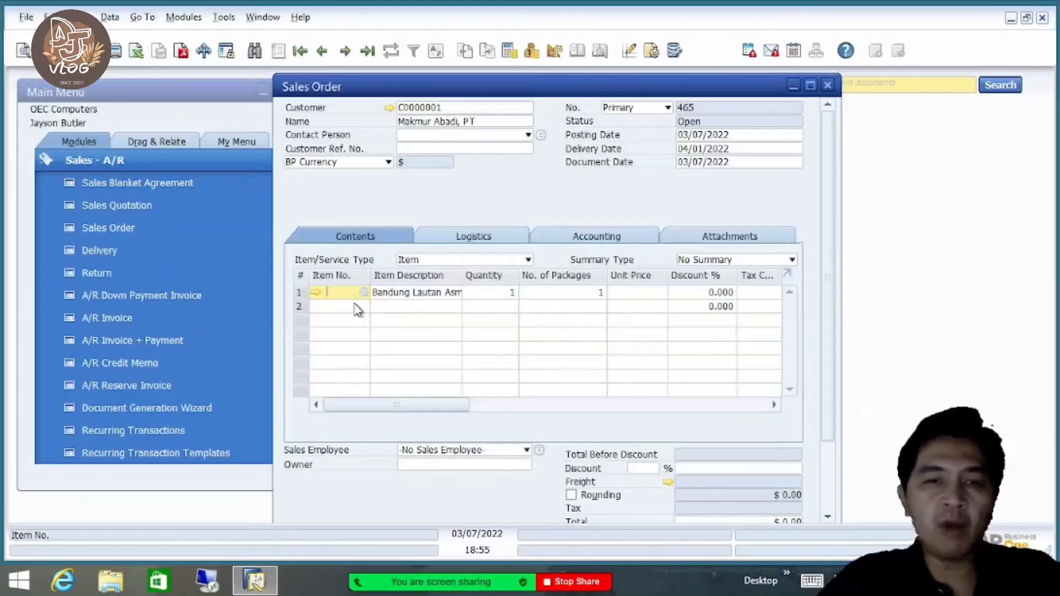
text(a0)
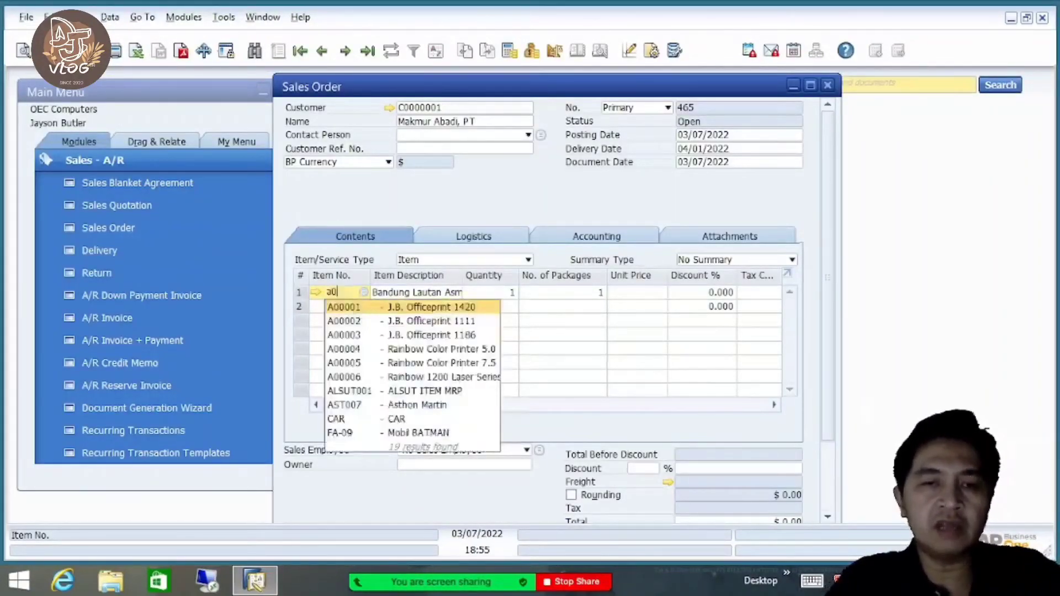
key(BackSpace)
key(BackSpace)
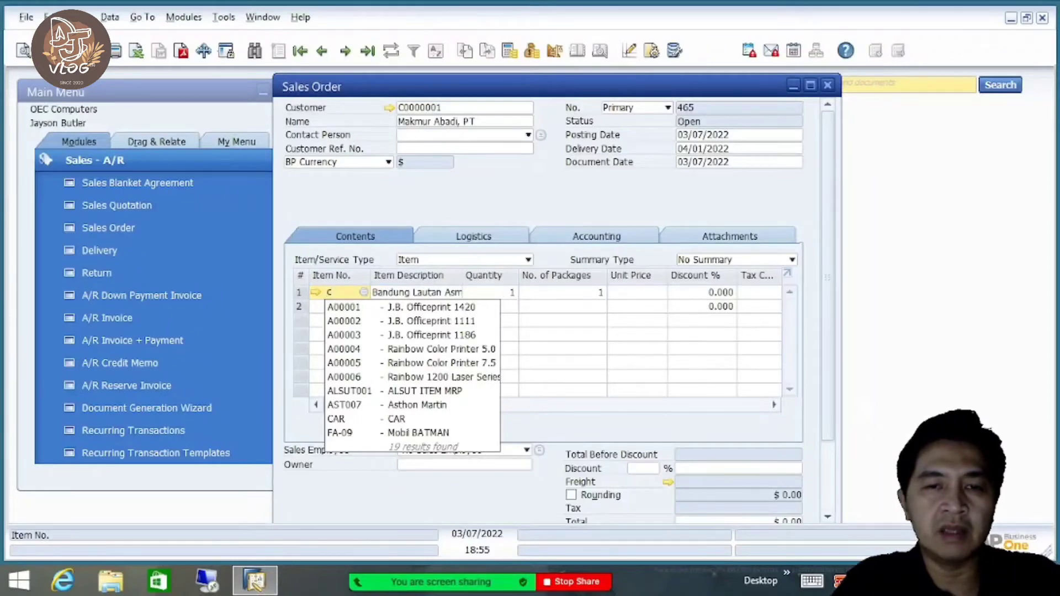
text(0)
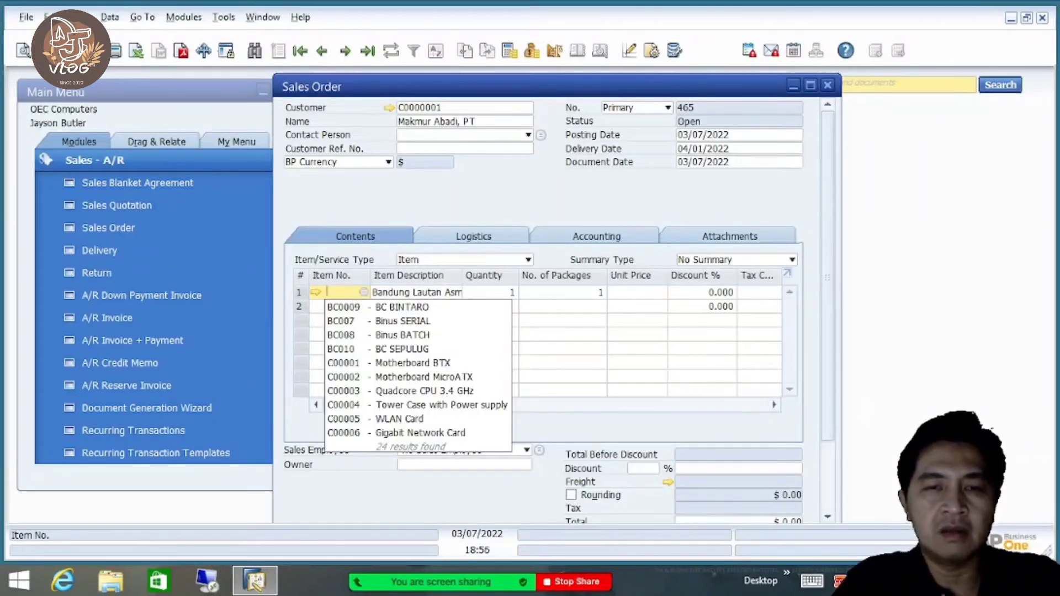
text(b)
key(BackSpace)
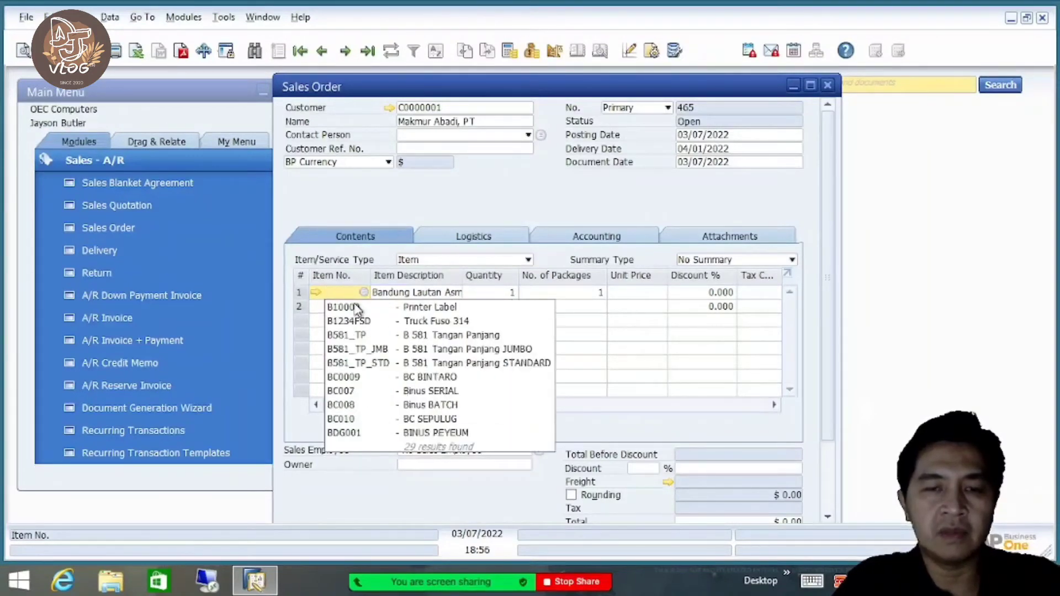
text(d)
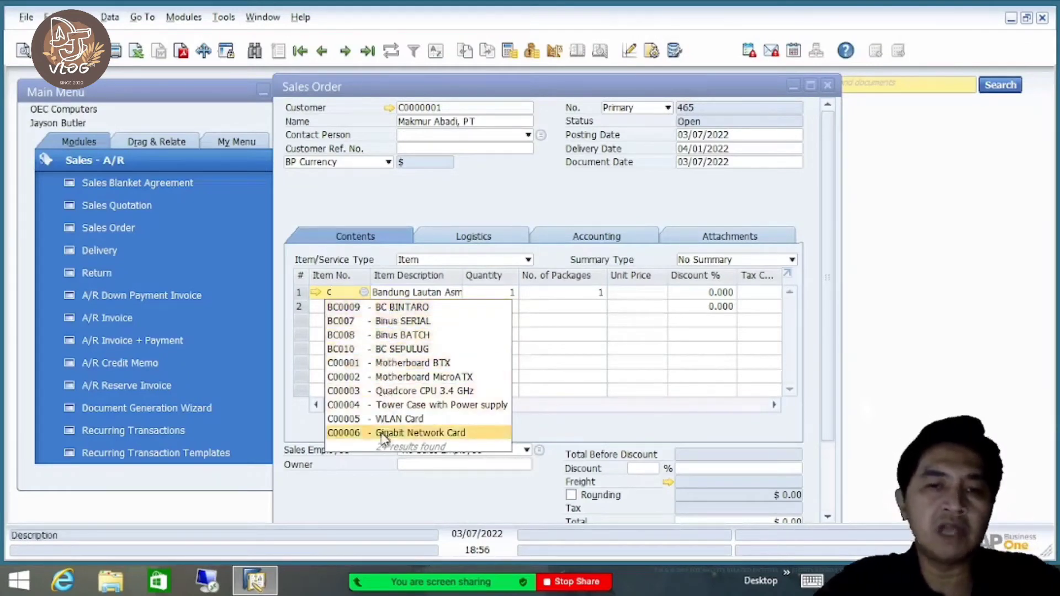
click(345, 294)
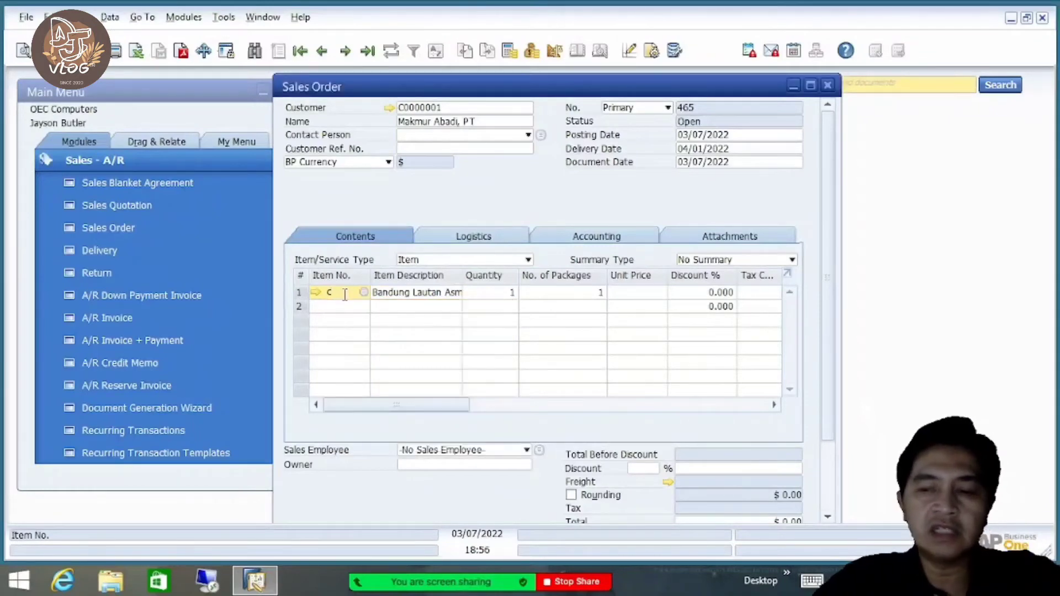
key(Tab)
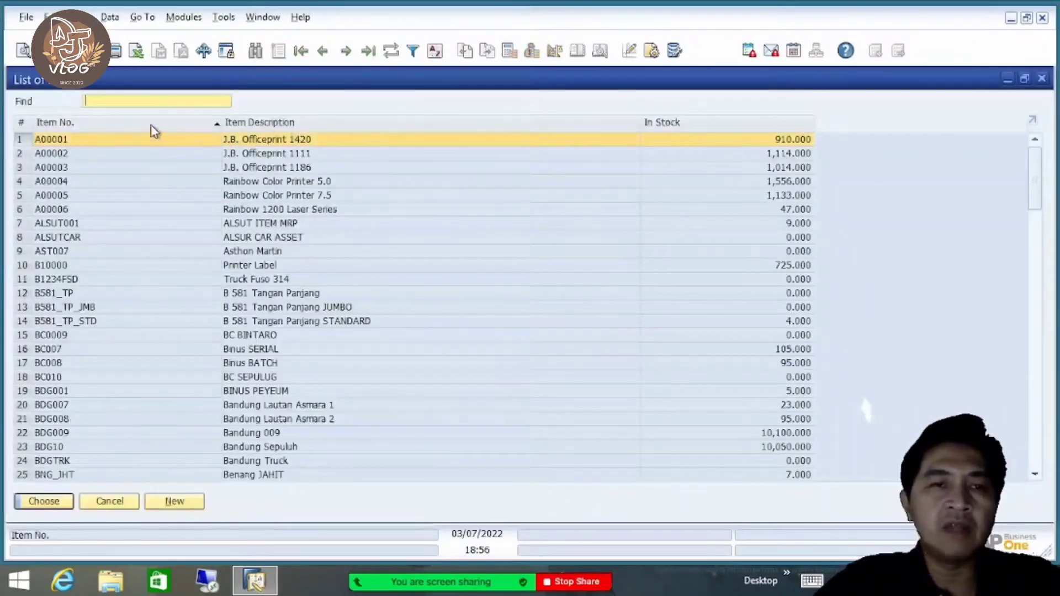
click(109, 501)
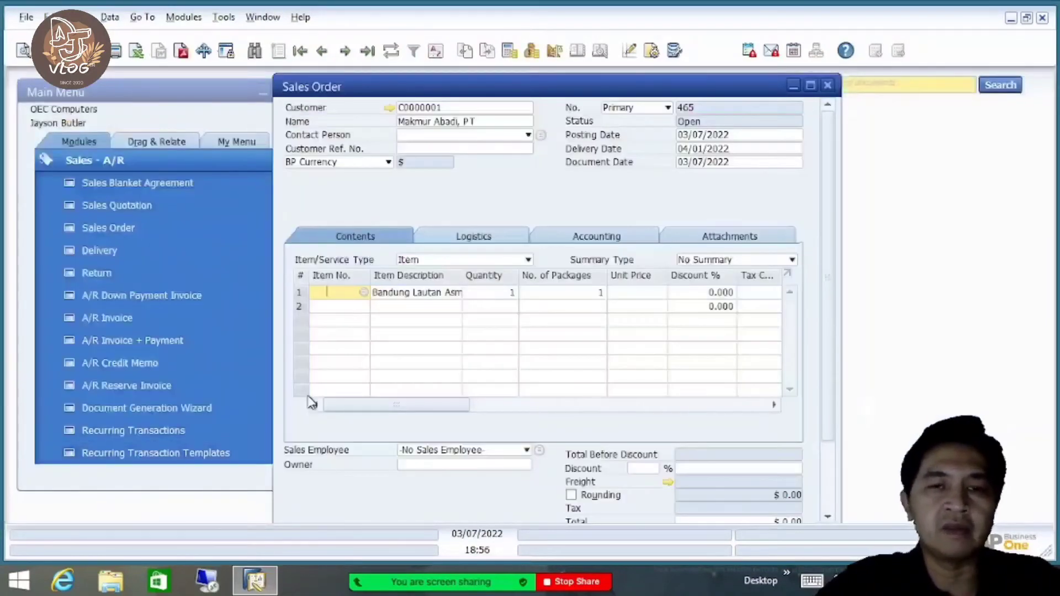
- Set the first order line's item to A00001, J.B. Officeprint 1420, from the suggestions for a00
text(a00)
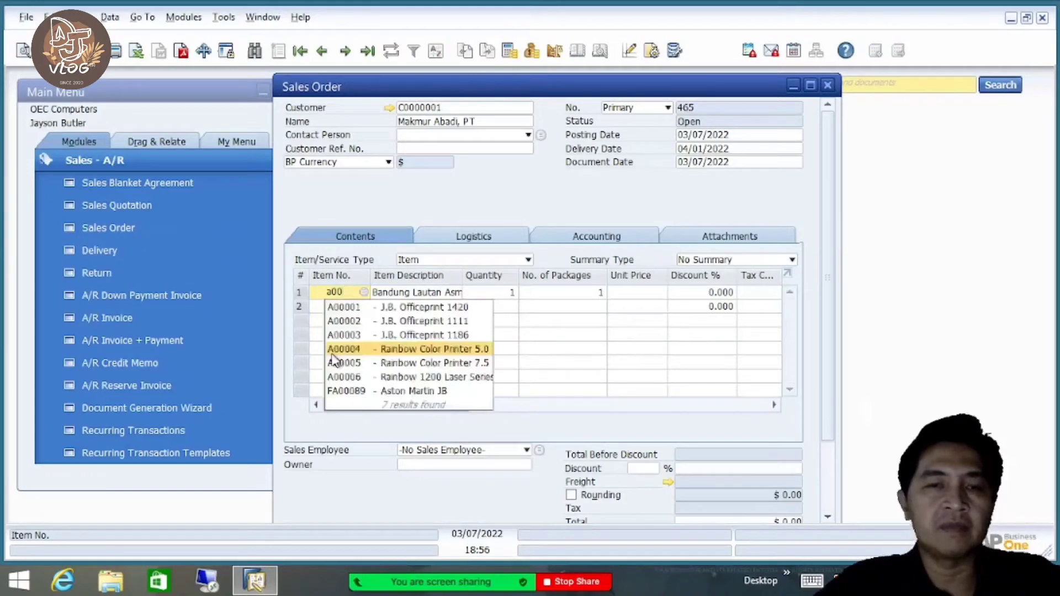
click(345, 307)
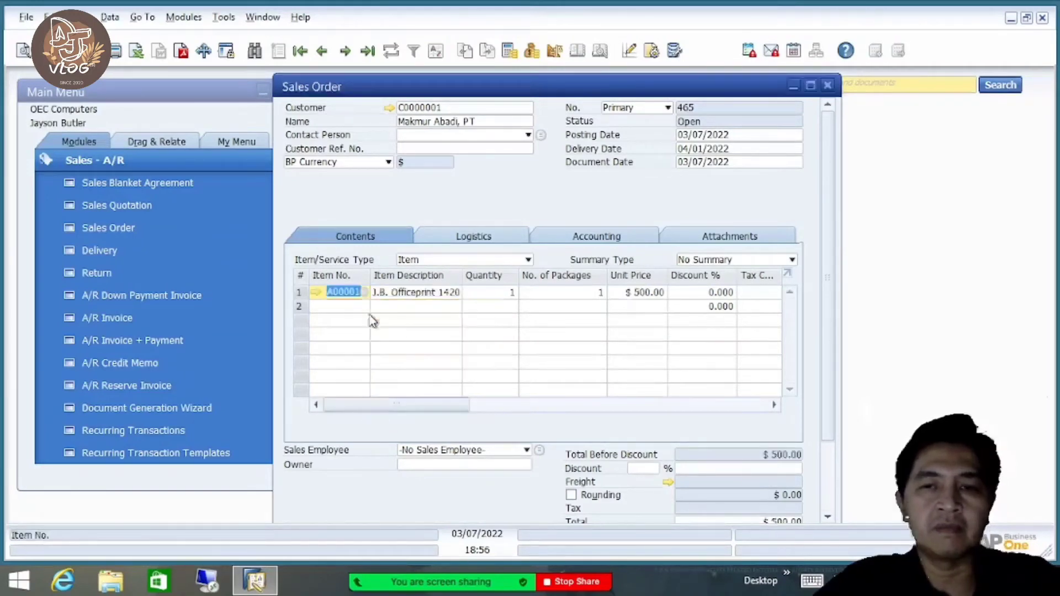
- Review the sales order form and preview the item master data linked to item A00001
drag(828, 310, 833, 182)
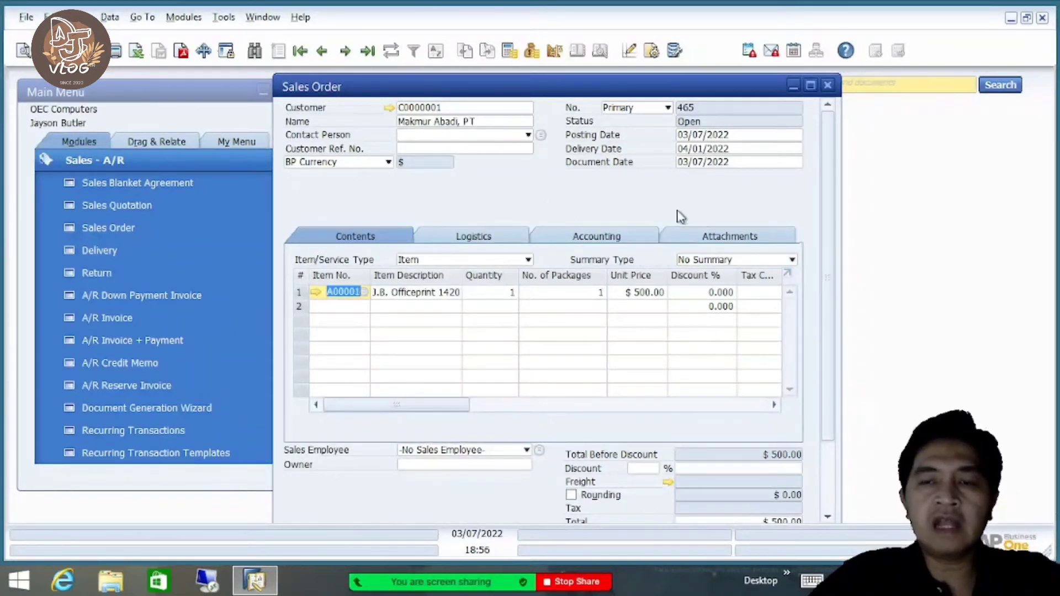
scroll(826, 225, down, 1)
scroll(825, 227, up, 1)
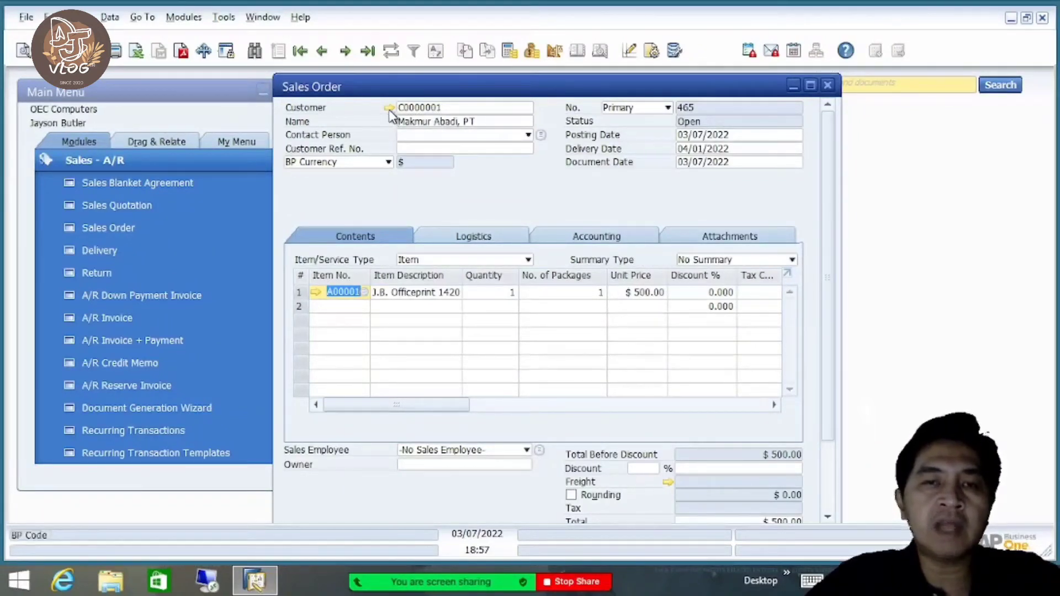
mouse_move(390, 115)
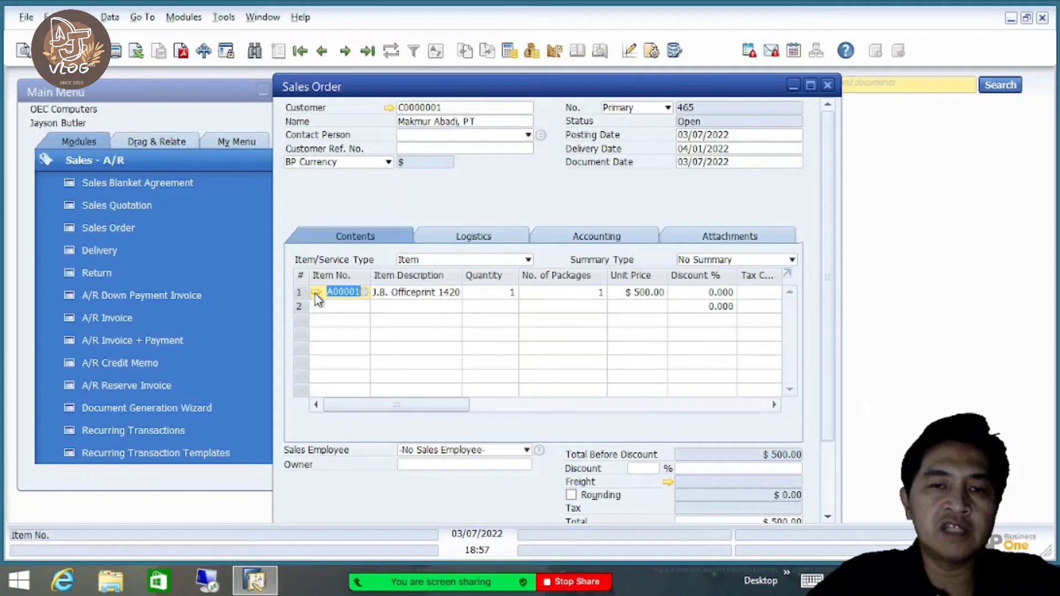
mouse_move(319, 299)
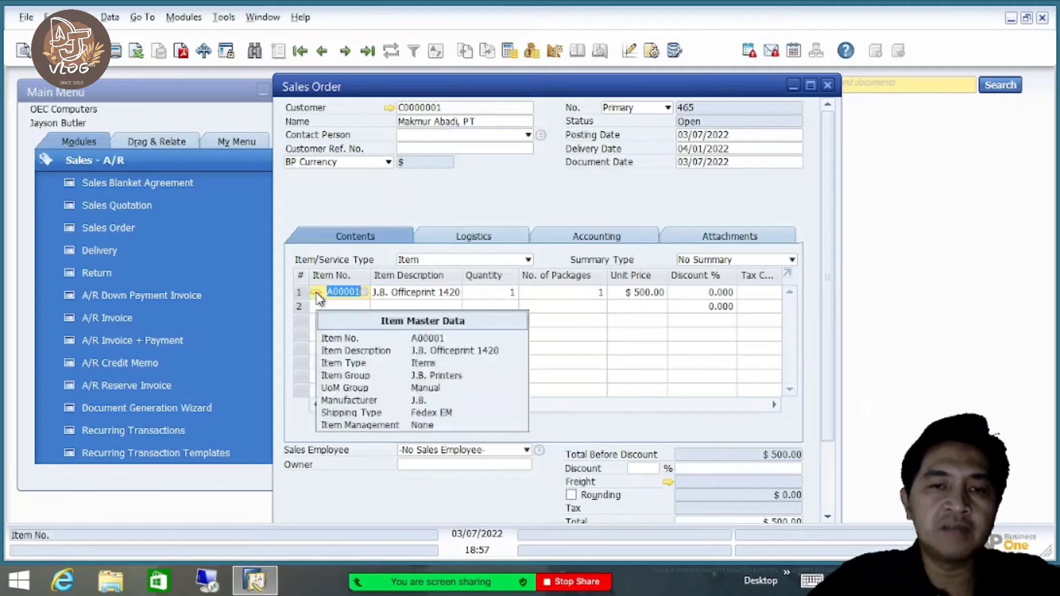
- Review the order's logistics and accounting details, and inspect the setup behind its payment terms
click(468, 237)
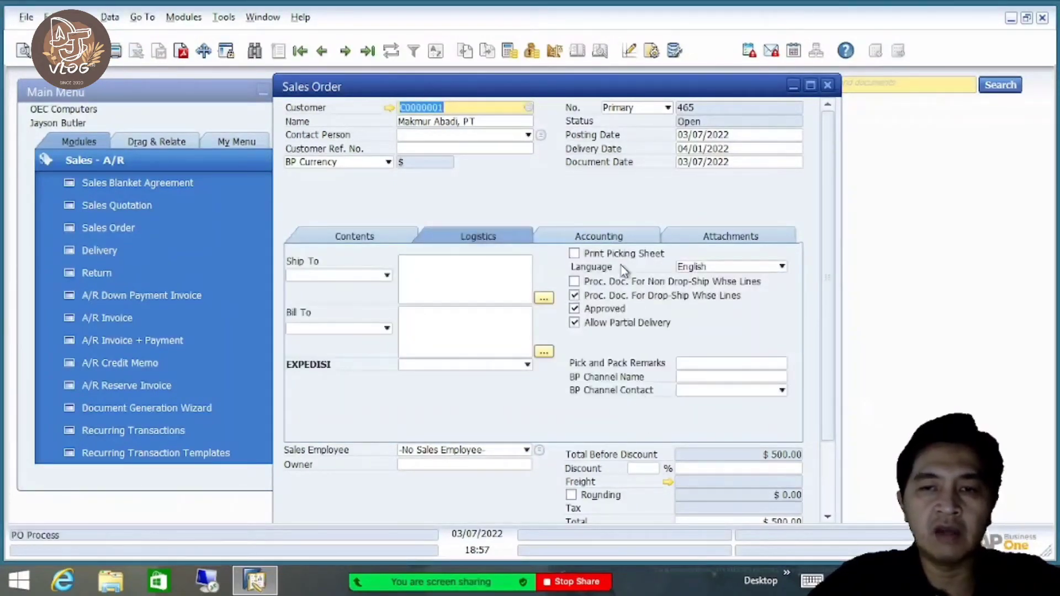
click(596, 240)
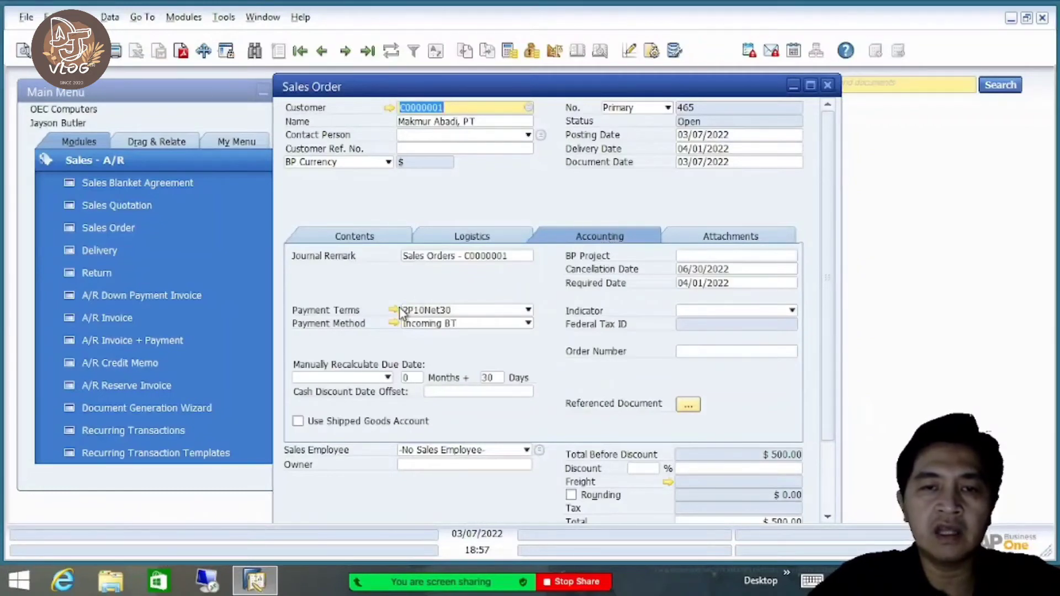
mouse_move(400, 309)
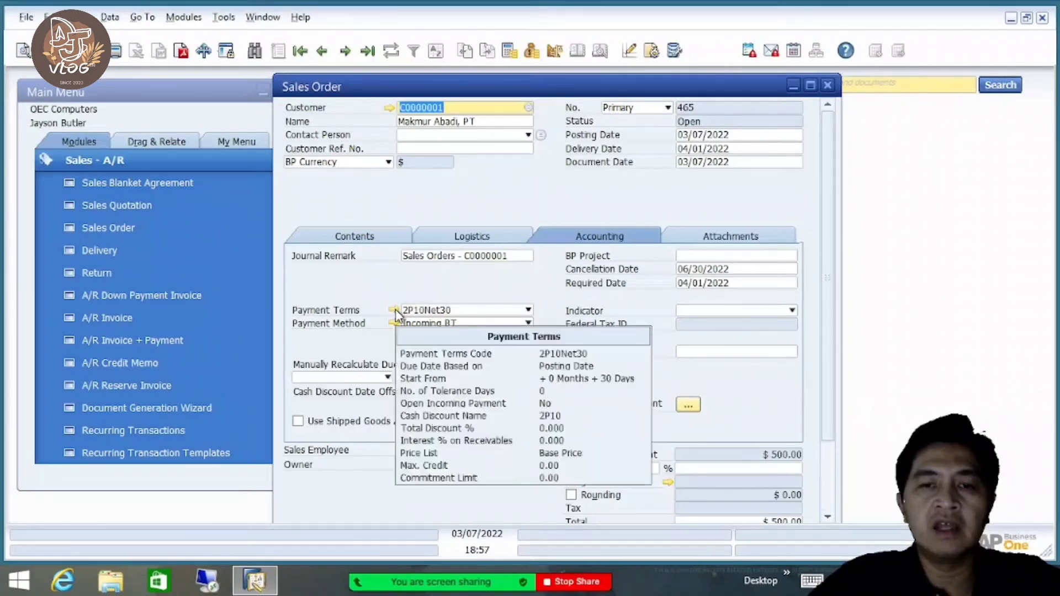
click(395, 309)
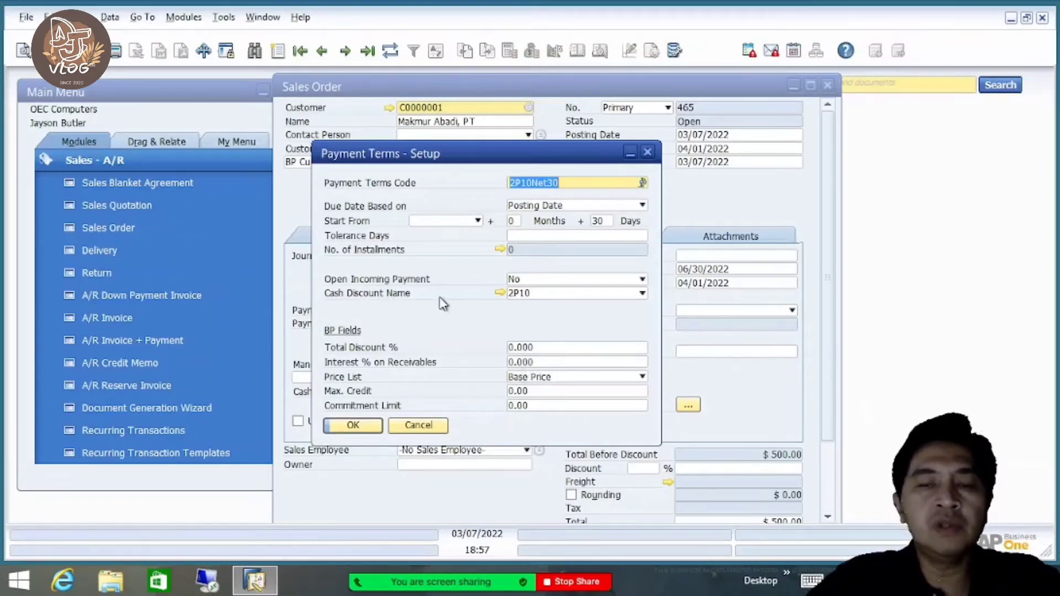
click(419, 425)
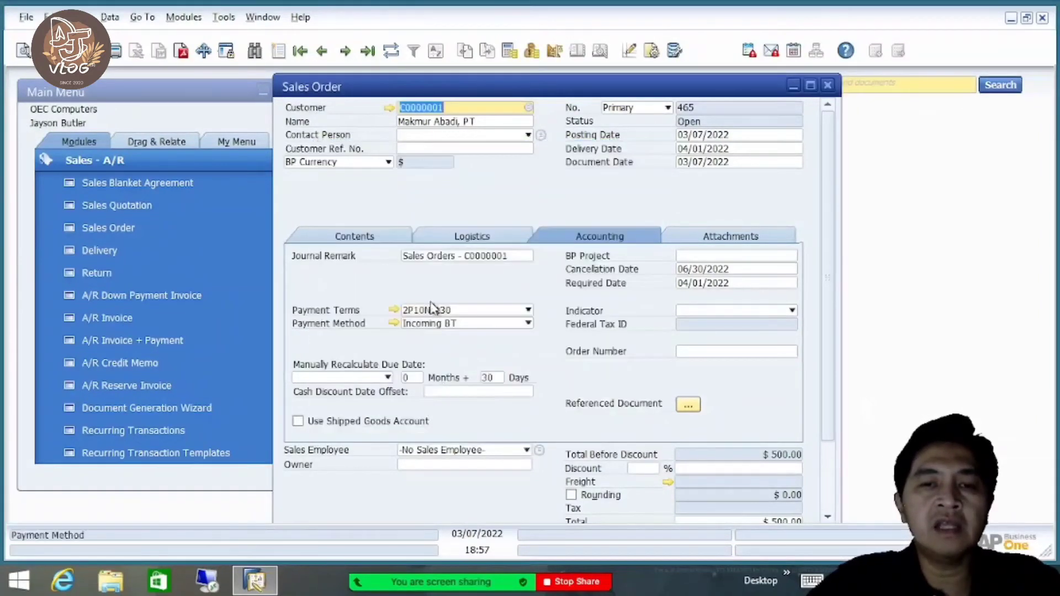
- Reopen the payment terms setup and examine the discount days and percentage of cash discount 2P10
click(393, 310)
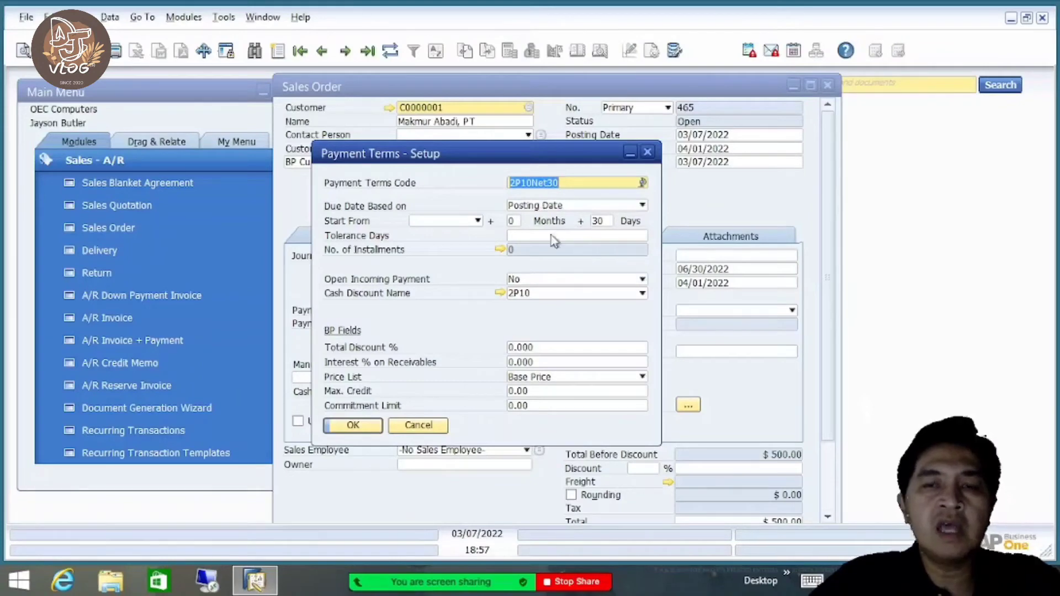
mouse_move(516, 160)
mouse_down()
mouse_move(682, 172)
mouse_move(516, 162)
mouse_move(519, 149)
mouse_up()
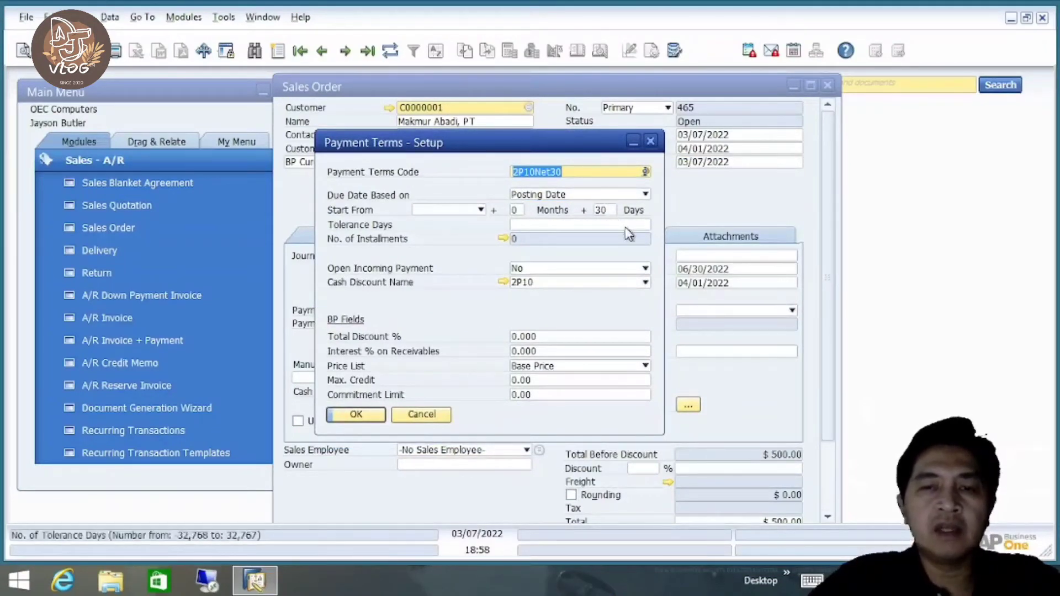
click(502, 282)
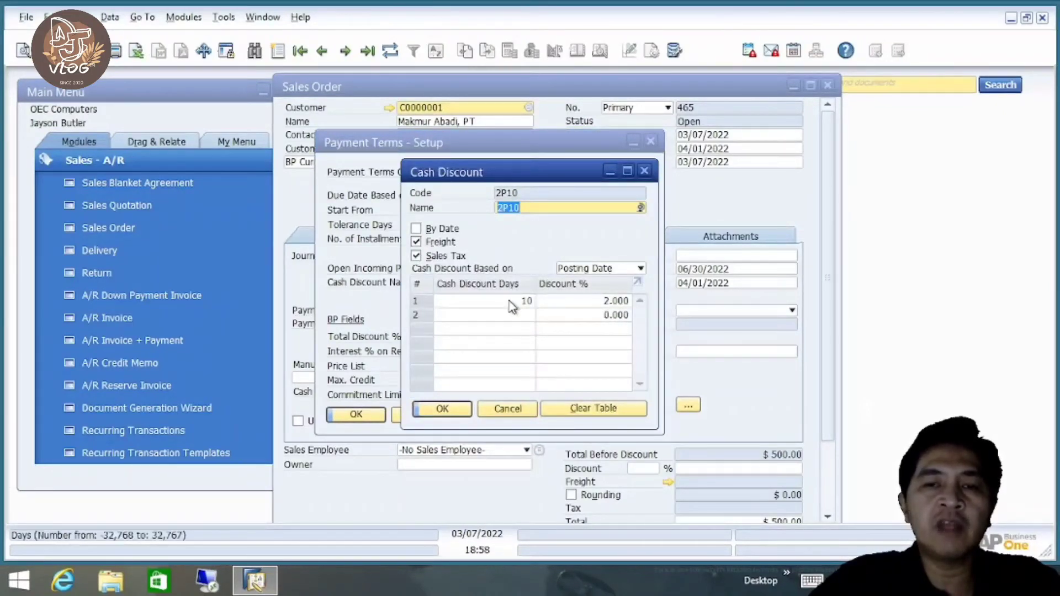
click(445, 408)
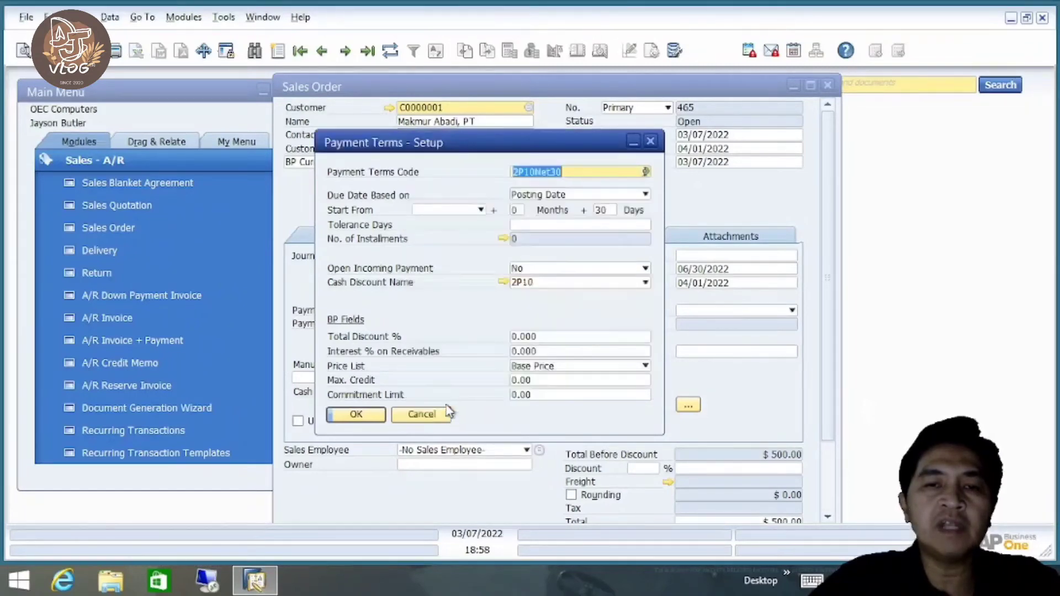
click(364, 415)
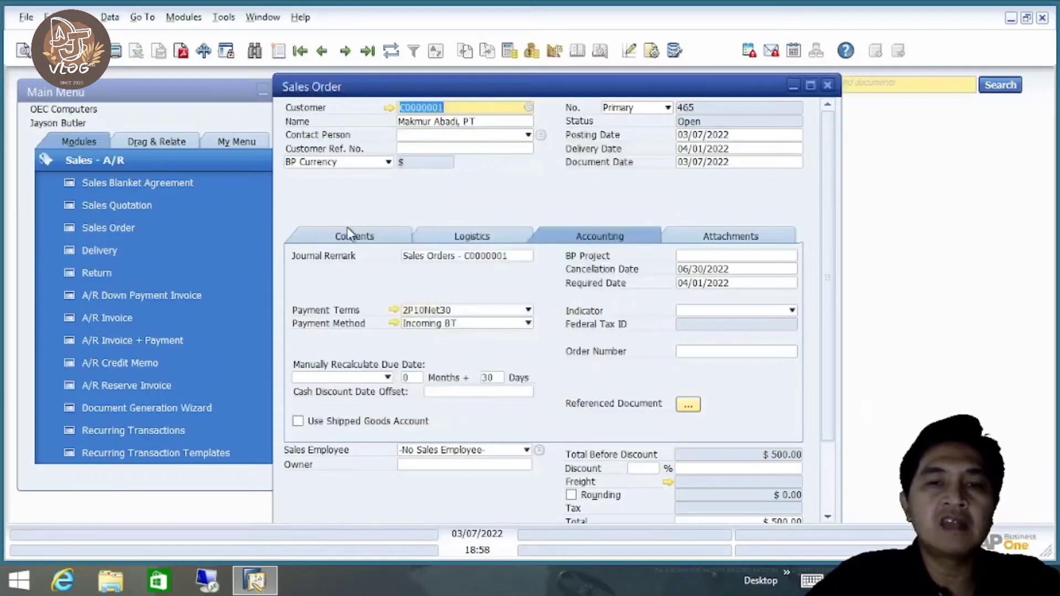
- Review the order's item lines and the totals section below them
click(366, 237)
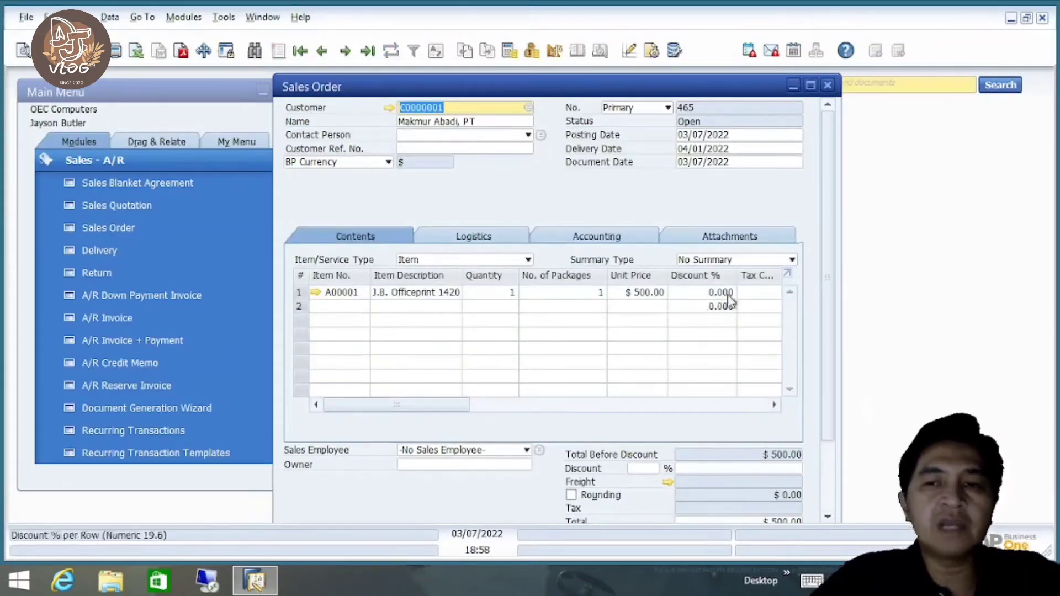
drag(827, 274, 827, 375)
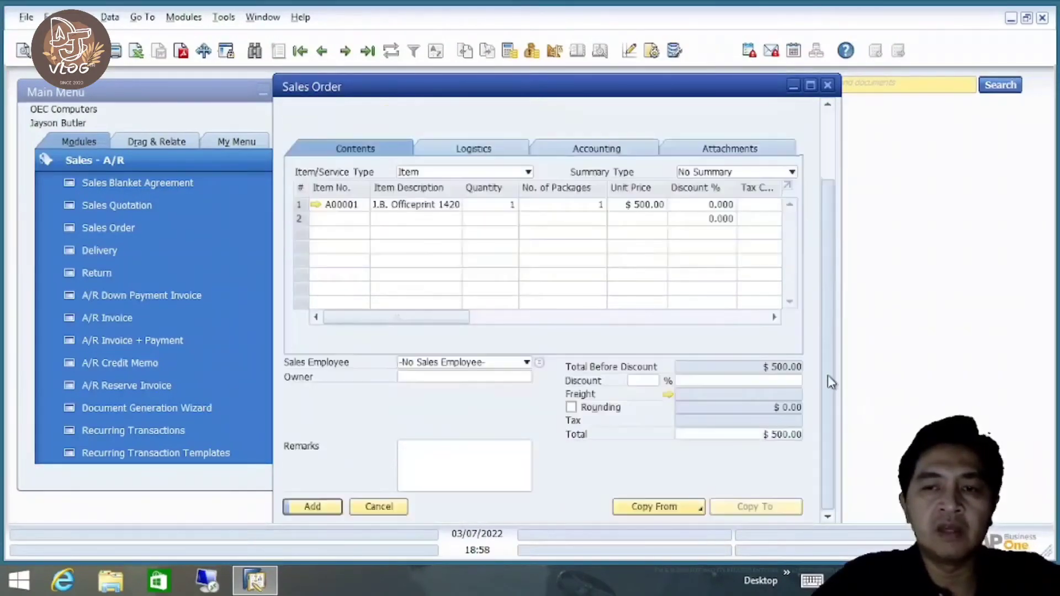
- Inspect the order's freight charges breakdown and return to the header and item lines
click(667, 395)
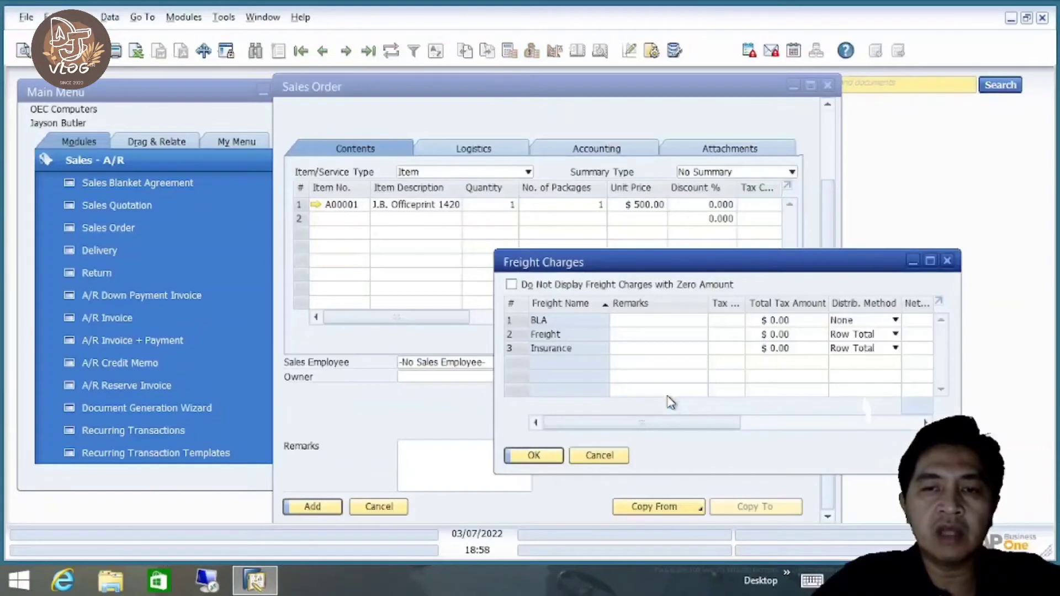
click(616, 458)
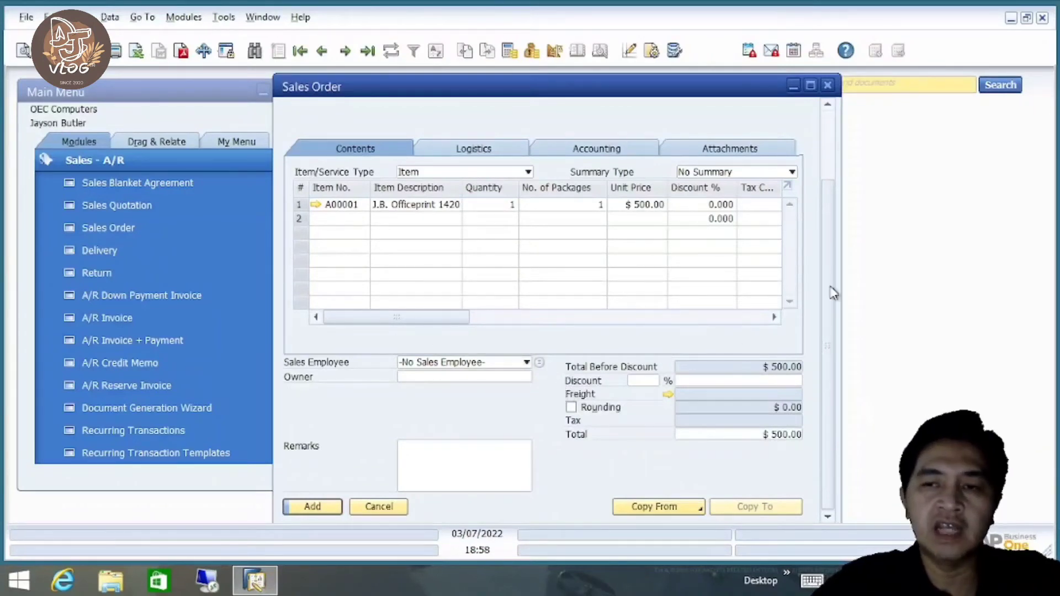
drag(830, 286, 831, 190)
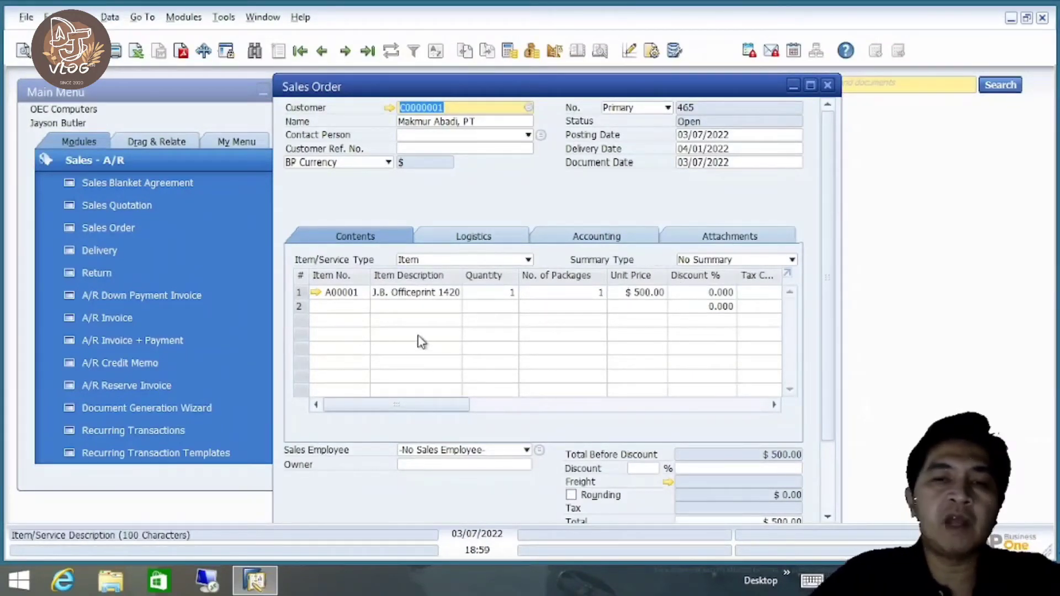
drag(426, 407, 336, 407)
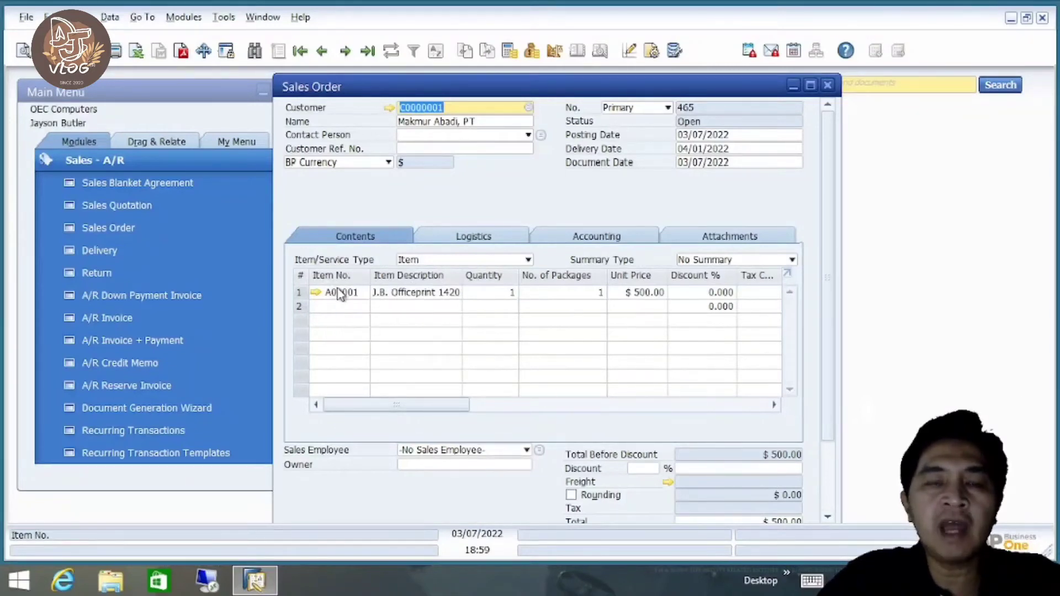
- Make the Type column visible in the sales order's item table through the form settings
click(652, 52)
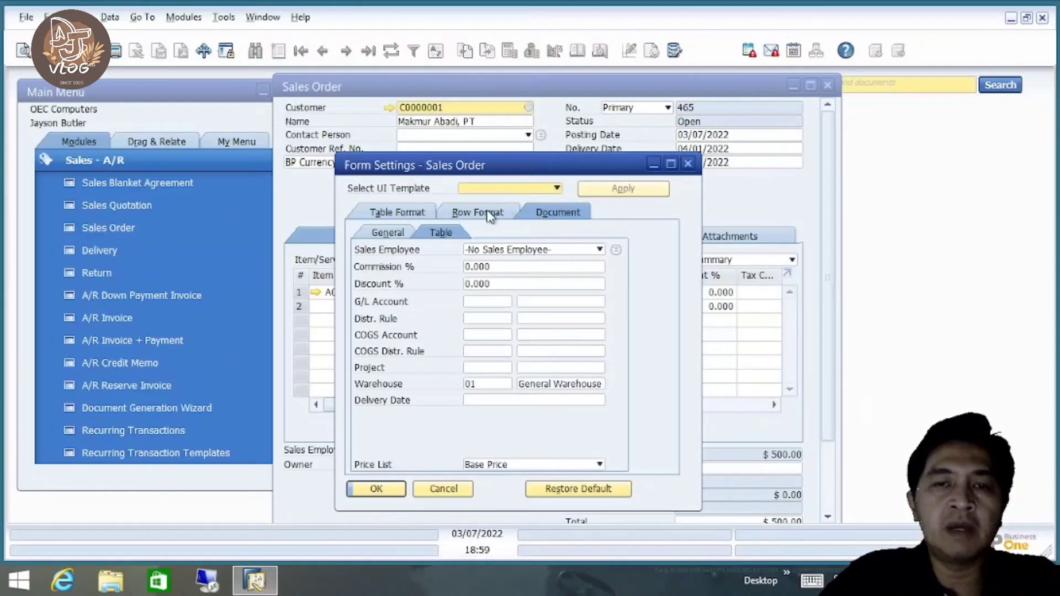
click(393, 215)
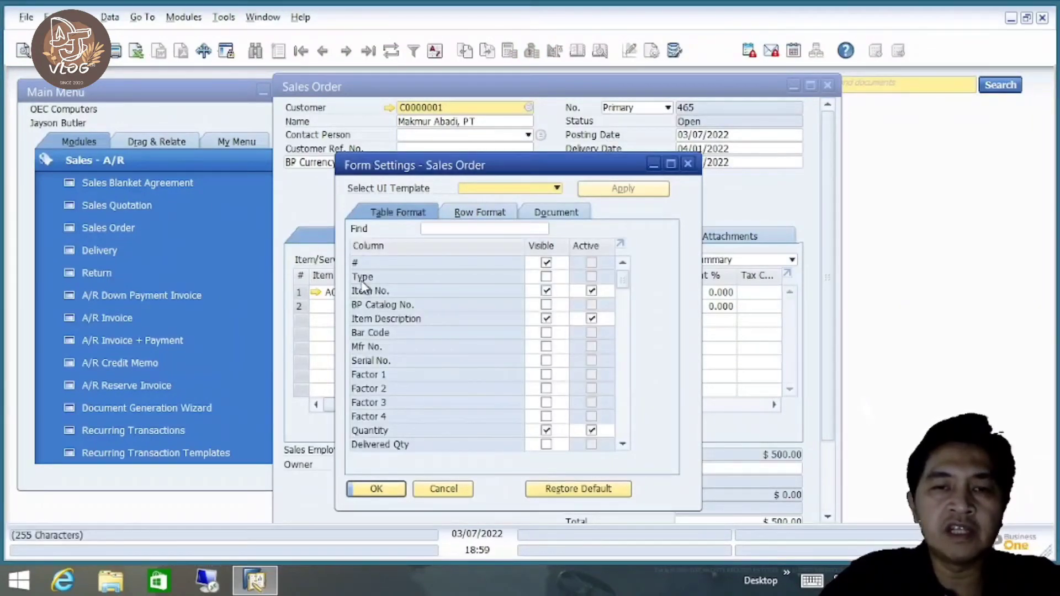
click(545, 277)
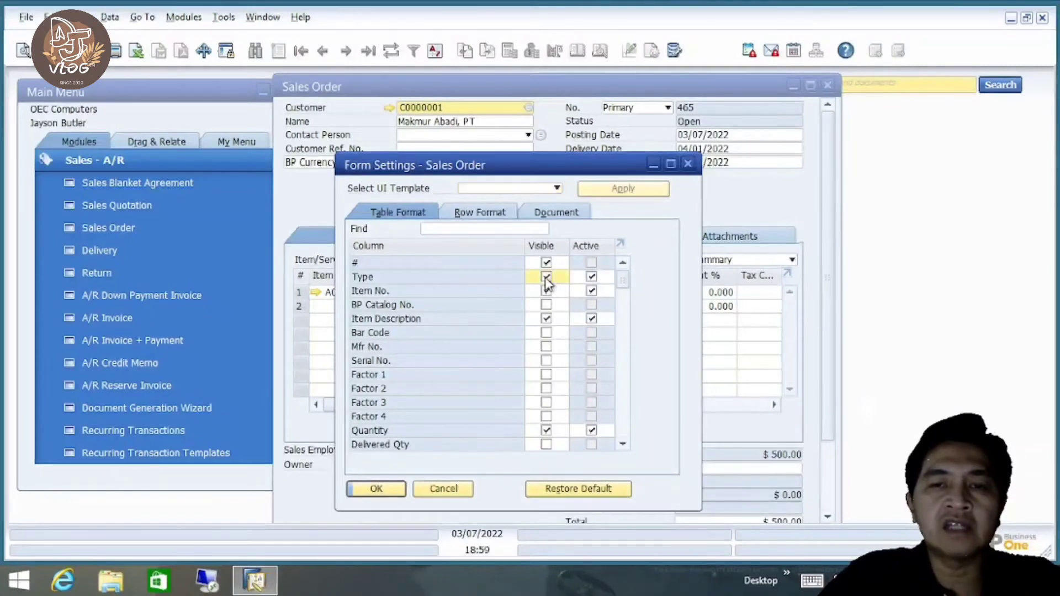
click(387, 490)
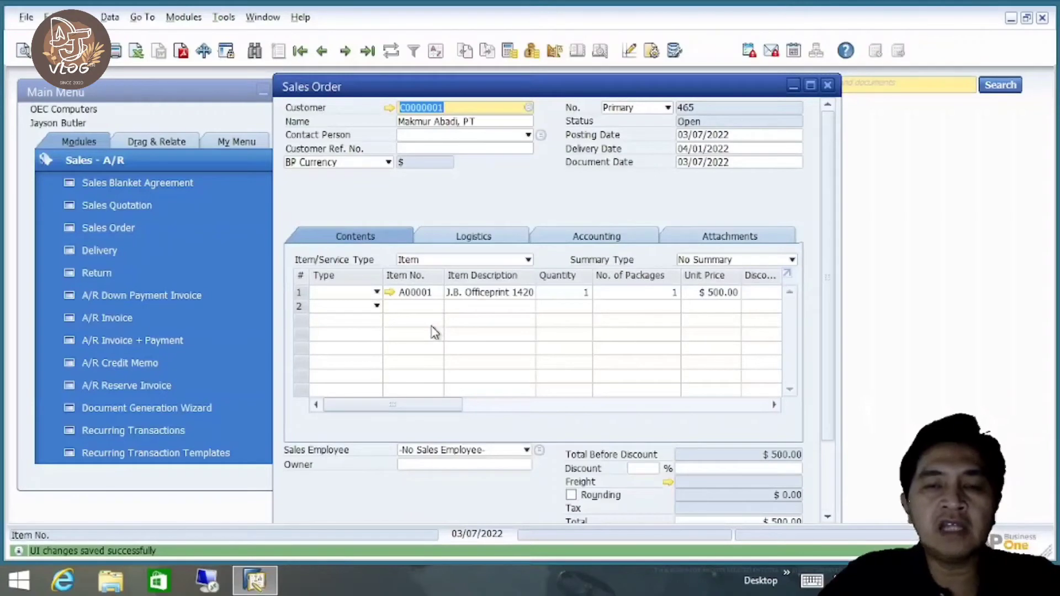
- Make the second order row a Text row containing "bla las lv sidvj slkj sdvj sdl"
click(377, 307)
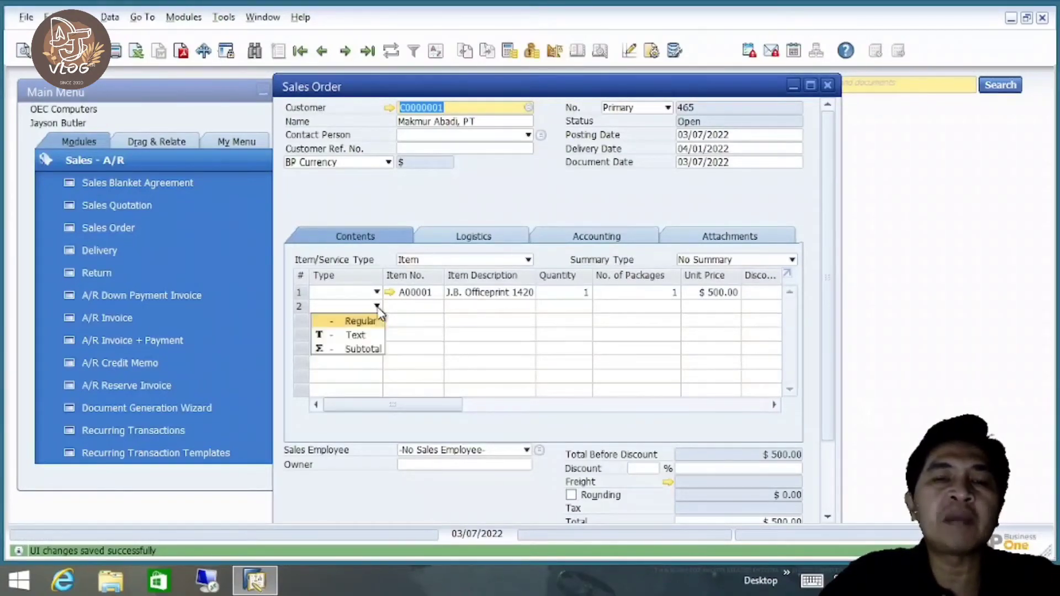
click(363, 336)
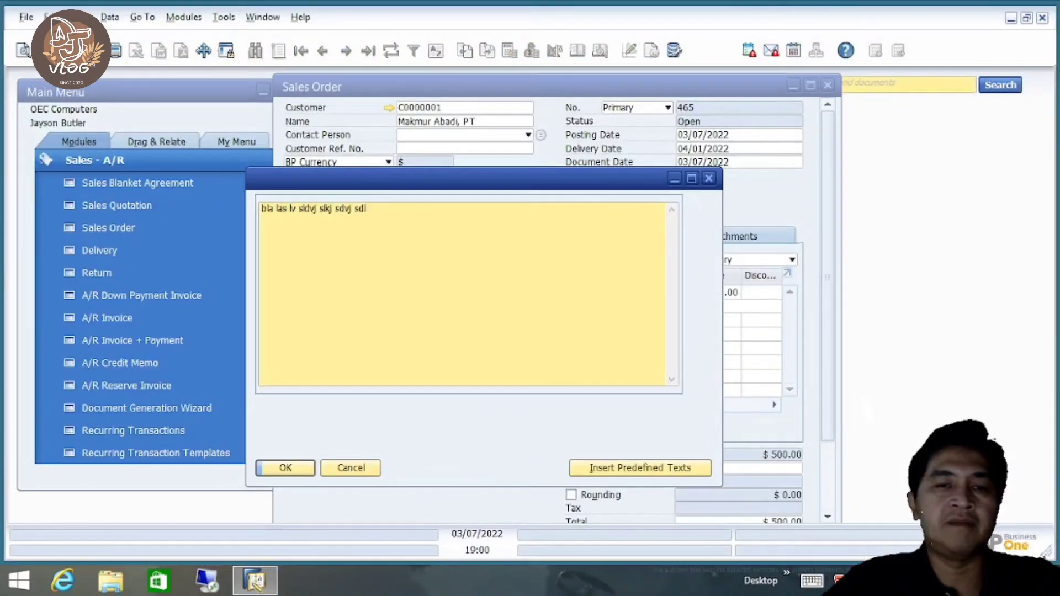
click(296, 468)
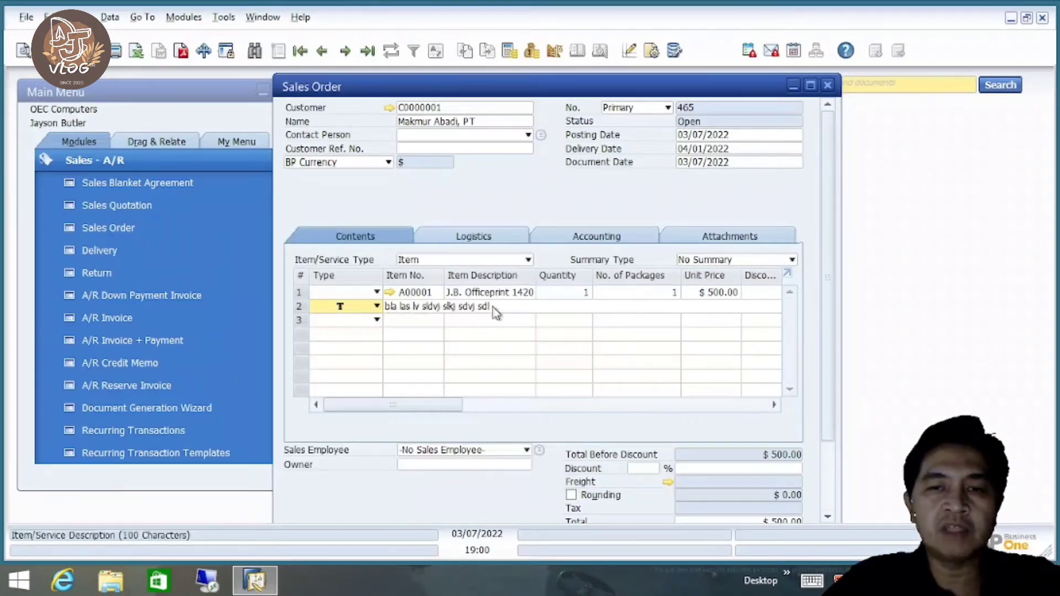
- Add a Subtotal row as the third line of the order
click(376, 320)
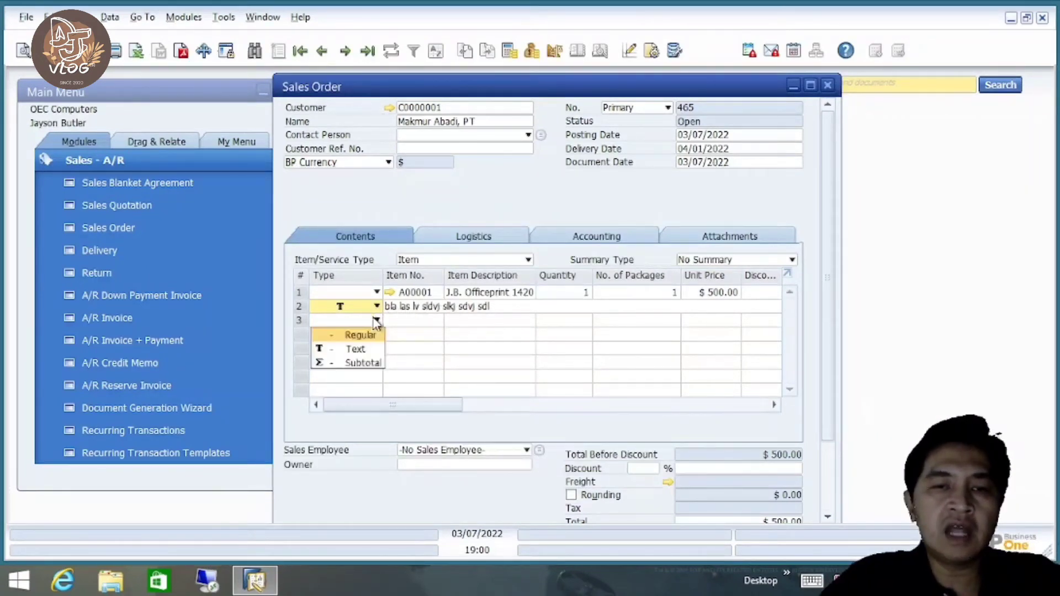
click(370, 364)
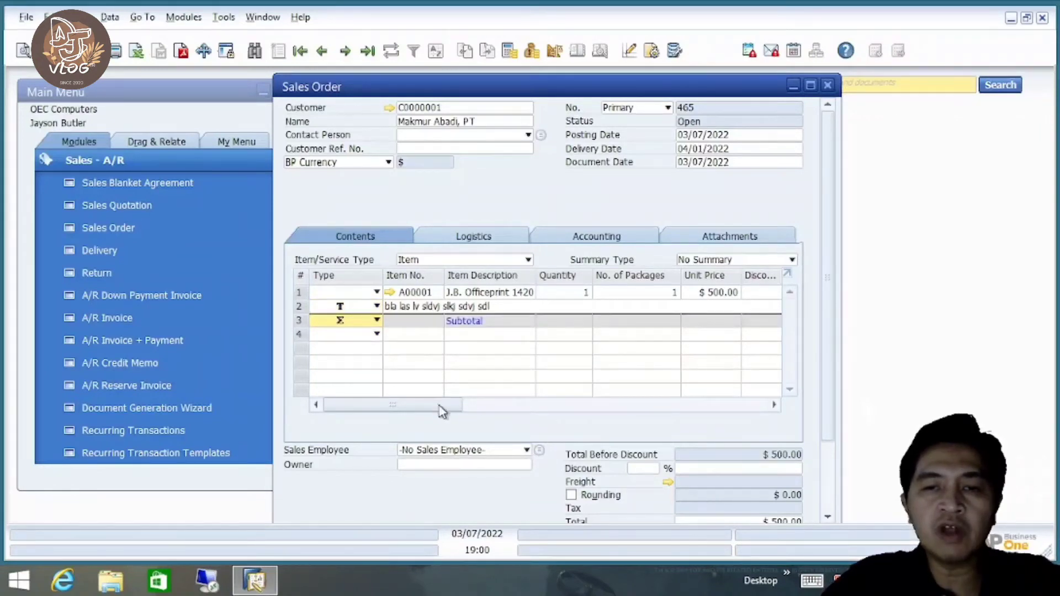
drag(442, 411, 339, 414)
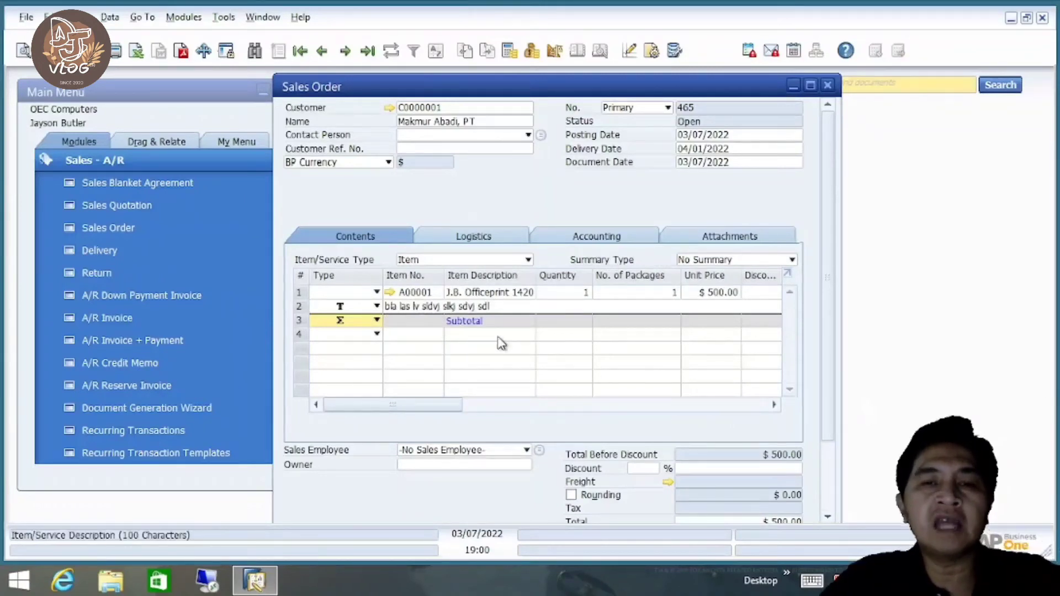
- Preview the print layout of the sales order and close the preview
click(21, 56)
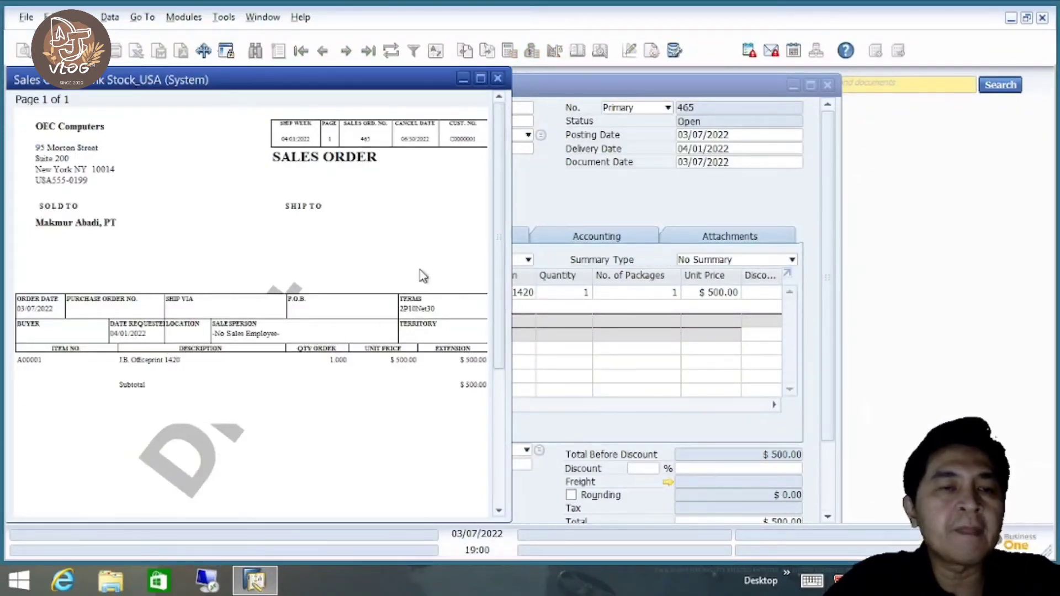
click(498, 78)
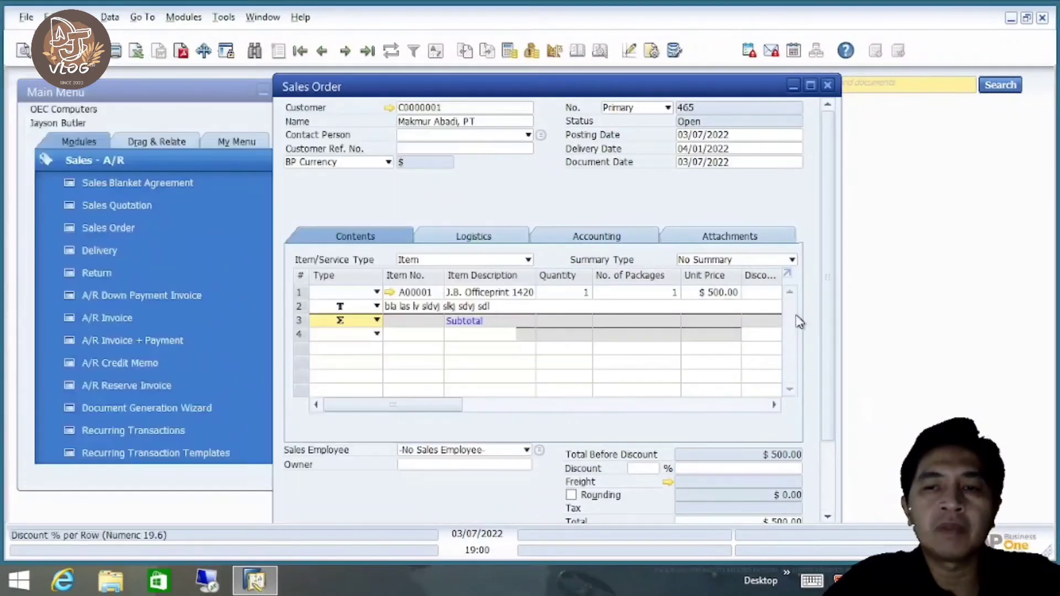
- Review the sales order form from the customer header through the typed item rows to the totals section
scroll(833, 307, down, 4)
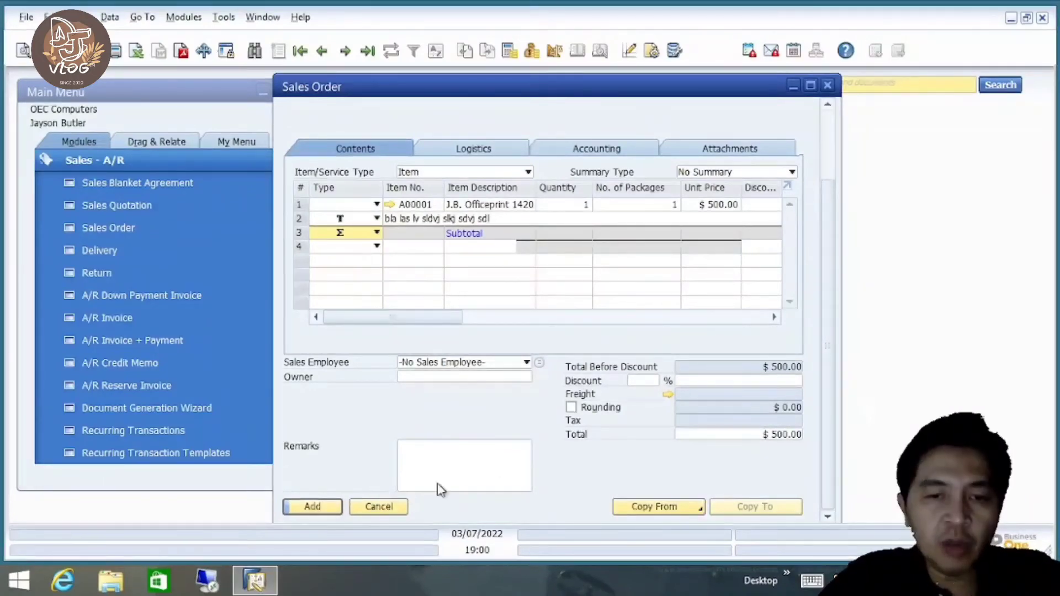
scroll(827, 344, up, 4)
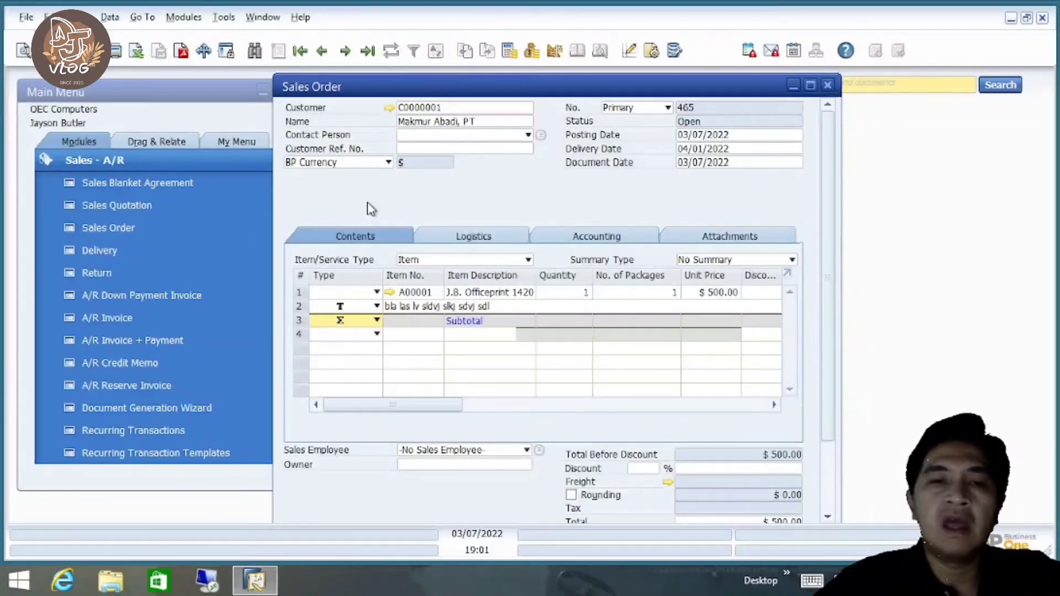
drag(831, 391, 829, 491)
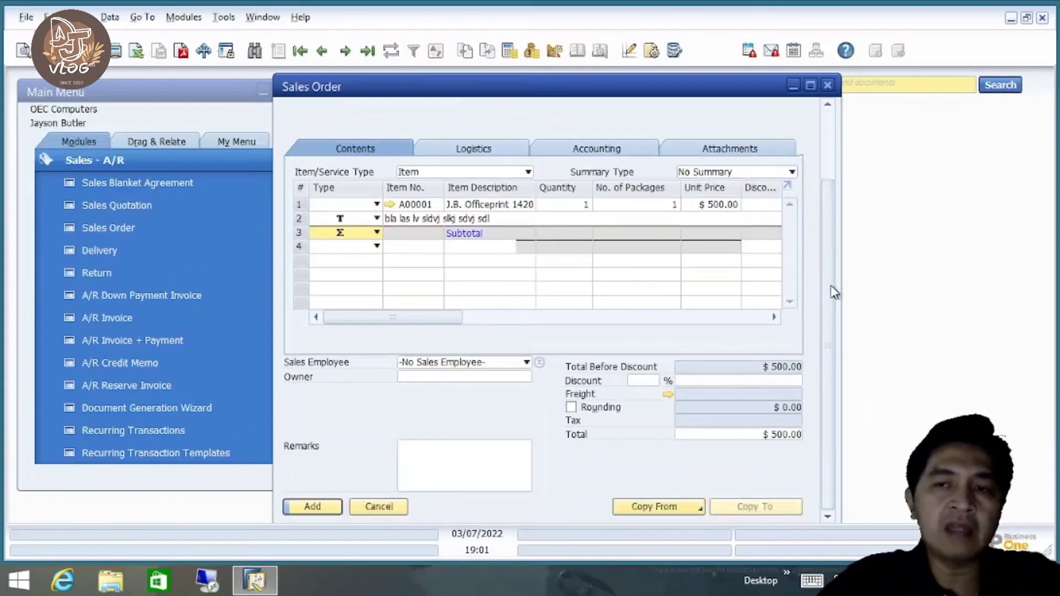
drag(832, 292, 821, 183)
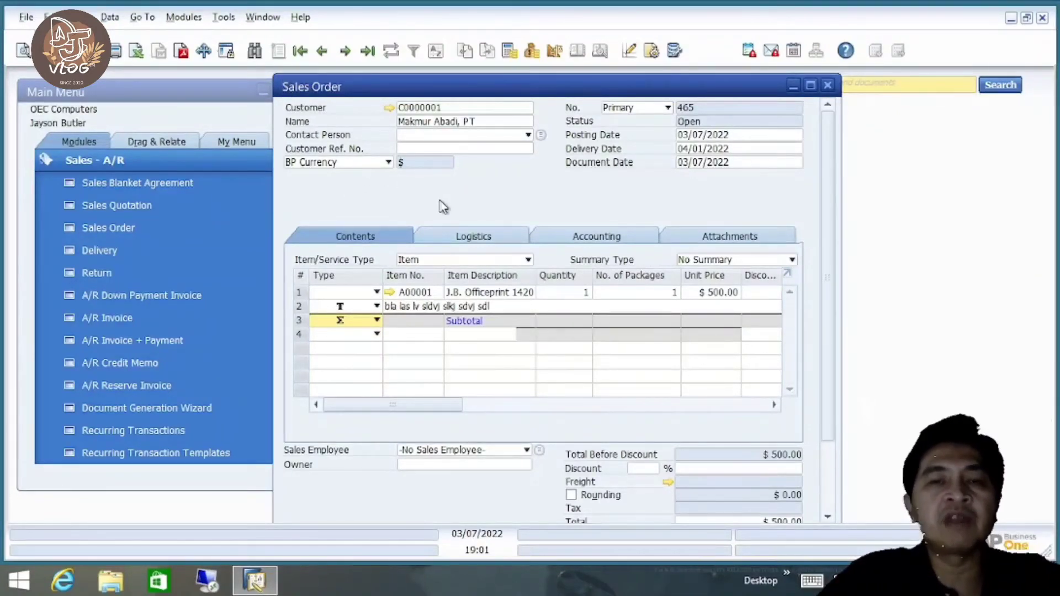
scroll(832, 328, down, 1)
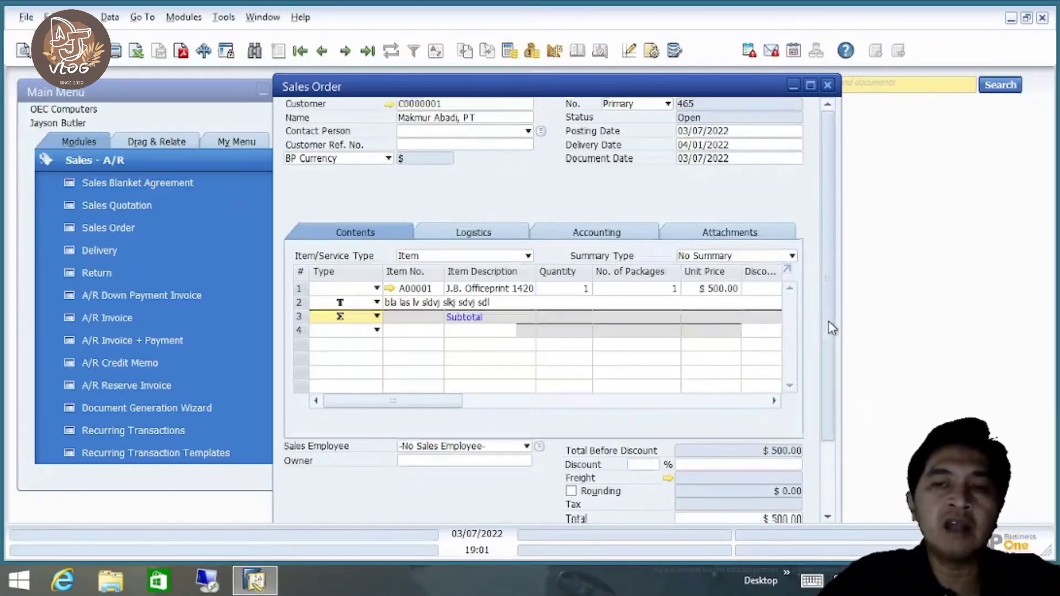
scroll(831, 328, down, 3)
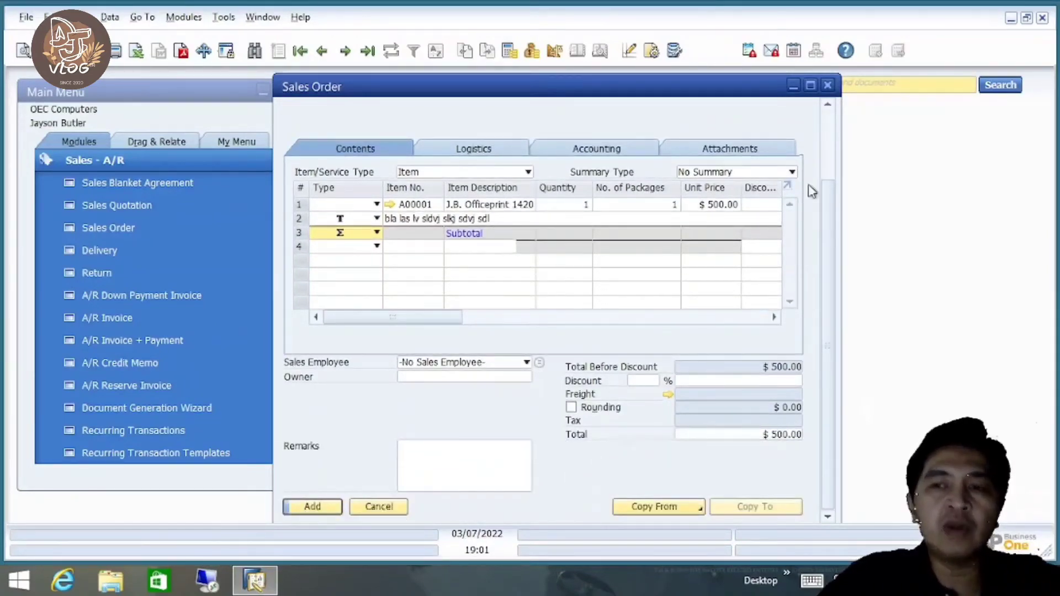
drag(828, 214, 824, 118)
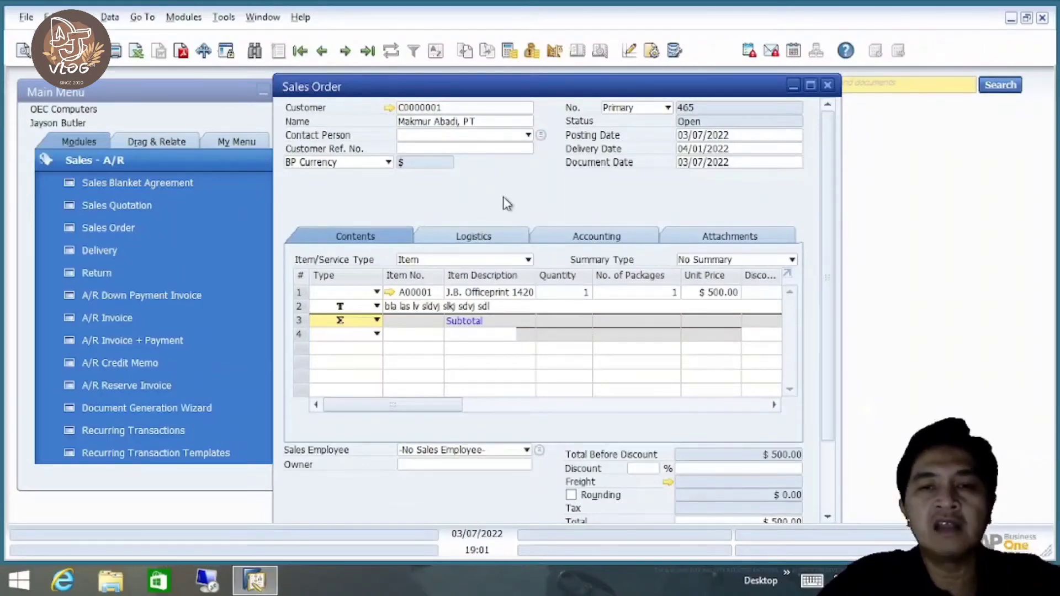
drag(830, 208, 831, 178)
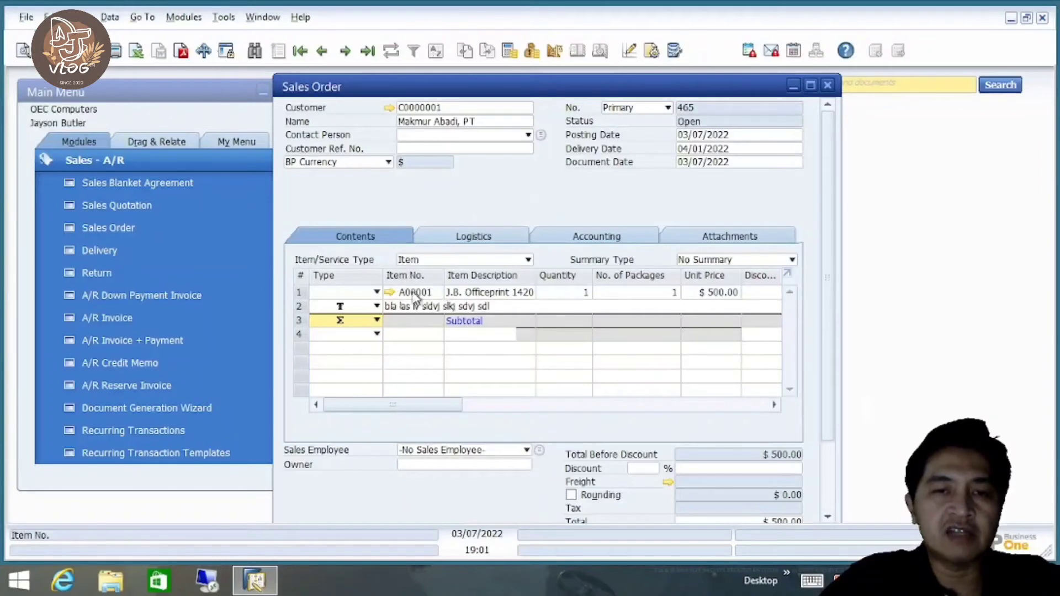
- Examine the planning data and warehouse inventory quantities in the master data linked to item A00001
mouse_move(397, 296)
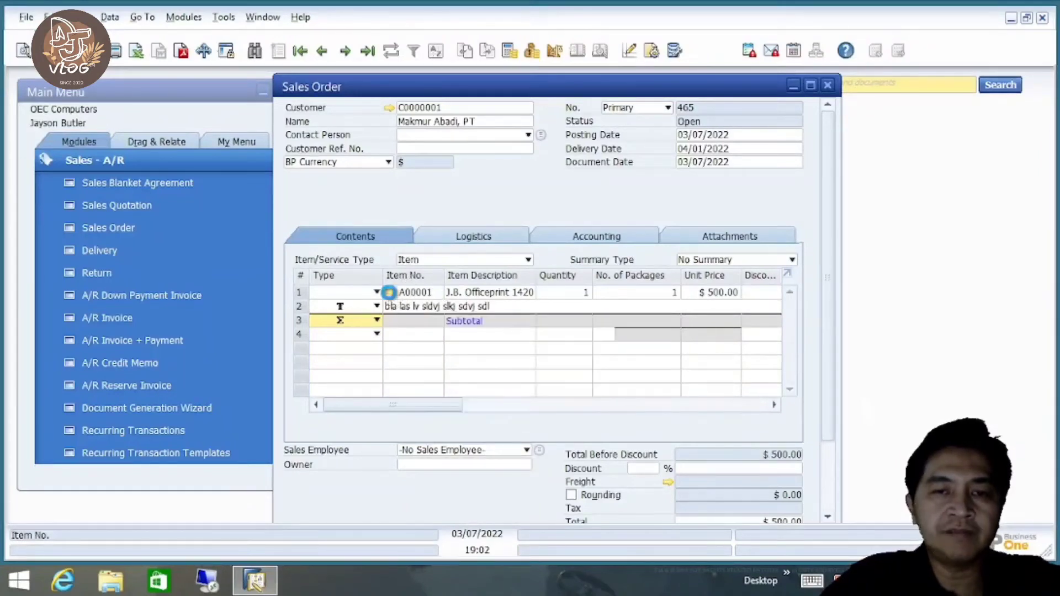
click(389, 292)
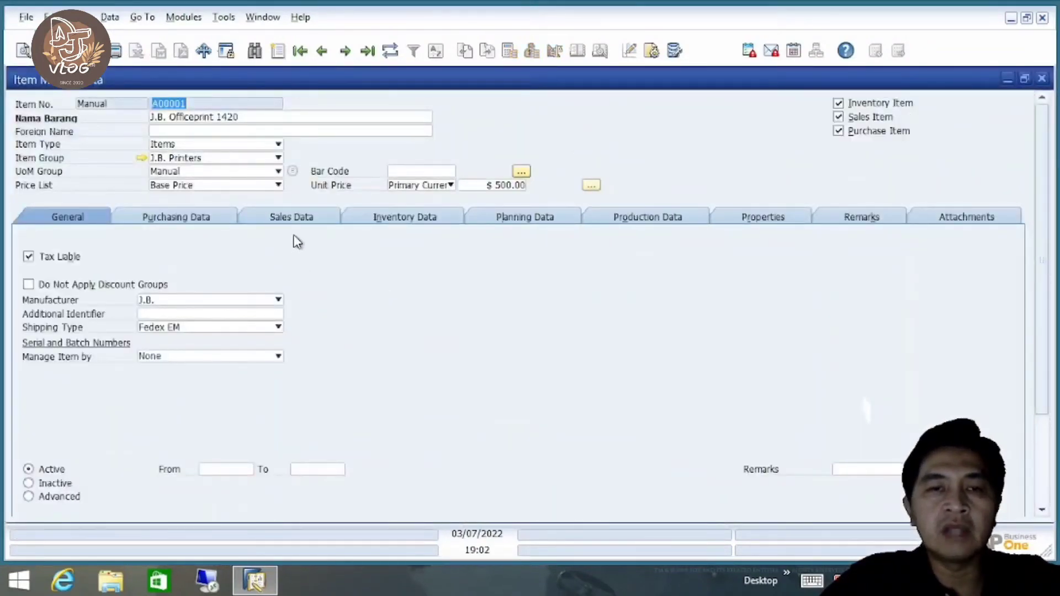
click(511, 221)
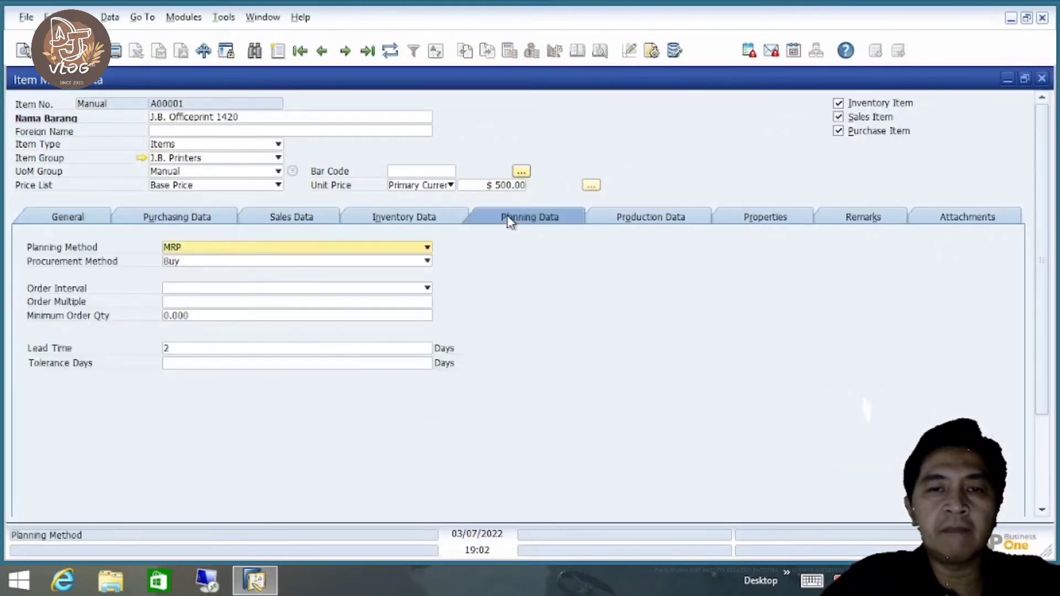
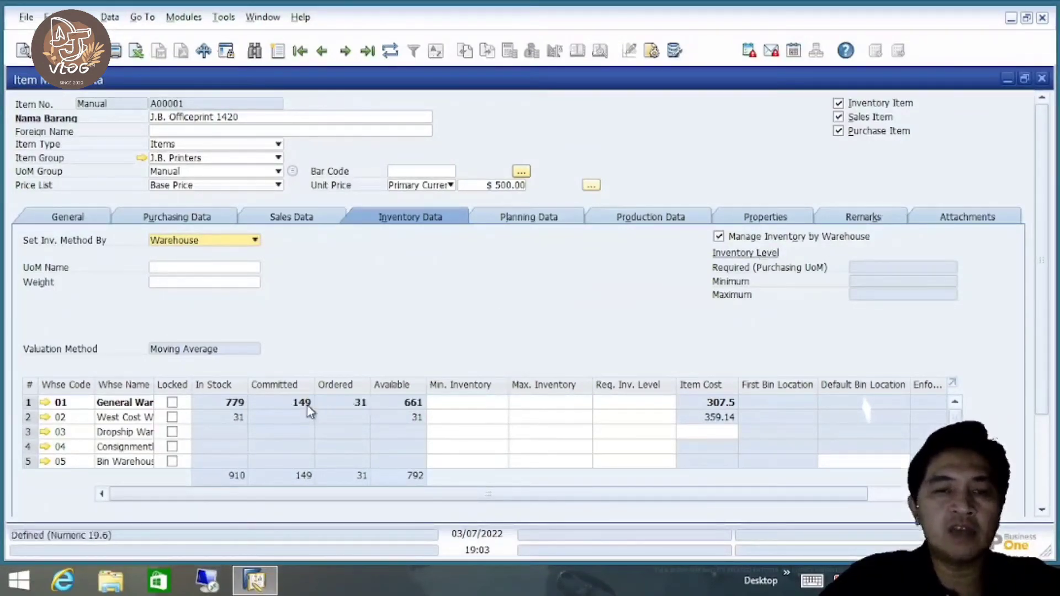
click(1042, 79)
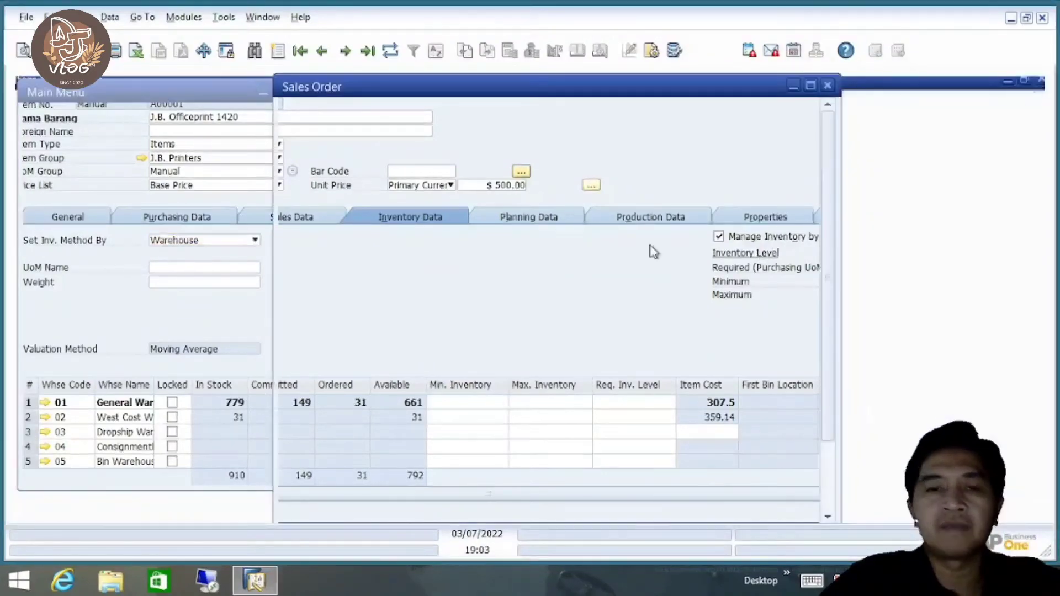
click(579, 293)
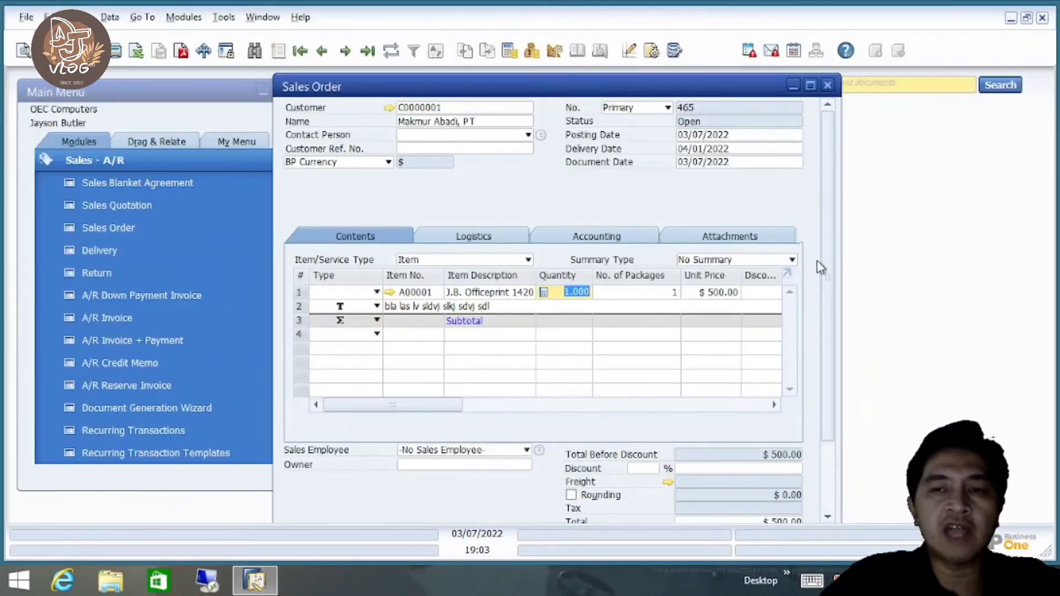
drag(826, 271, 820, 213)
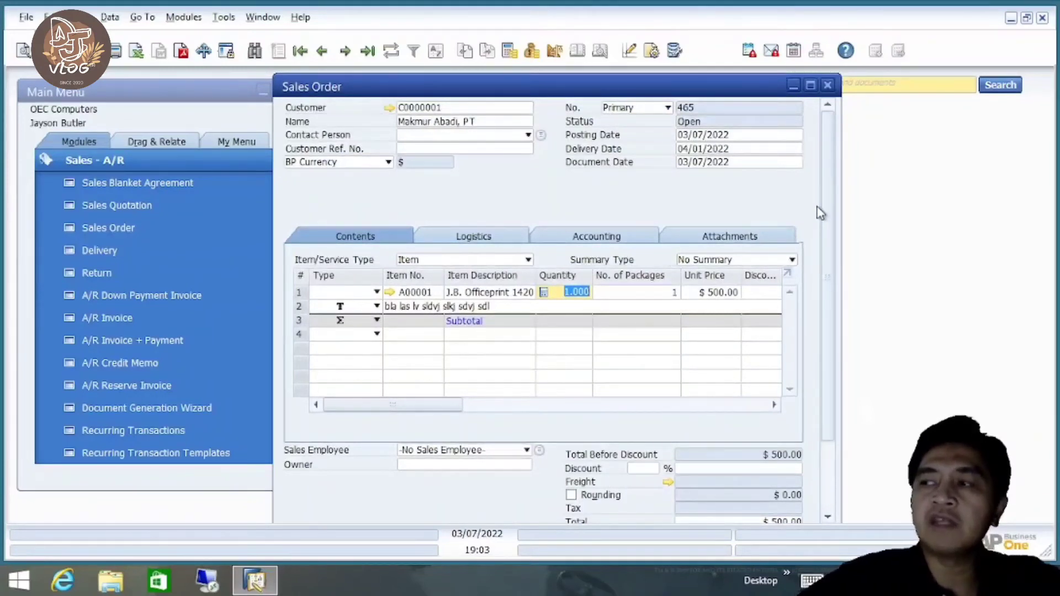
right_click(502, 189)
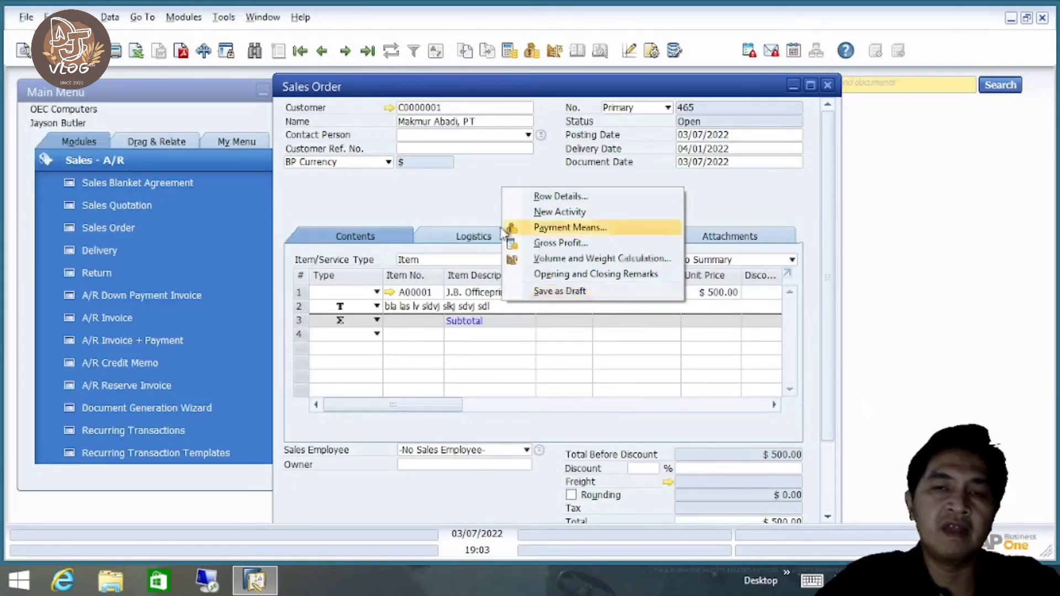
click(467, 209)
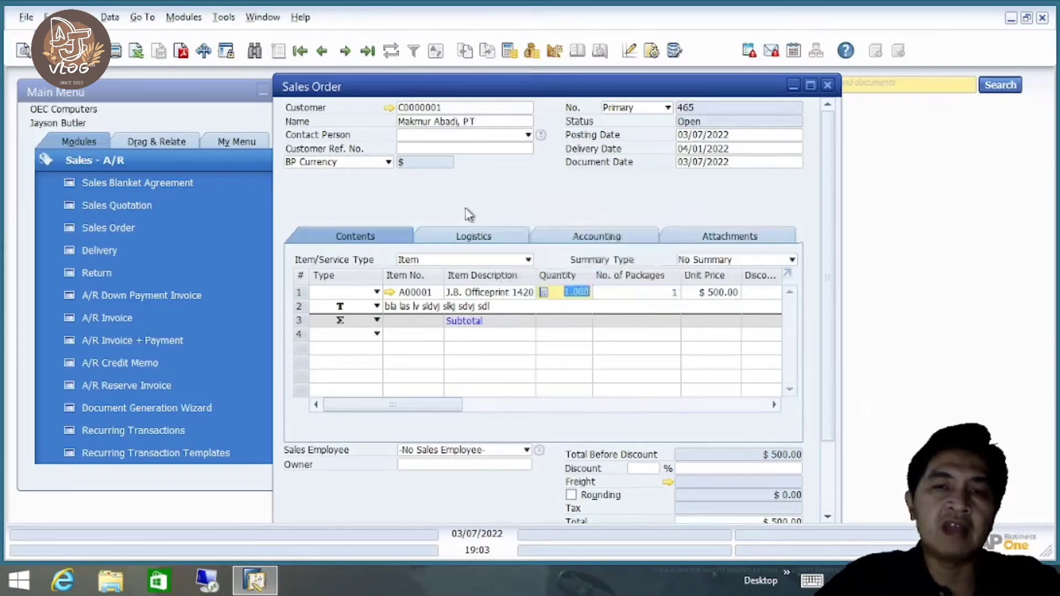
click(26, 18)
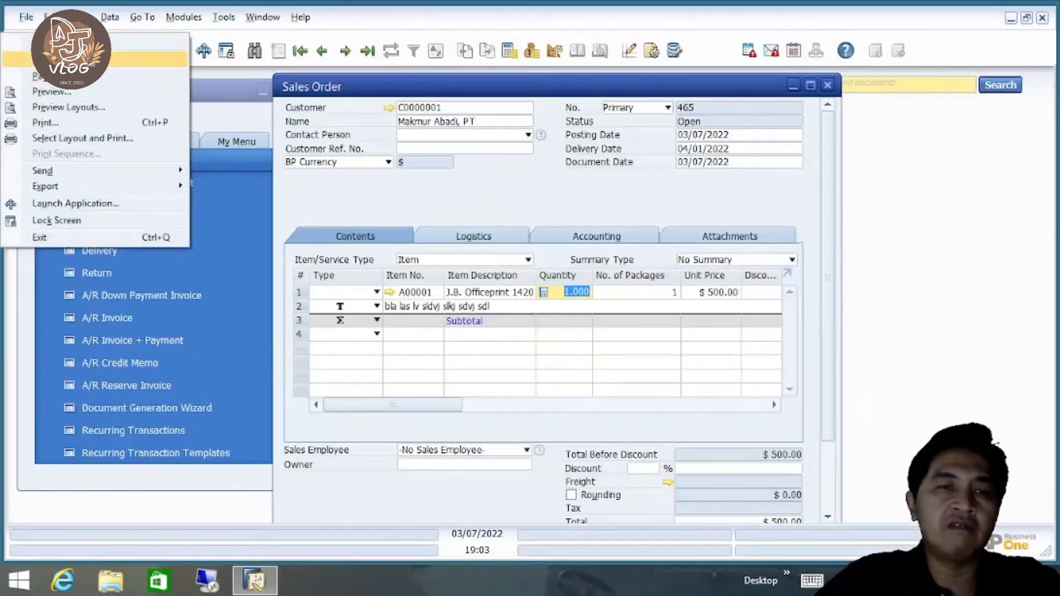
click(478, 184)
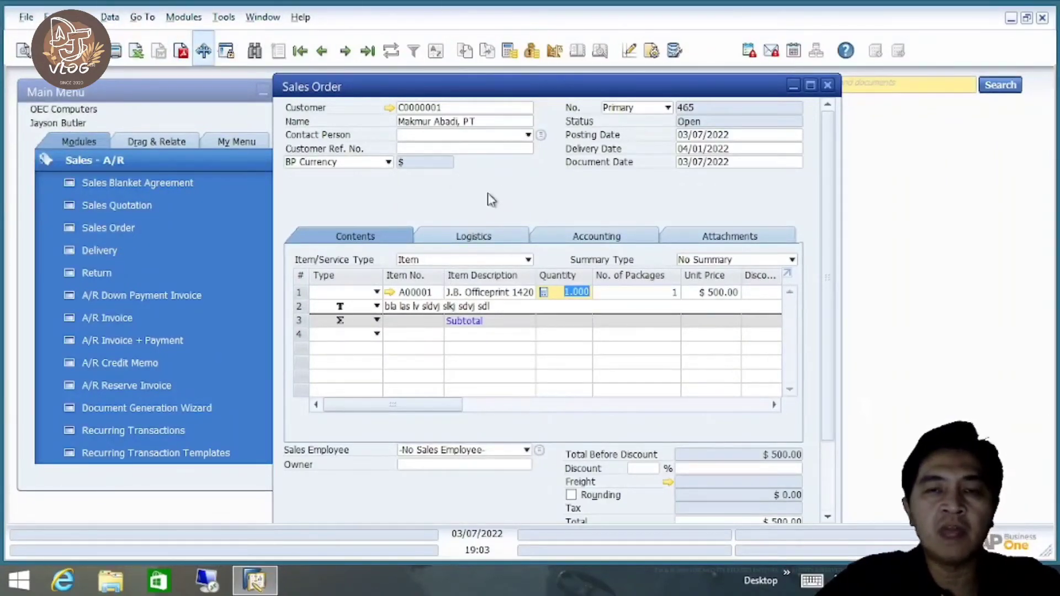
- Save the sales order as a draft
right_click(525, 182)
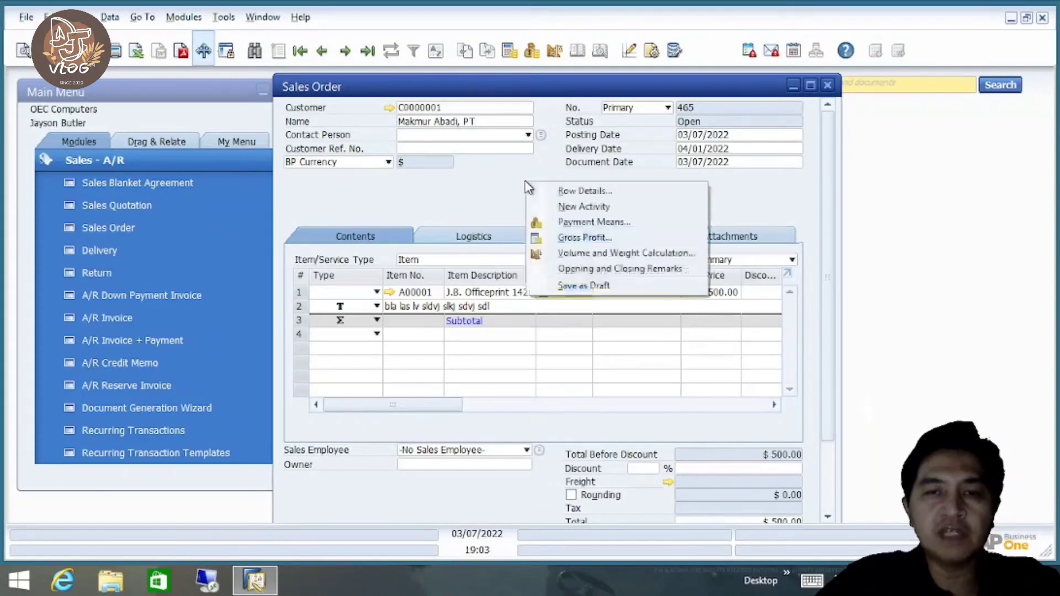
click(602, 287)
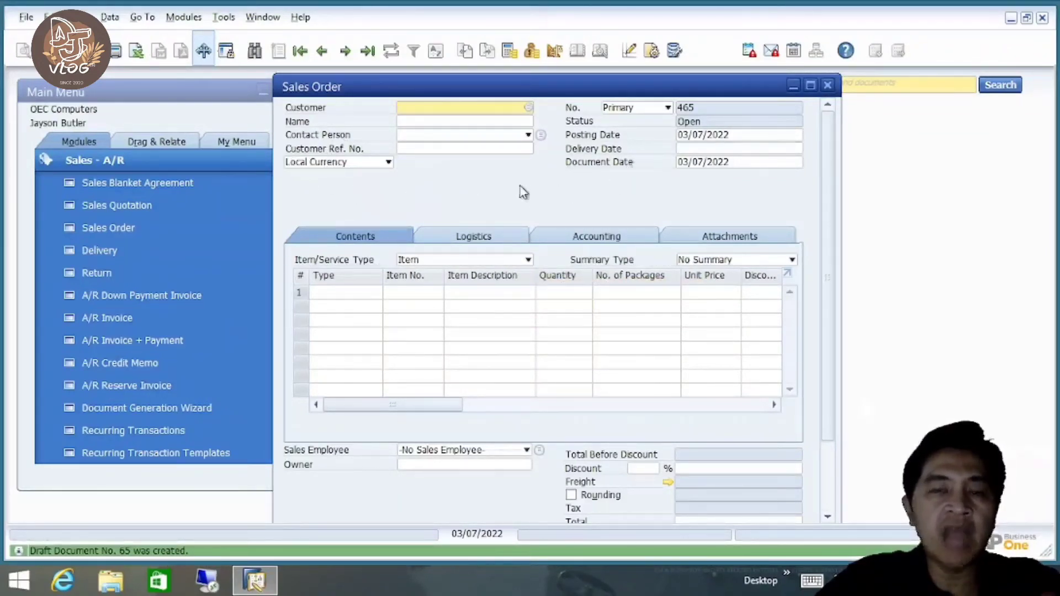
- Check the last posted sales order, return to a blank sales order form and close it
click(366, 55)
scroll(831, 261, up, 1)
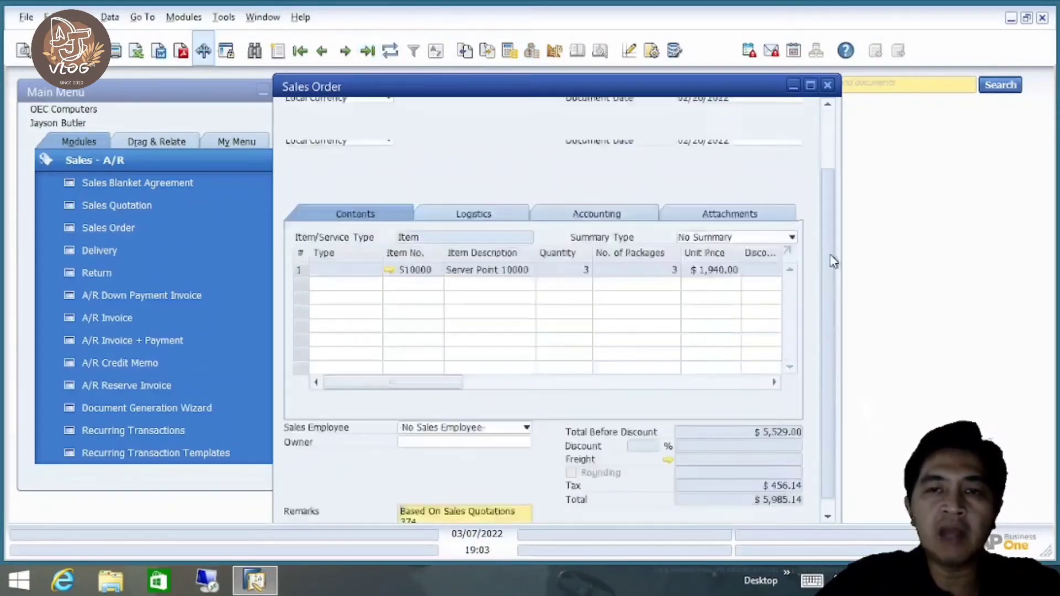
drag(831, 260, 830, 212)
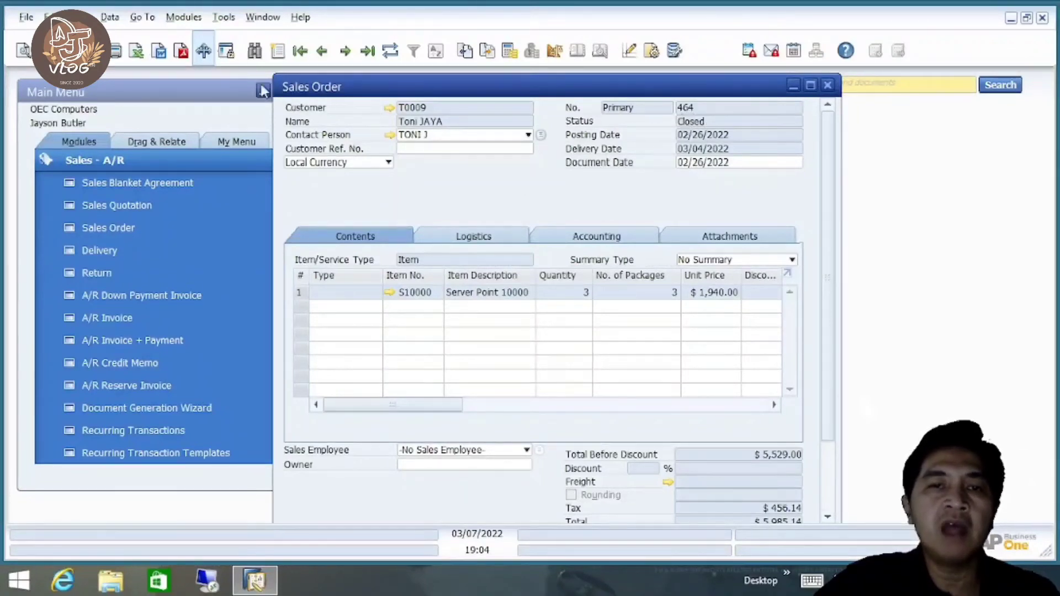
click(277, 51)
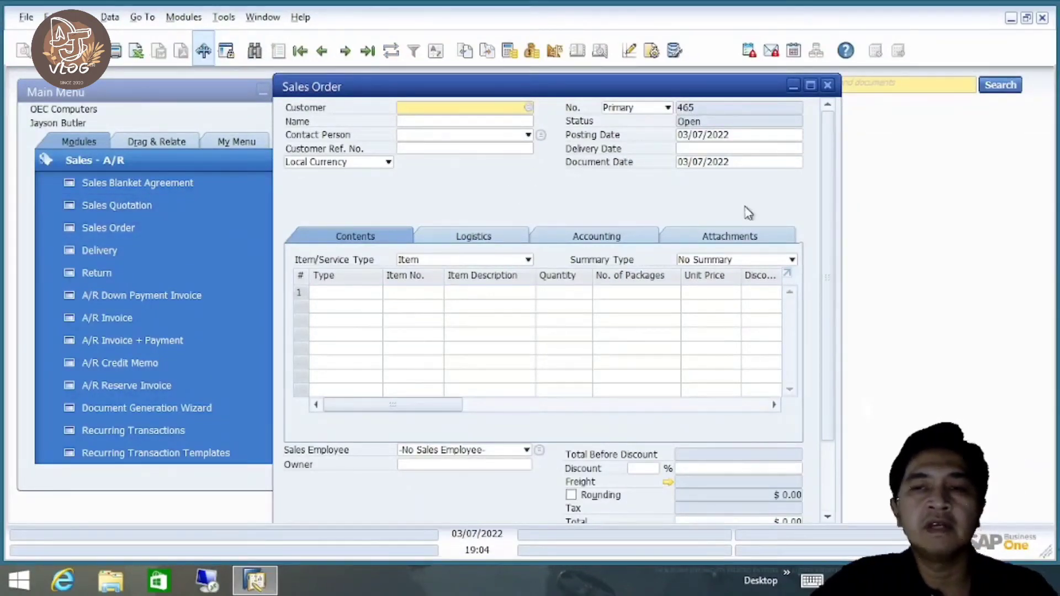
mouse_move(830, 157)
mouse_down()
mouse_move(837, 185)
mouse_move(831, 137)
mouse_up()
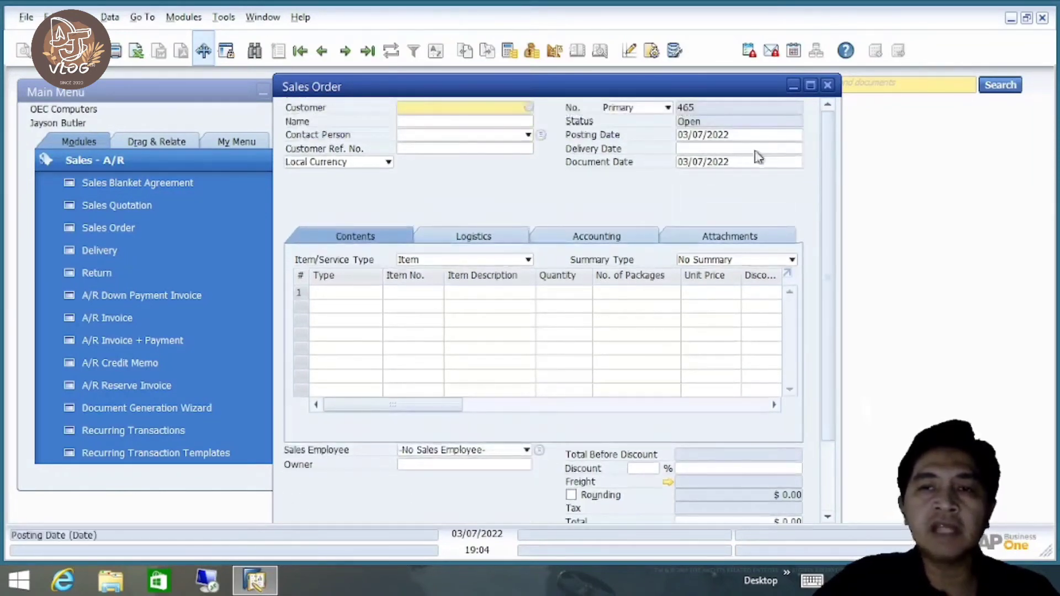
click(828, 86)
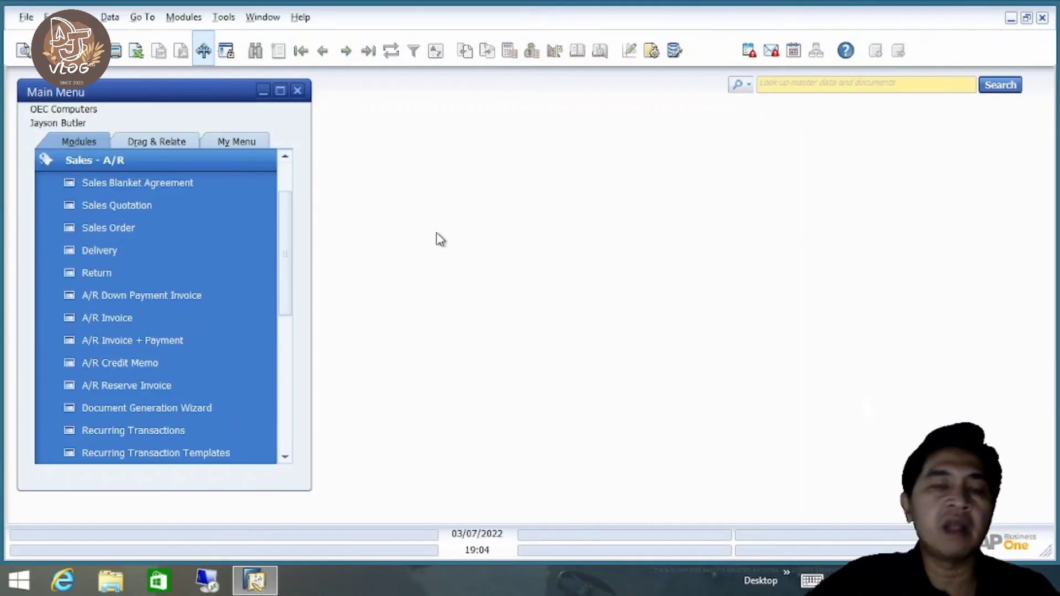
- Open the selection criteria of the Document Drafts Report from the Sales - A/R sales reports
mouse_move(286, 230)
mouse_down()
mouse_move(281, 312)
mouse_move(286, 218)
mouse_up()
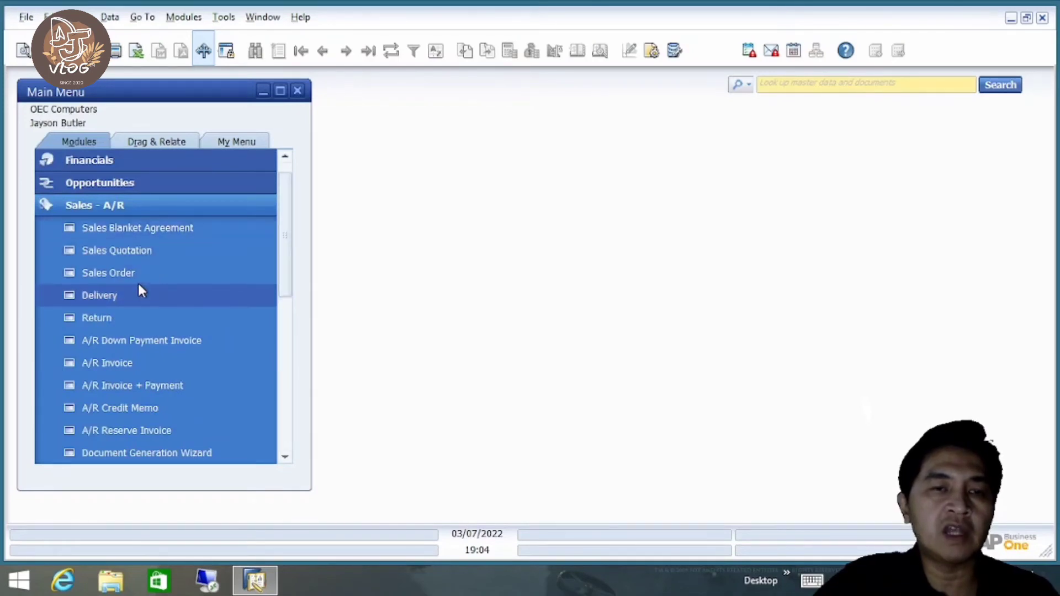
click(138, 203)
click(135, 202)
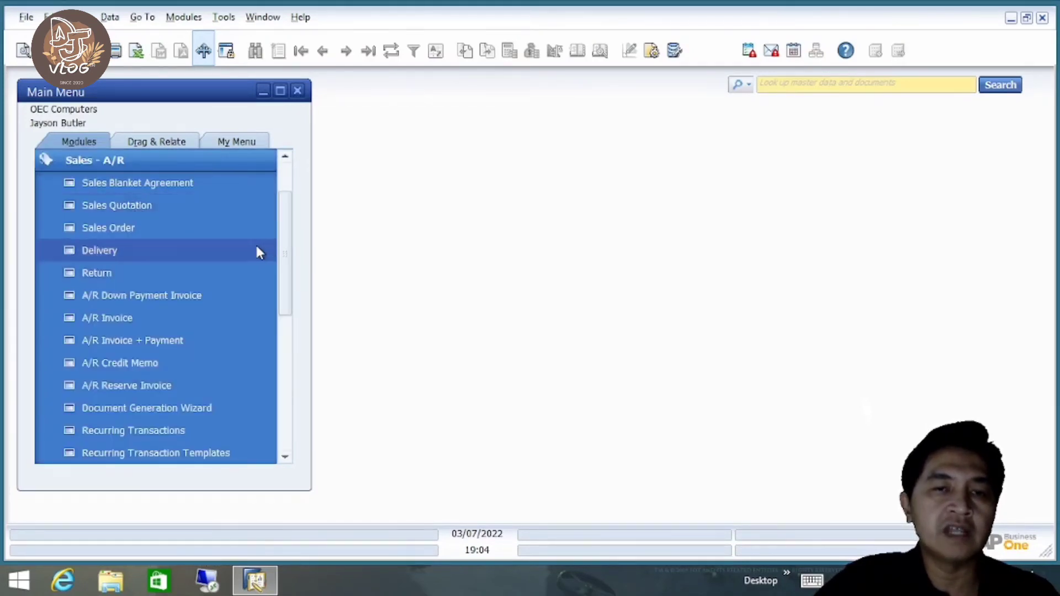
drag(284, 247, 279, 349)
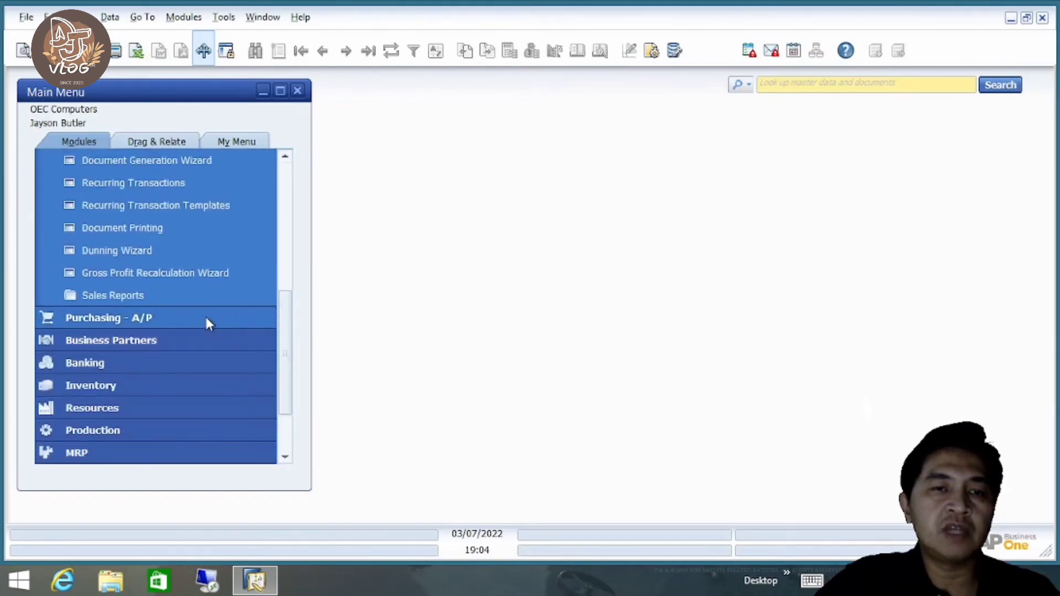
click(152, 297)
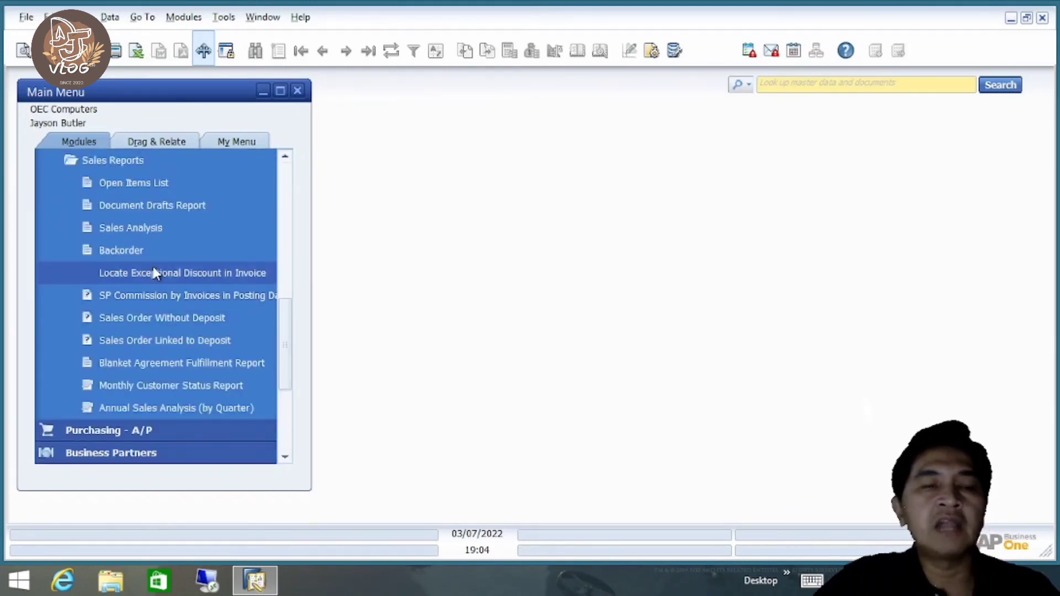
click(172, 207)
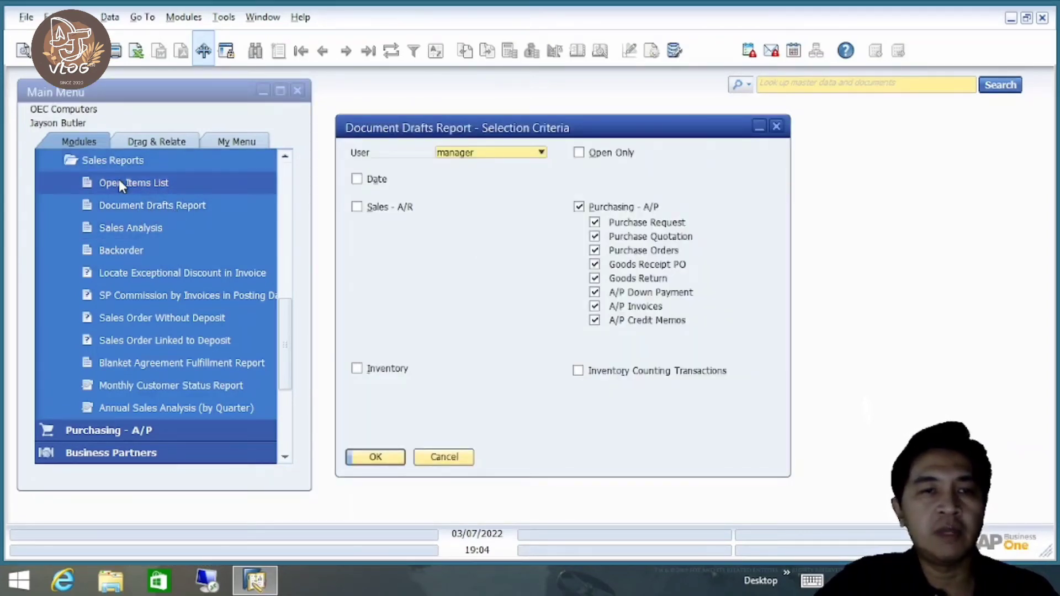
- List only the Sales - A/R drafts, excluding Purchasing - A/P, and open the sales order draft posted 03/07/2022
click(579, 207)
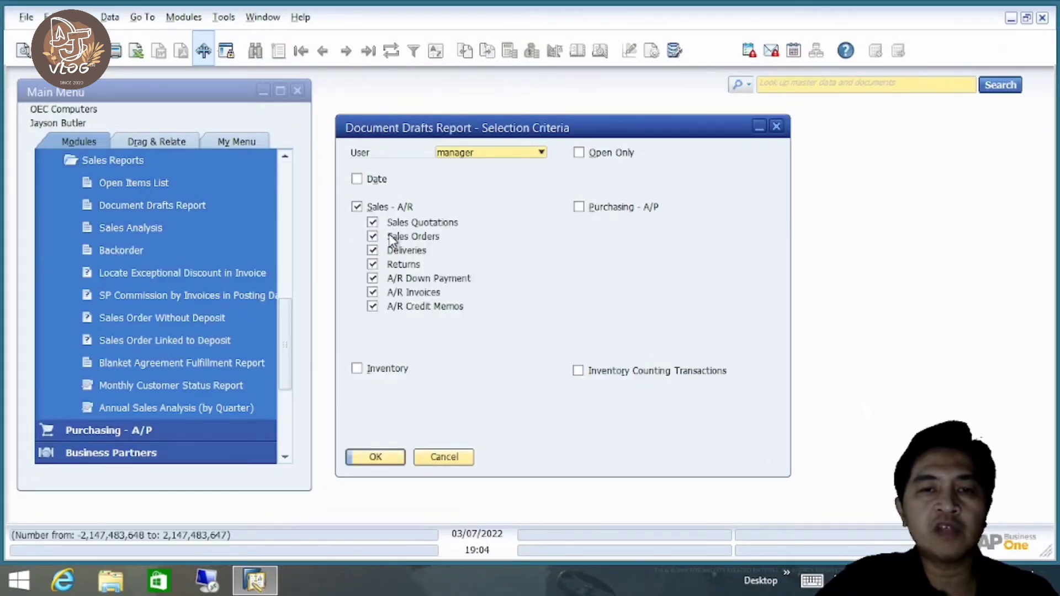
click(386, 458)
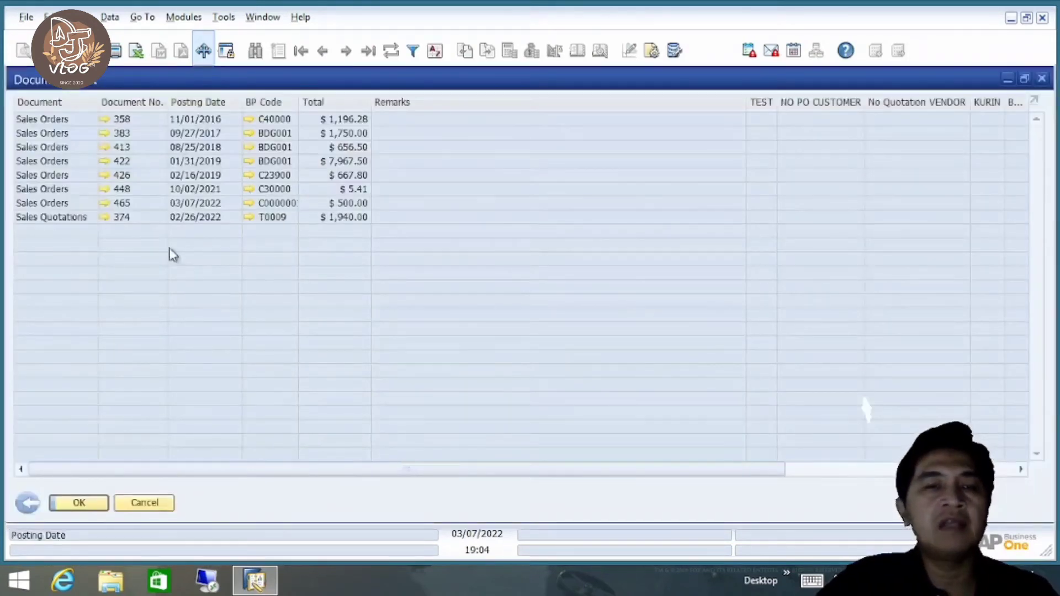
click(139, 204)
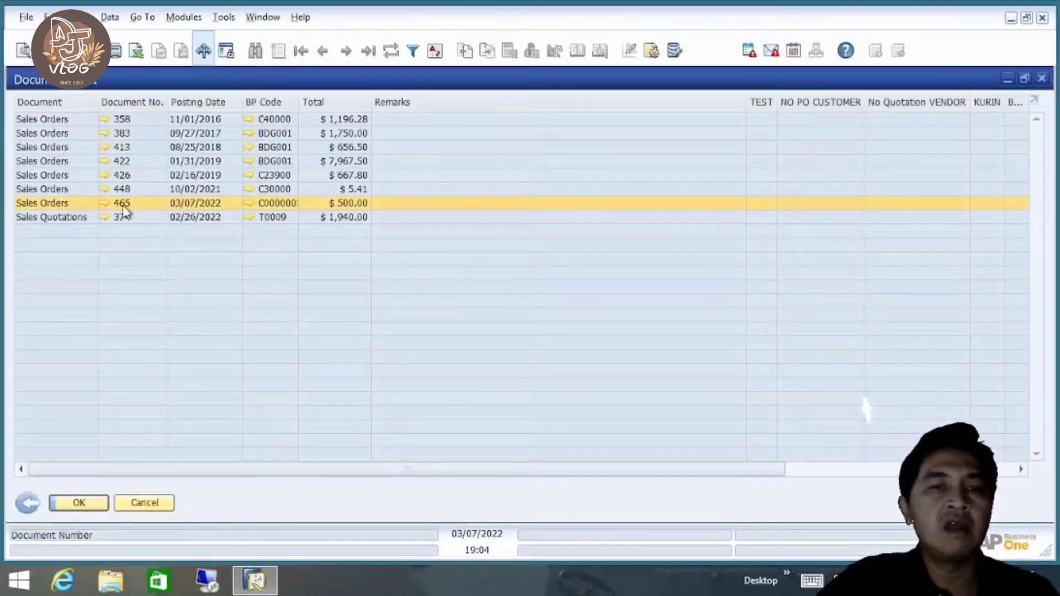
click(105, 202)
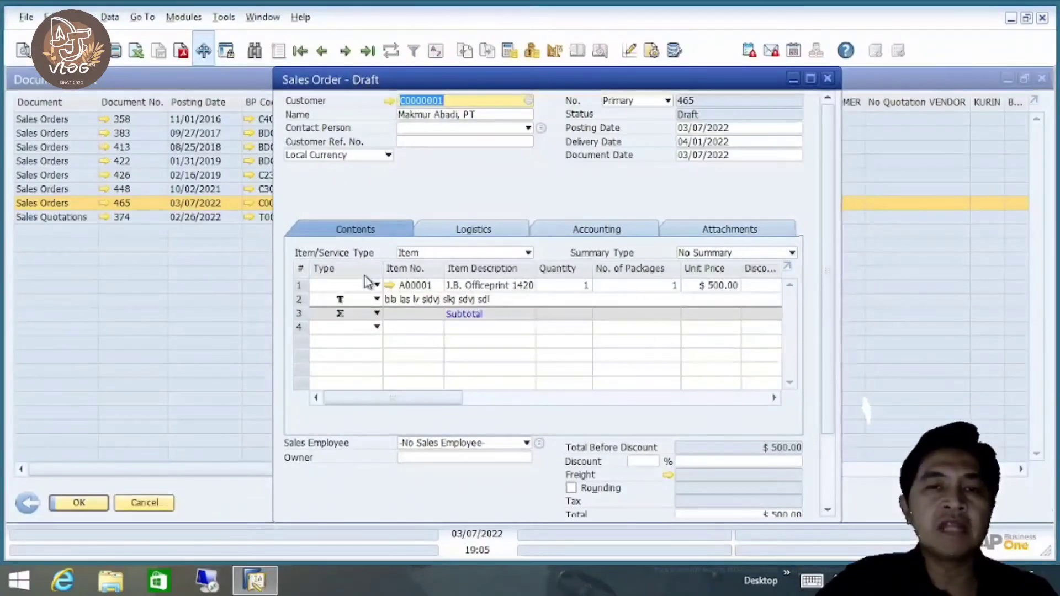
- Check the warehouse inventory data of item A00001 from the draft and close its master data
mouse_move(391, 287)
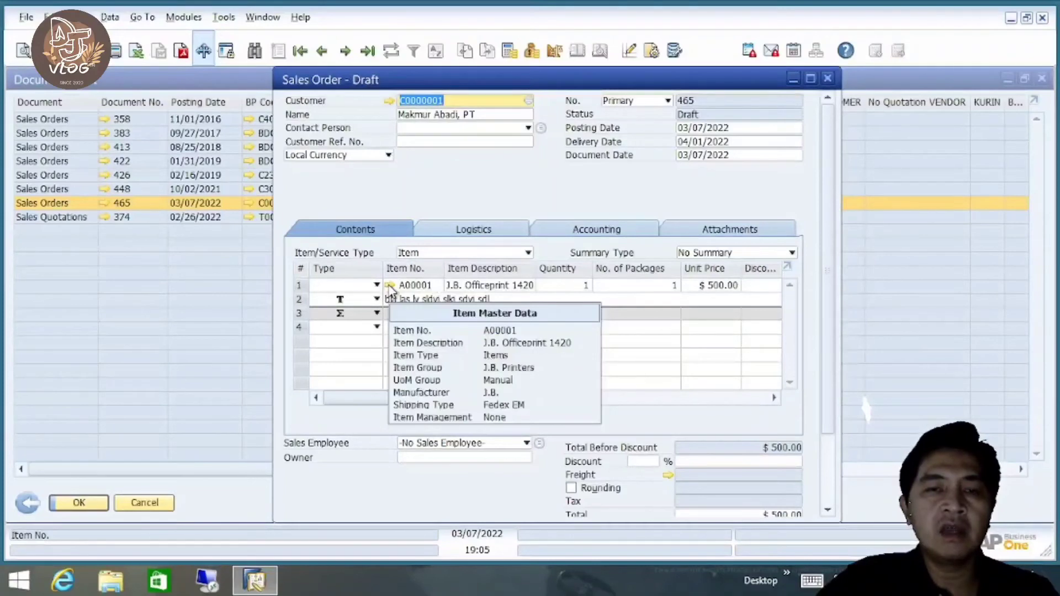
click(390, 286)
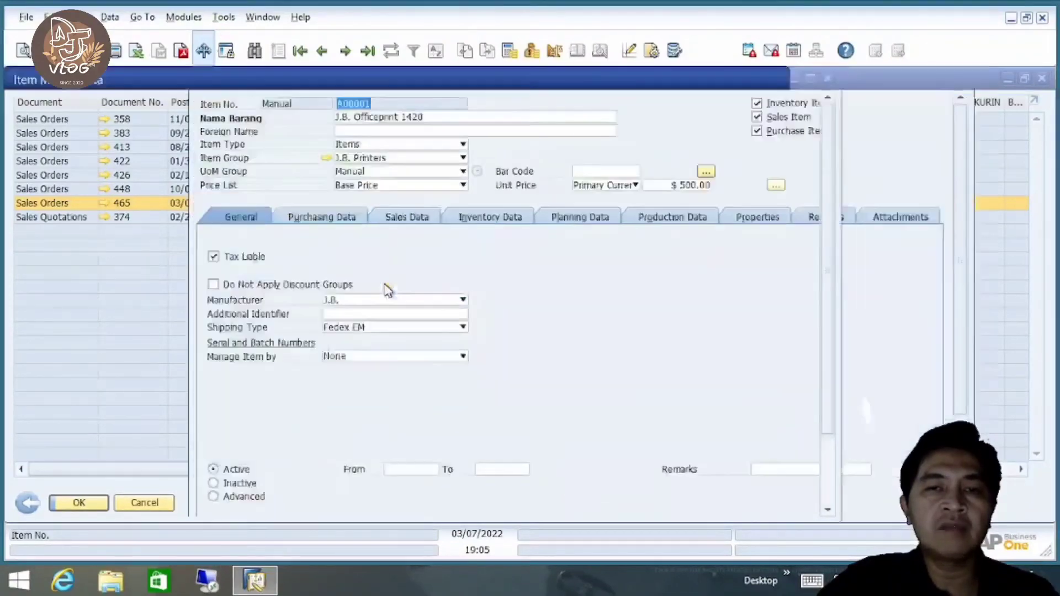
click(416, 217)
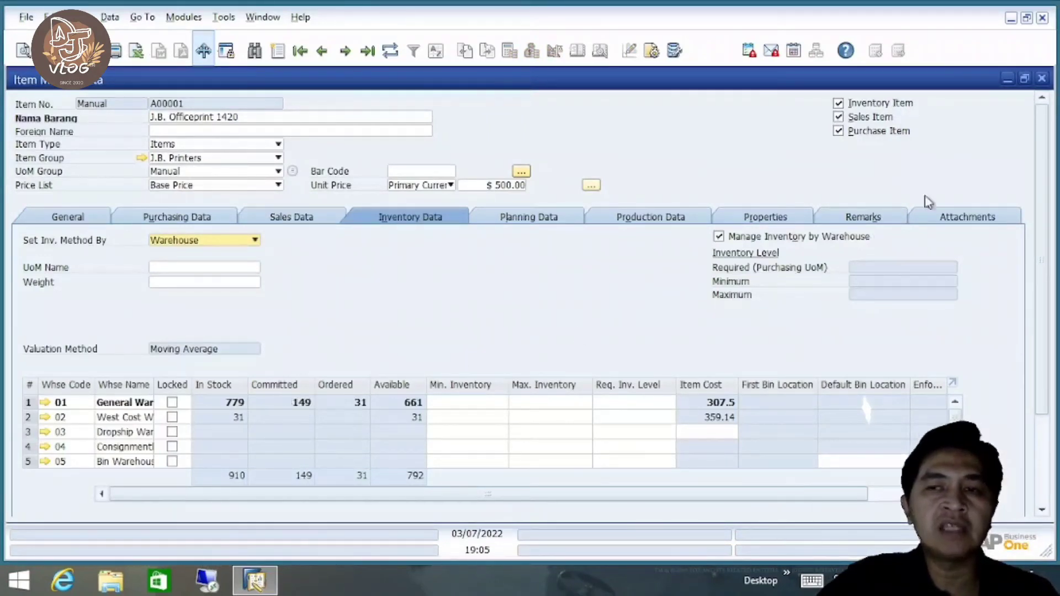
click(1042, 79)
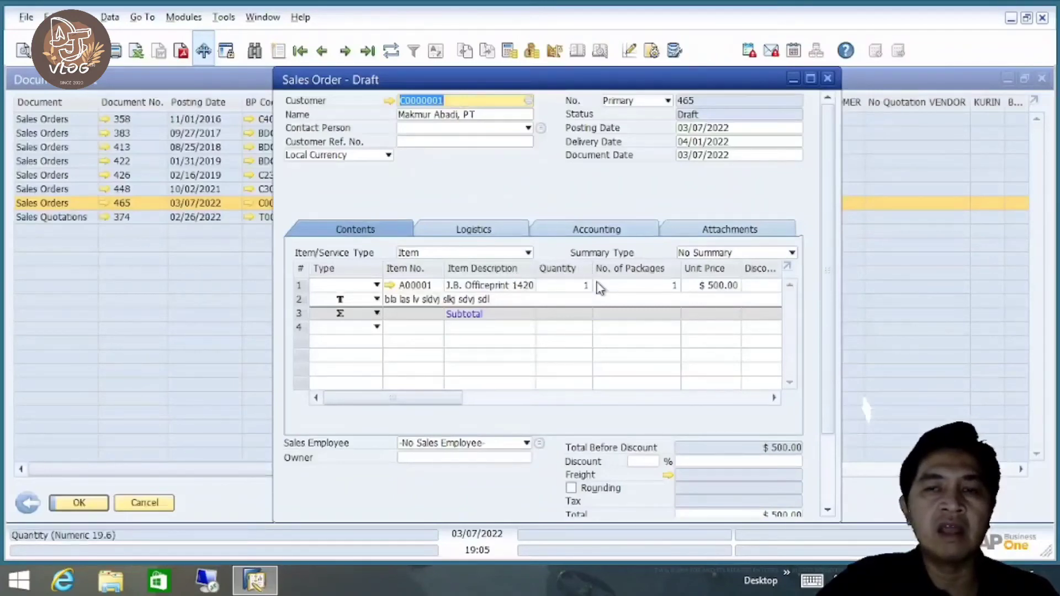
- Review the draft down to its totals and add it as a sales order, continuing despite the exceeded credit limit
scroll(831, 238, down, 1)
drag(831, 238, 831, 330)
drag(835, 236, 833, 161)
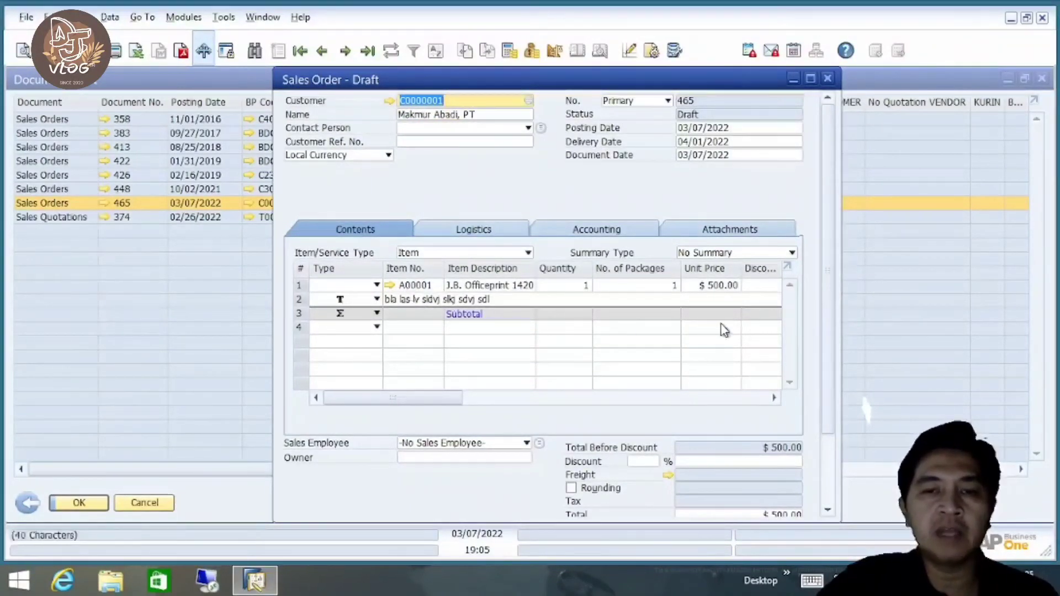
mouse_move(832, 279)
mouse_down()
mouse_move(831, 343)
mouse_move(830, 273)
mouse_up()
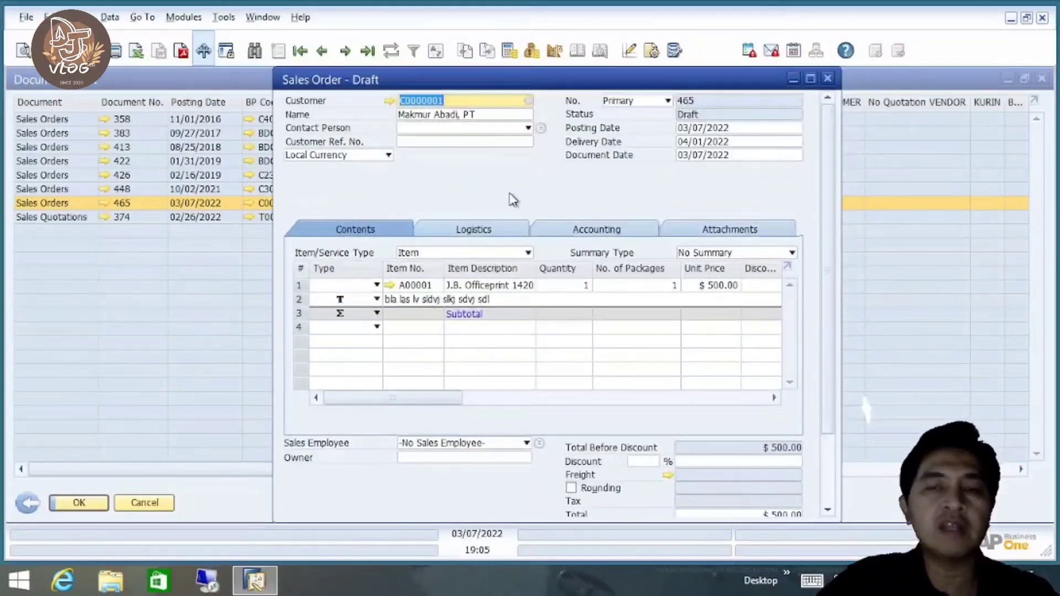
drag(829, 239, 847, 362)
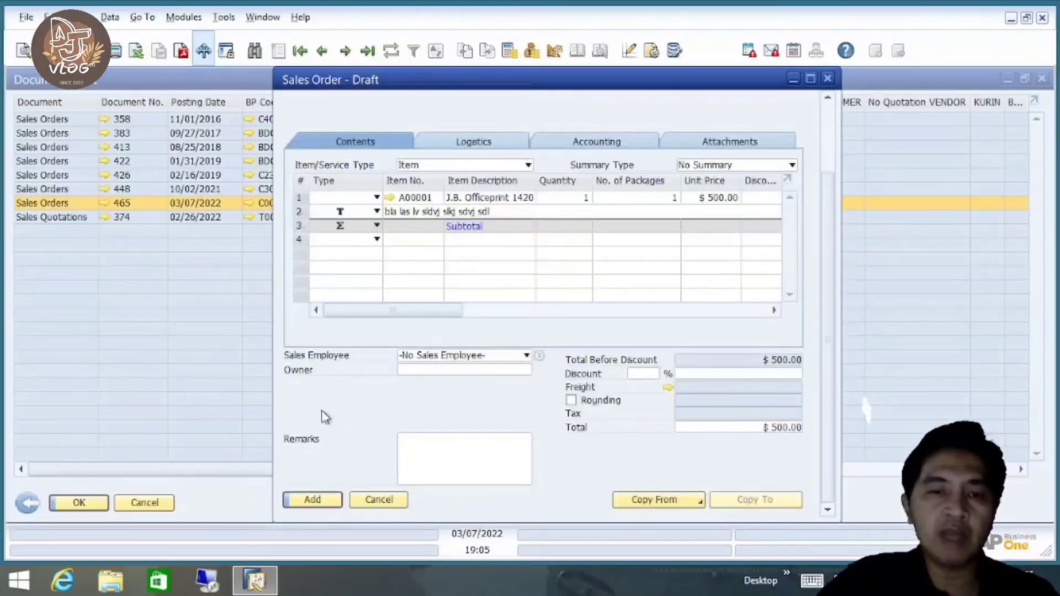
click(313, 500)
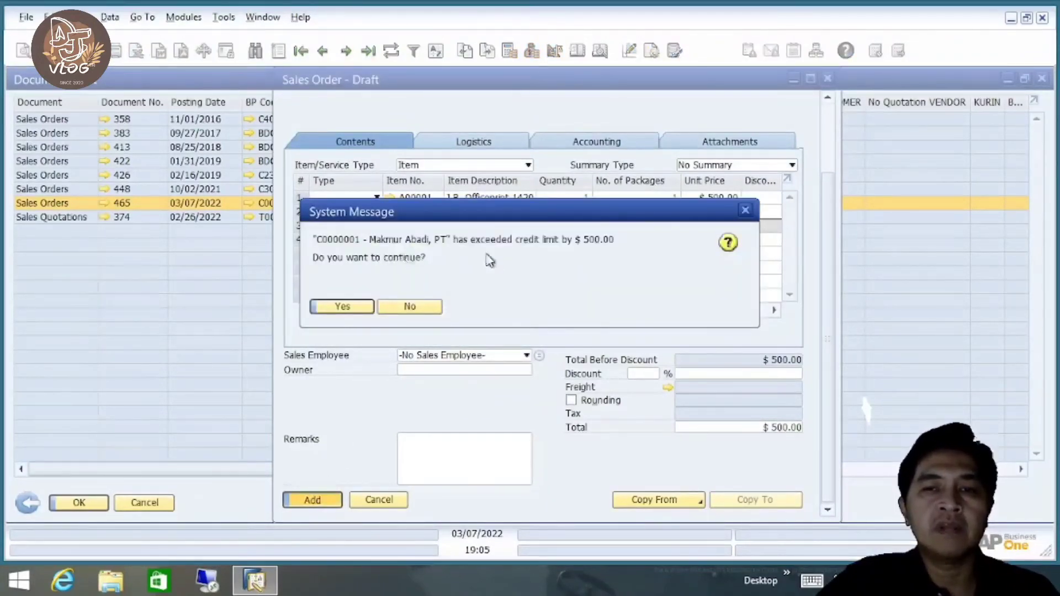
click(342, 306)
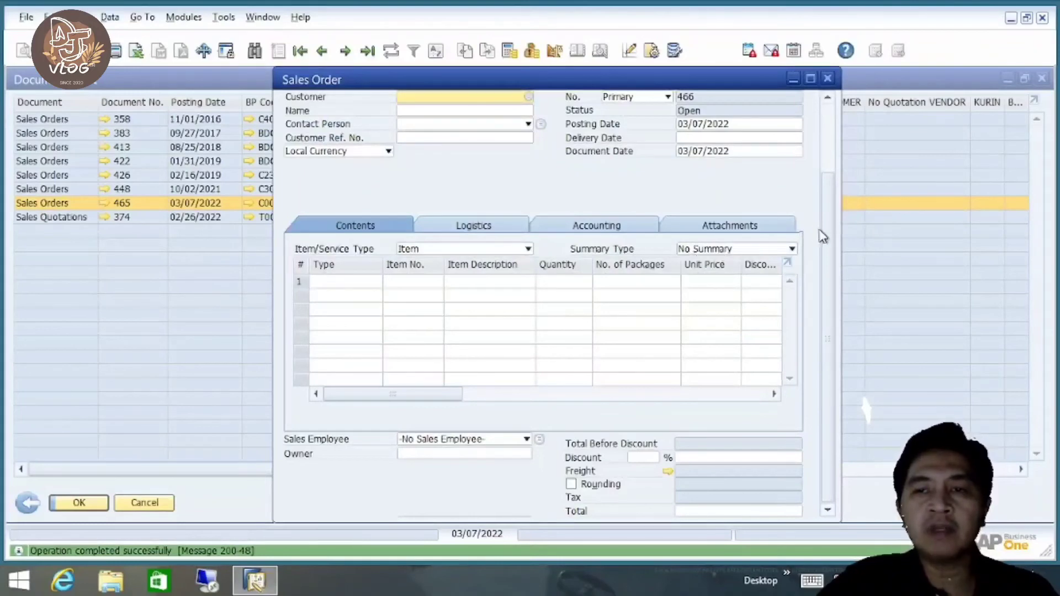
- Display the most recently added sales order and review it from the totals up to the header
drag(823, 237, 828, 137)
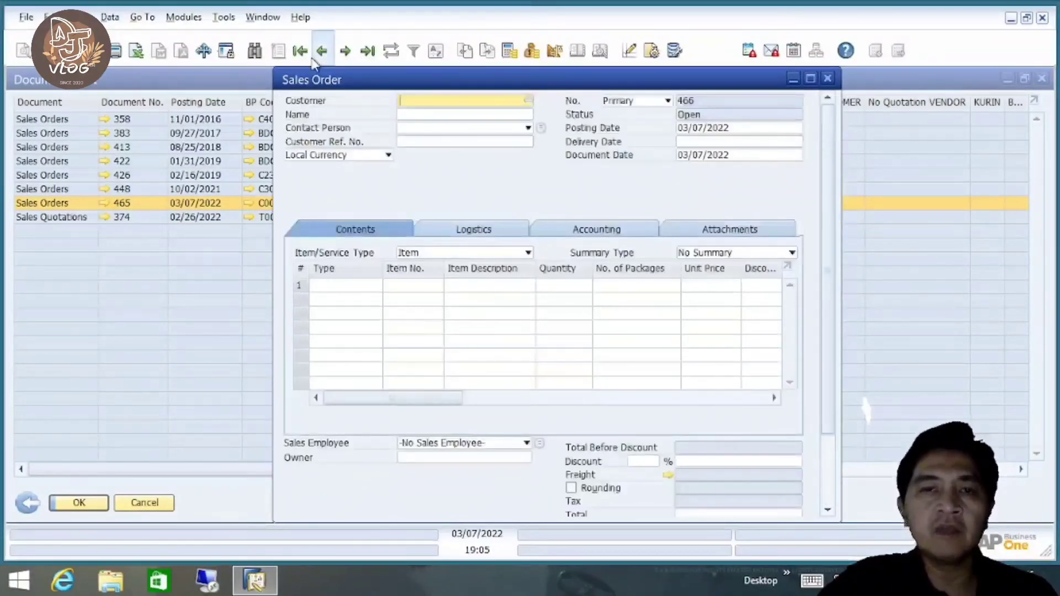
click(371, 55)
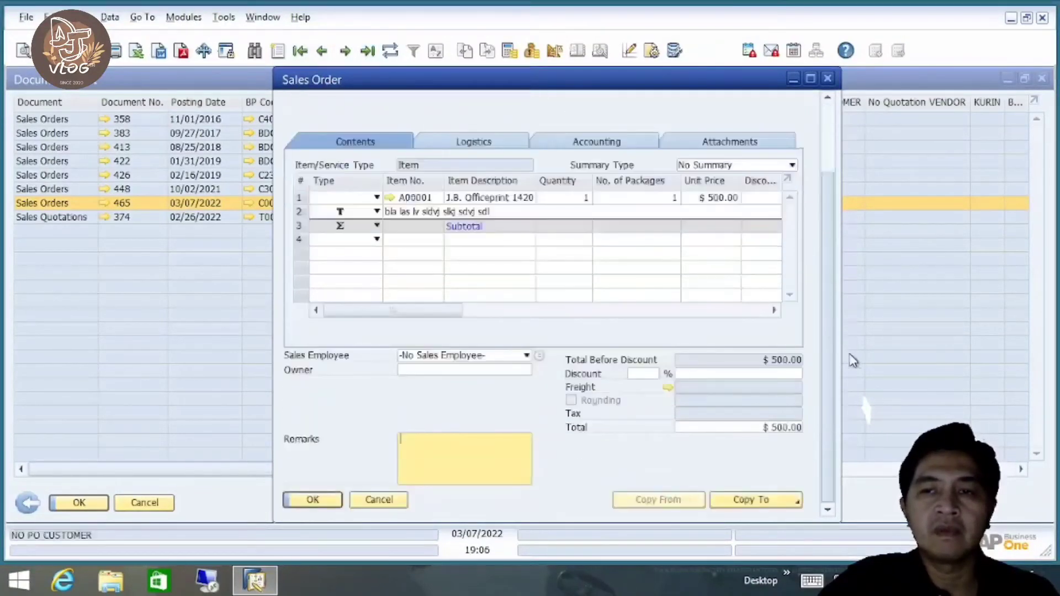
drag(853, 360, 833, 166)
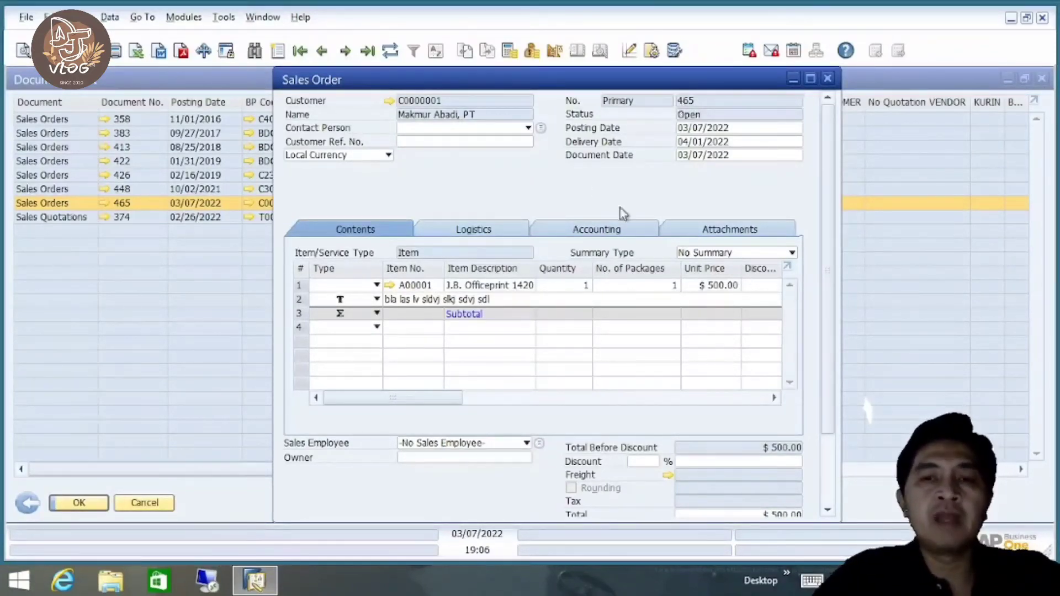
drag(830, 210, 828, 156)
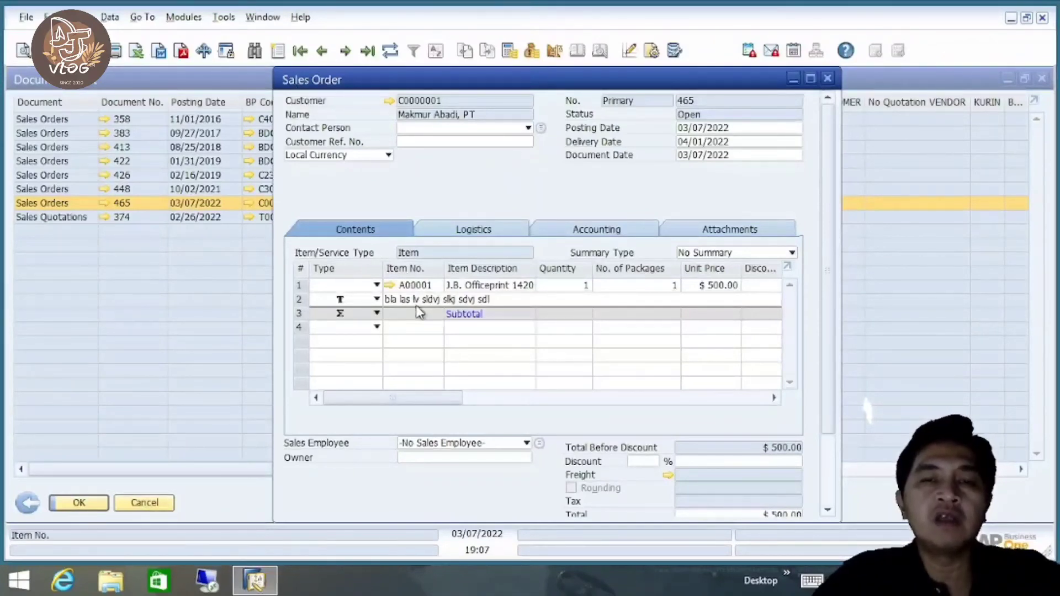
- Recheck the committed and available warehouse quantities of item A00001 after adding the order, and close its master data
click(390, 285)
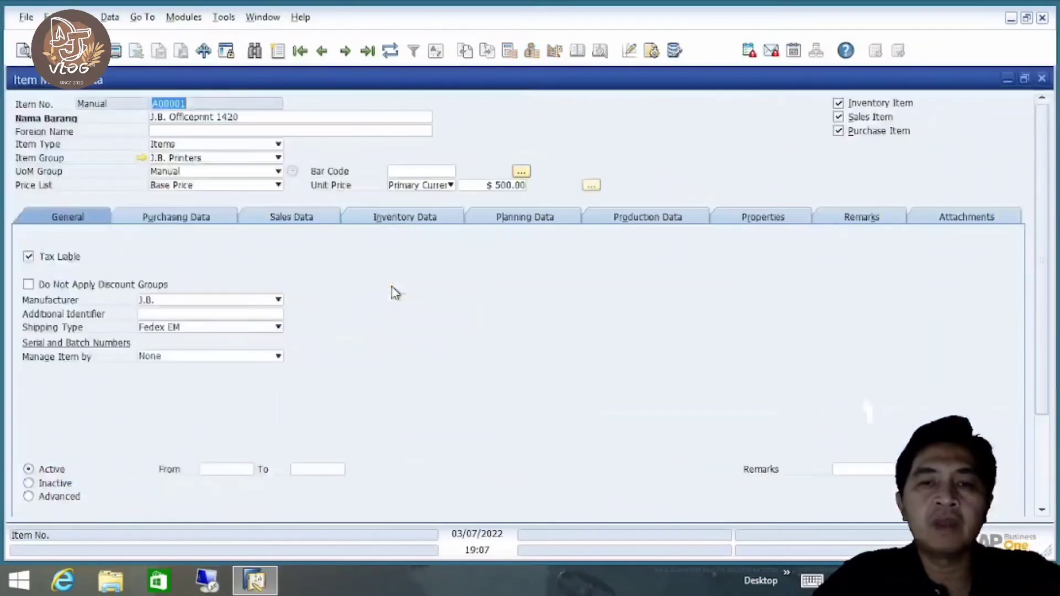
click(408, 220)
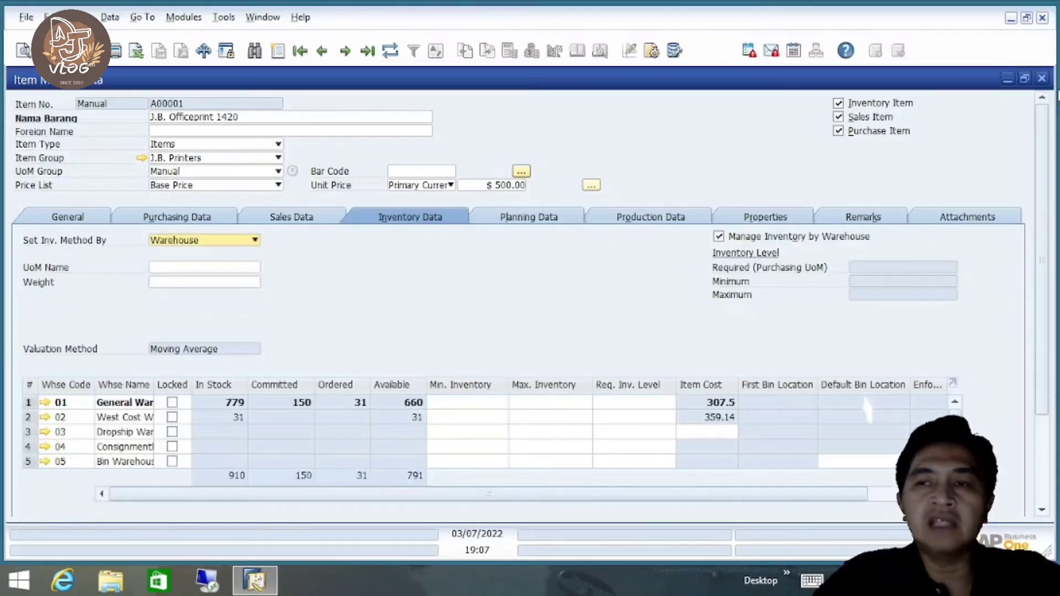
click(1042, 79)
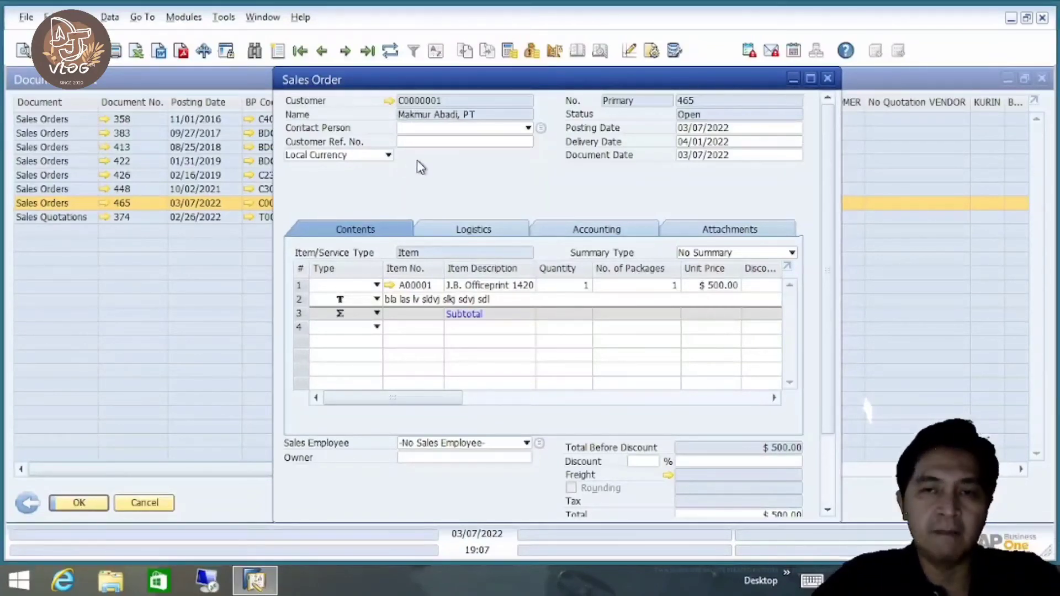
- Close the sales order and the document drafts list, returning to the Sales - A/R functions
click(827, 79)
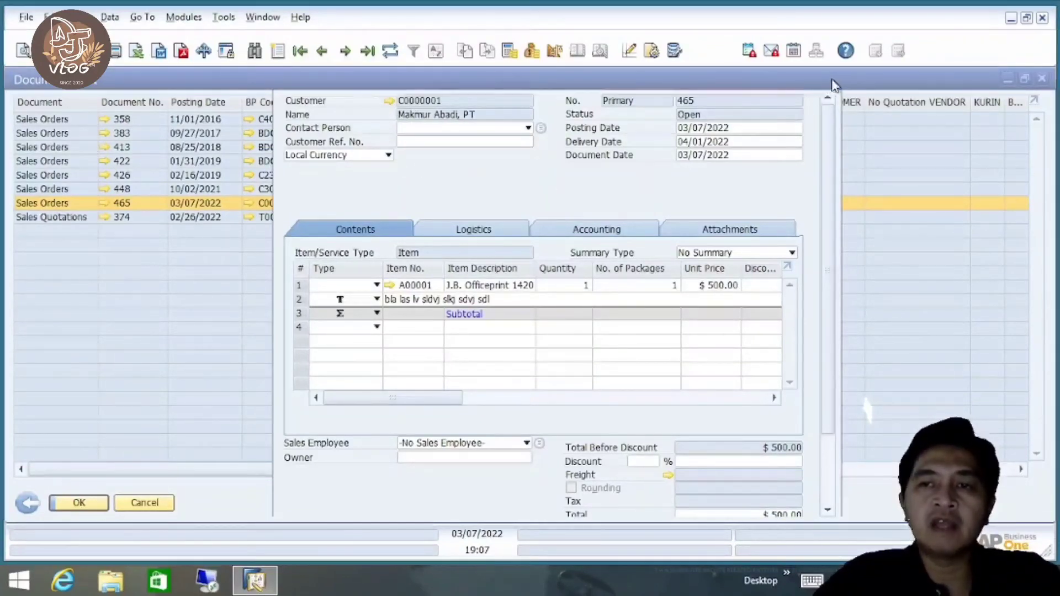
click(1043, 82)
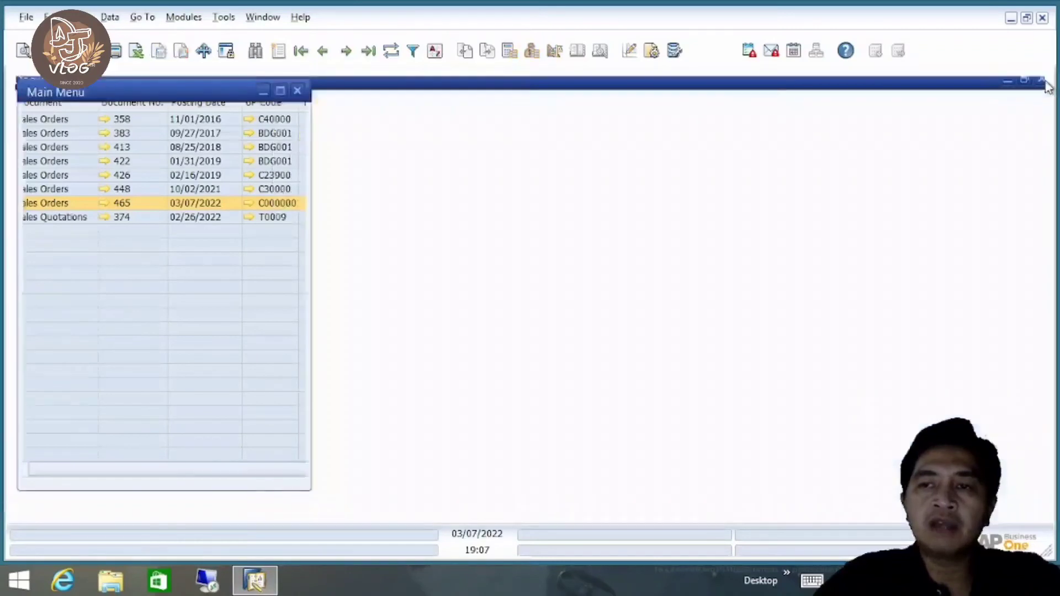
click(286, 191)
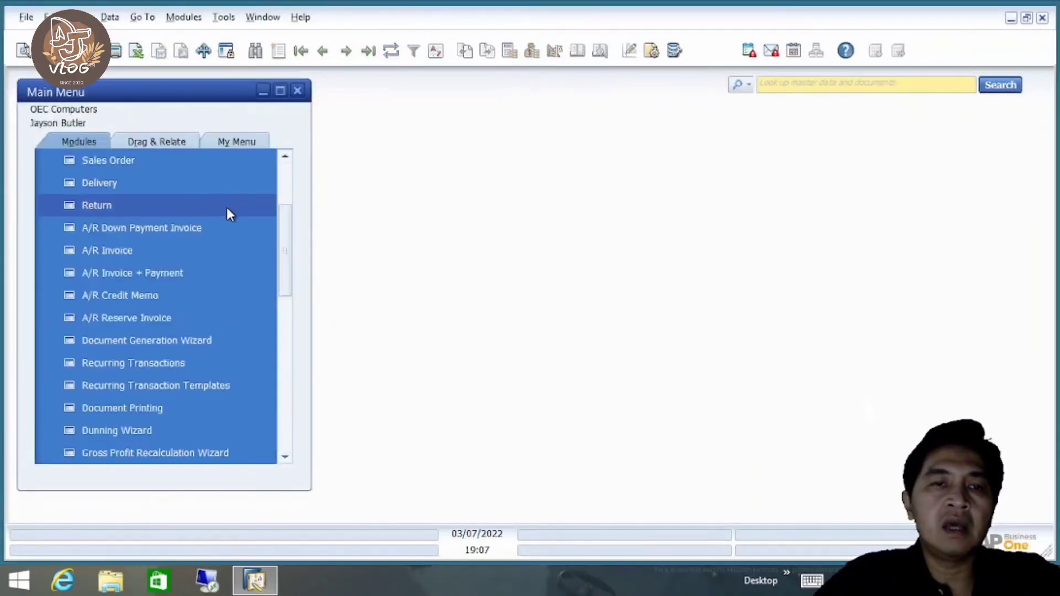
- Open the Sales Order form from the Sales - A/R module and display the last sales order record
click(287, 182)
click(149, 233)
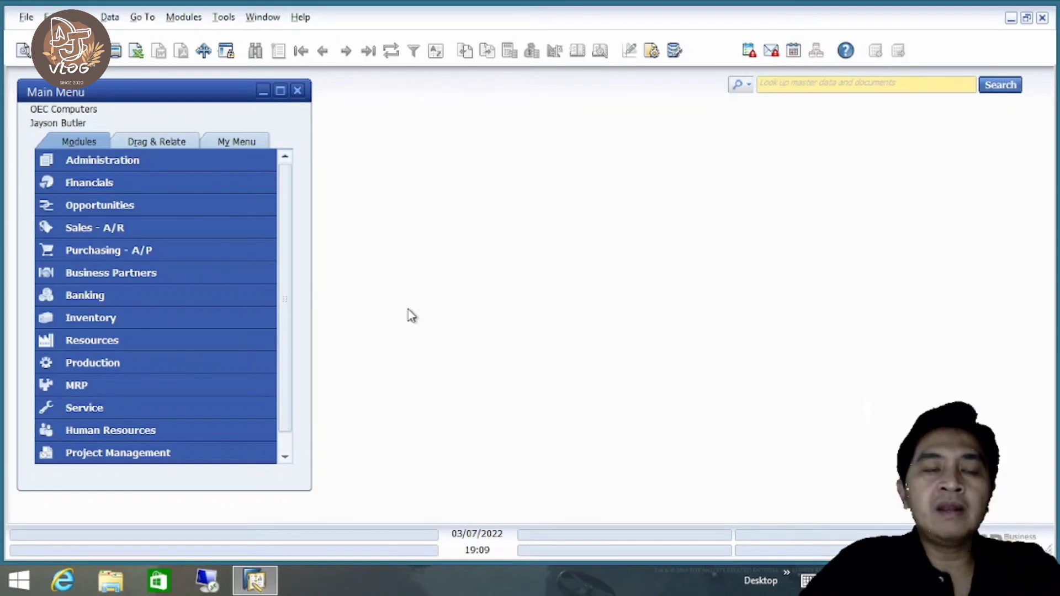
click(171, 228)
click(167, 227)
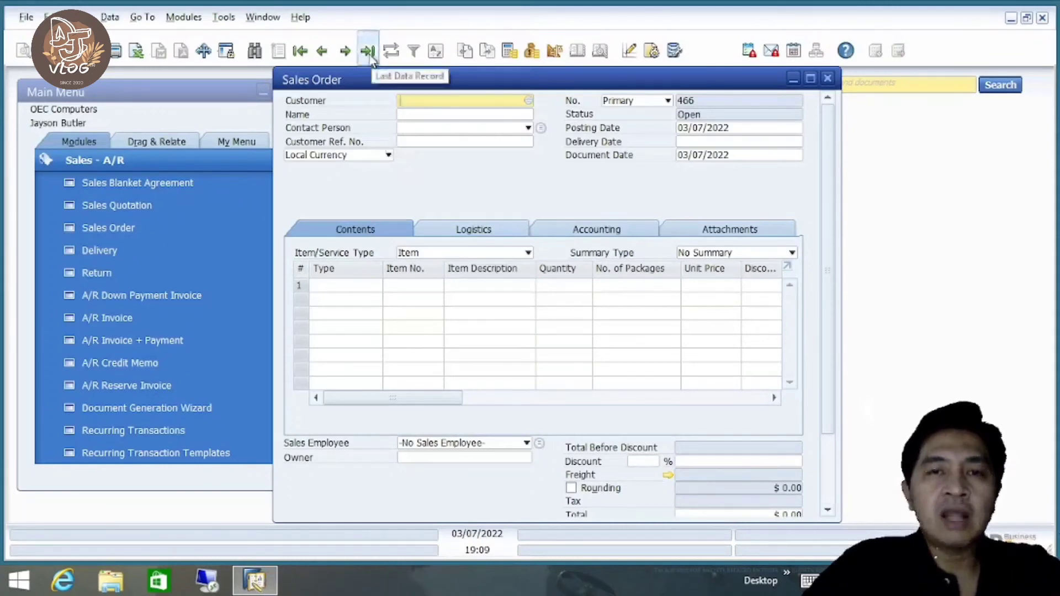
click(369, 52)
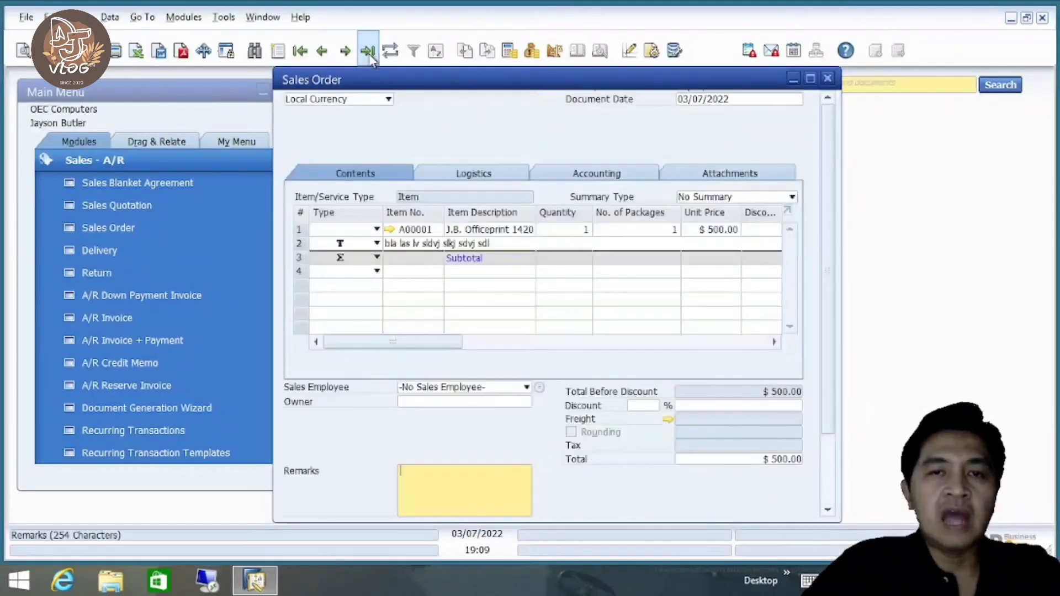
- Find the latest sales order by its document number and display its header
click(254, 54)
mouse_move(830, 161)
mouse_down()
mouse_move(833, 265)
mouse_move(819, 158)
mouse_up()
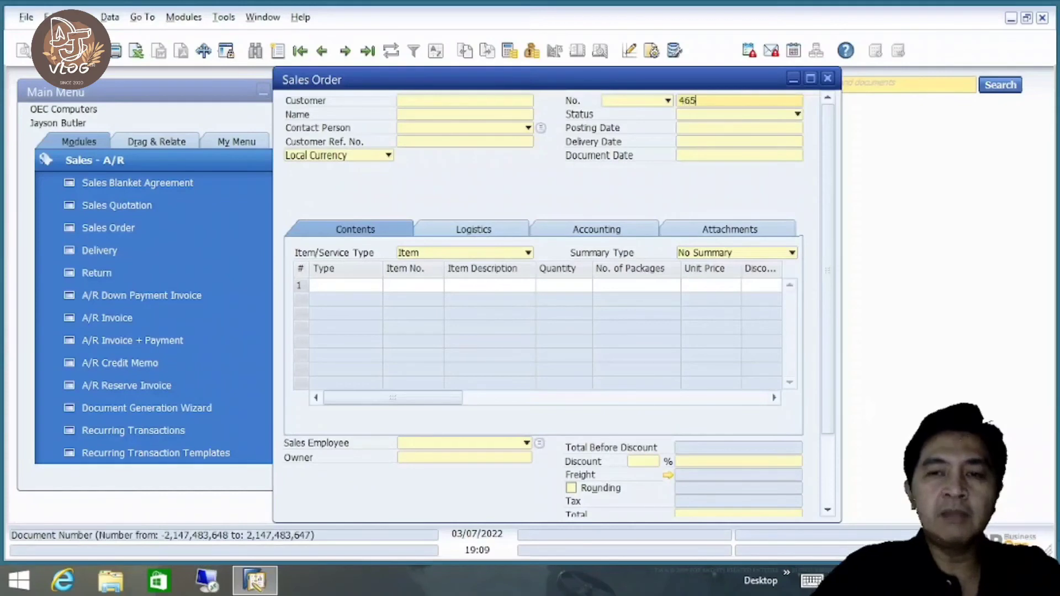
text(465)
key(Return)
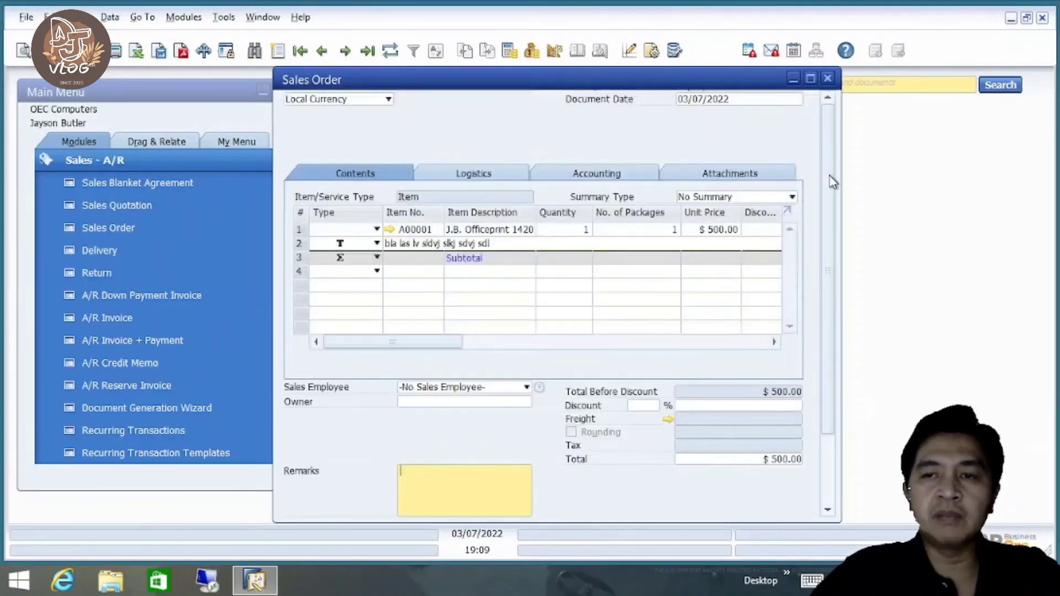
drag(831, 181, 823, 126)
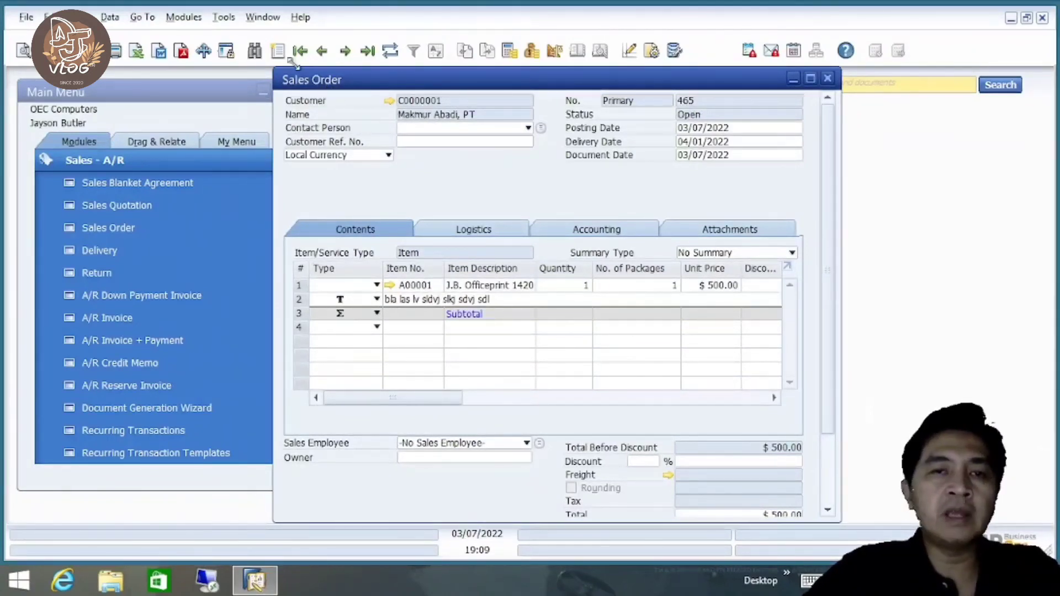
- Find the sales order again by the customer name Makmur and review it from the header to the totals
click(256, 54)
click(416, 115)
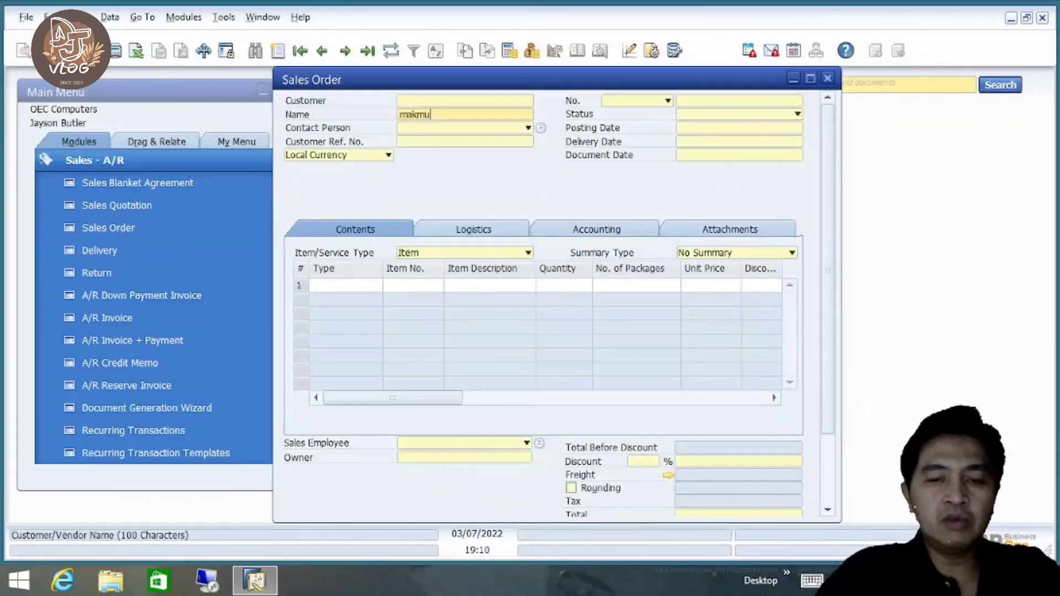
key(Return)
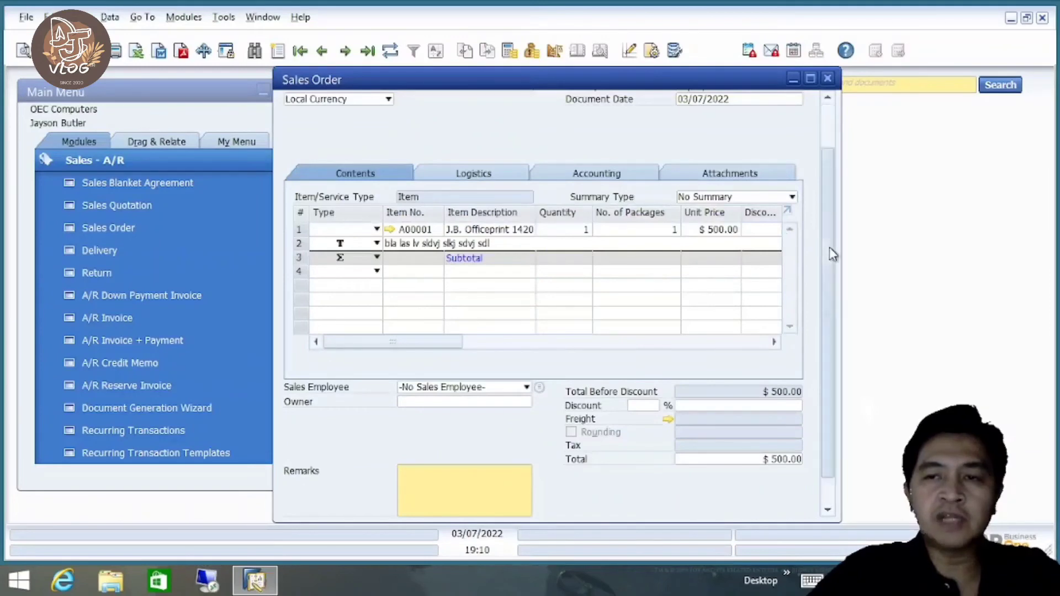
scroll(831, 185, up, 2)
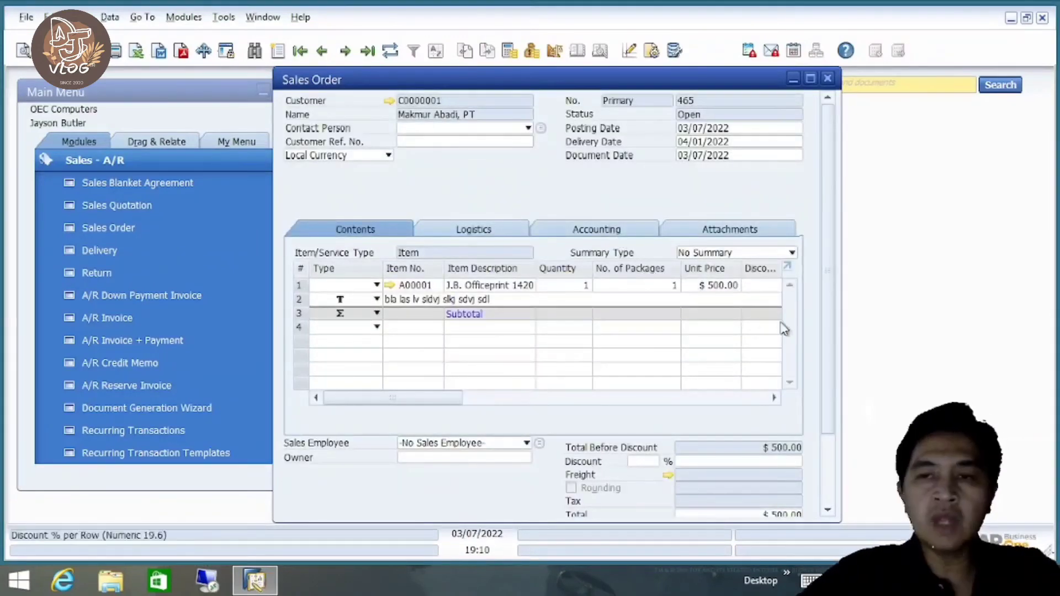
scroll(827, 266, down, 3)
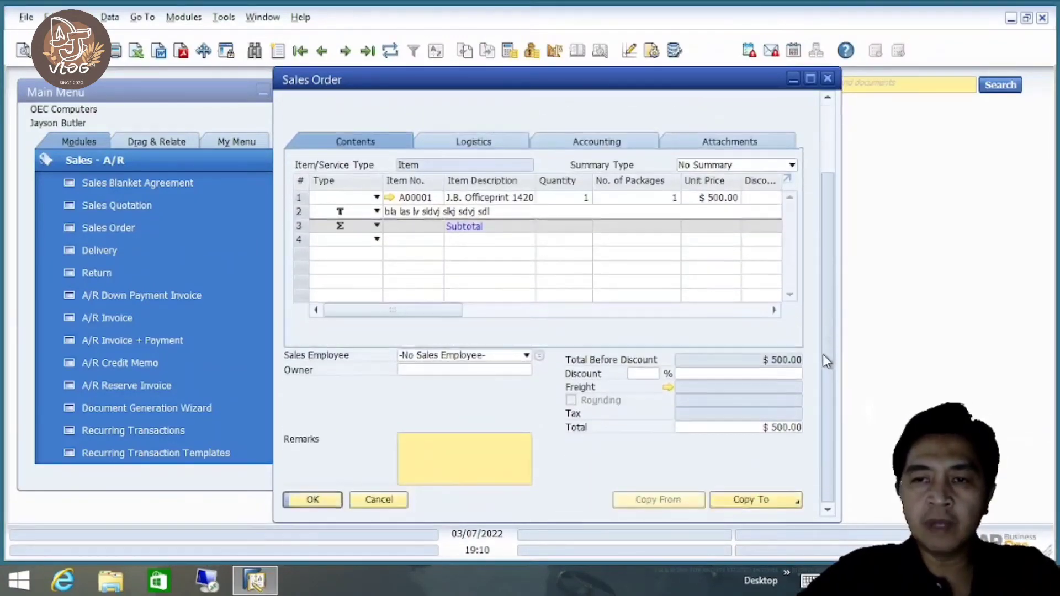
scroll(823, 353, up, 3)
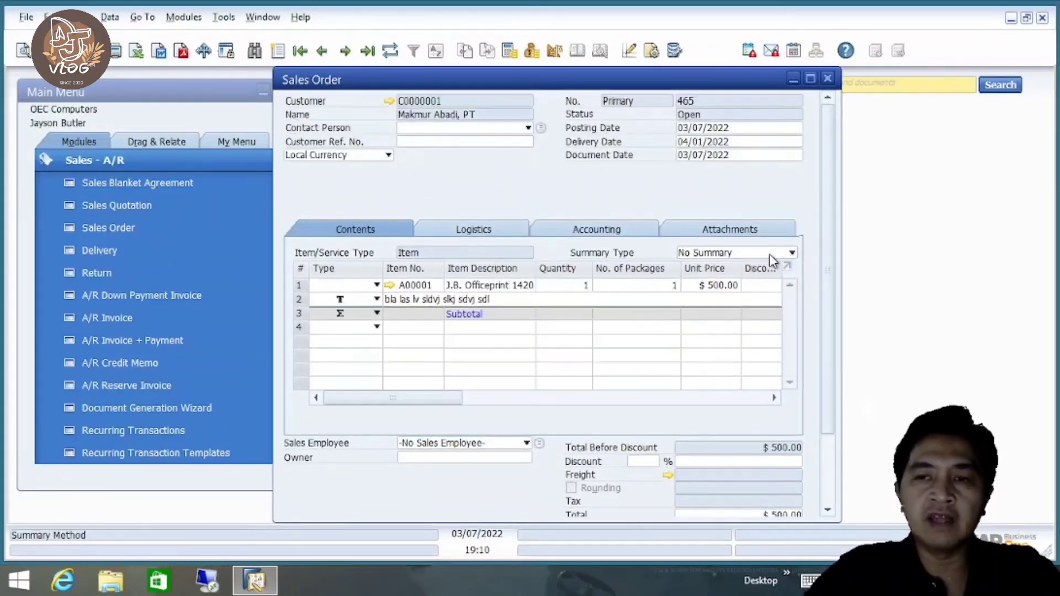
drag(830, 238, 824, 360)
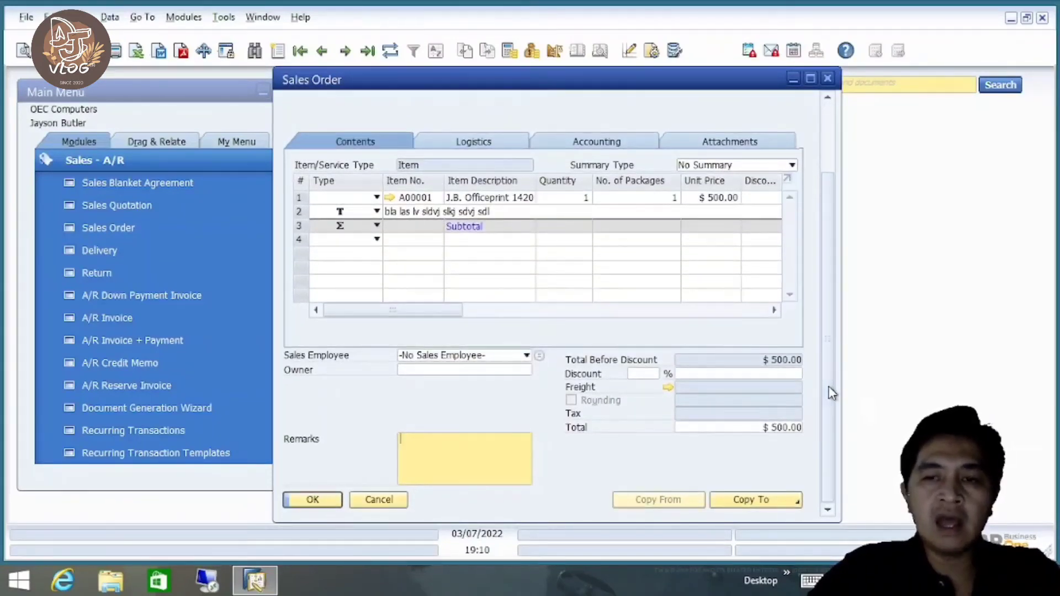
click(787, 502)
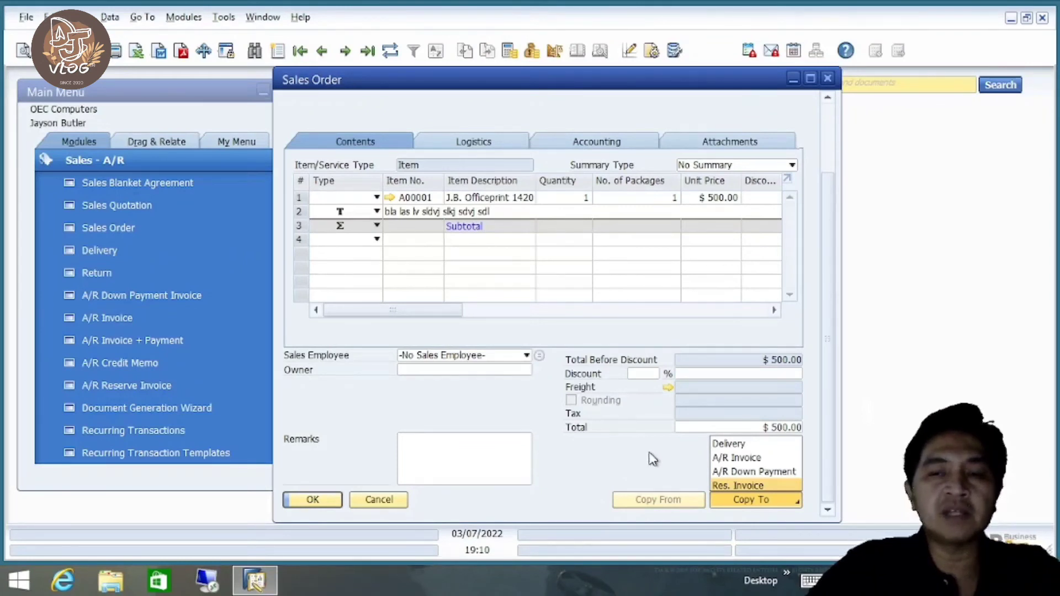
click(723, 445)
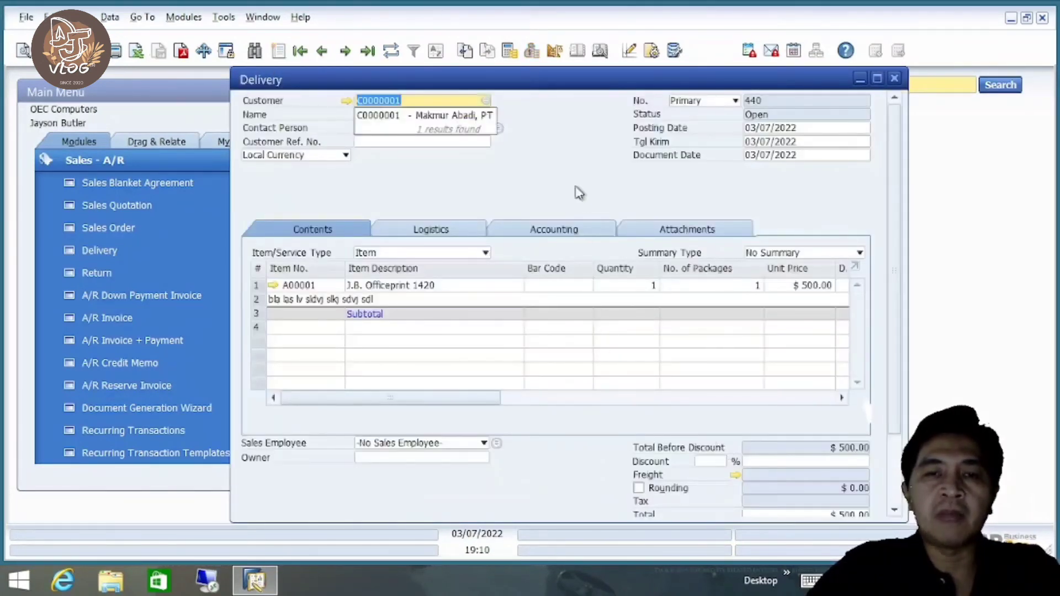
drag(519, 86, 497, 77)
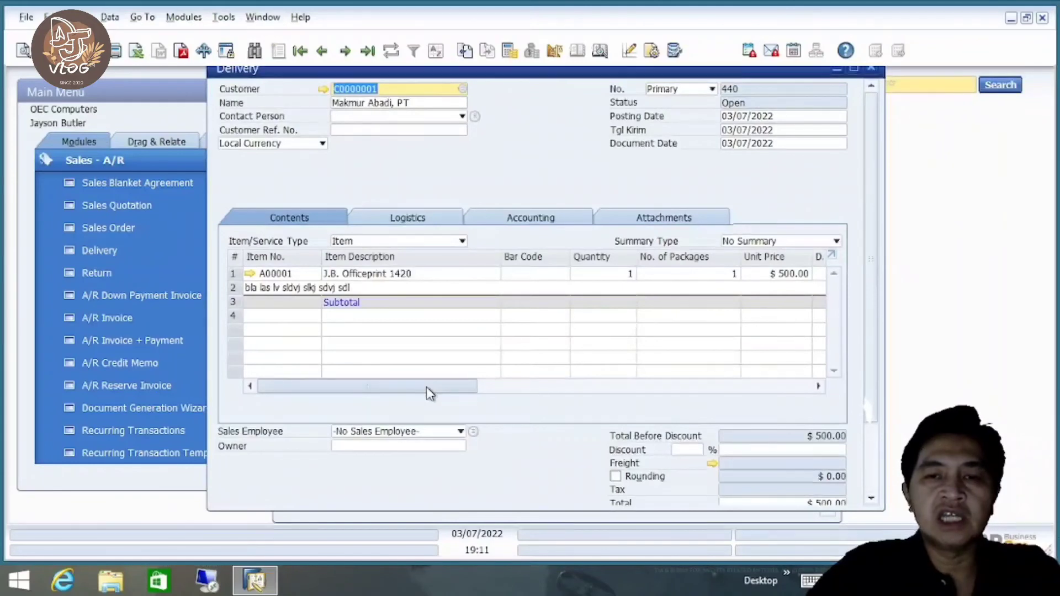
drag(429, 392, 357, 390)
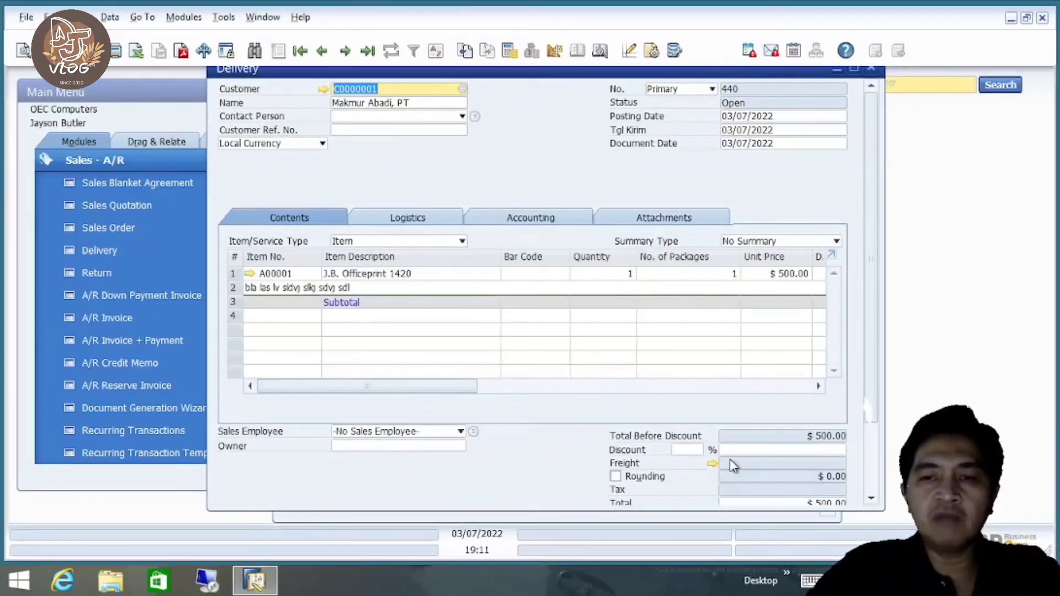
drag(873, 268, 873, 396)
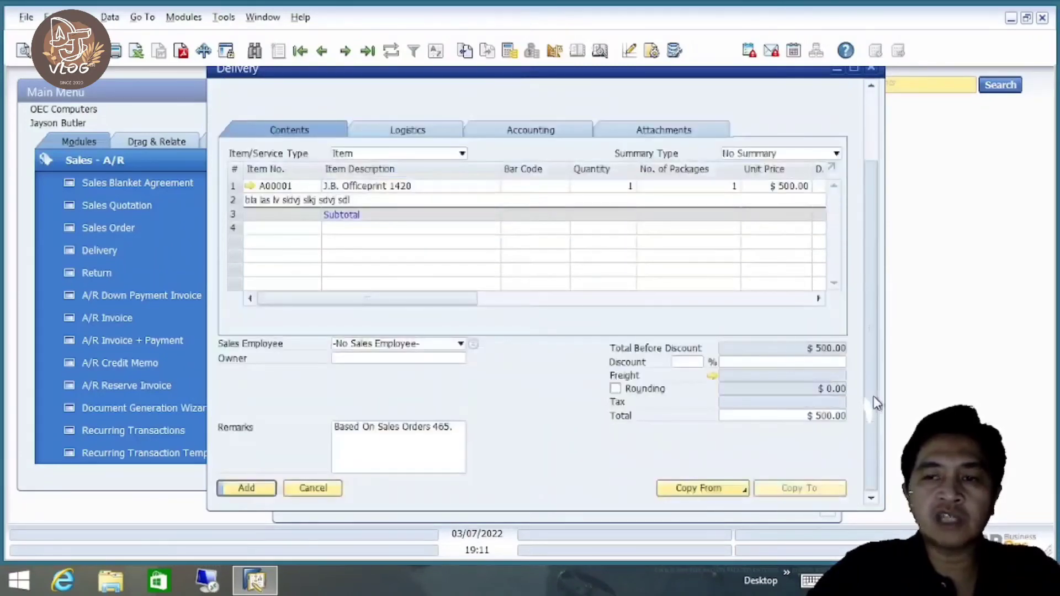
click(247, 489)
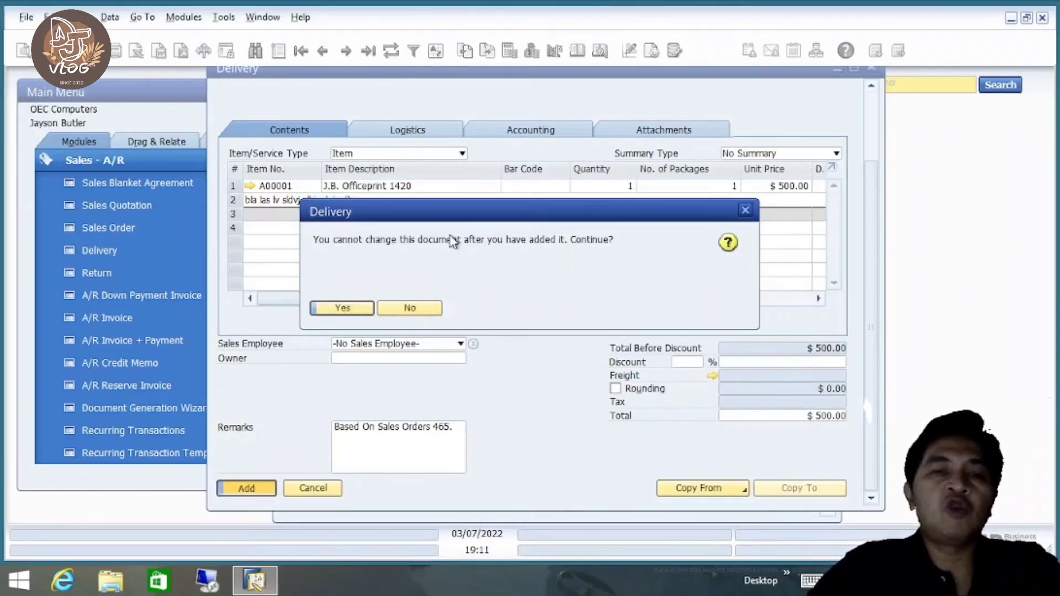
drag(479, 220, 522, 202)
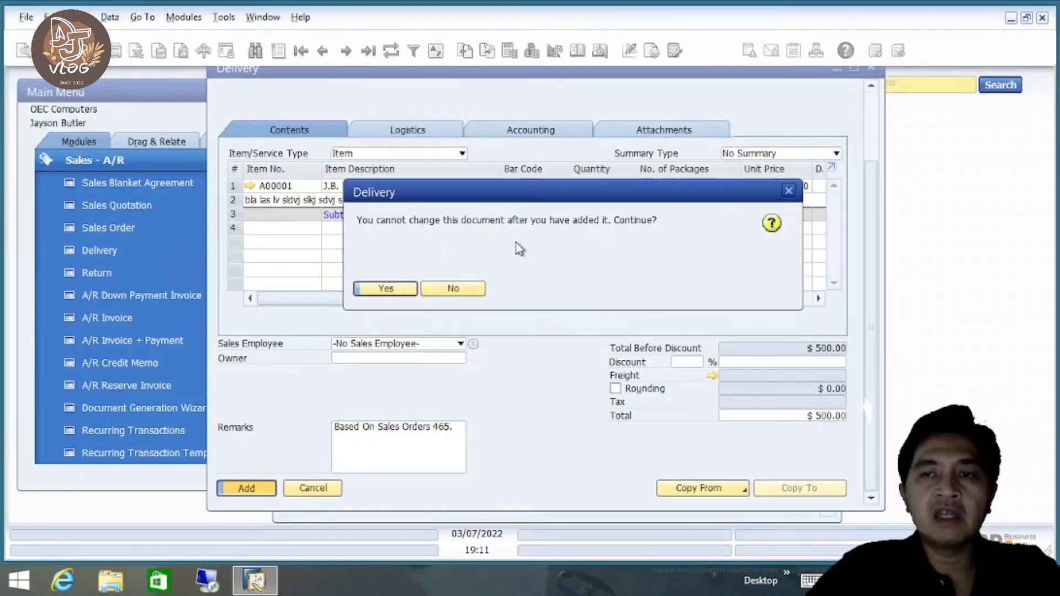
click(453, 289)
click(318, 490)
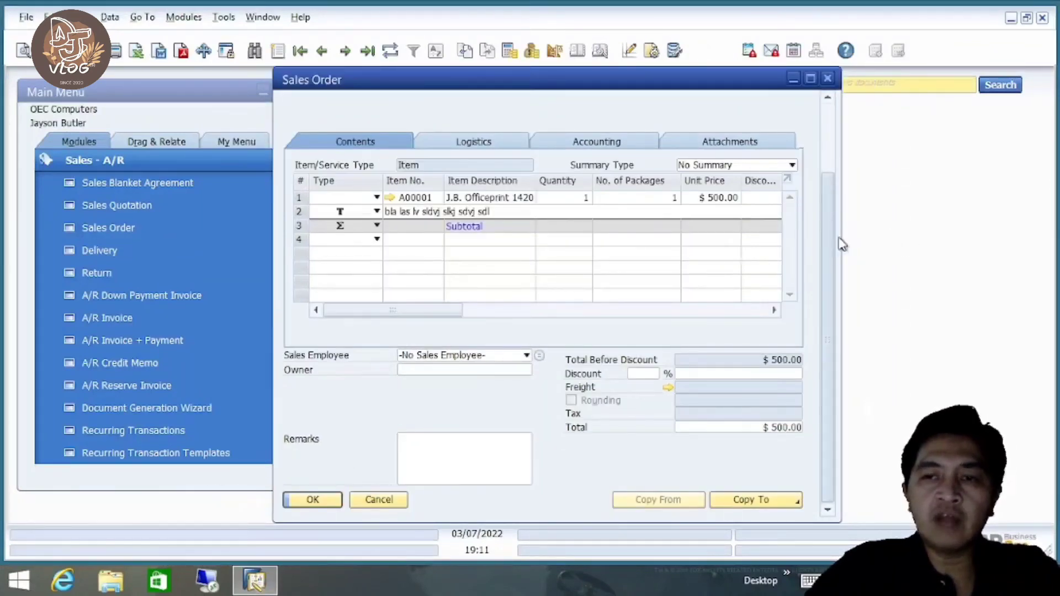
- Set the quantity of item A00001 to 5 and update the sales order, continuing despite the exceeded credit limit
drag(838, 238, 828, 138)
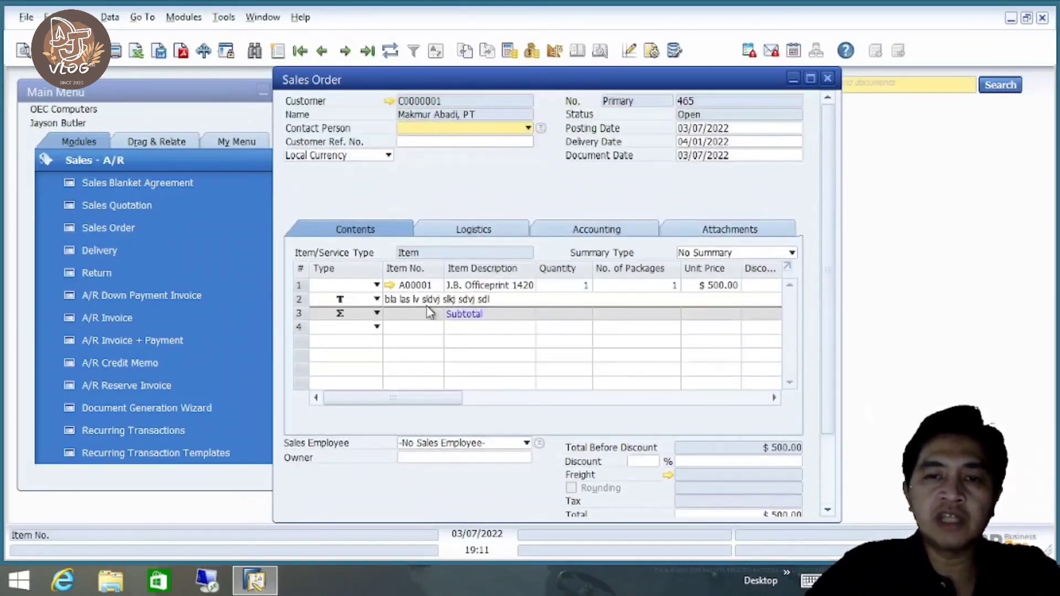
click(420, 293)
click(575, 286)
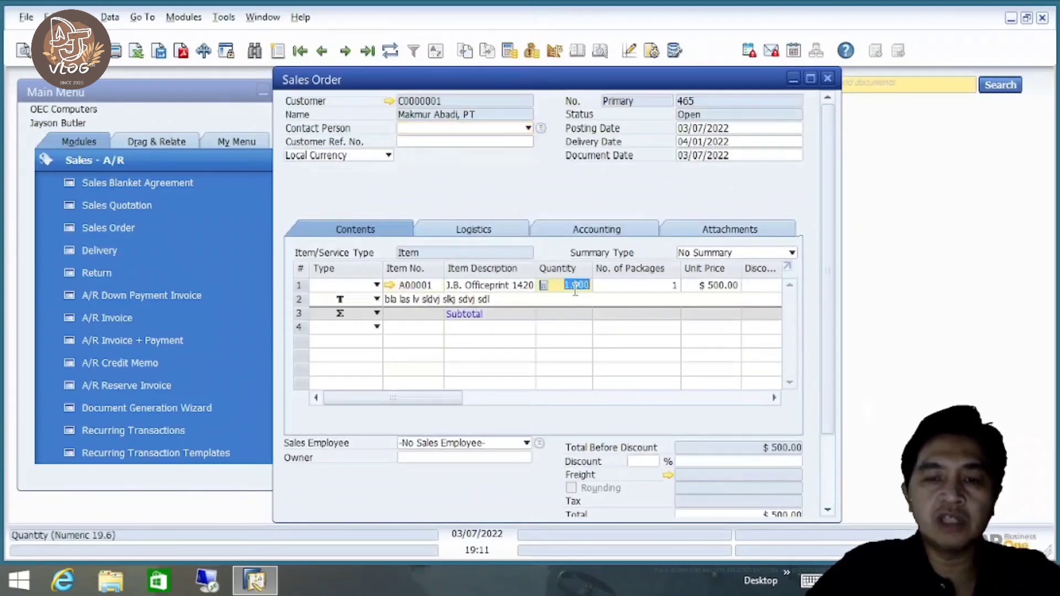
text(5)
click(828, 449)
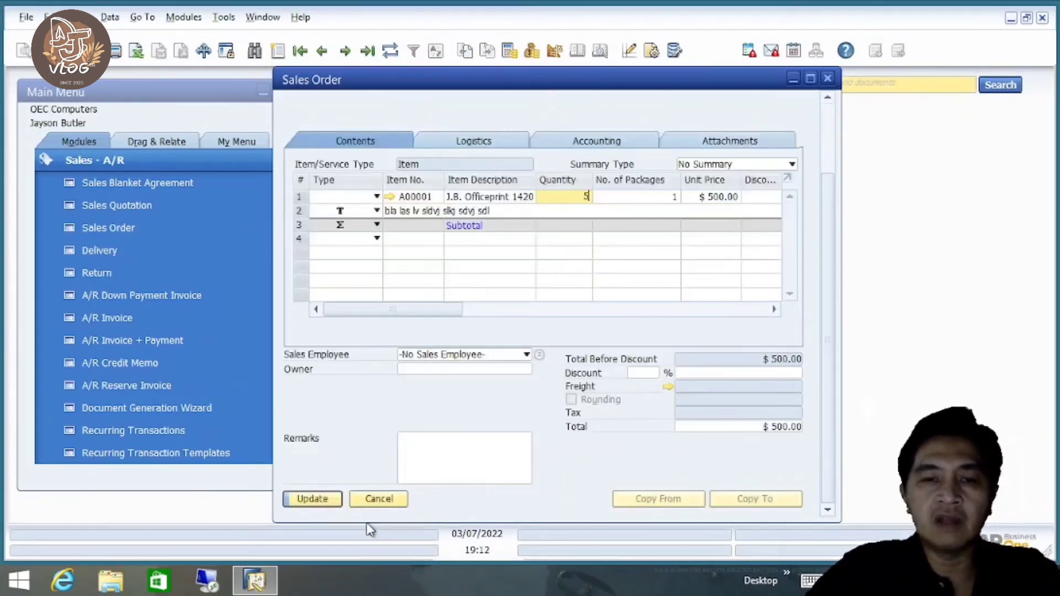
click(319, 500)
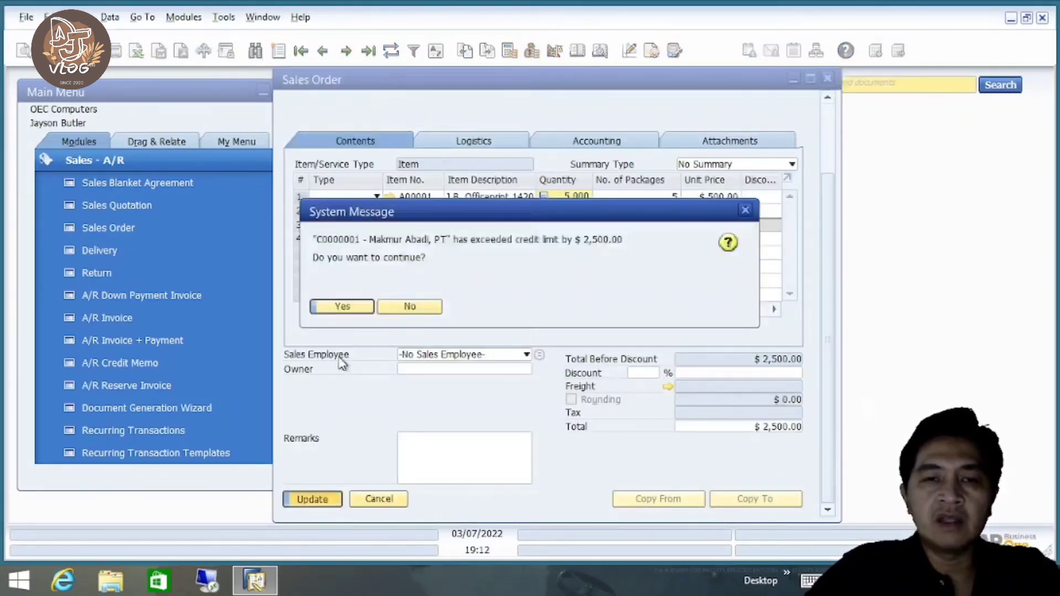
click(343, 307)
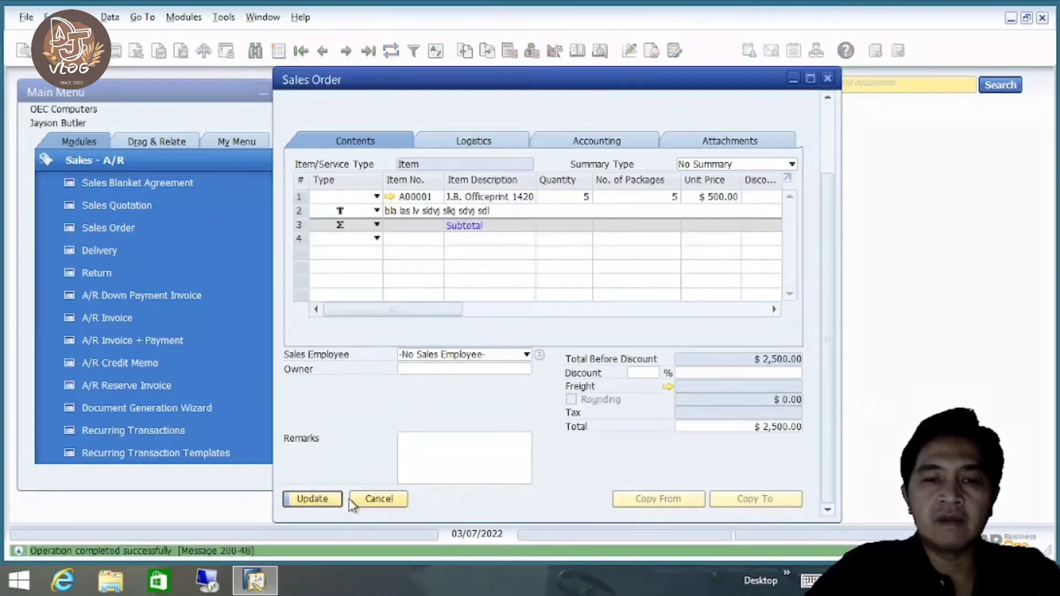
- Review the updated sales order, copy it to a delivery and check the delivery down to its remarks
scroll(831, 234, up, 3)
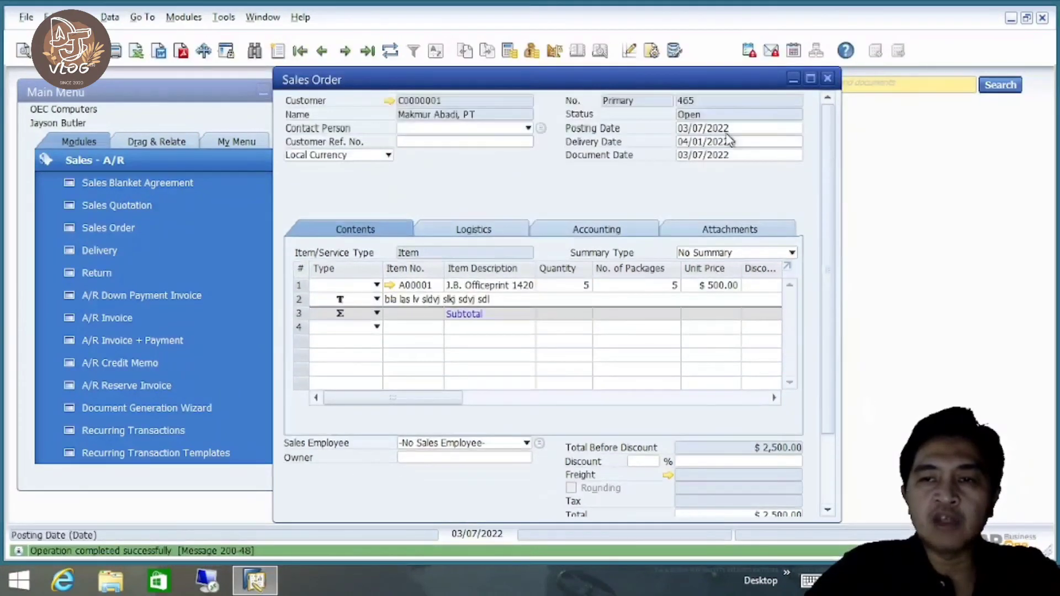
scroll(832, 366, down, 3)
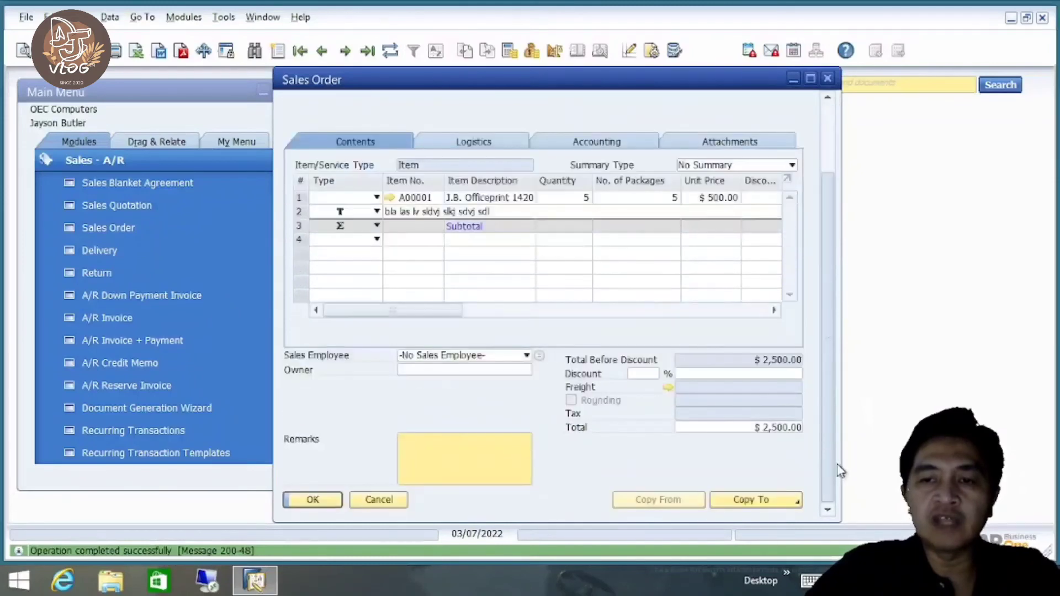
scroll(822, 232, up, 3)
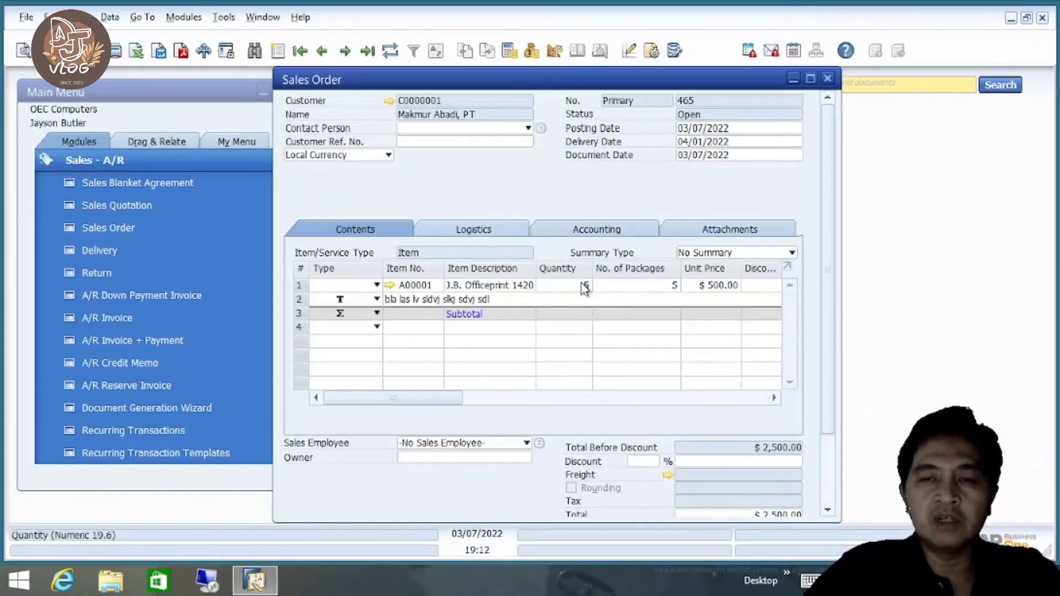
scroll(823, 307, down, 3)
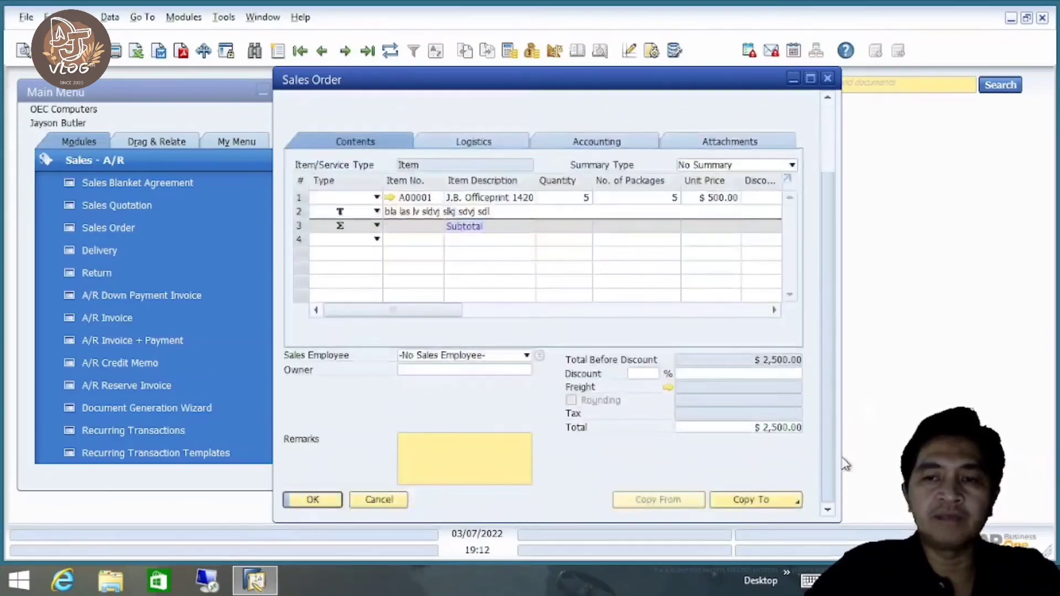
click(780, 501)
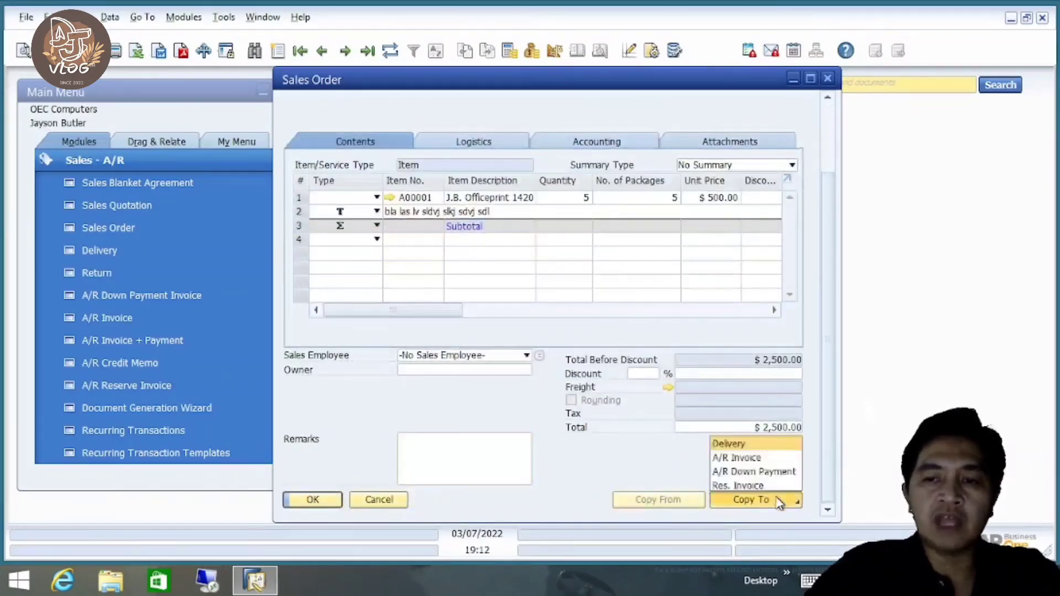
click(750, 447)
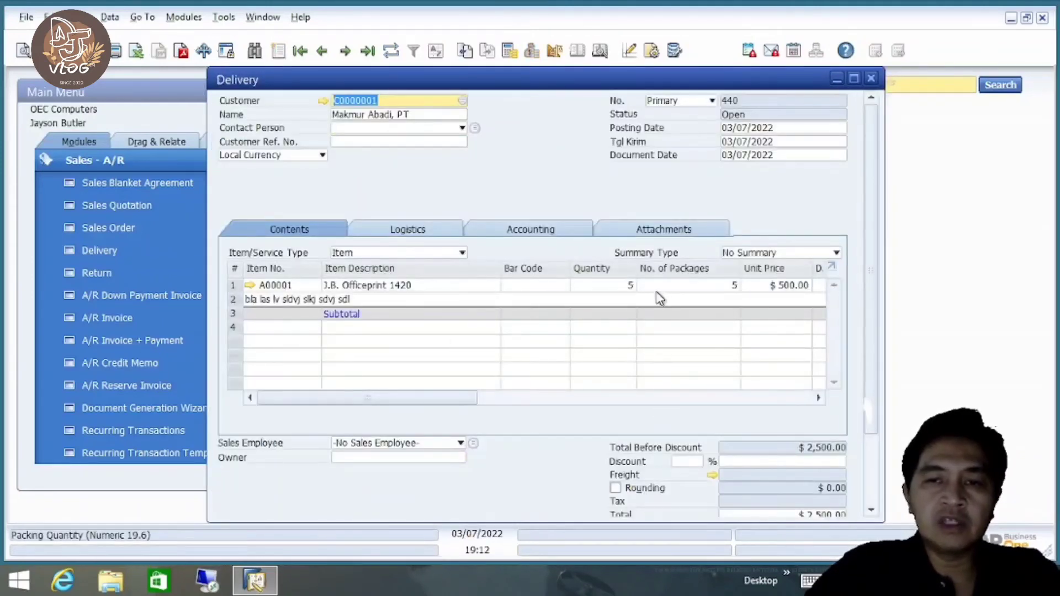
scroll(870, 373, down, 3)
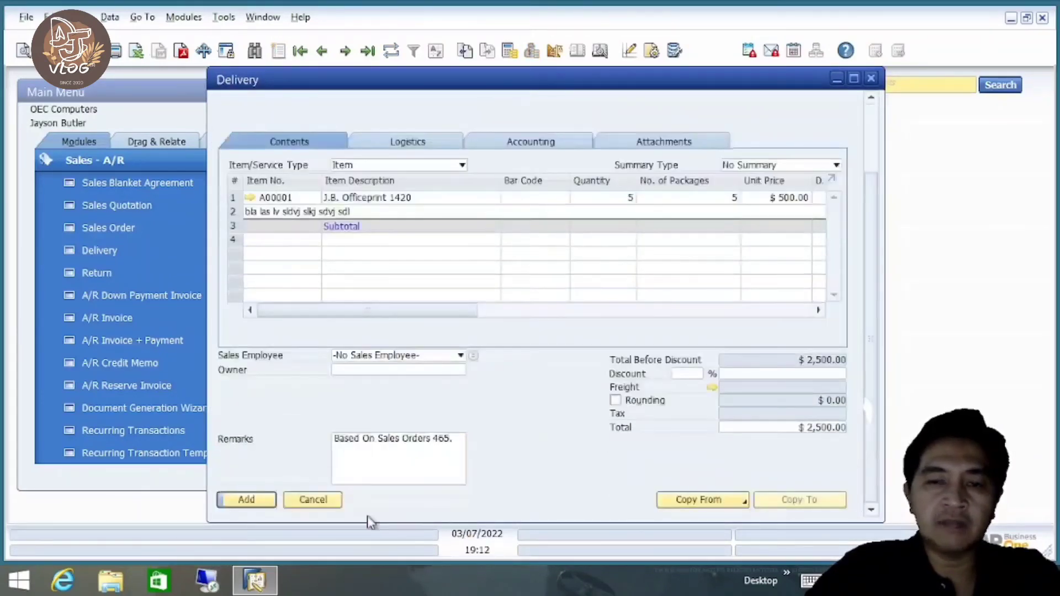
- Add the delivery, accepting that it cannot be changed once added, and display the last delivery record
click(261, 504)
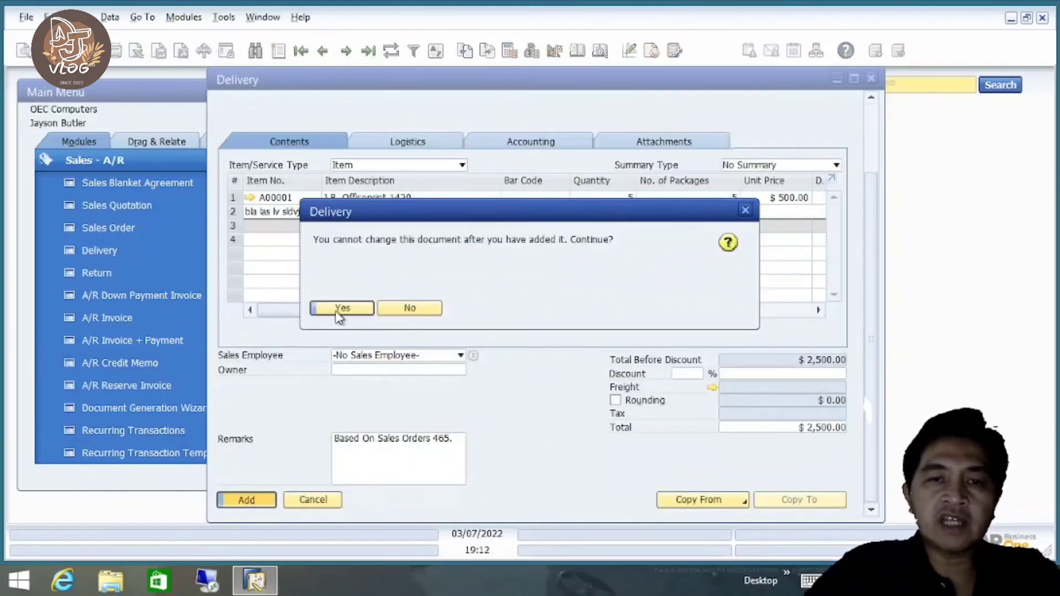
click(340, 309)
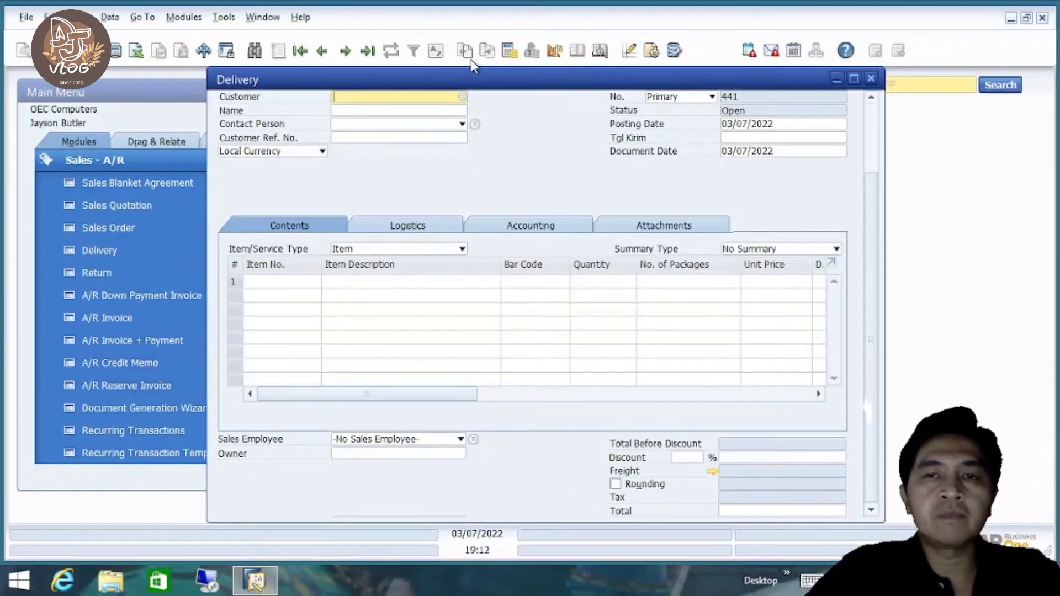
click(369, 53)
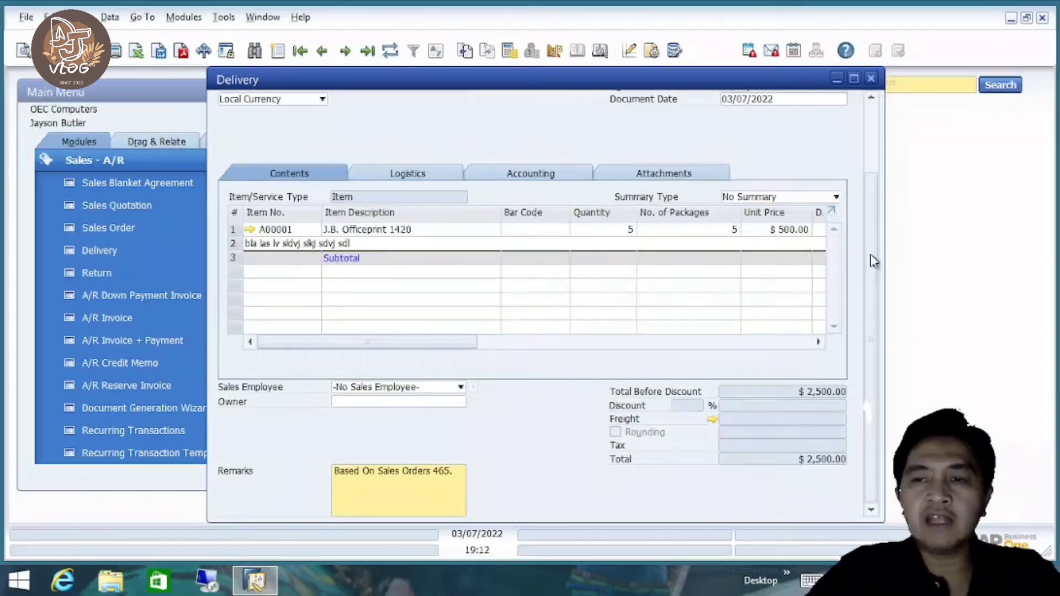
- Show the delivery's relationship map, place the delivery closer to the sales order in it and close the map
drag(872, 261, 882, 156)
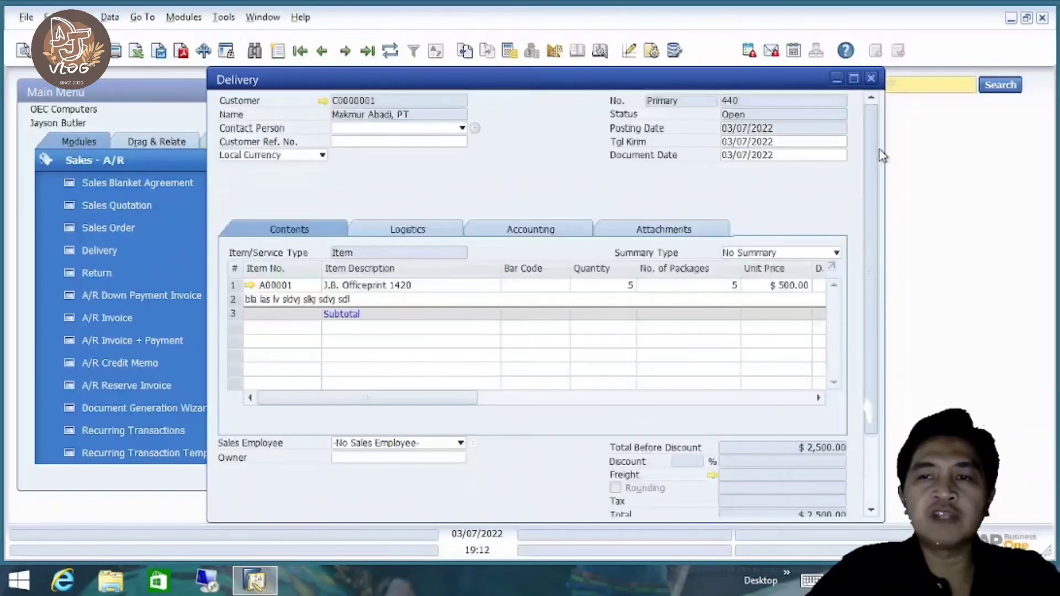
right_click(514, 178)
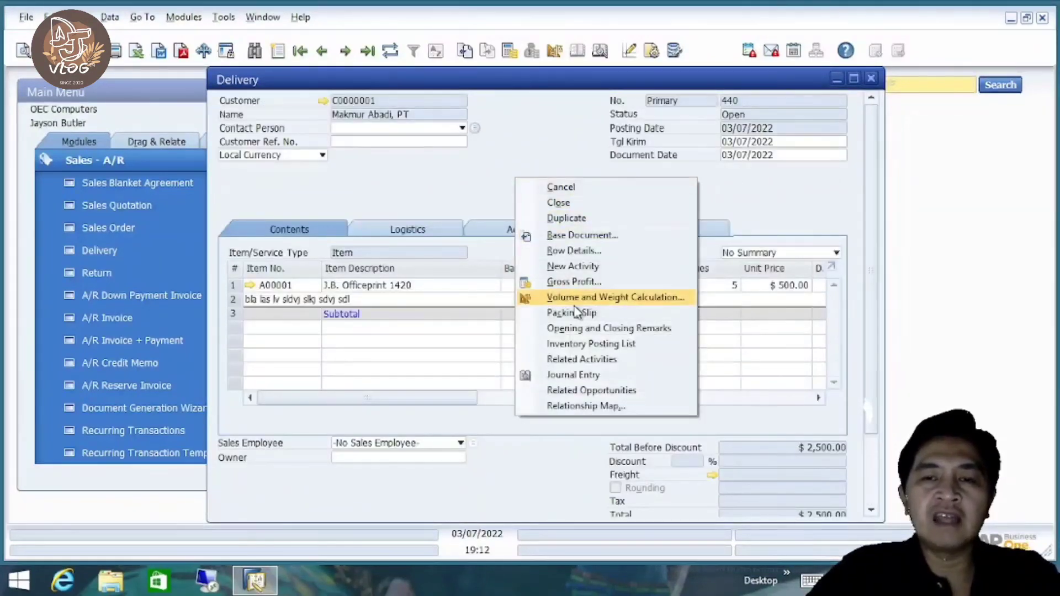
click(602, 407)
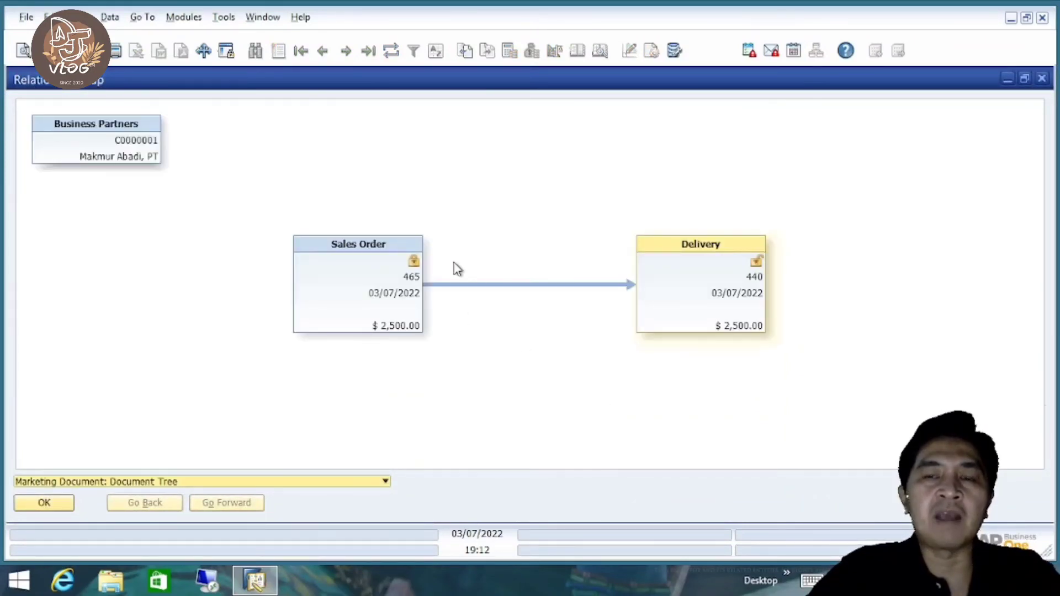
drag(677, 274, 552, 281)
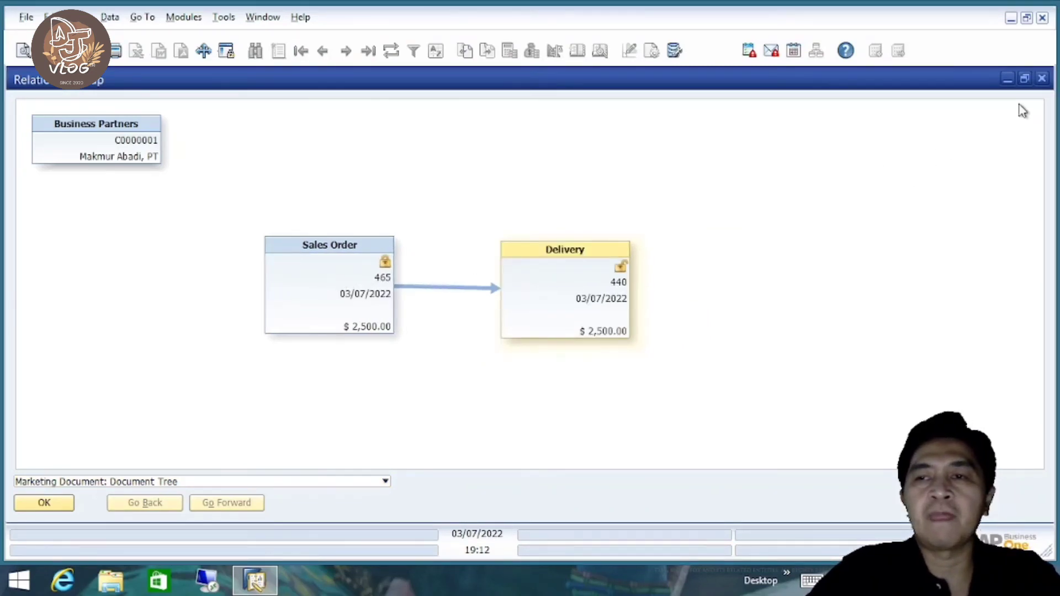
click(1041, 80)
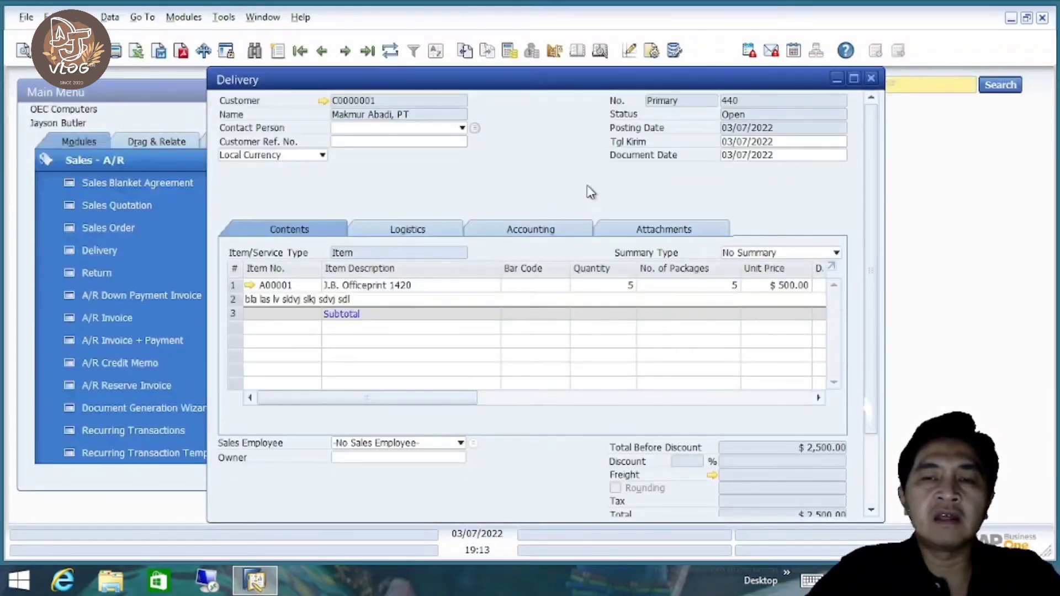
- Reopen the delivery's relationship map and review the linked sales order's status and contents from there
scroll(880, 214, down, 5)
scroll(866, 256, up, 5)
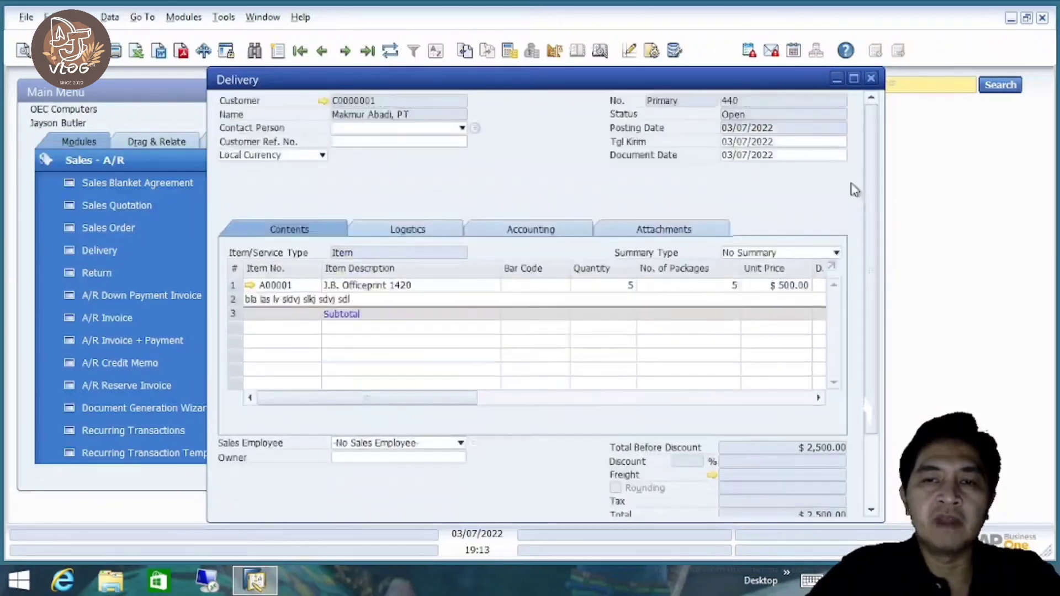
right_click(505, 170)
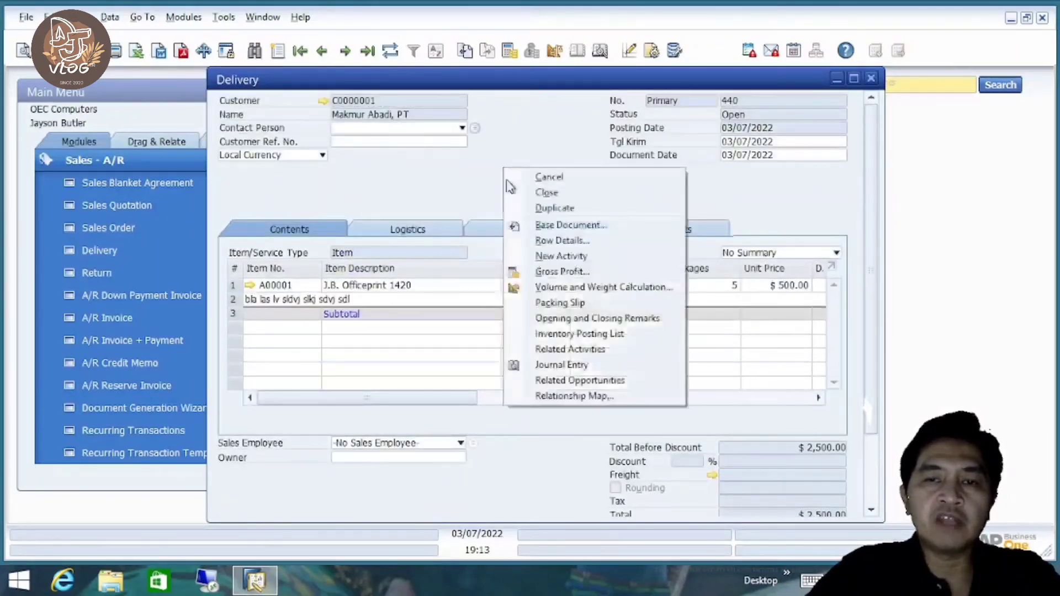
click(566, 397)
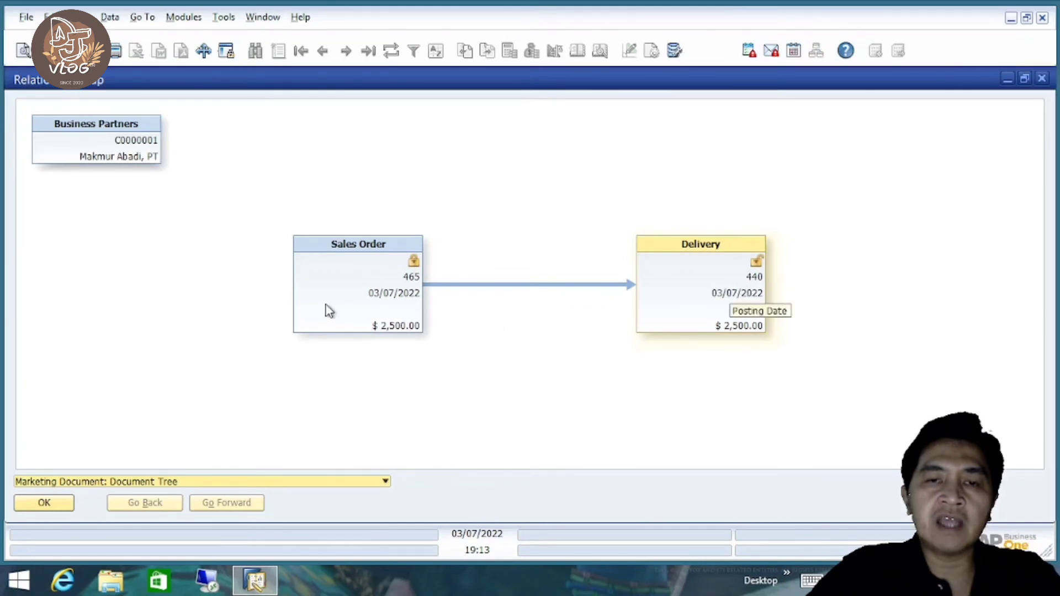
click(372, 272)
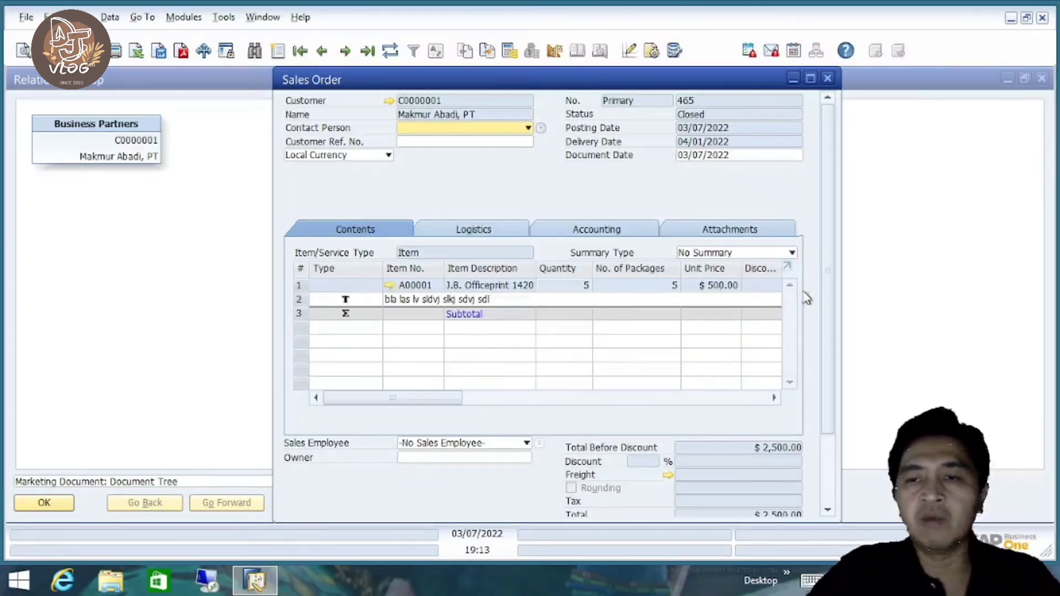
scroll(833, 322, down, 1)
drag(833, 322, 826, 213)
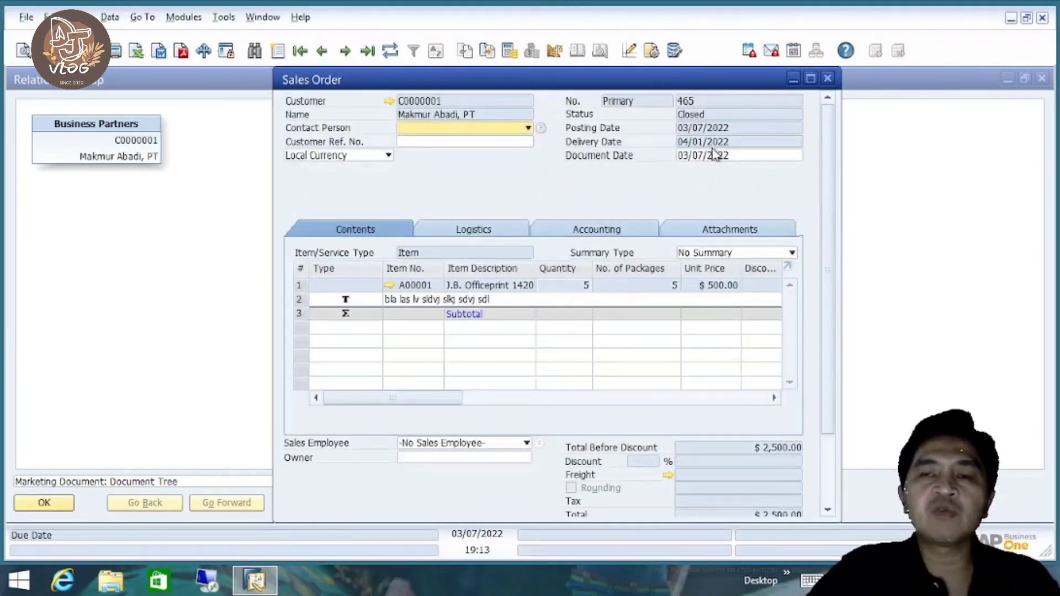
click(828, 79)
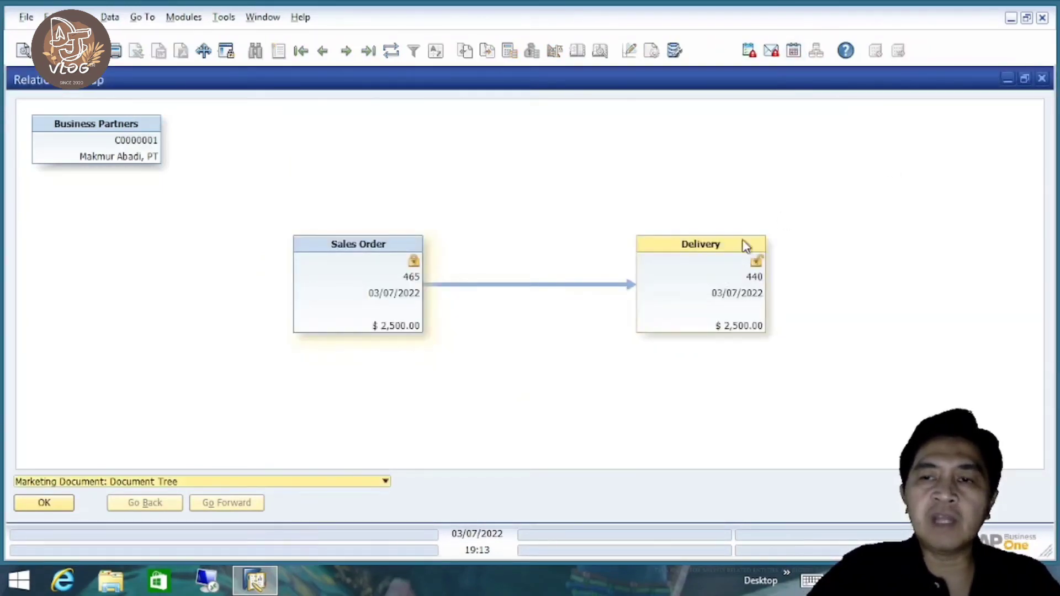
- Open the delivery from the relationship map and examine the journal entry linked to its journal remark
click(705, 287)
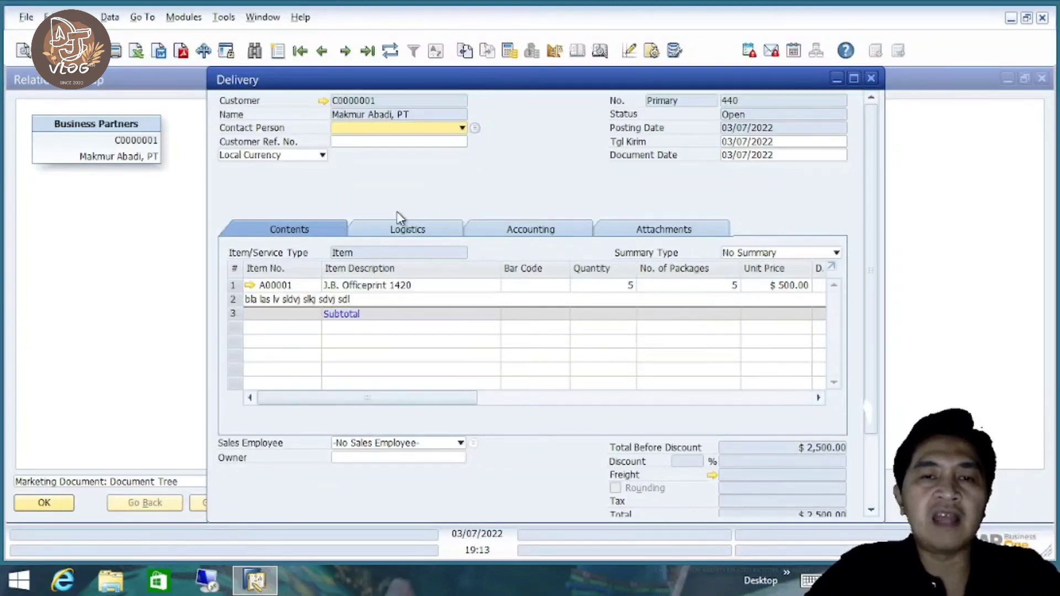
click(524, 230)
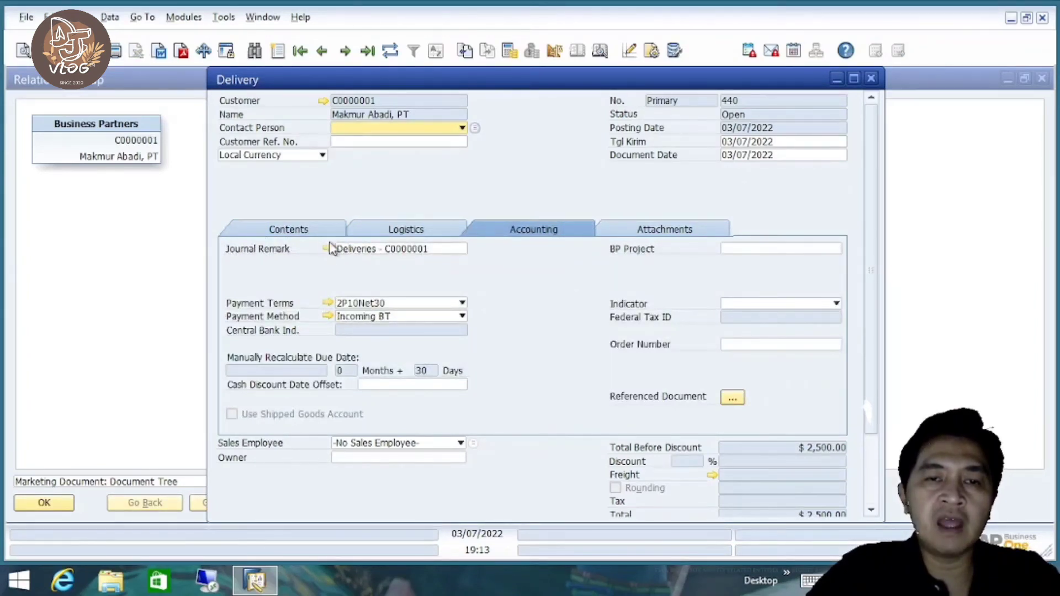
click(327, 248)
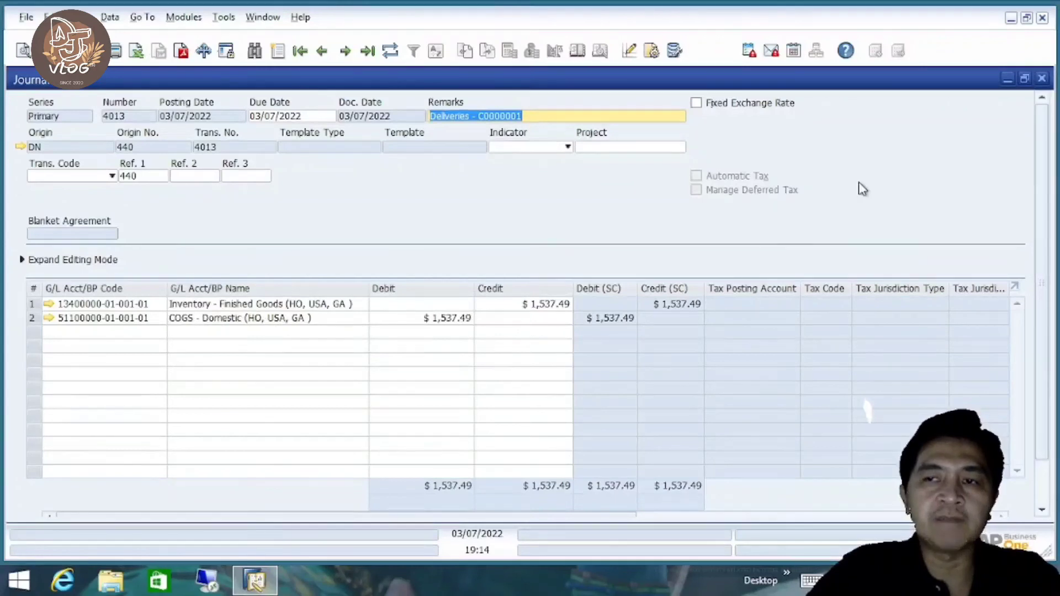
click(1042, 77)
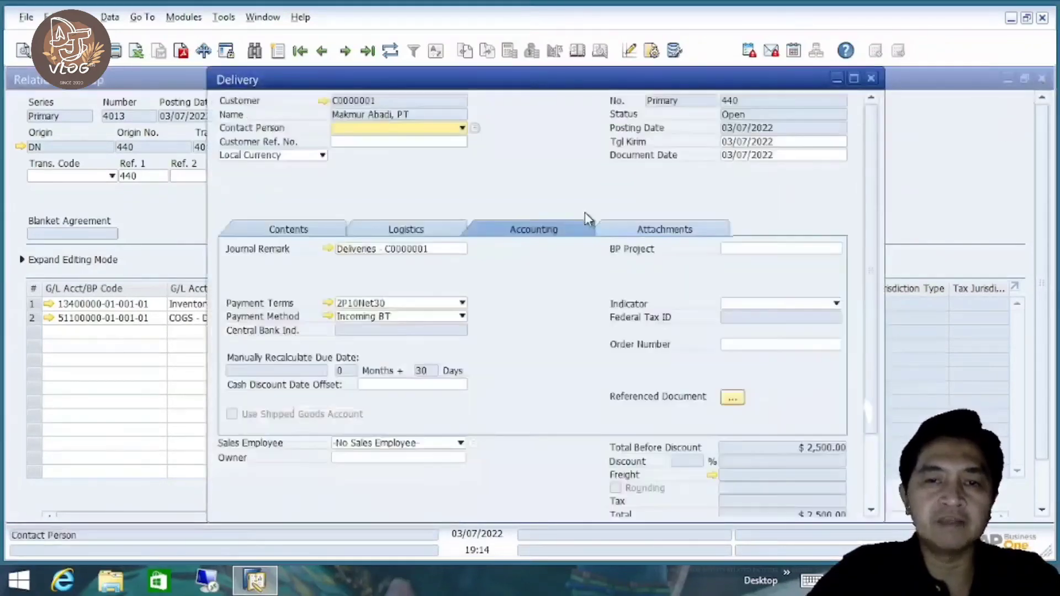
- Display the delivery's journal entry directly from the document's own commands and close it again
right_click(473, 177)
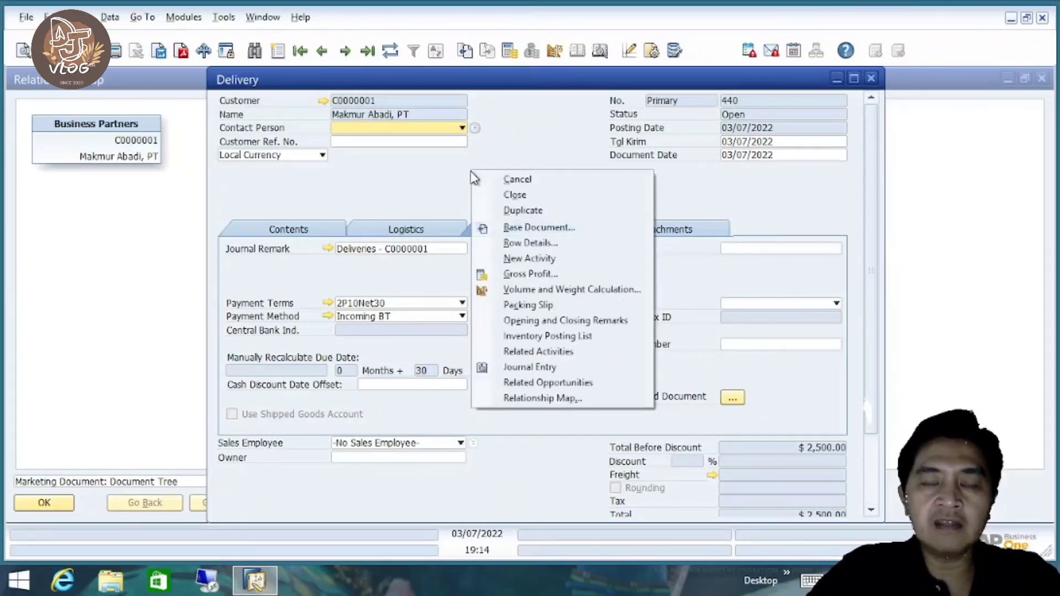
click(540, 367)
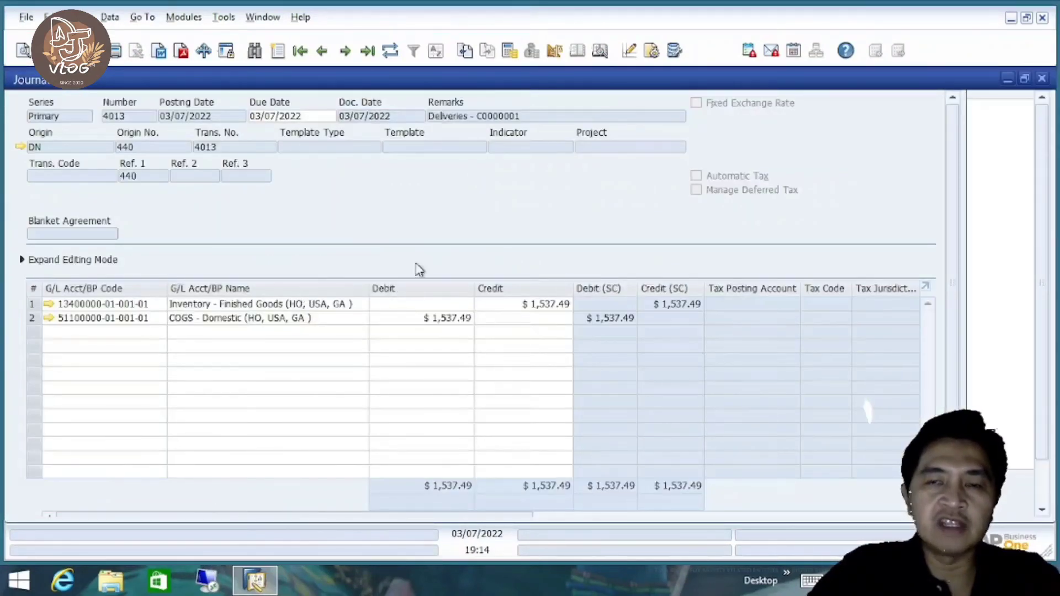
click(1041, 79)
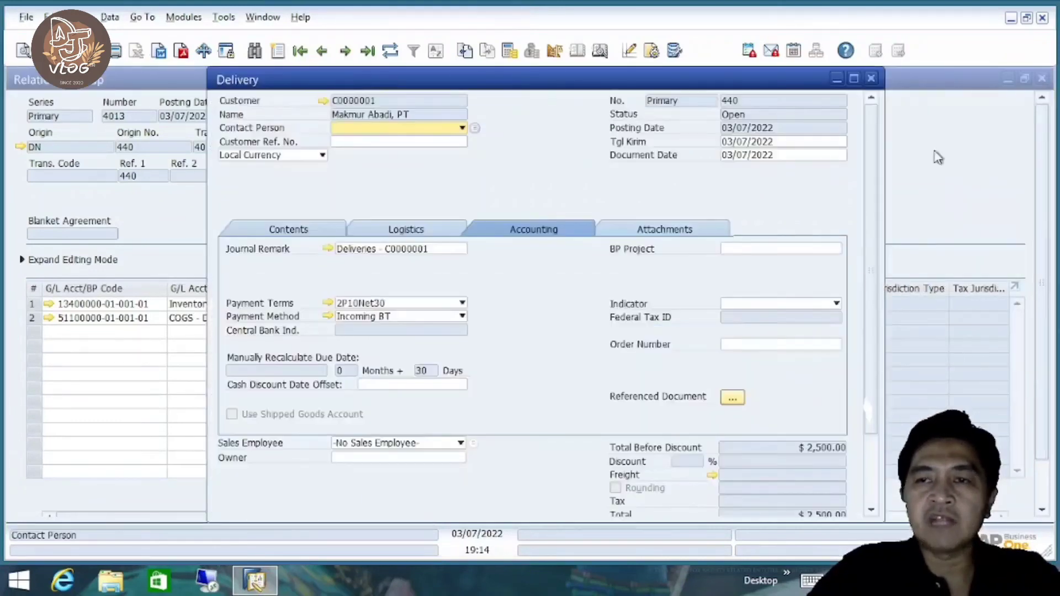
- Open the master data of item A00001 from the delivery's contents and check its inventory data
click(272, 231)
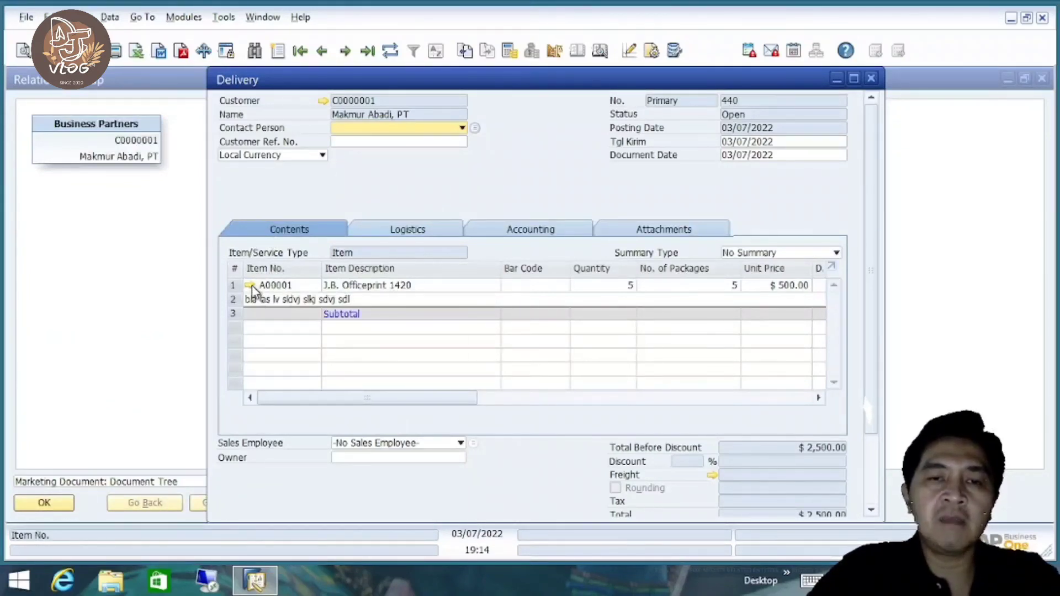
mouse_move(252, 285)
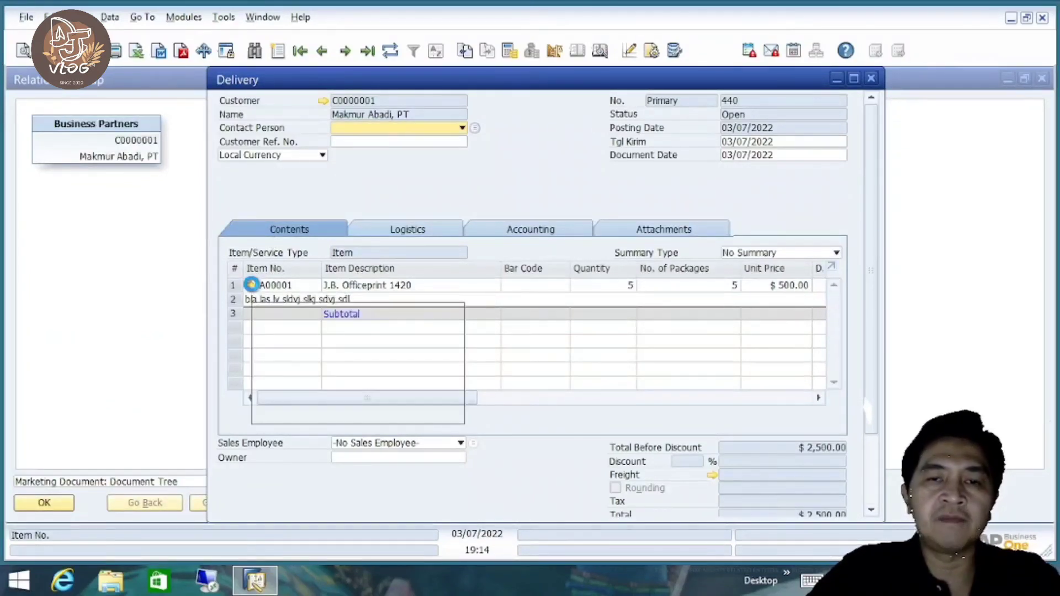
click(250, 285)
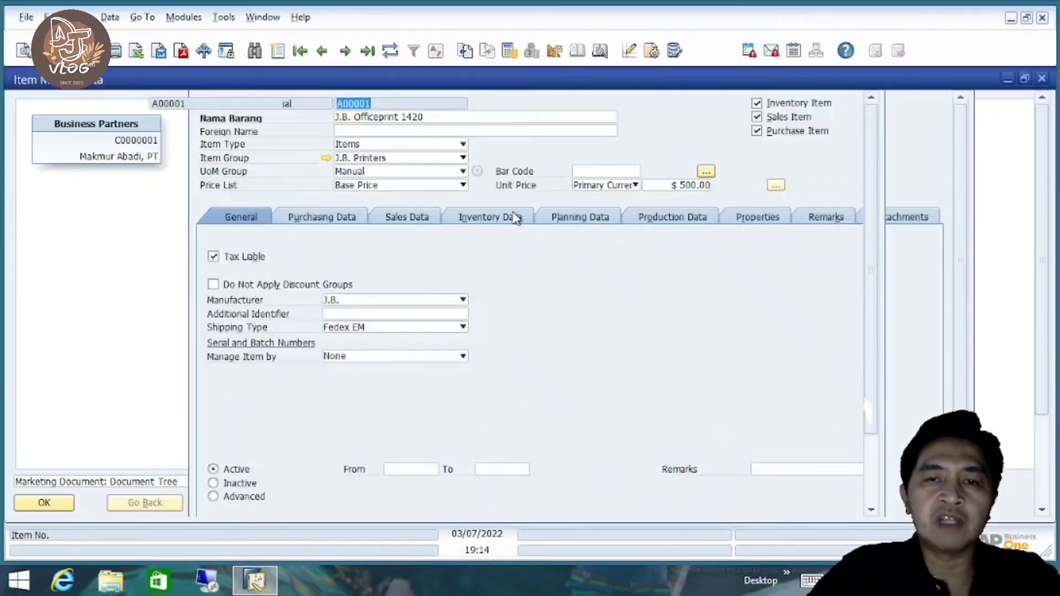
click(486, 218)
click(403, 219)
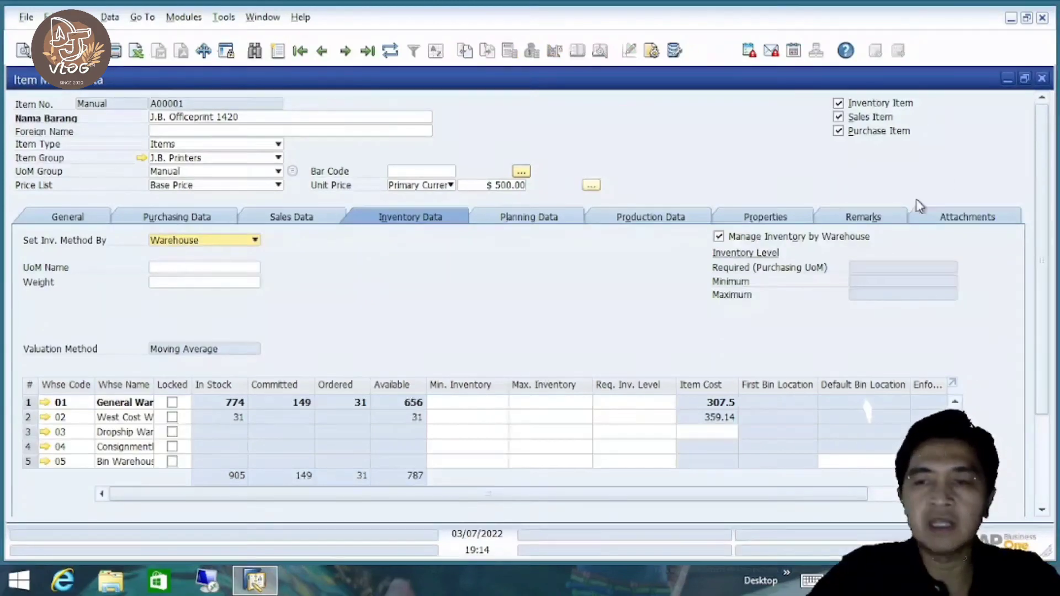
click(1042, 79)
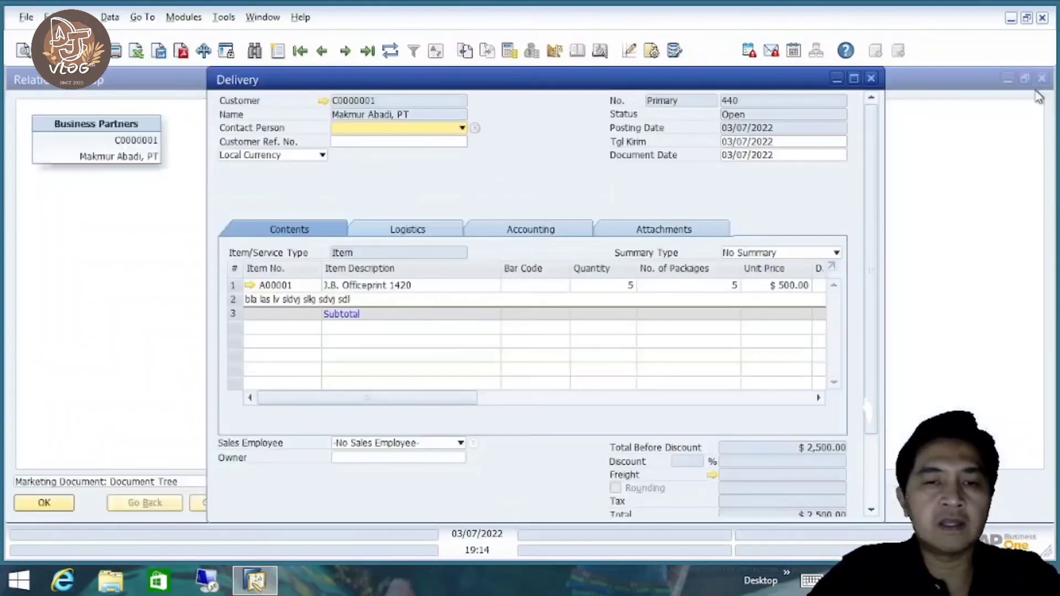
- Reopen the master data of item A00001 and examine the in-stock, committed and available quantities per warehouse
drag(449, 403, 274, 403)
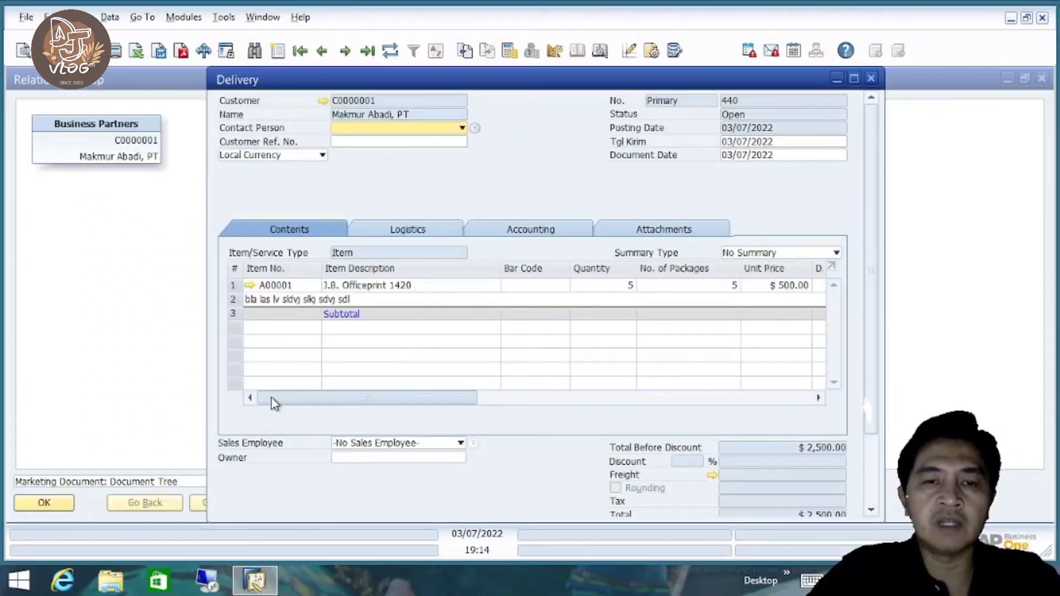
click(250, 287)
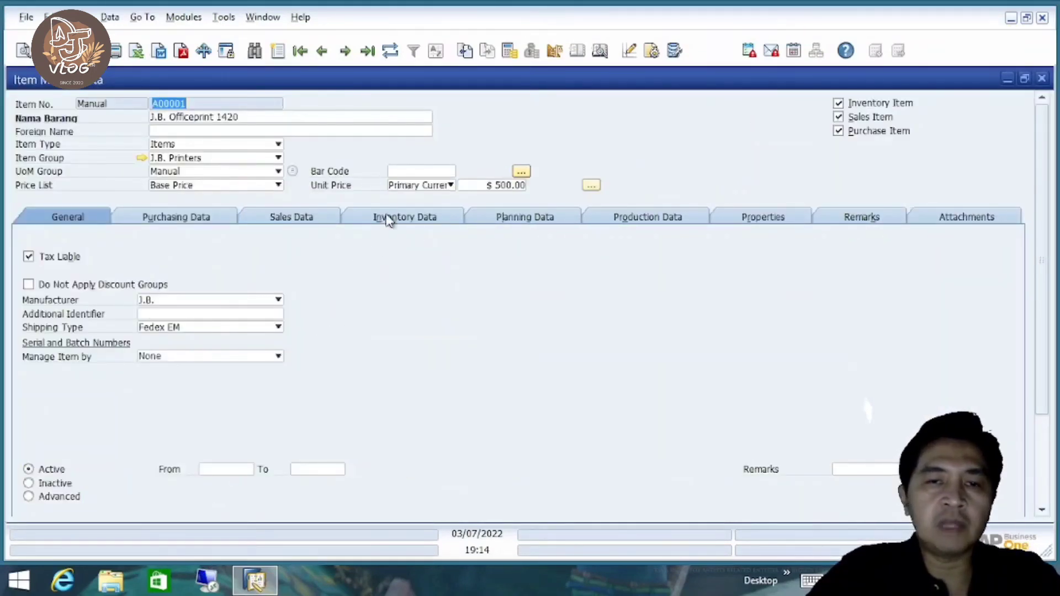
click(403, 220)
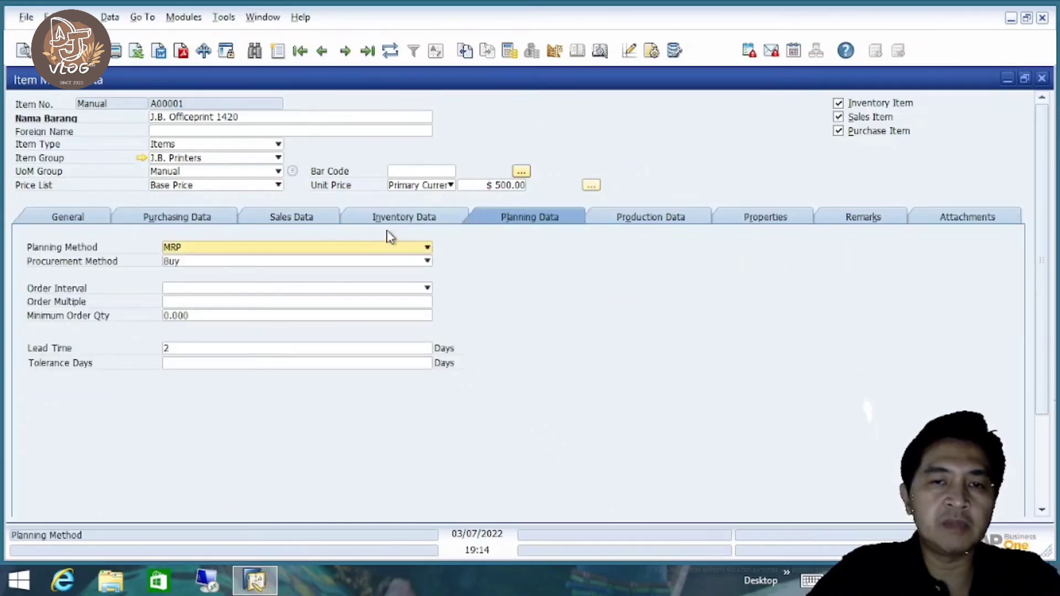
click(407, 220)
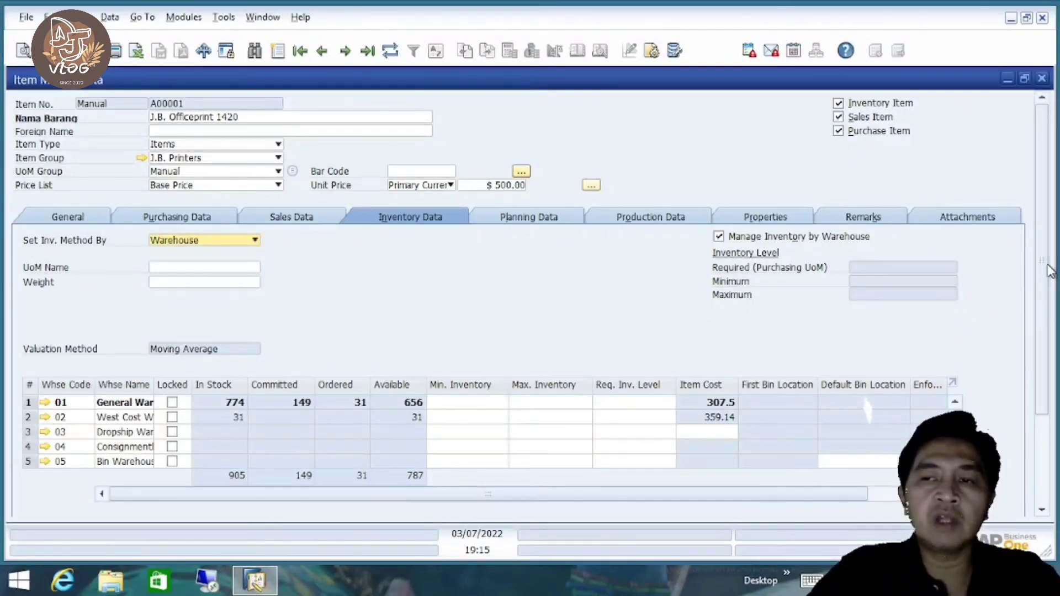
drag(1047, 264, 1042, 394)
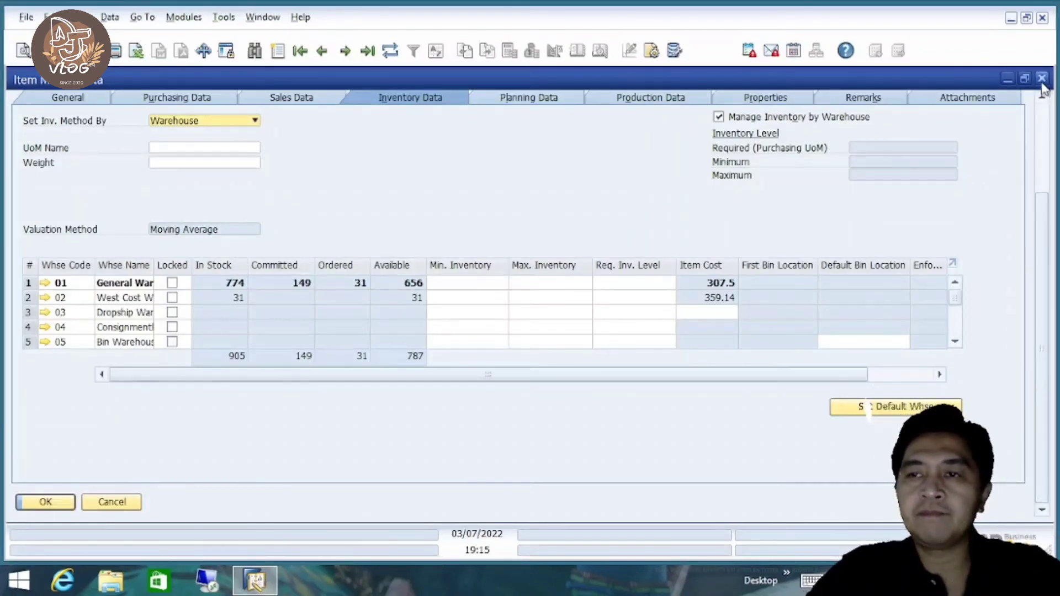
click(1042, 79)
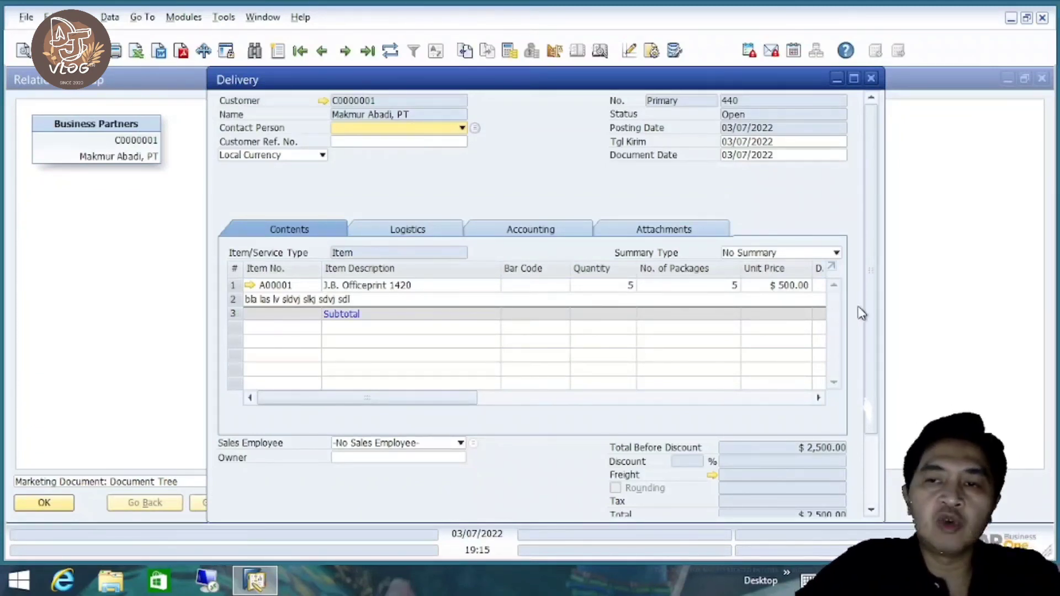
- Check which document types the delivery can be copied to, and close it along with the relationship map
scroll(867, 342, down, 3)
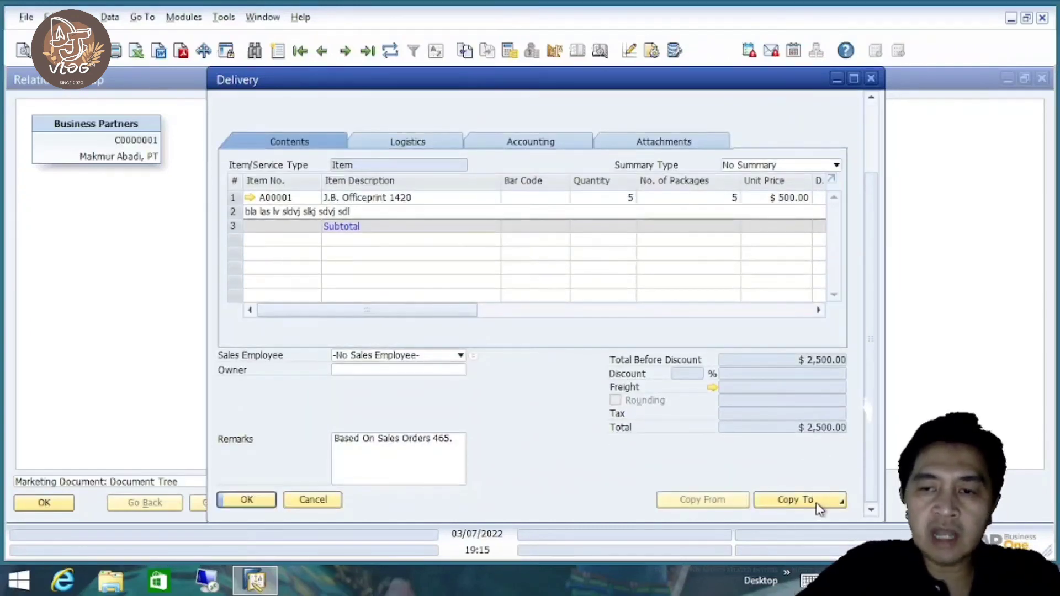
click(817, 503)
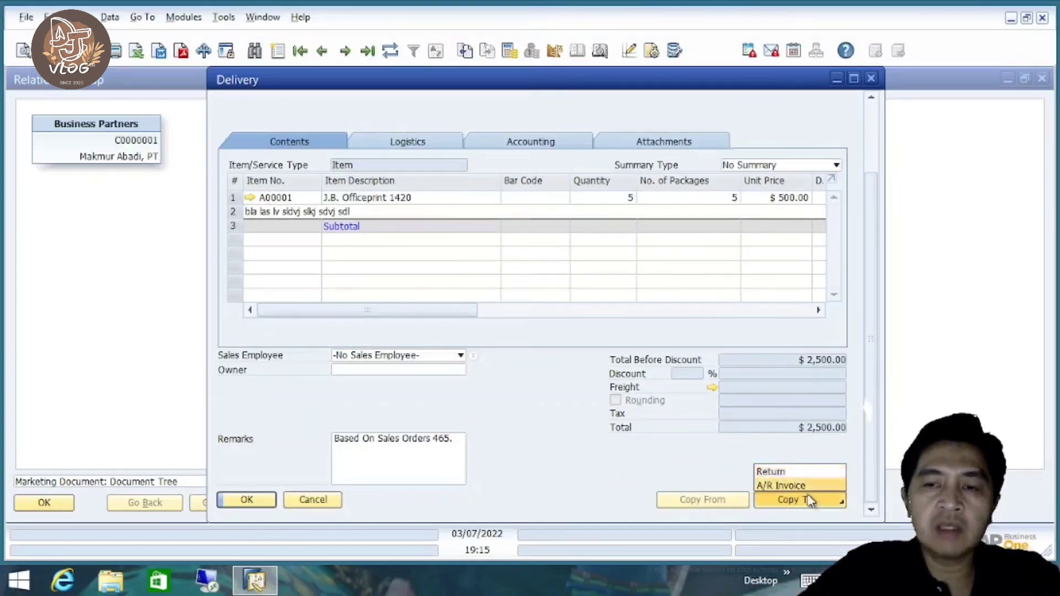
click(729, 471)
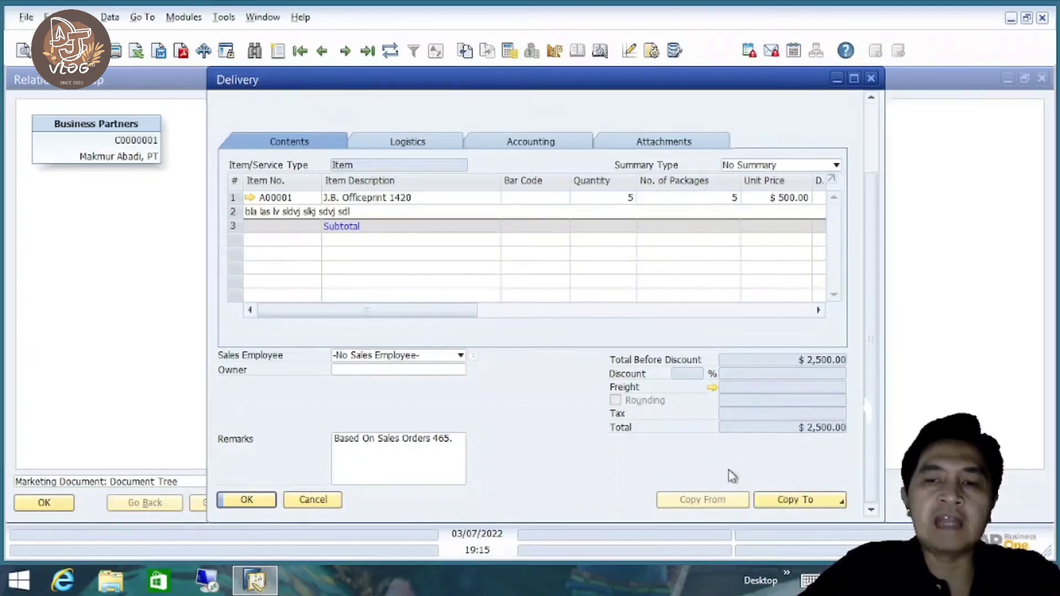
drag(871, 424, 876, 214)
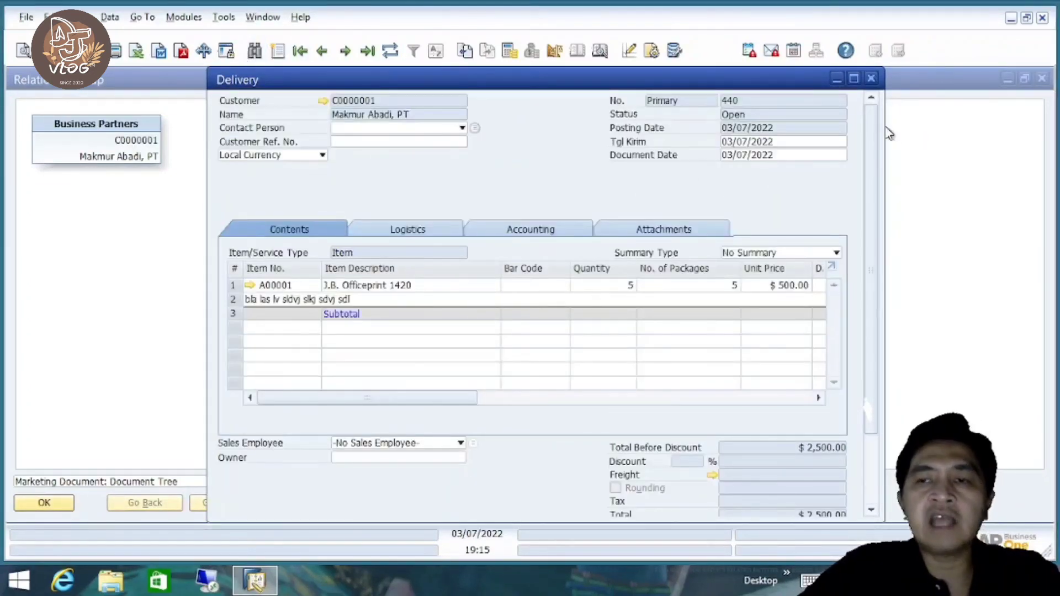
click(871, 78)
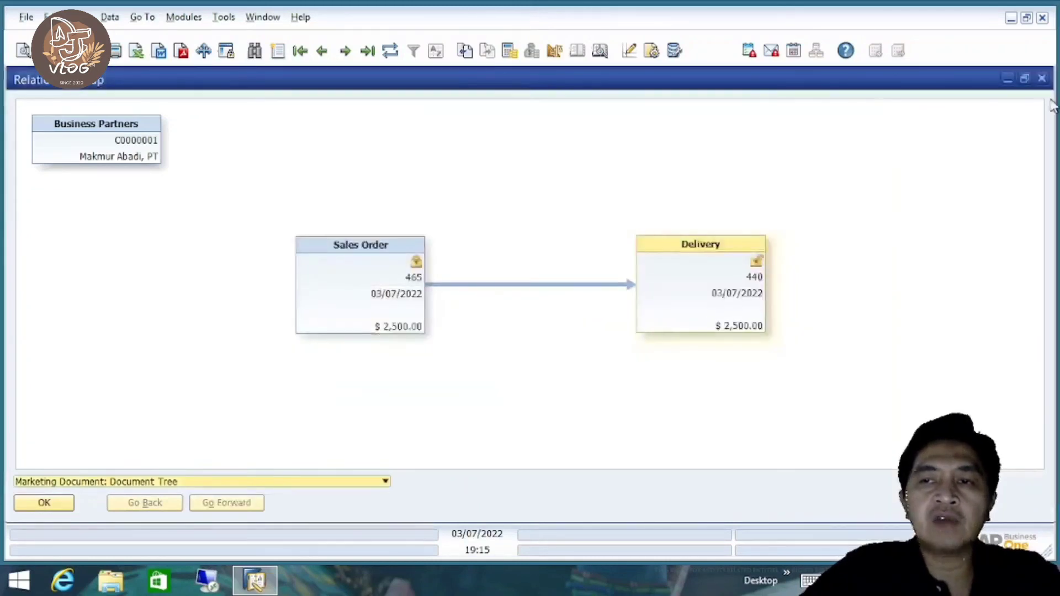
click(1042, 79)
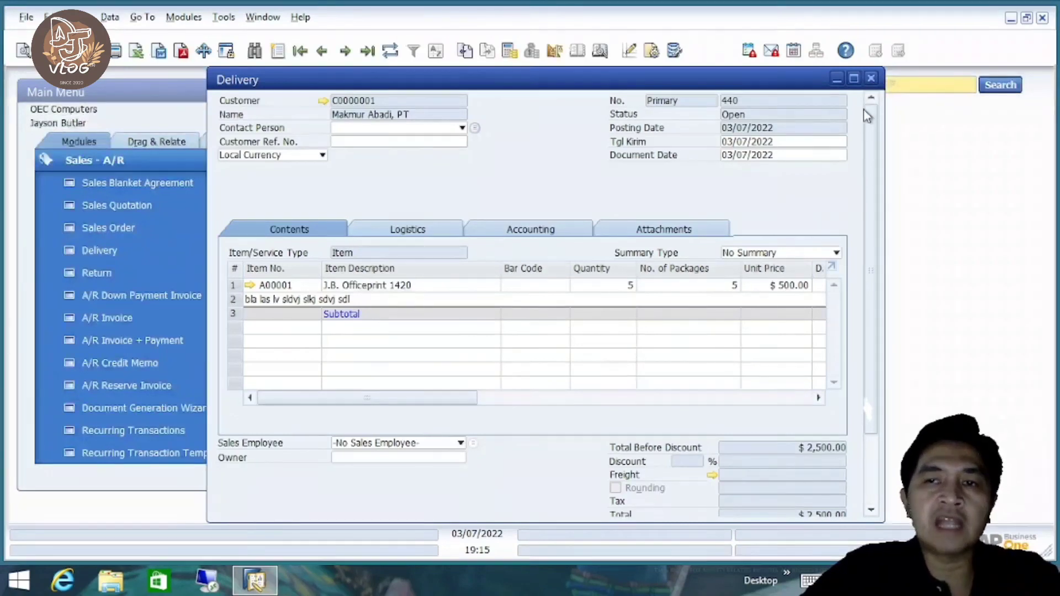
- Close the delivery and its sales order, and collapse the Sales - A/R module in the main menu
click(871, 78)
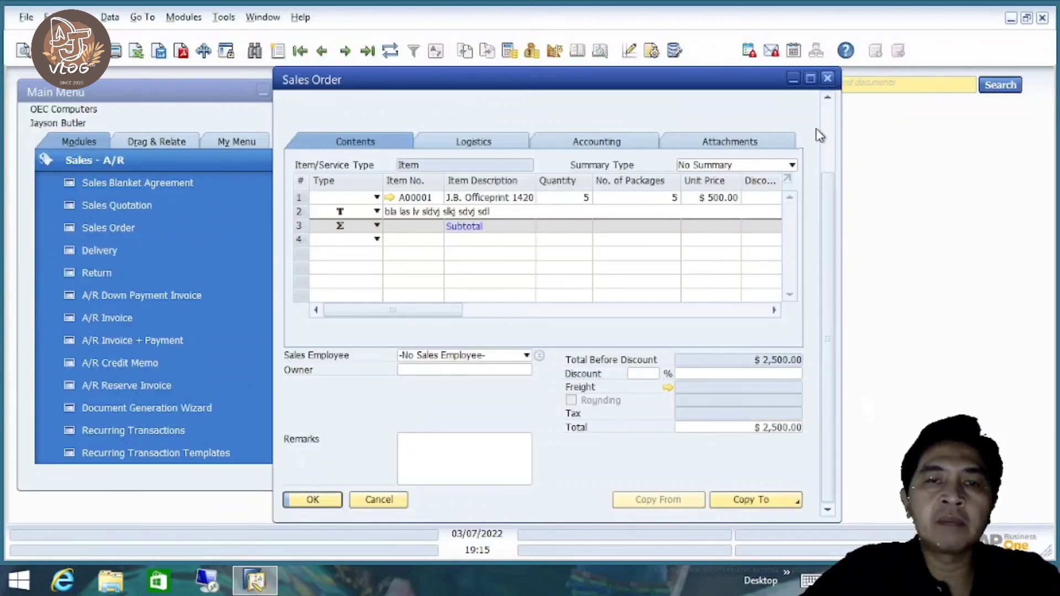
click(828, 79)
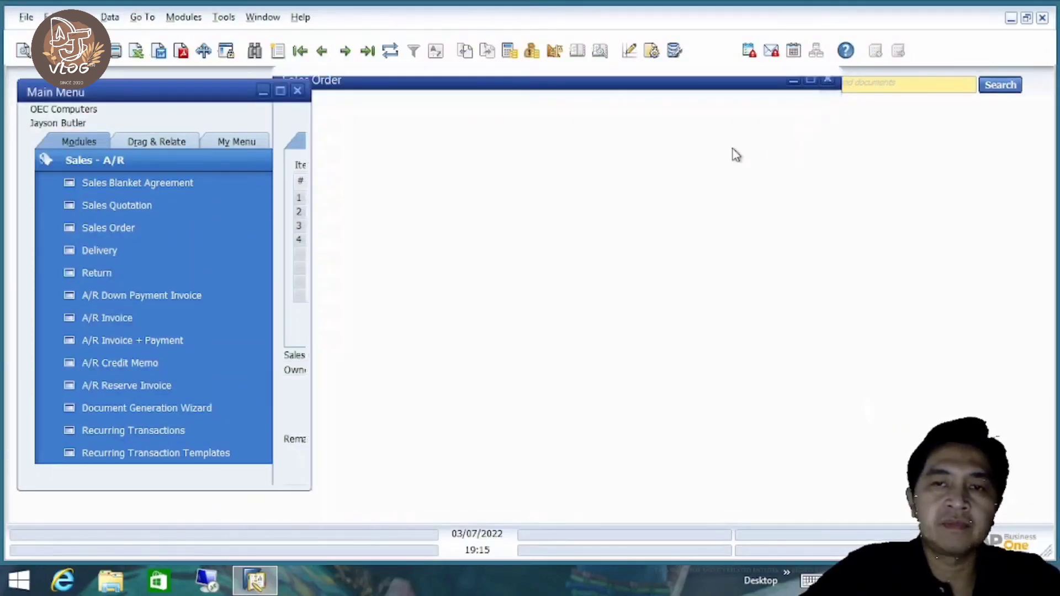
click(226, 159)
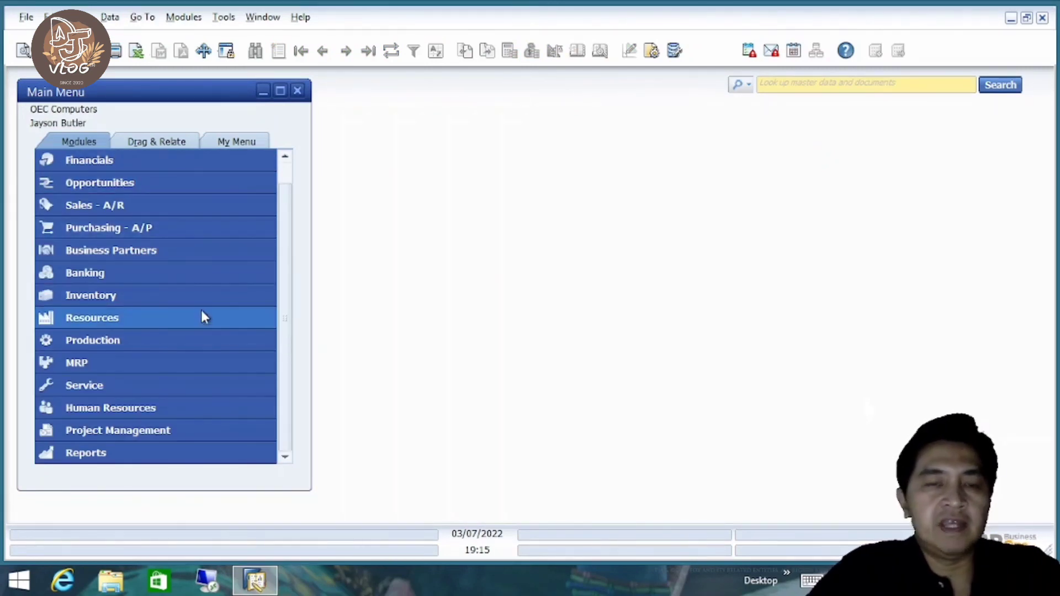
- Compare the main menu's Drag & Relate entries with its regular module list
click(133, 143)
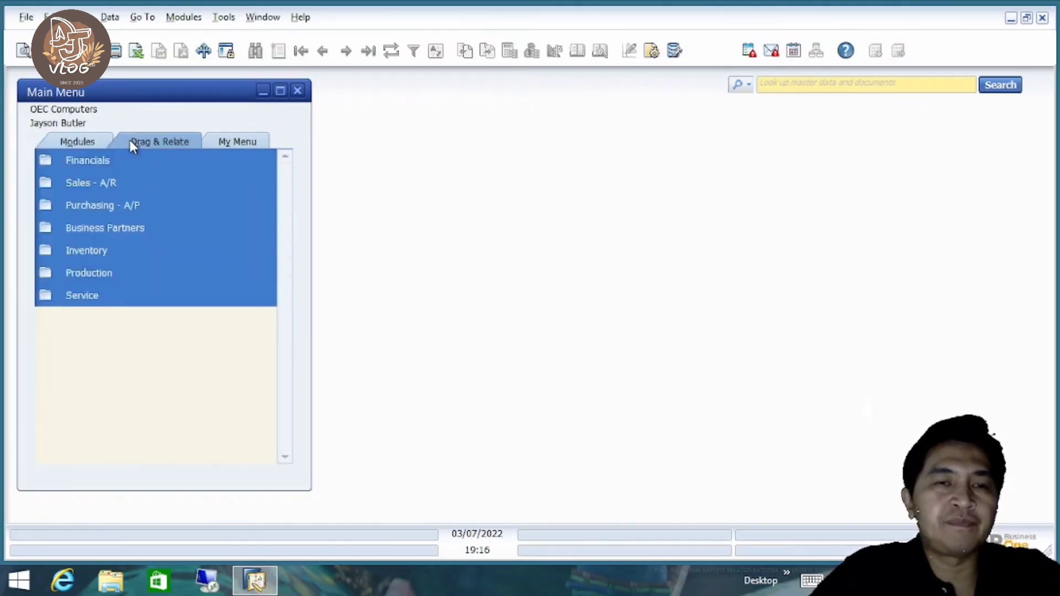
click(68, 139)
click(137, 142)
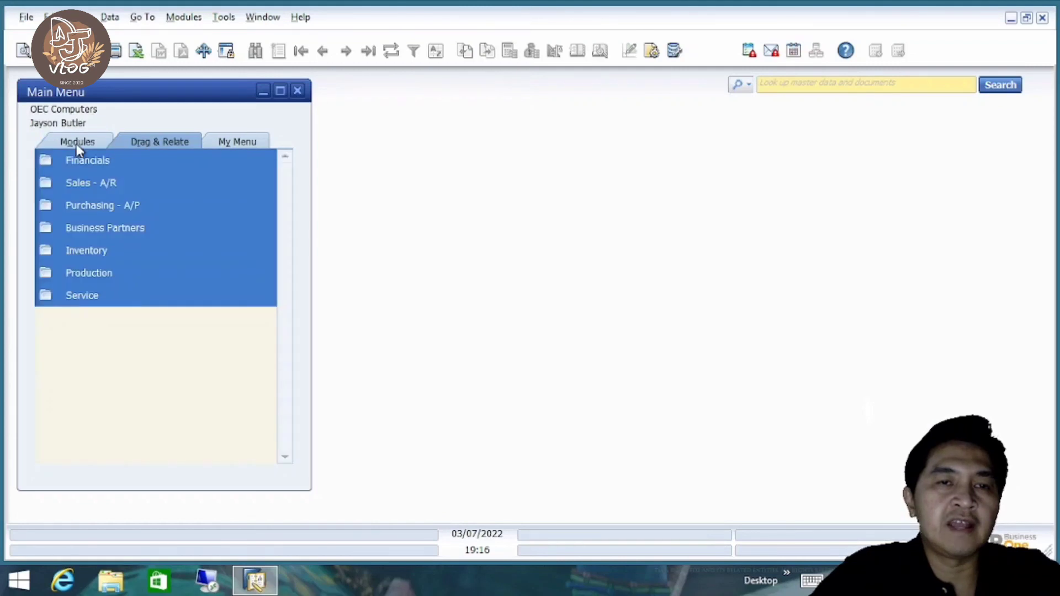
click(86, 142)
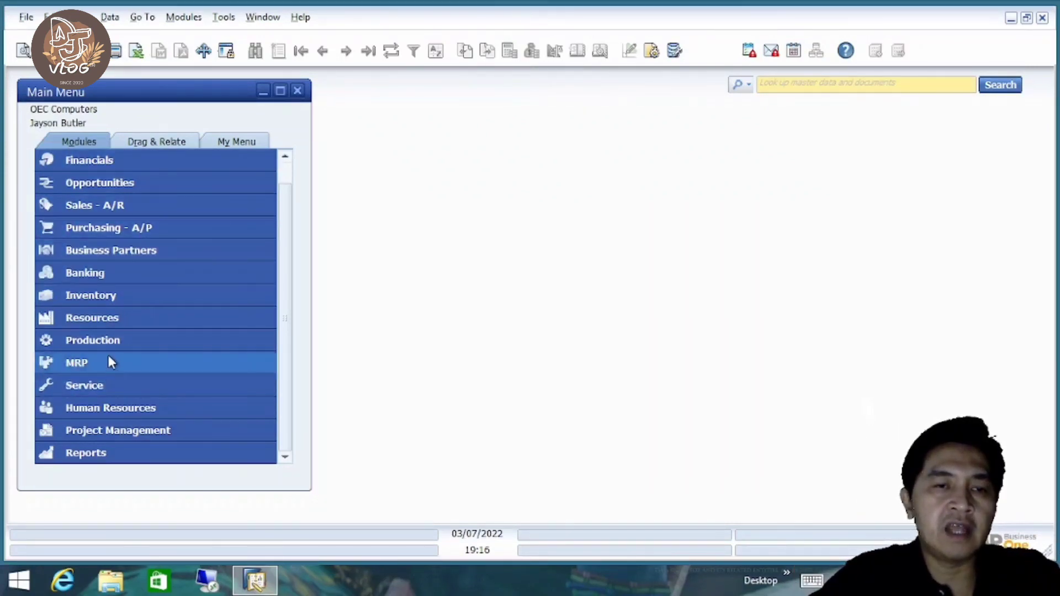
- Open the item master data, bring up item A00001, and place its restored window beside the main menu
click(114, 299)
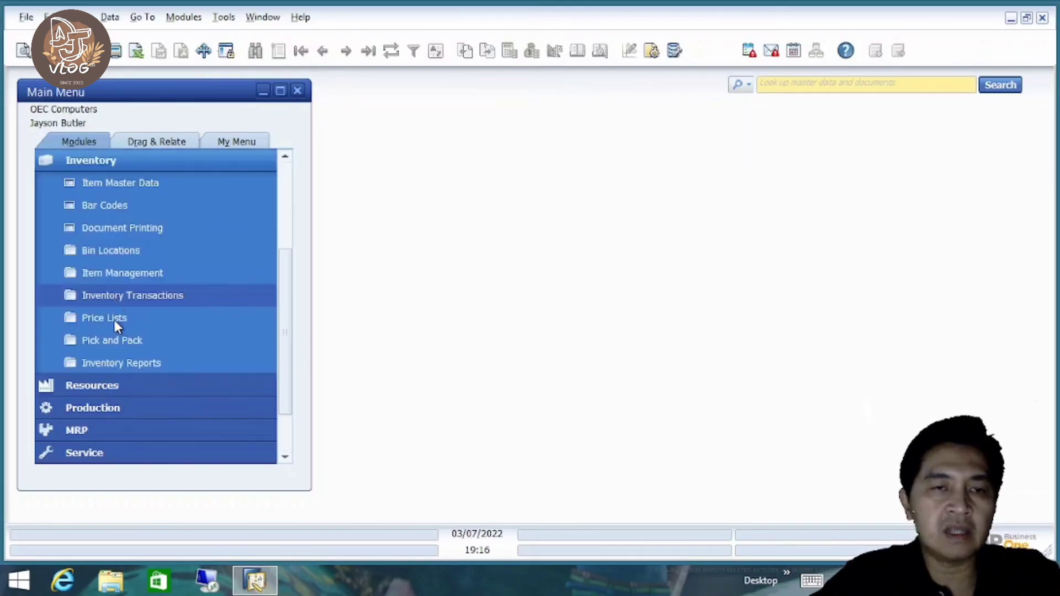
click(157, 190)
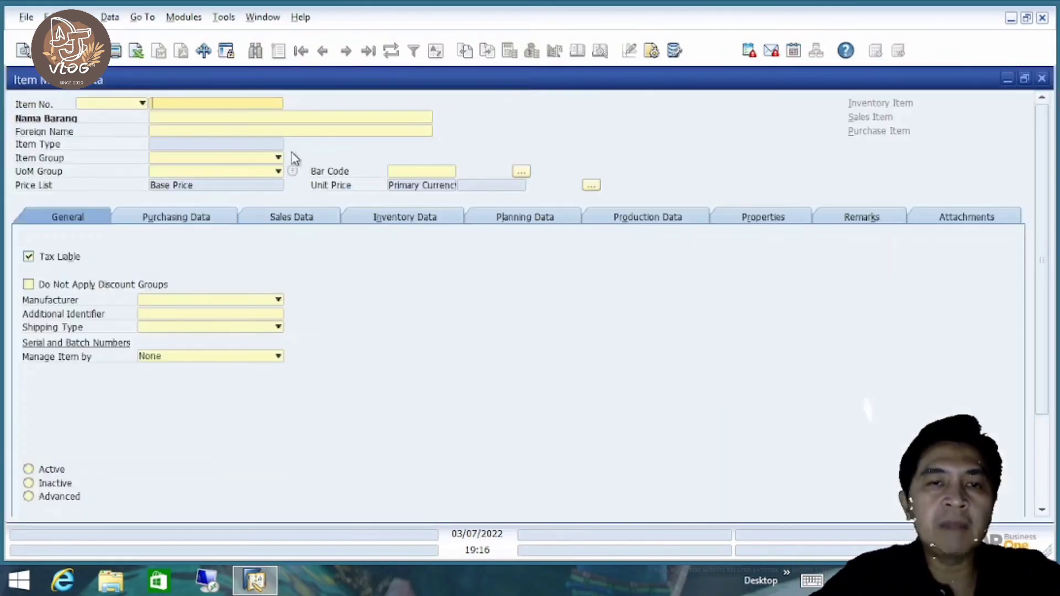
click(346, 51)
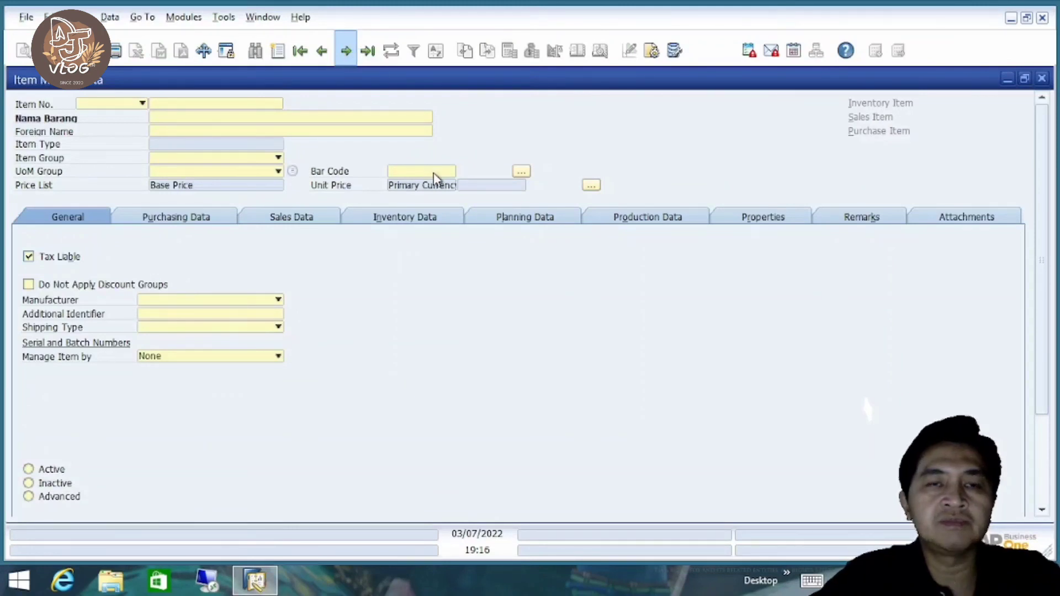
click(1024, 78)
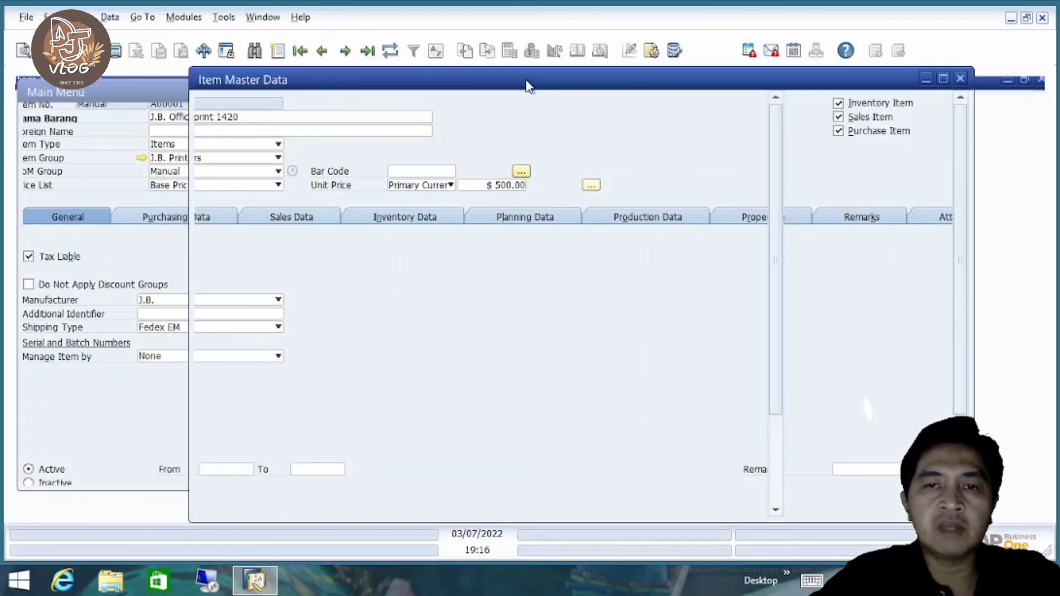
drag(529, 85, 663, 99)
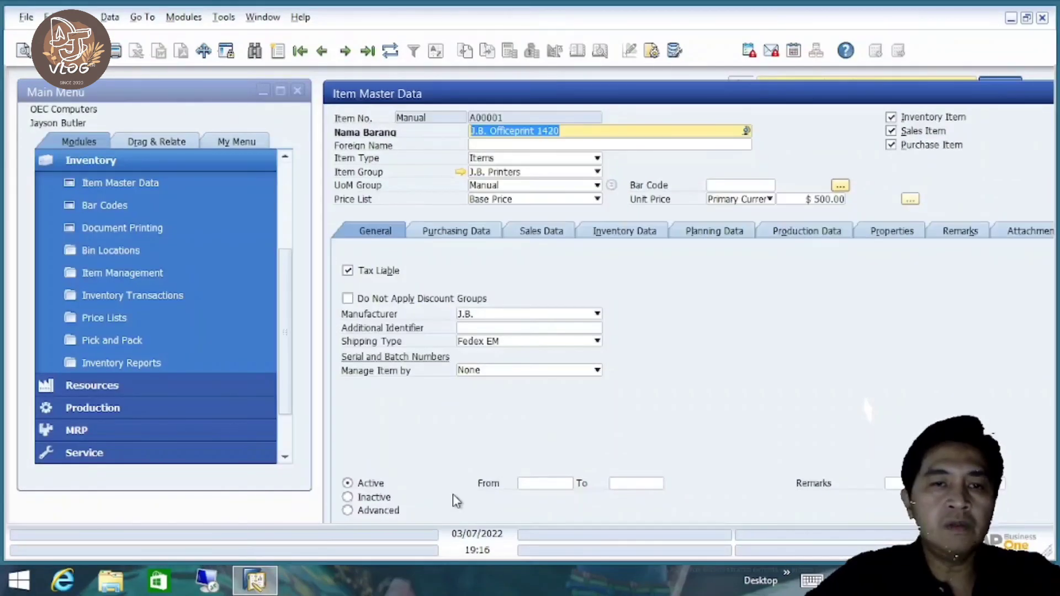
- Use Drag & Relate to list the sales orders that contain item A00001, by relating its item number to Sales Order
click(150, 159)
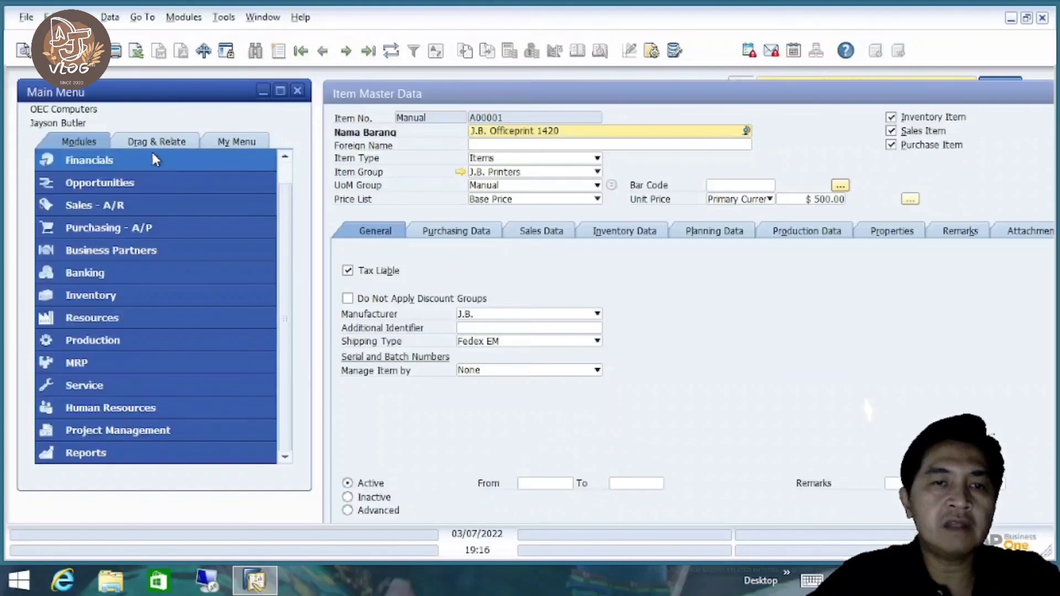
click(149, 142)
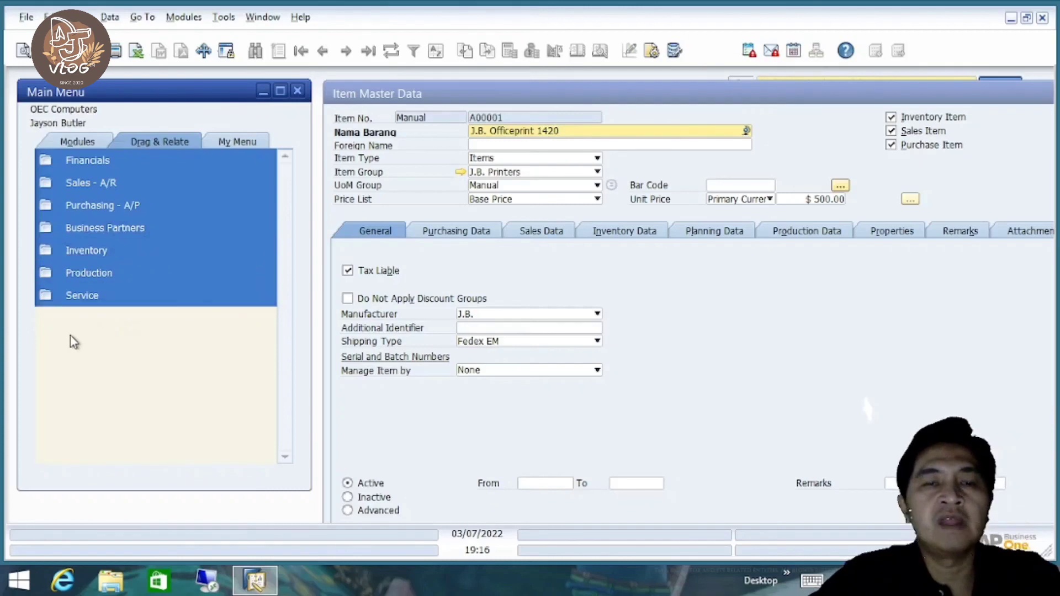
click(463, 164)
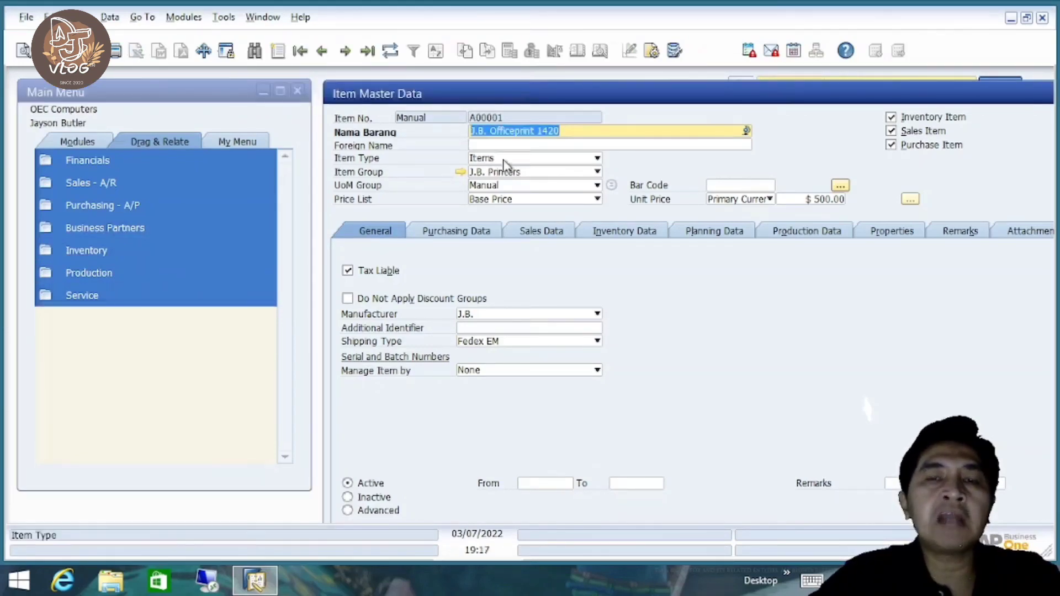
click(128, 184)
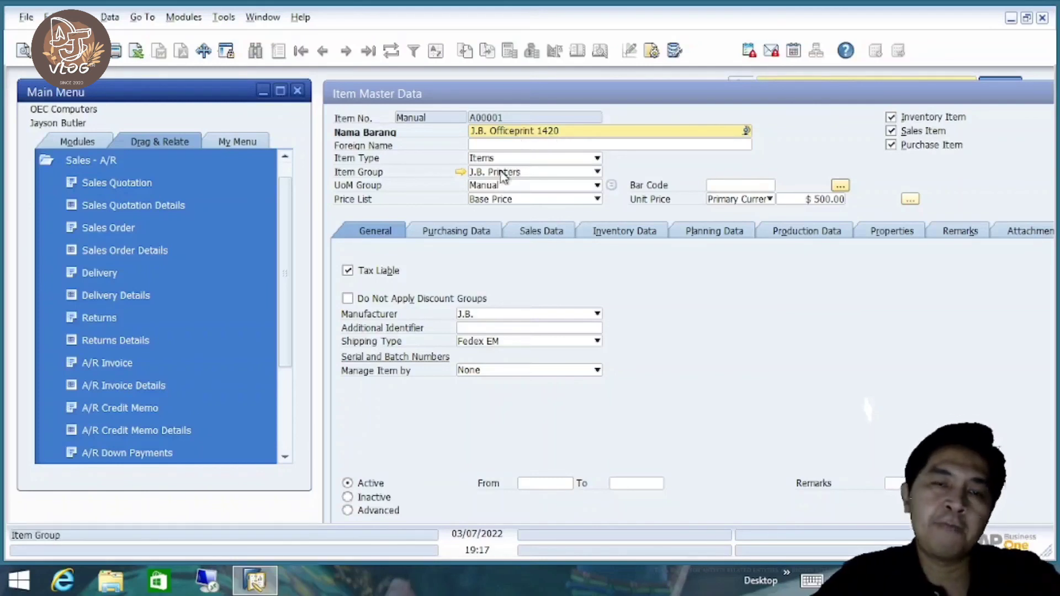
click(505, 96)
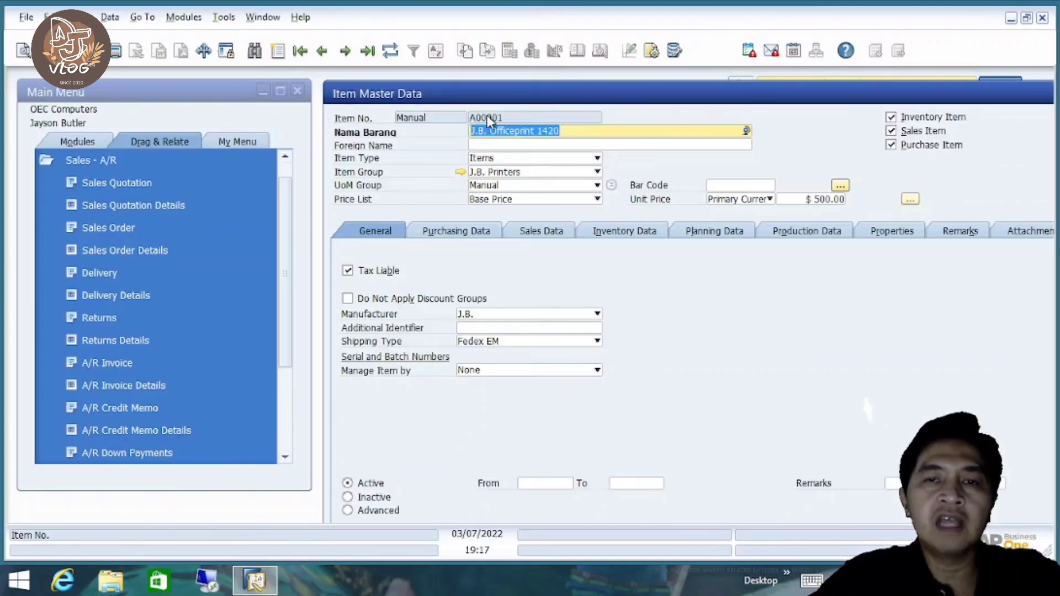
drag(487, 116, 91, 225)
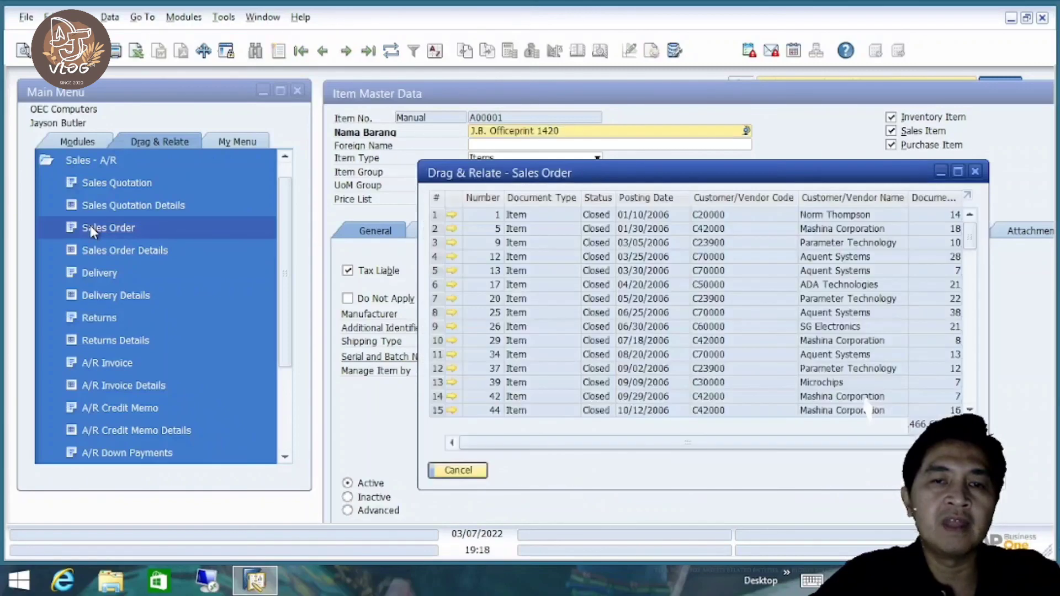
- Browse the list of sales orders related to the item and reposition its window beside the main menu
drag(646, 177, 417, 148)
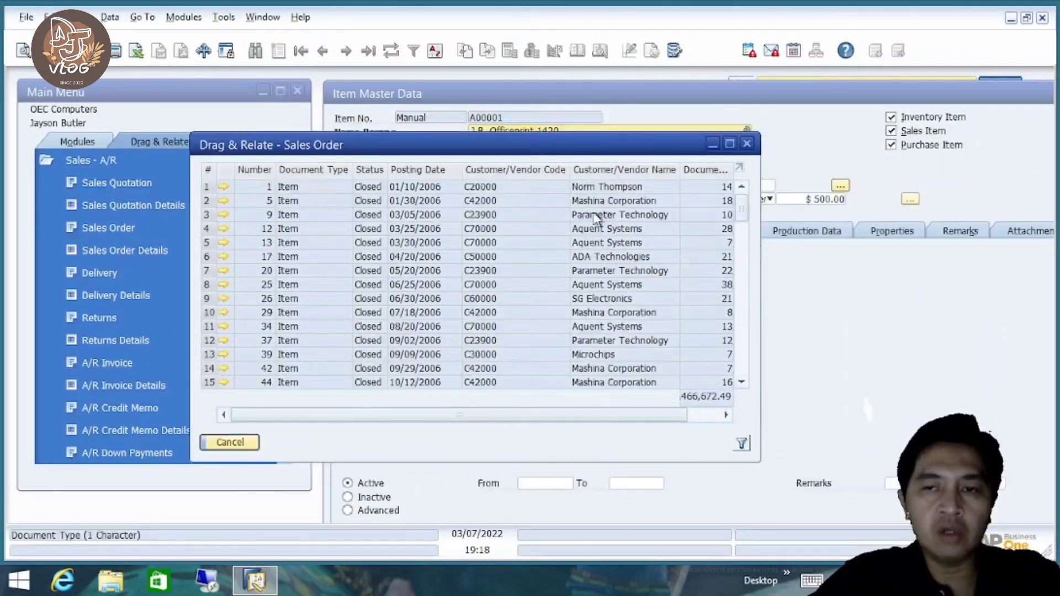
mouse_move(738, 207)
mouse_down()
mouse_move(746, 379)
mouse_move(740, 211)
mouse_up()
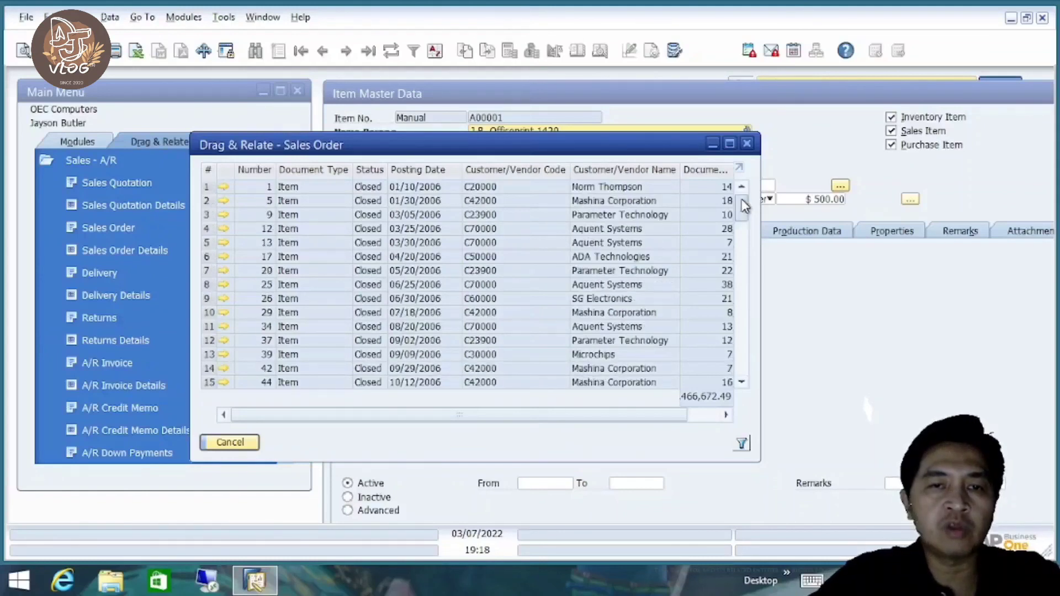
drag(740, 253, 742, 197)
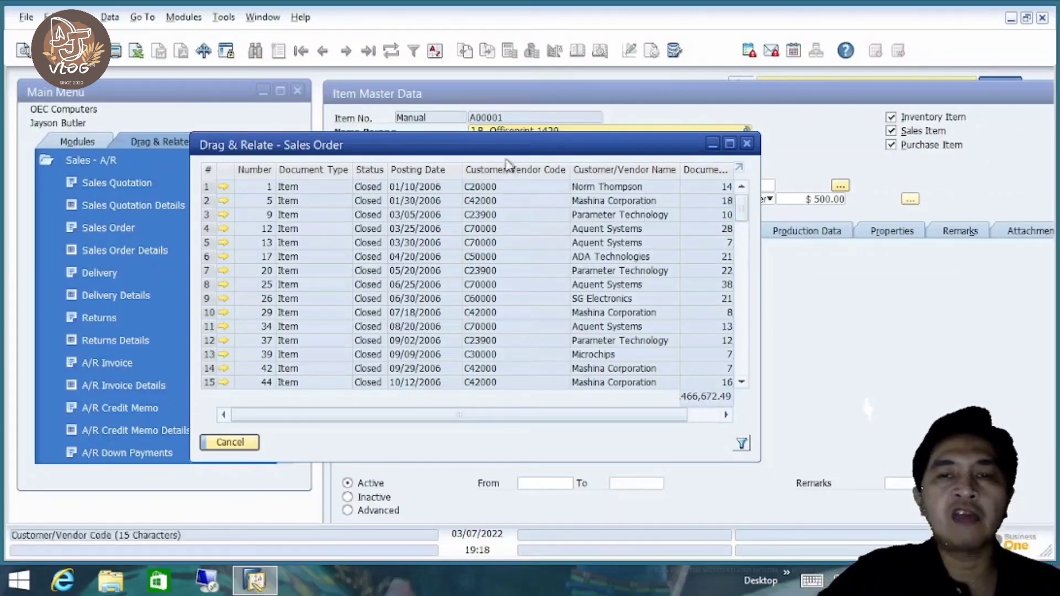
drag(505, 149, 510, 151)
drag(573, 188, 632, 168)
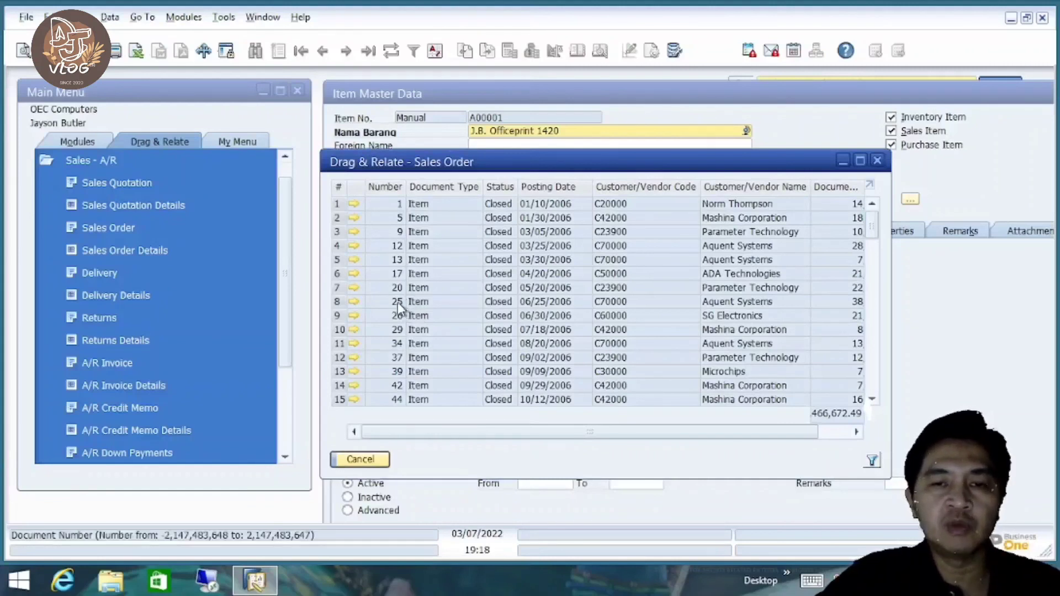
- Open the sales orders in rows 8 and 14 of the related list, check their contents, and close each one
click(355, 303)
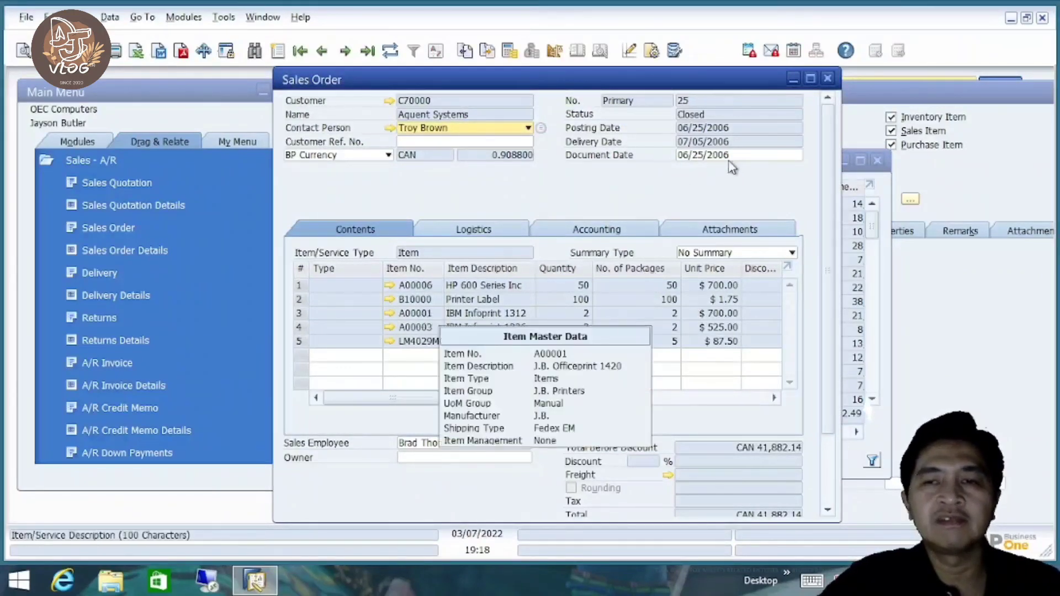
click(828, 79)
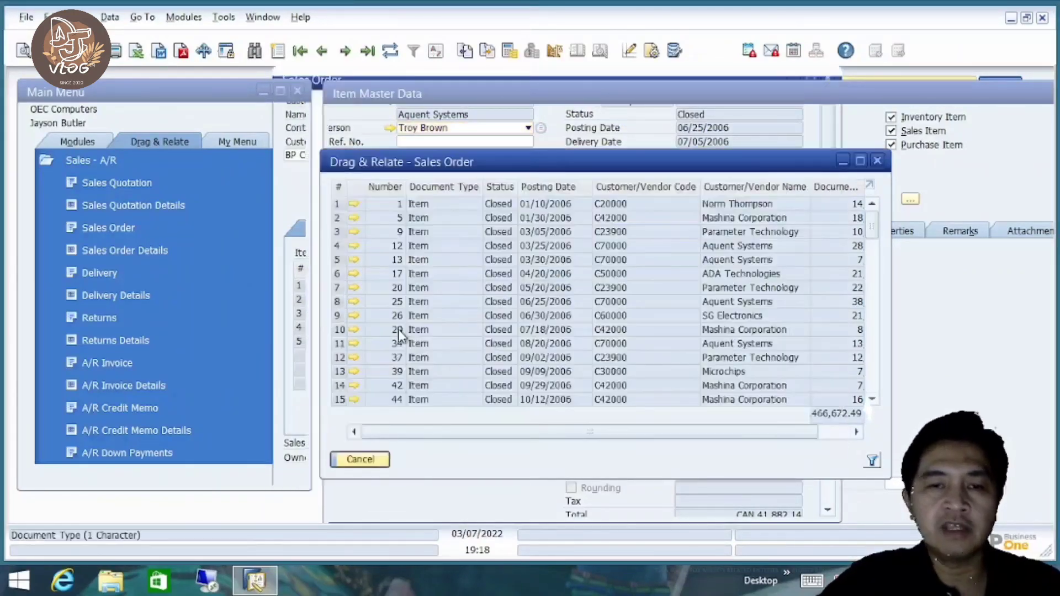
click(353, 385)
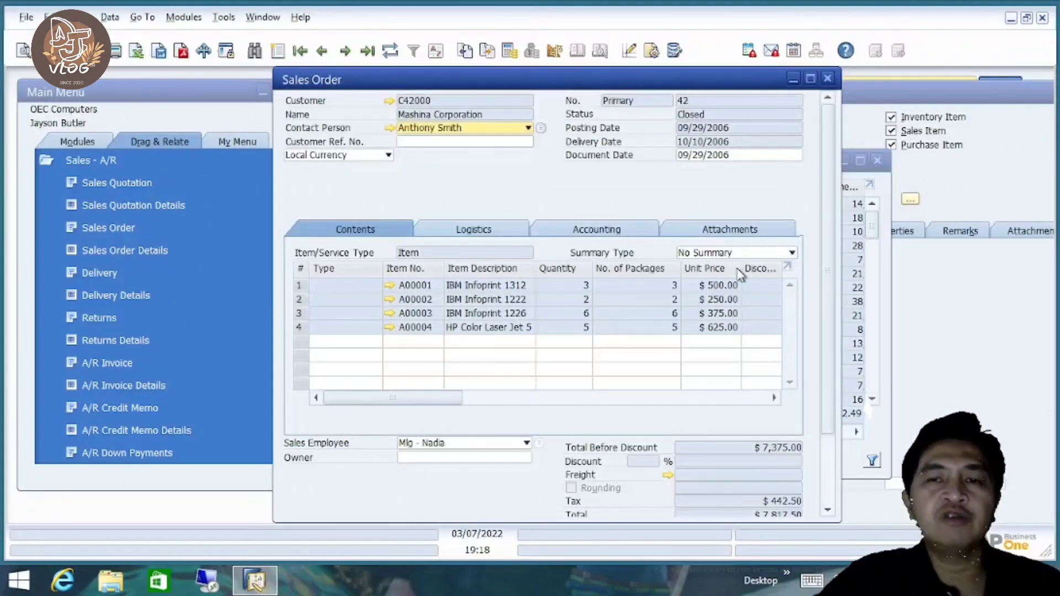
click(828, 80)
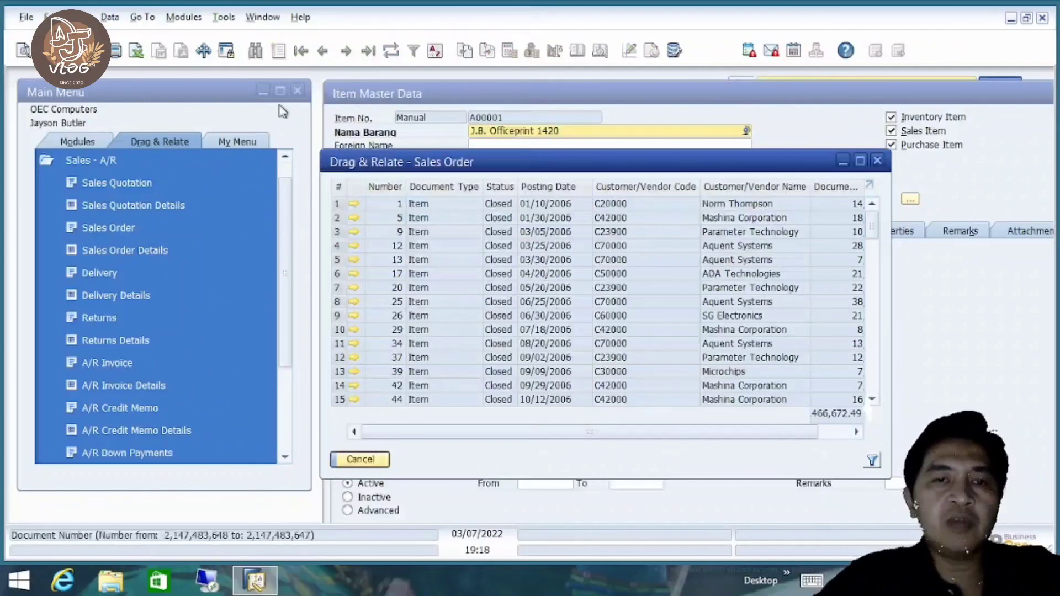
- Check the text and Microsoft Excel file formats available for exporting the related sales order list, and cancel the export
click(136, 55)
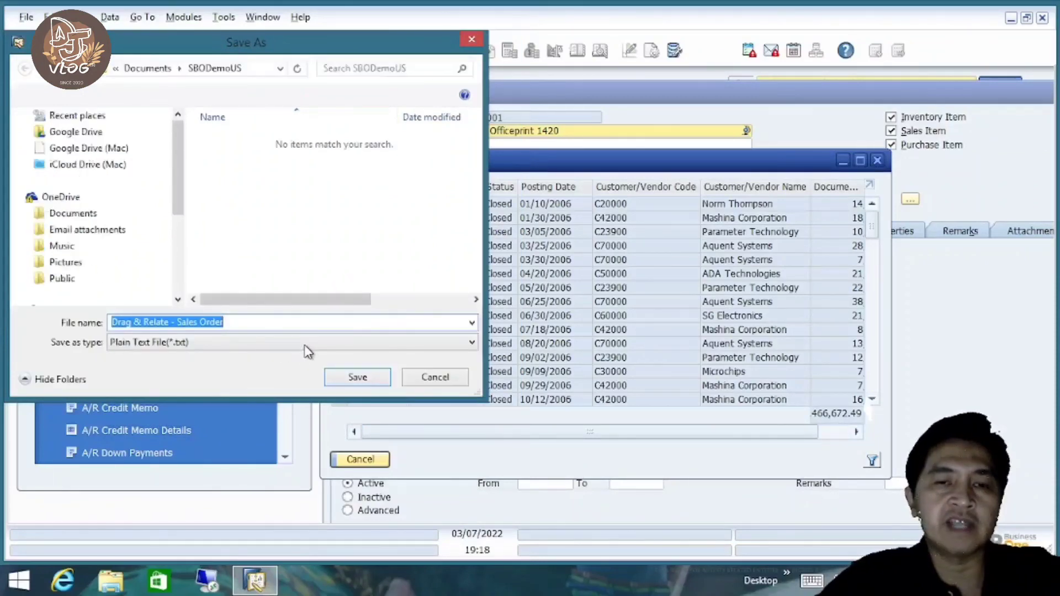
drag(261, 56, 445, 87)
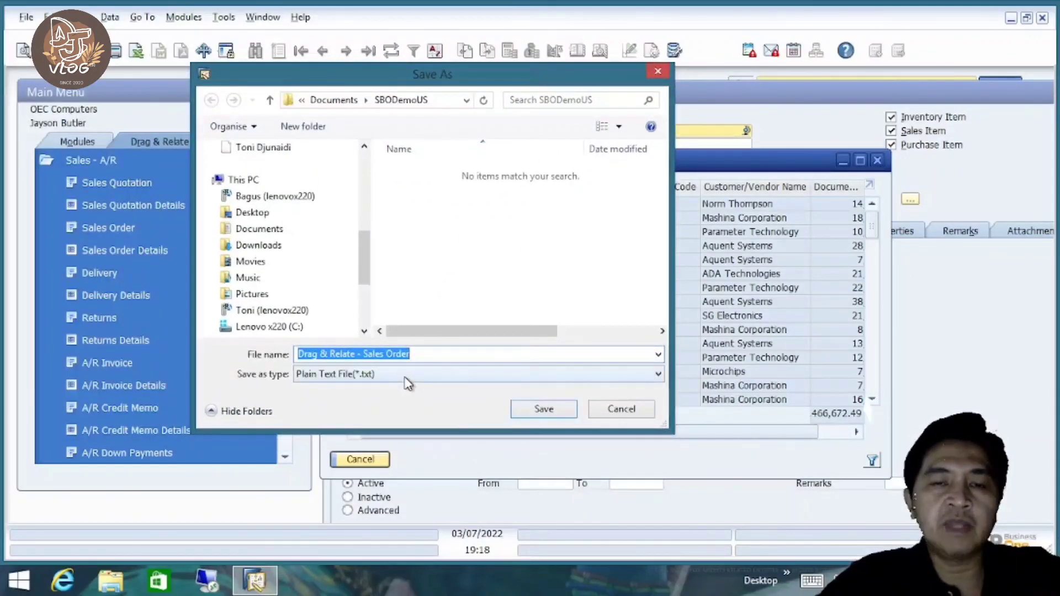
click(407, 381)
click(470, 406)
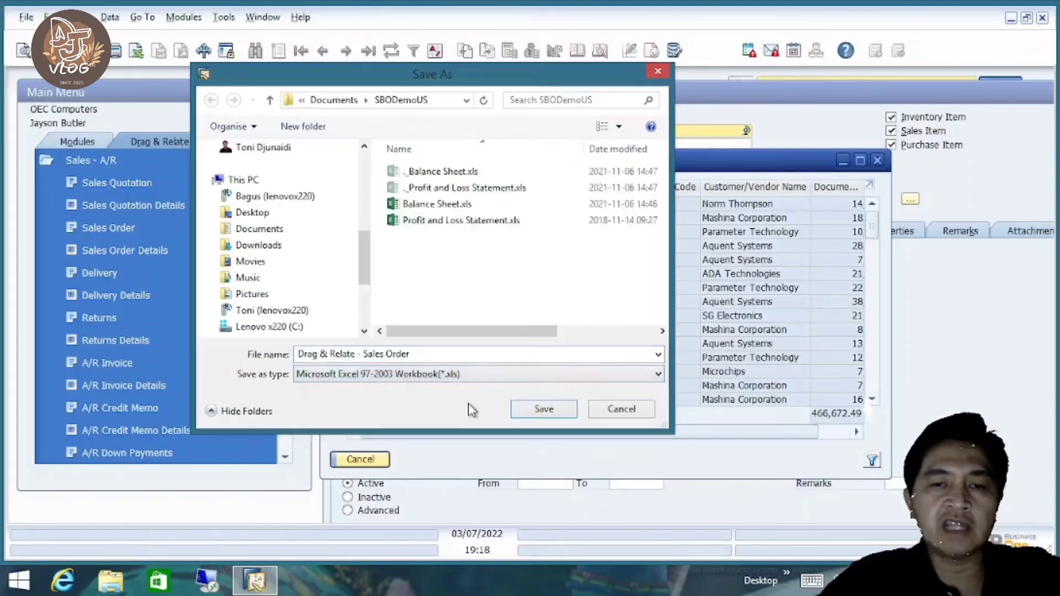
click(467, 379)
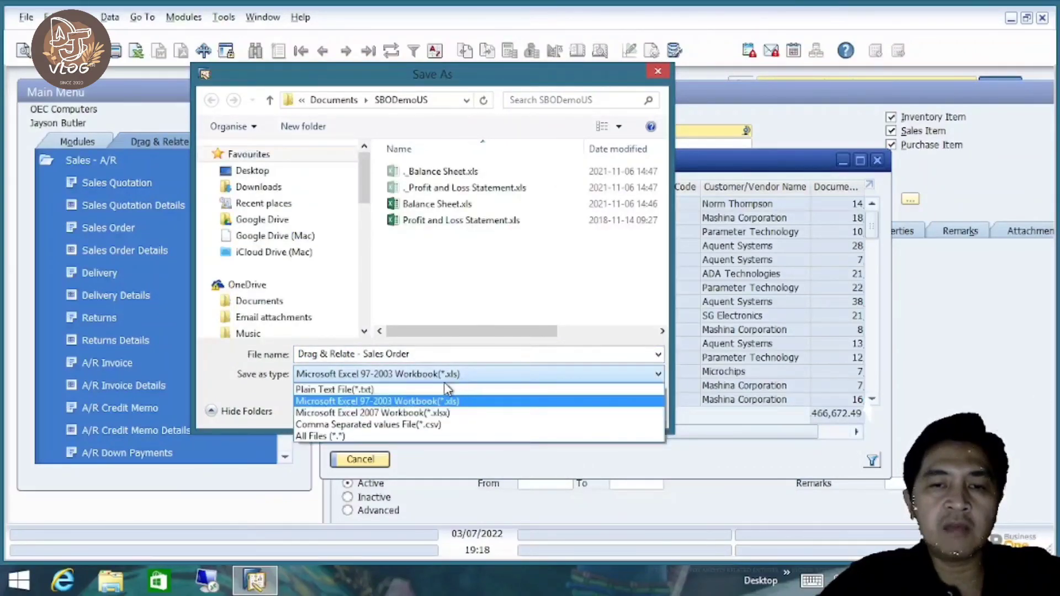
click(446, 389)
click(438, 379)
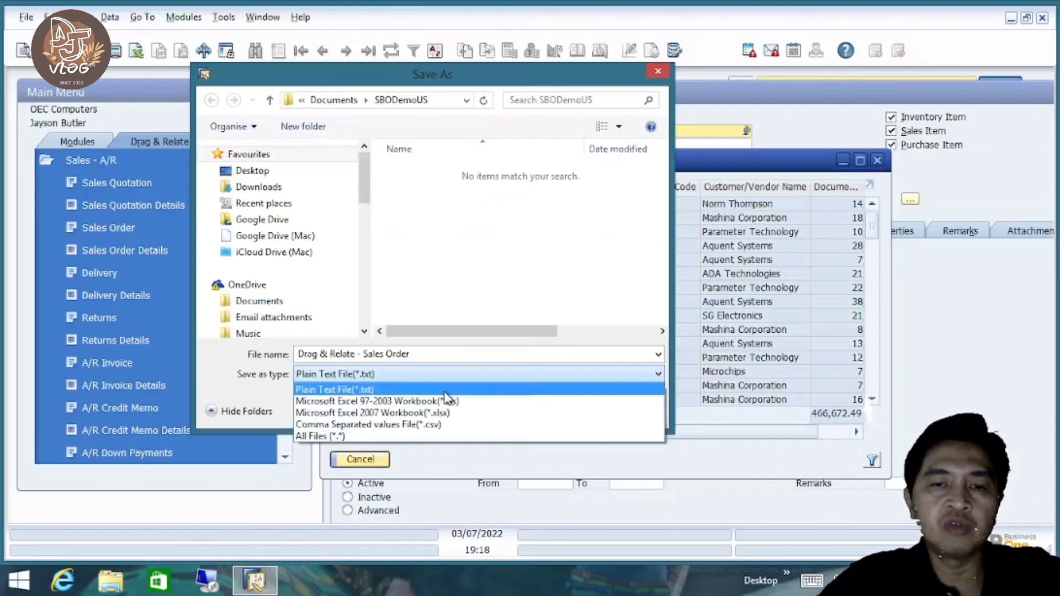
click(447, 401)
click(427, 383)
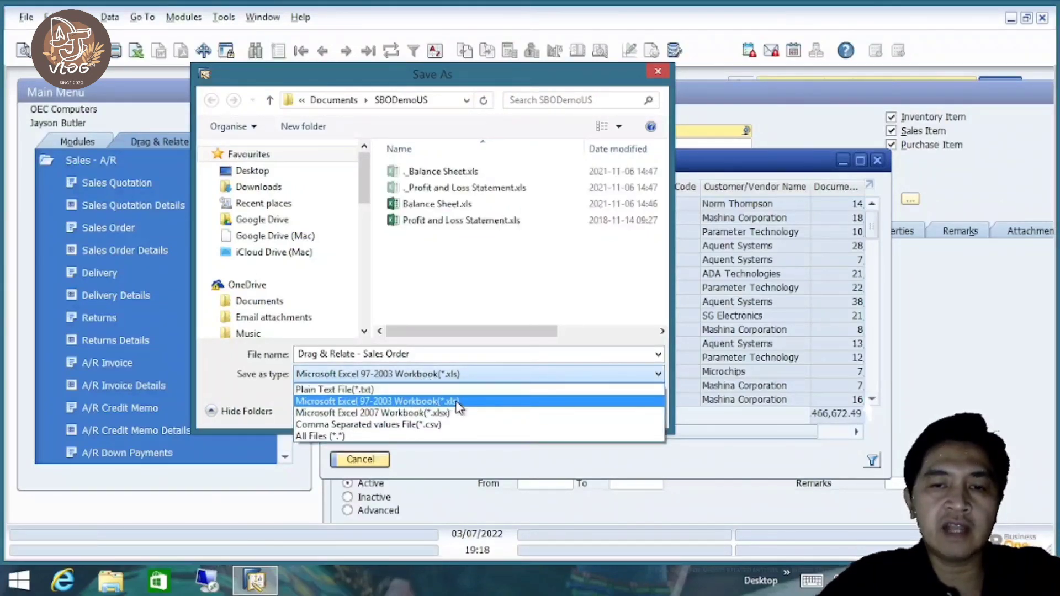
click(508, 360)
click(623, 410)
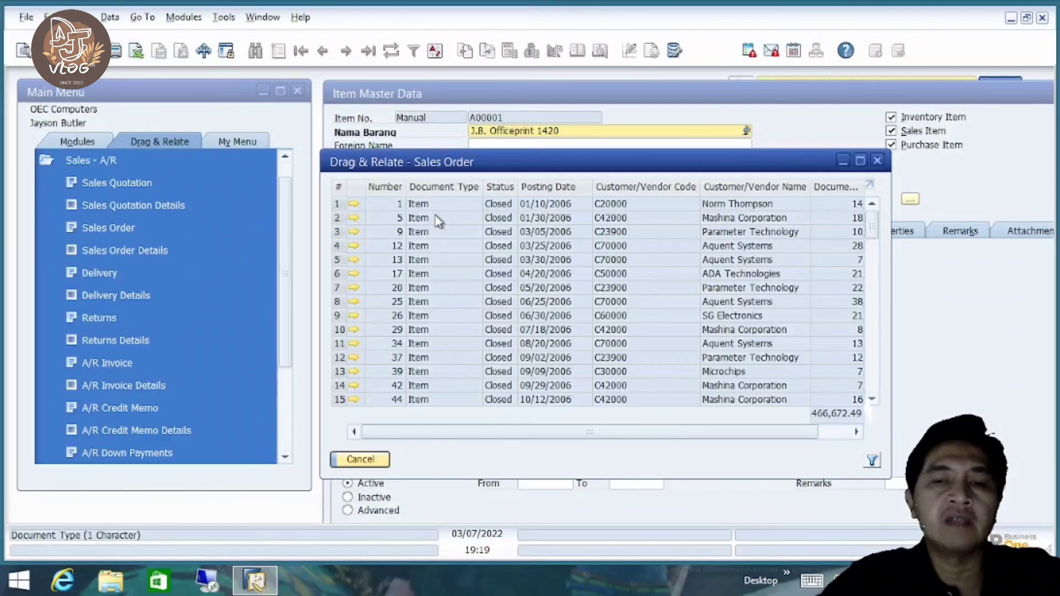
- Close the related sales order list and the item master data, and return the main menu to its module list
click(375, 459)
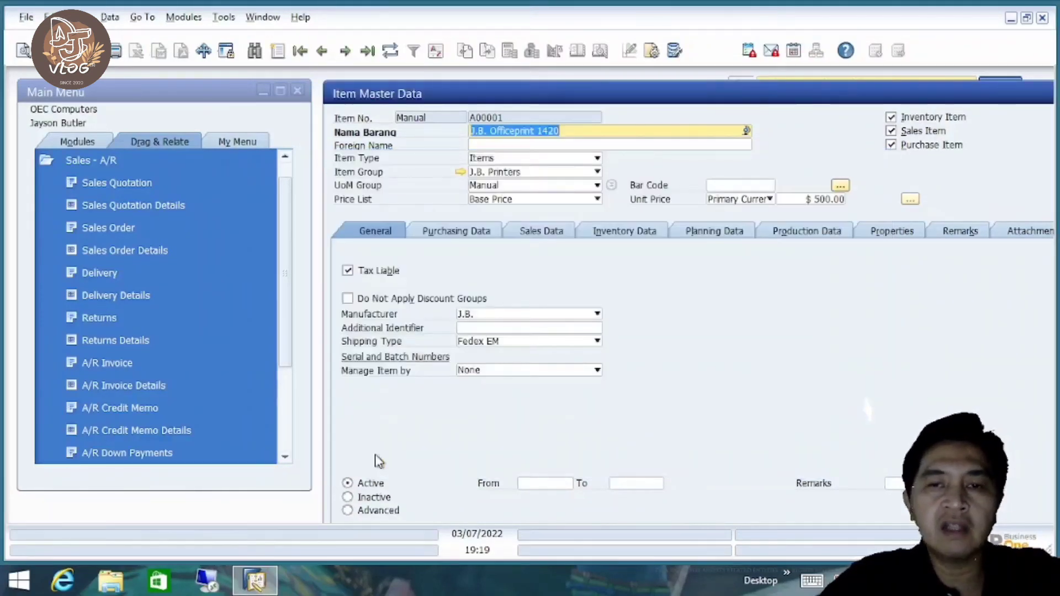
drag(670, 98, 558, 93)
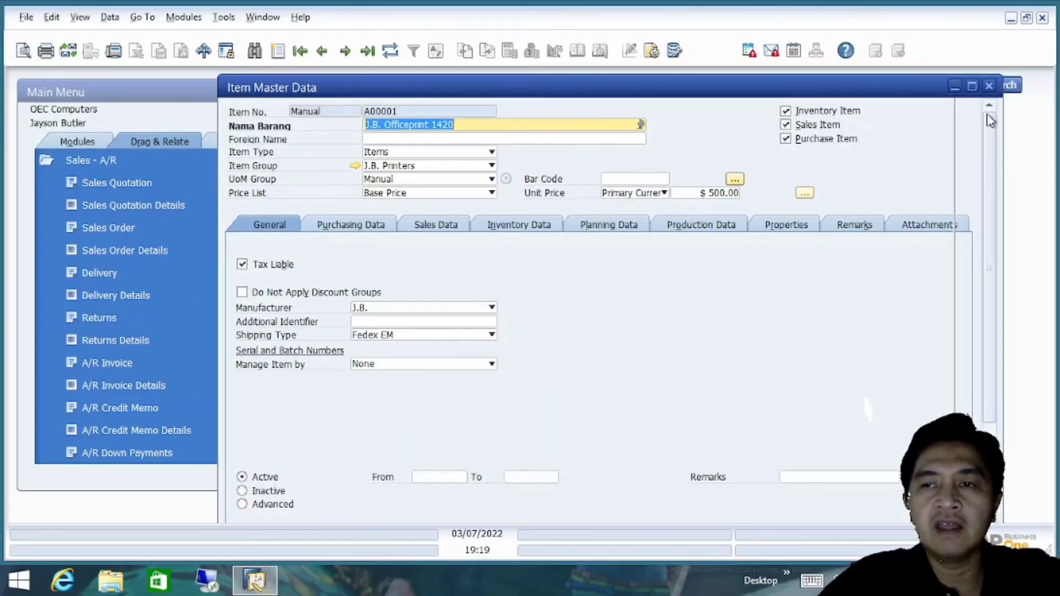
click(989, 86)
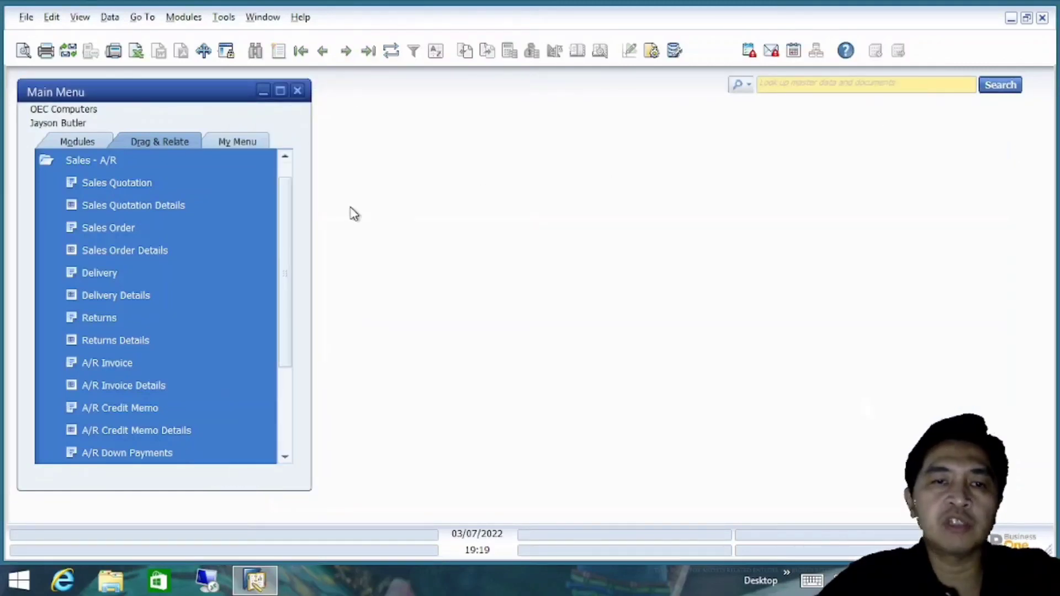
drag(291, 209, 287, 187)
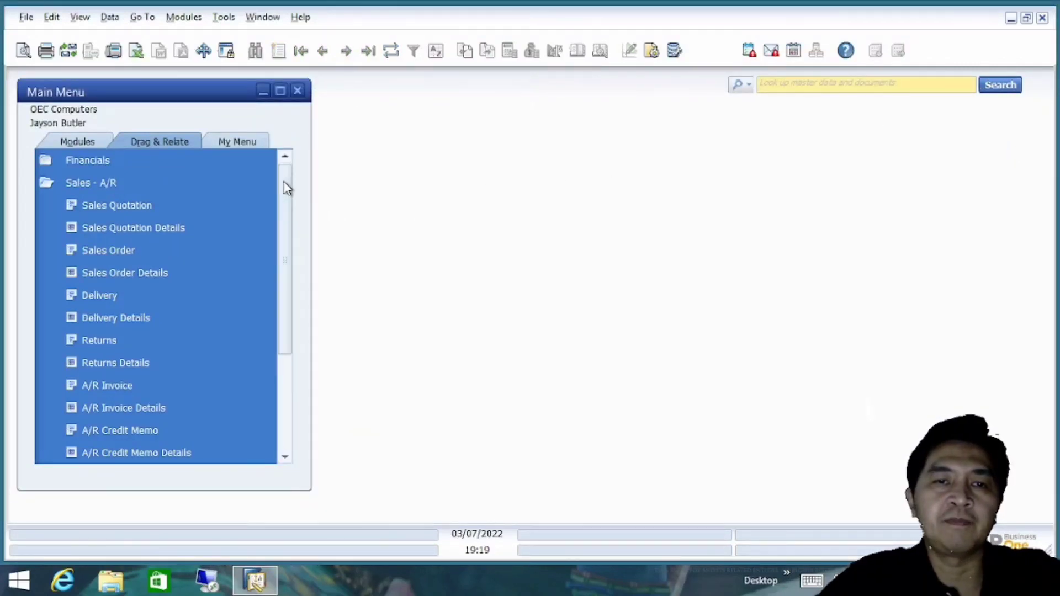
click(87, 138)
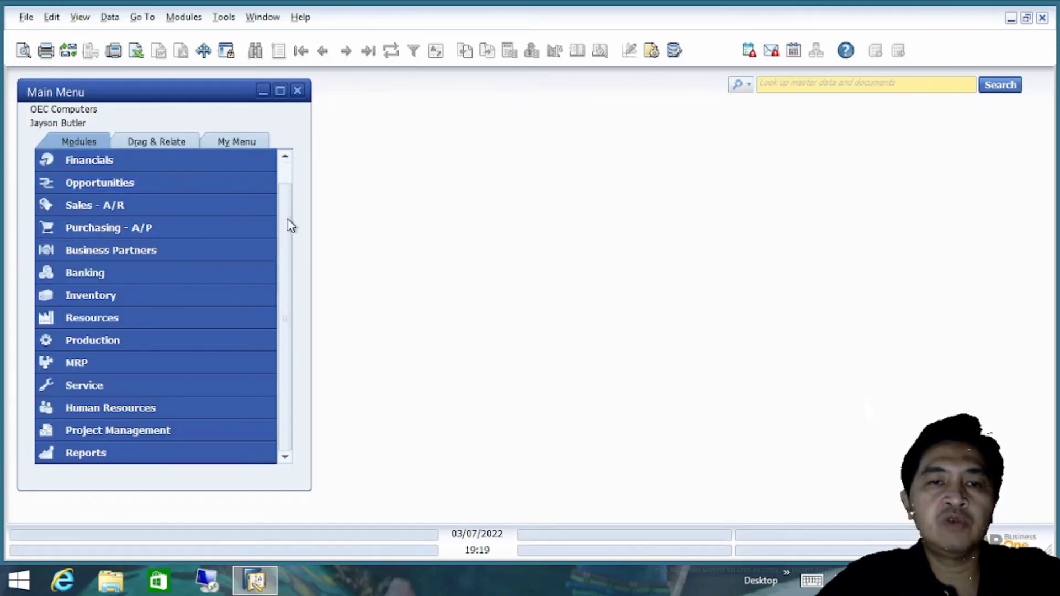
drag(291, 227, 289, 183)
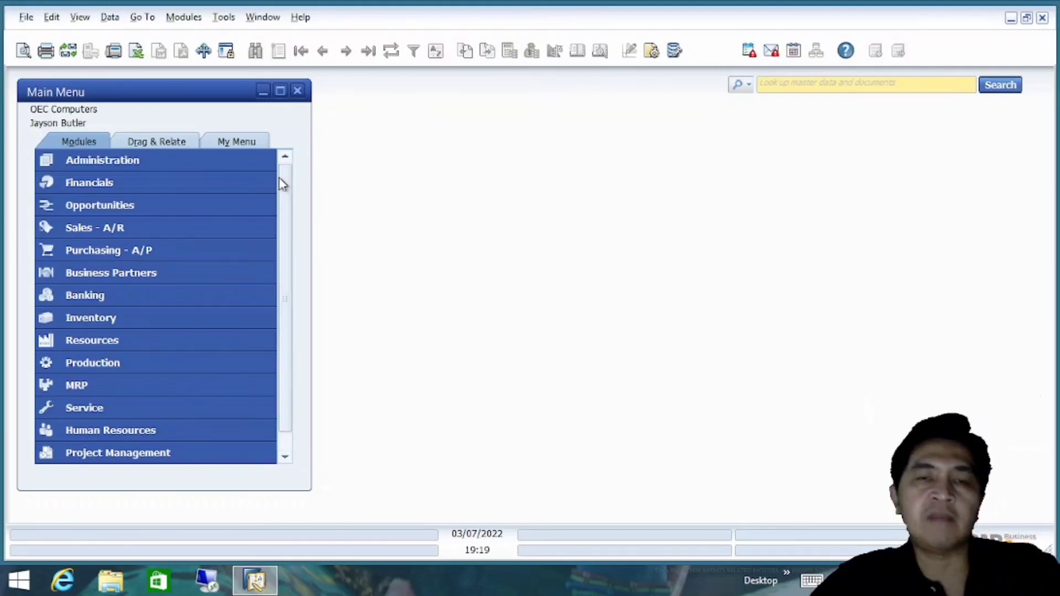